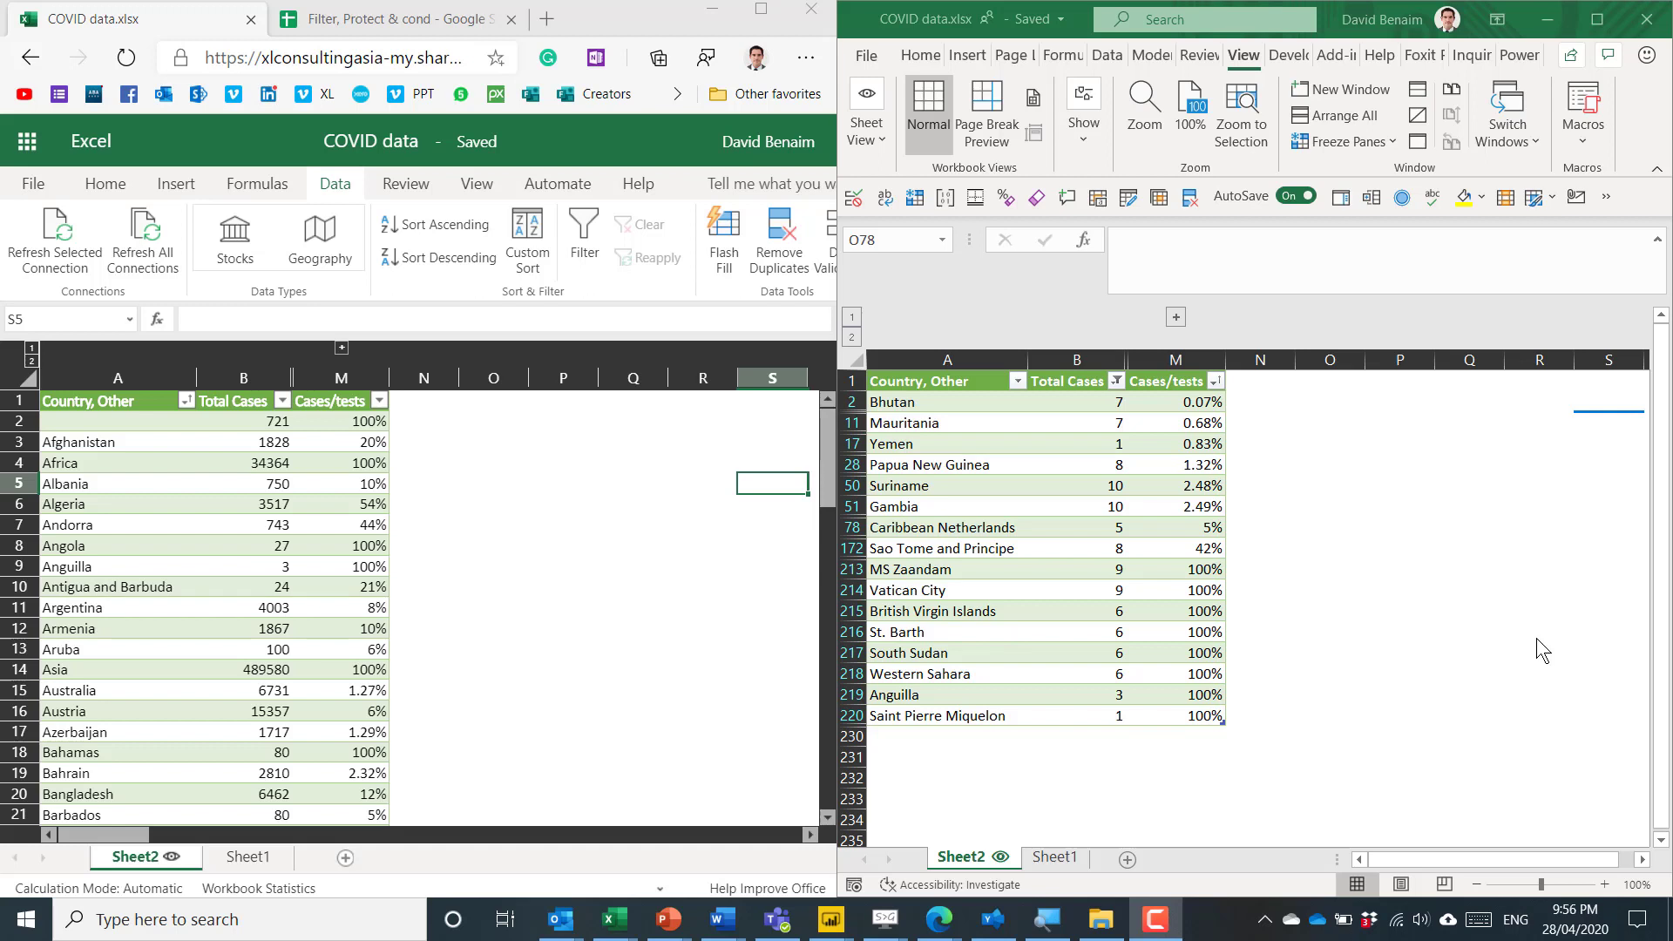
Step: Select the Country, Total Cases and Cases/tests values in the desktop copy's table
{"action": "left_click", "coordinate": [1076, 415]}
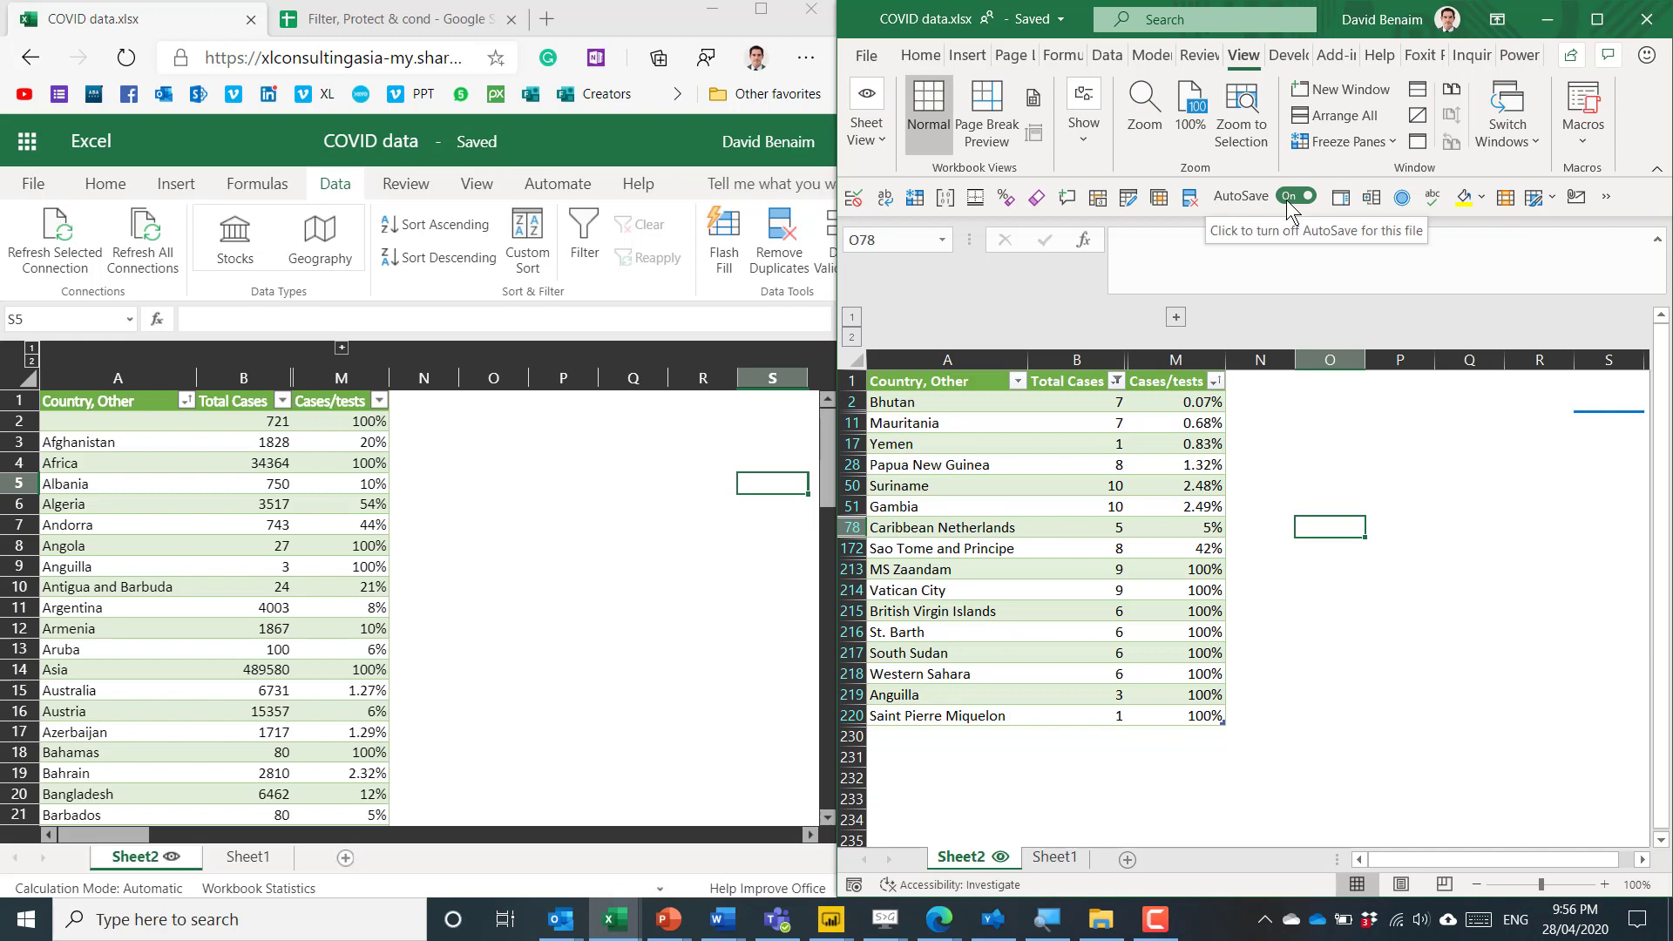
{"action": "left_click", "coordinate": [1072, 420]}
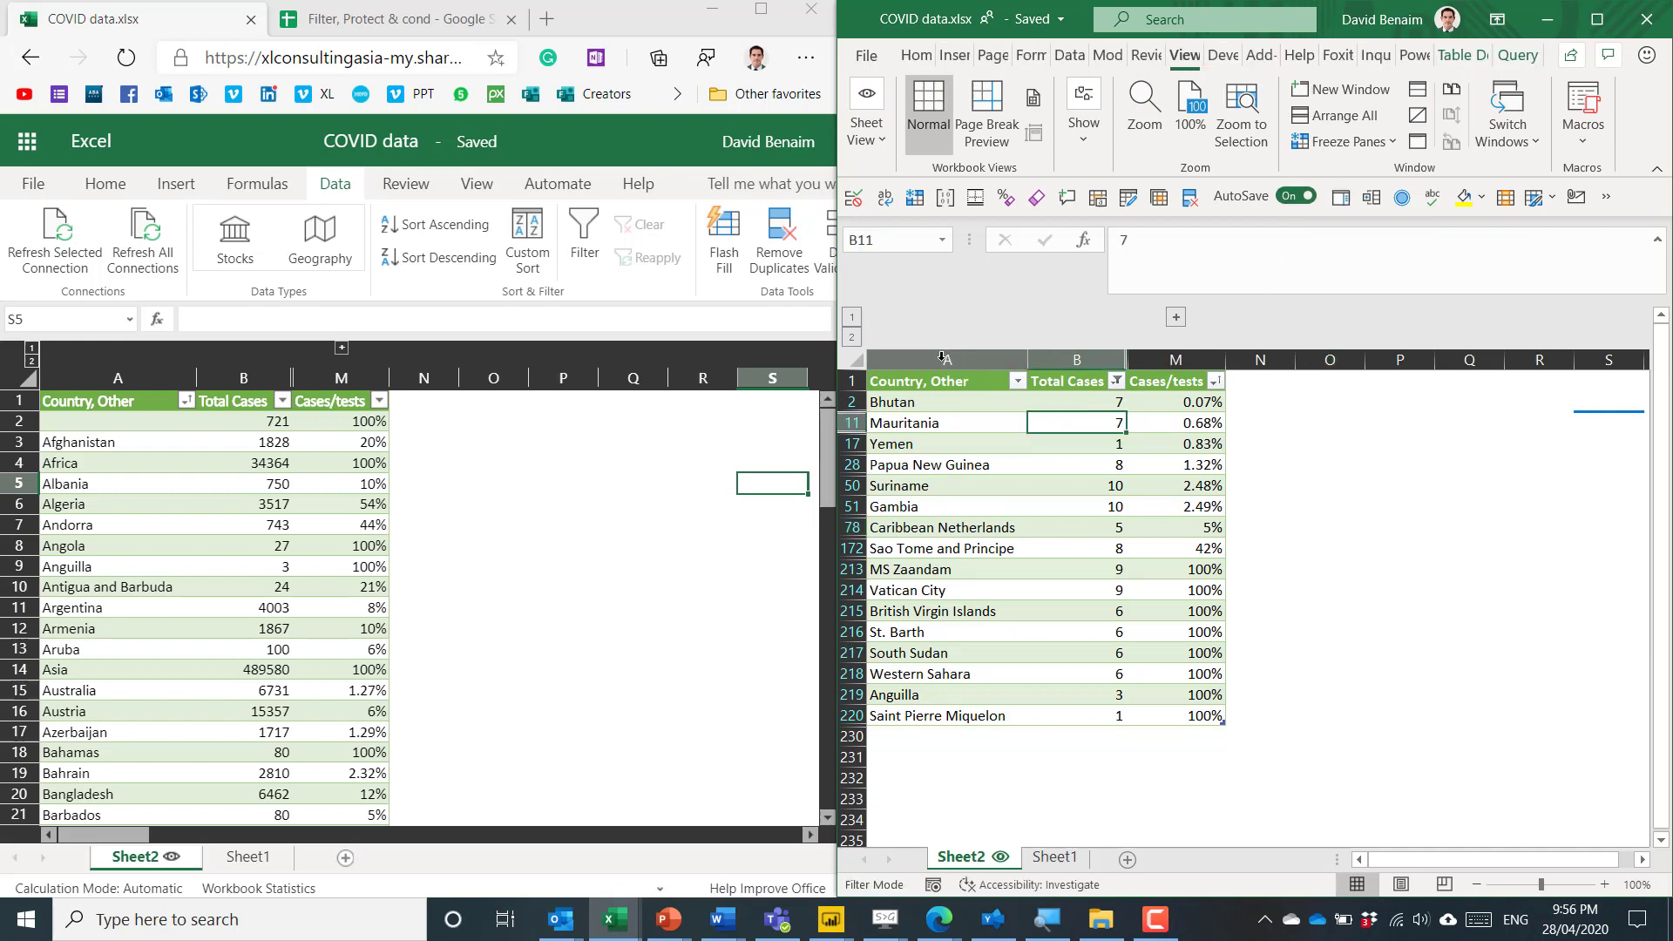
{"action": "left_click_drag", "start_coordinate": [941, 357], "coordinate": [1172, 361]}
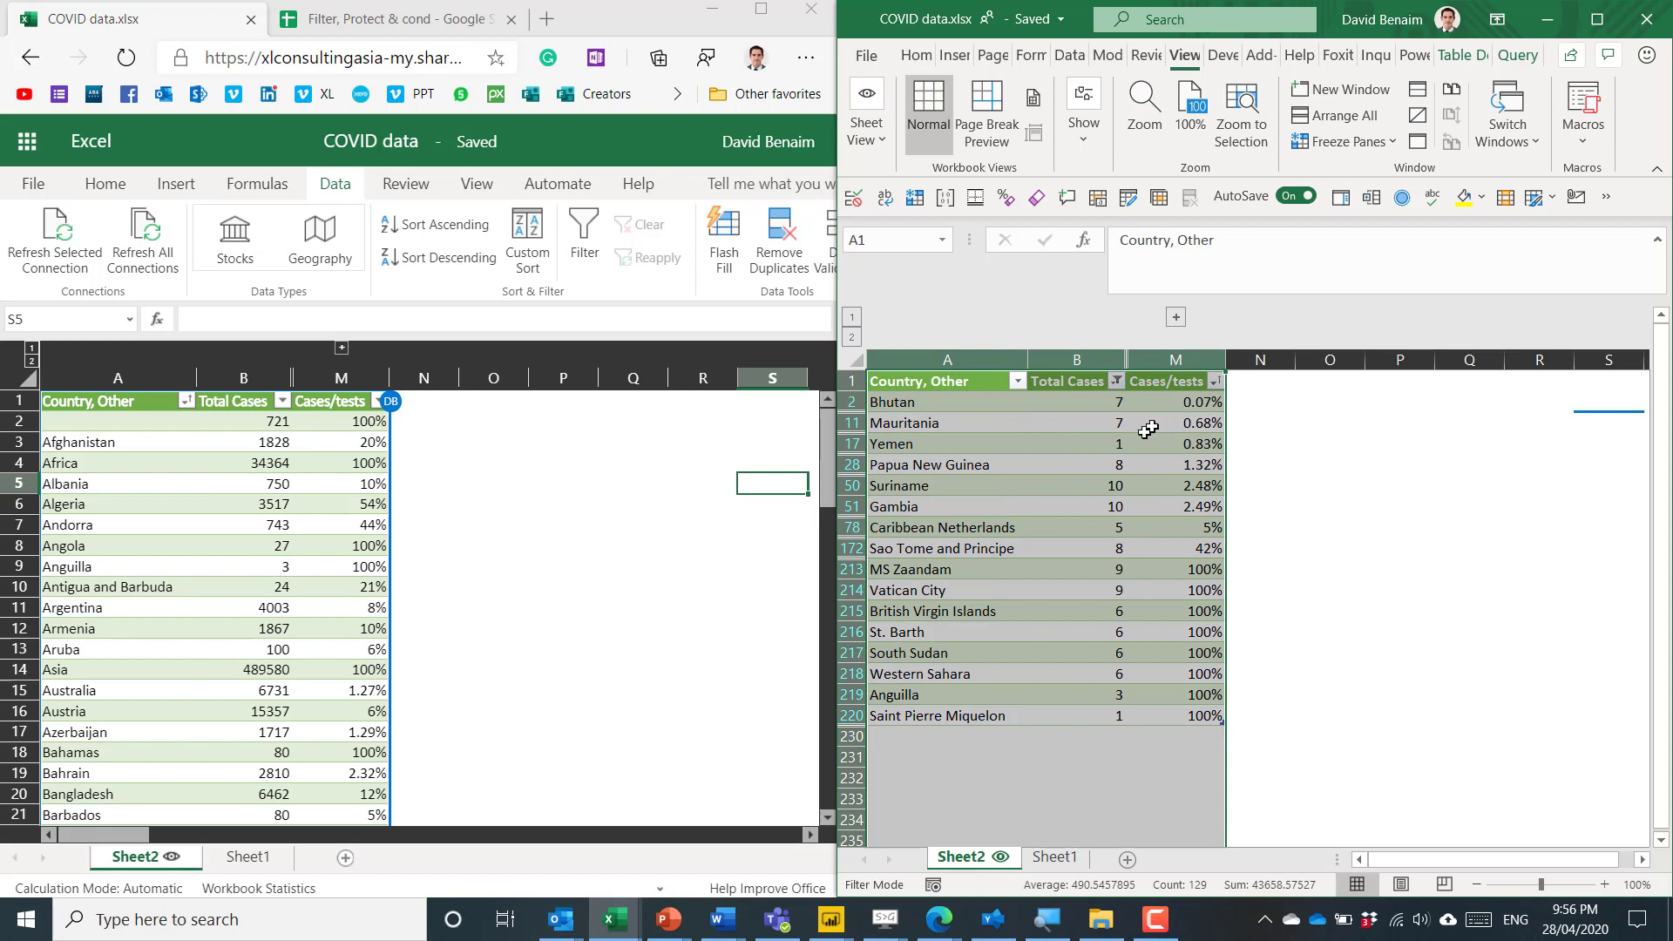
{"action": "left_click", "coordinate": [1174, 471]}
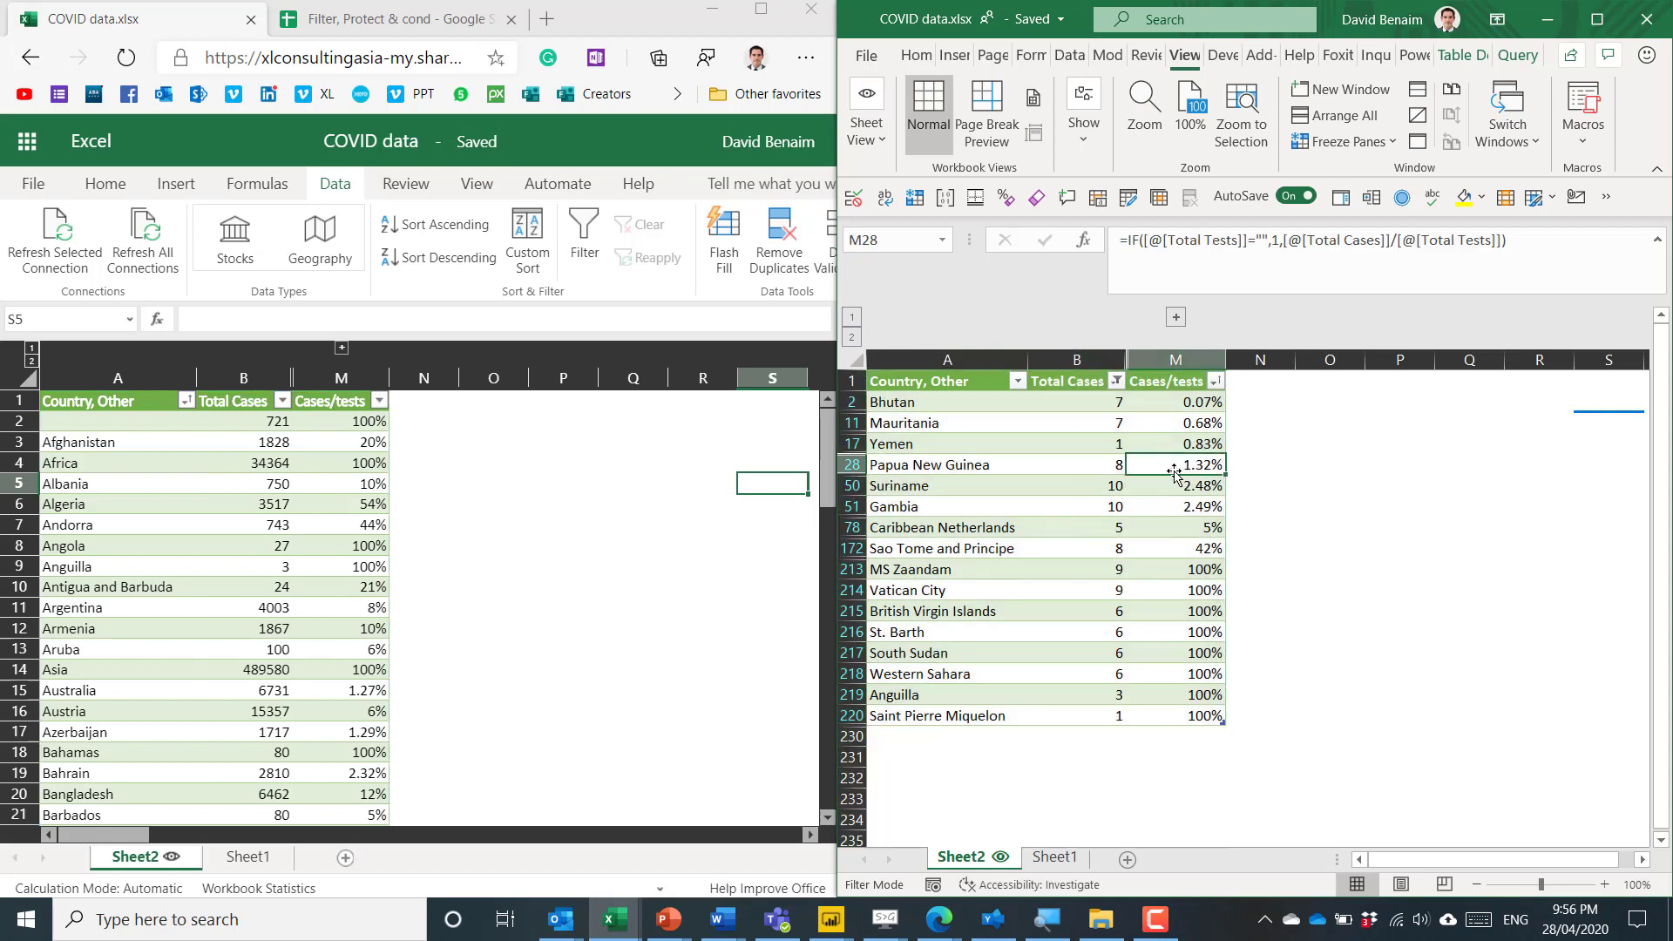
Step: Compare the Africa, Albania and Algeria rows in the web copy against the desktop Total Cases column
{"action": "left_click", "coordinate": [123, 457]}
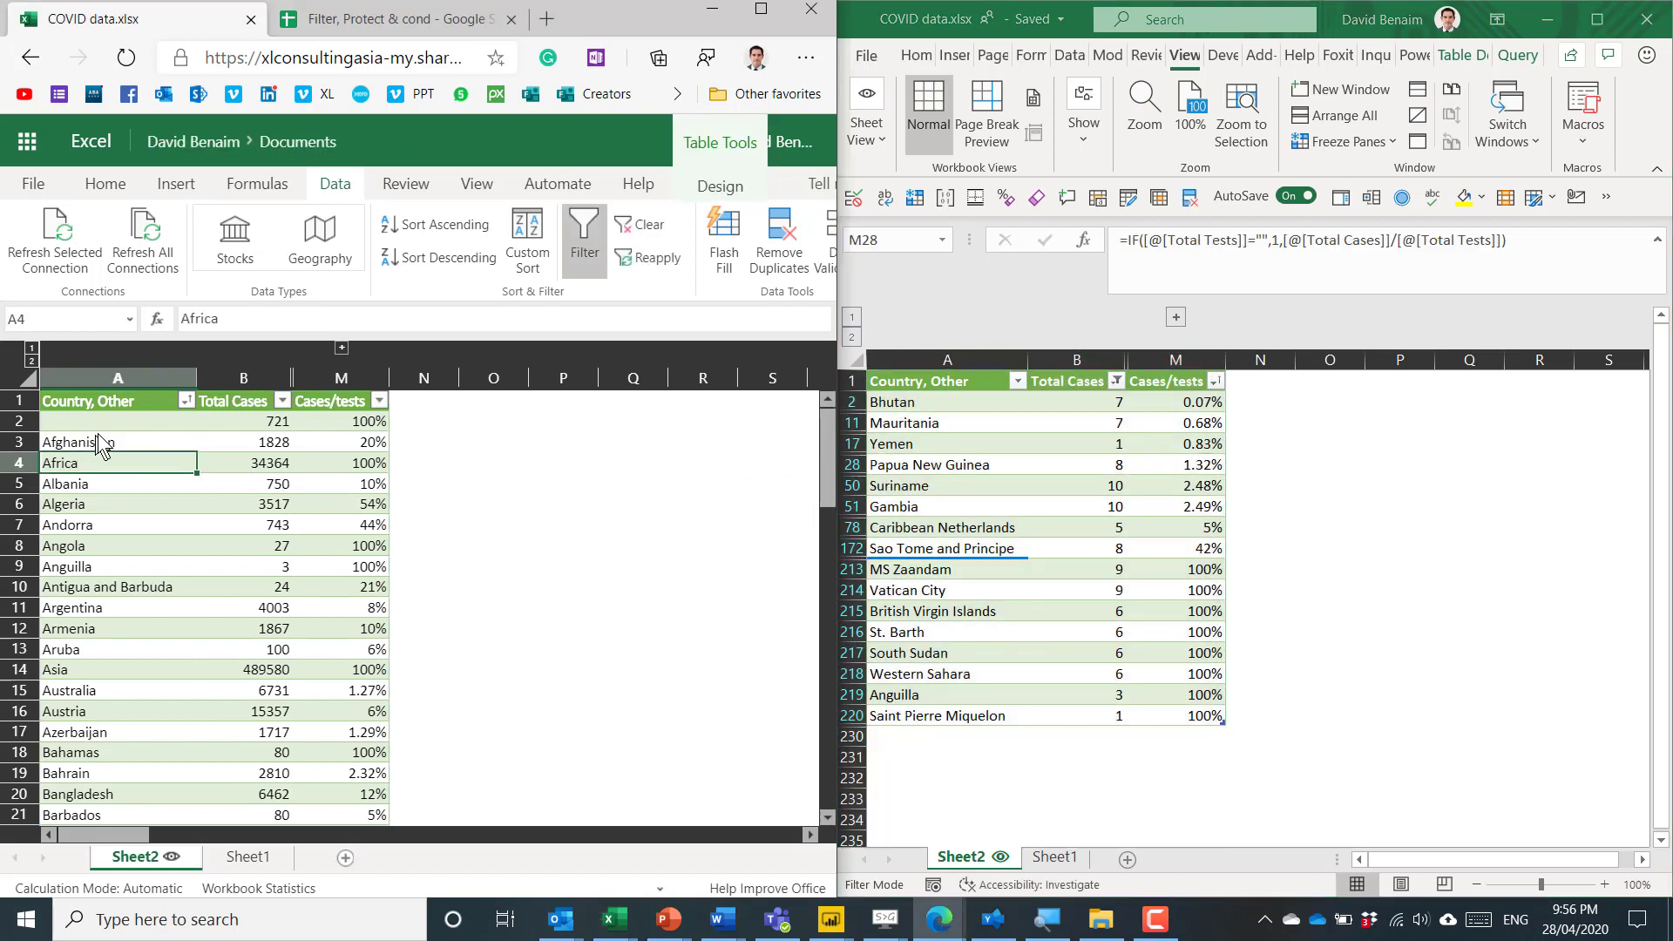
{"action": "left_click", "coordinate": [117, 380]}
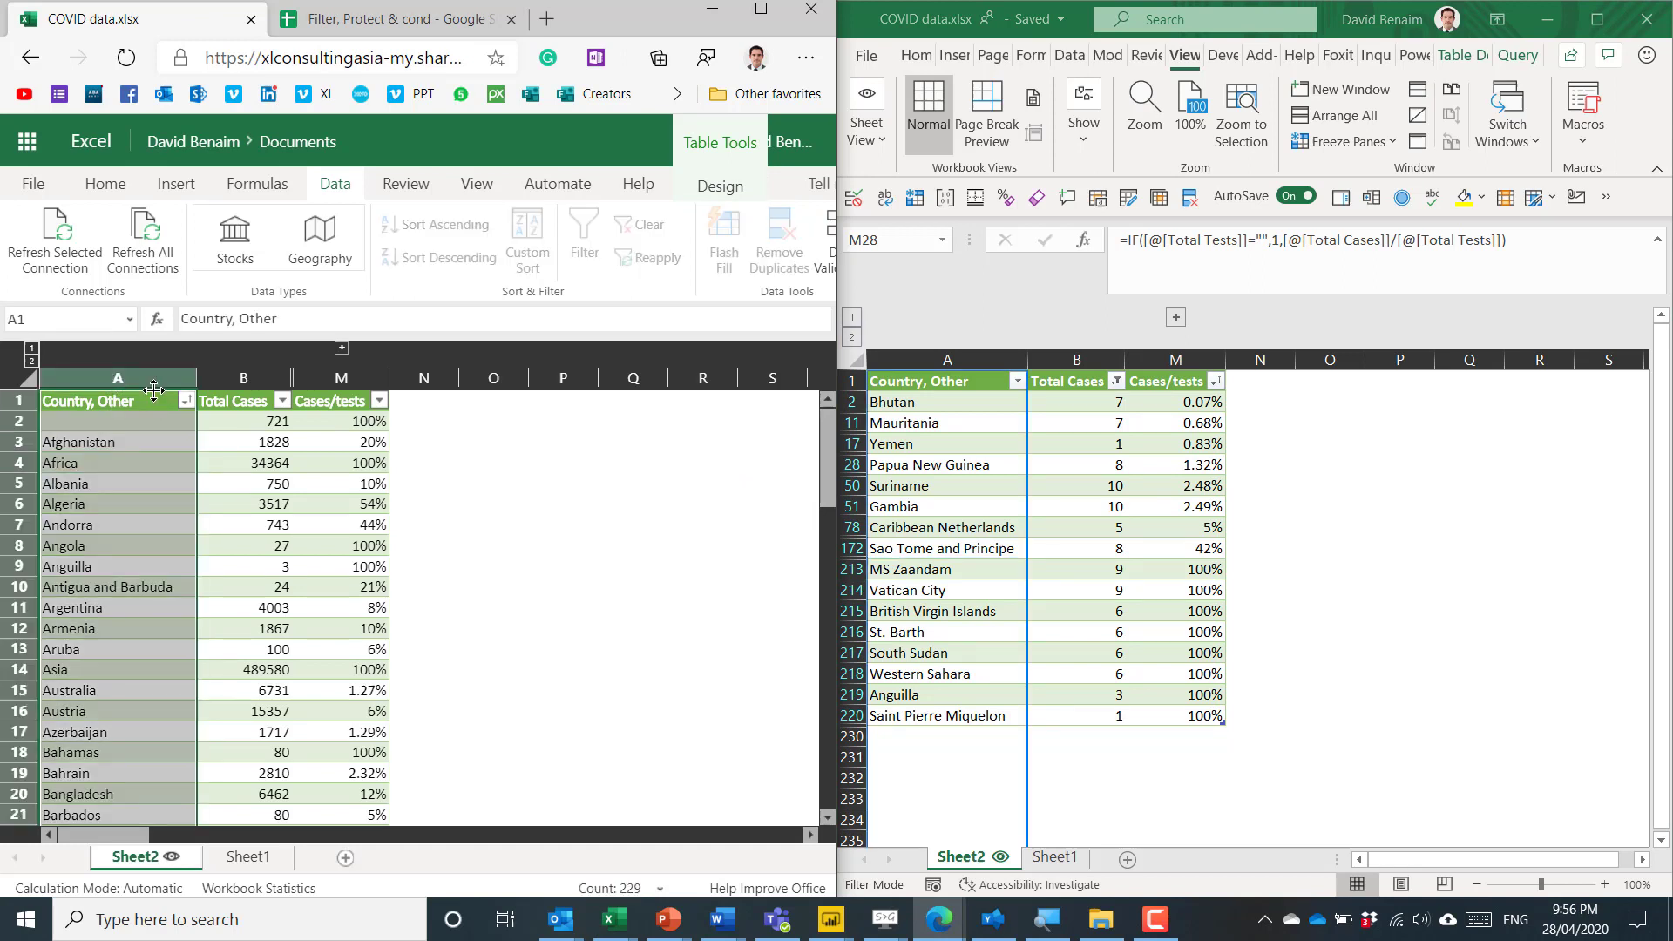
{"action": "left_click", "coordinate": [175, 489]}
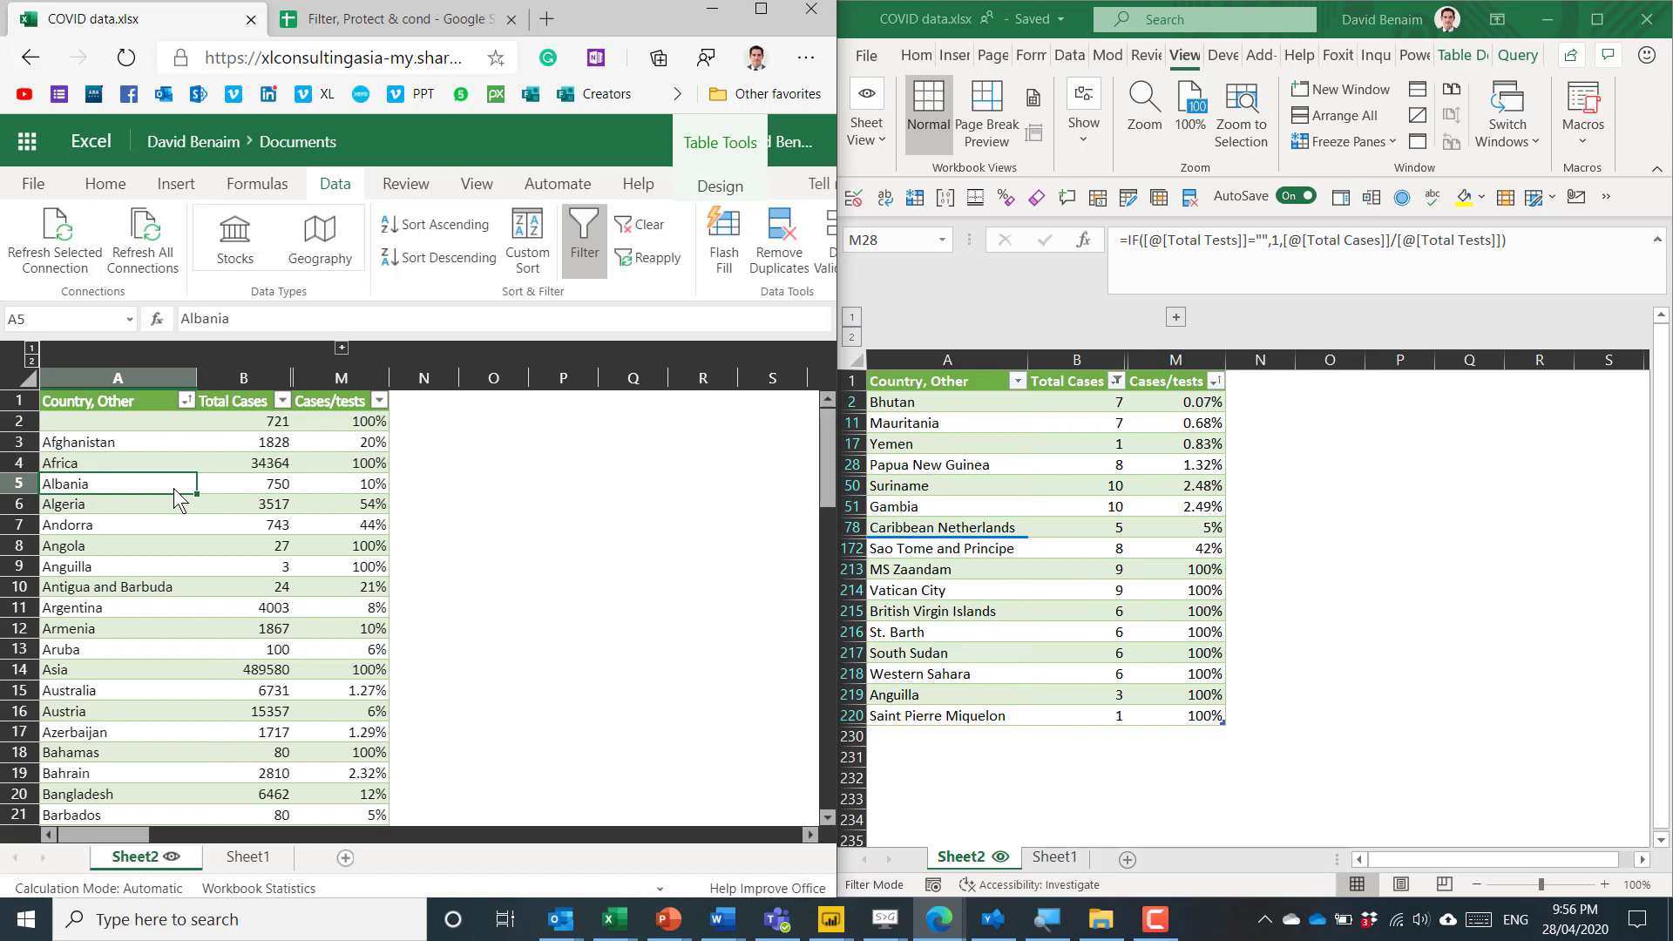
{"action": "left_click", "coordinate": [105, 507]}
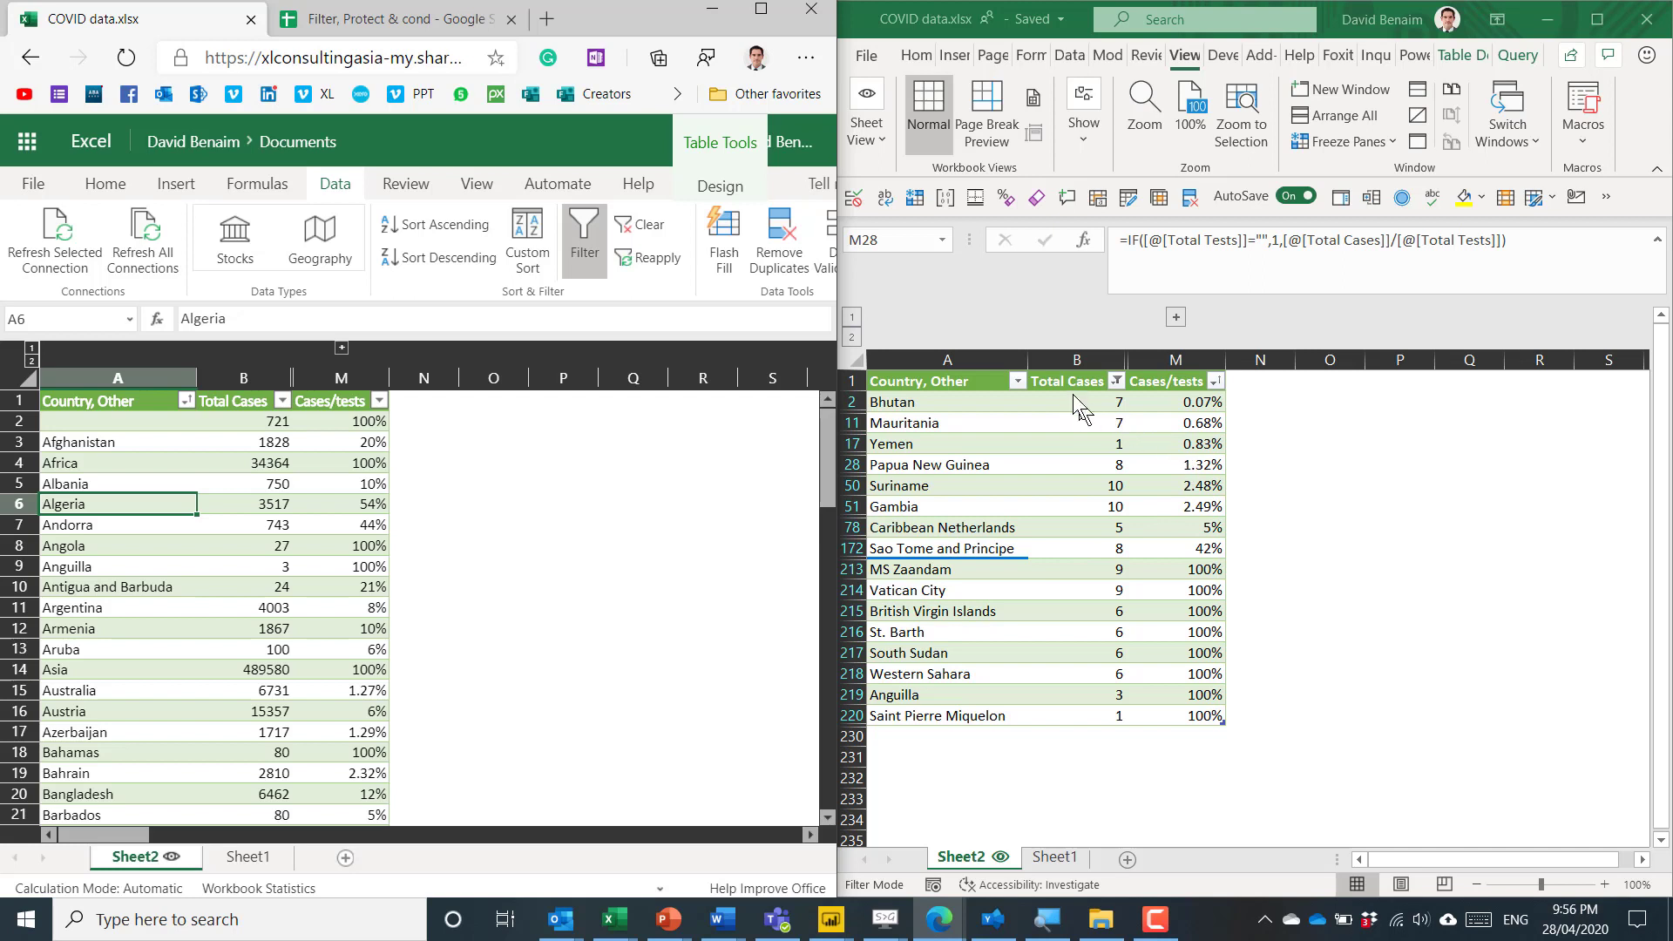
{"action": "key", "text": "alt+Tab"}
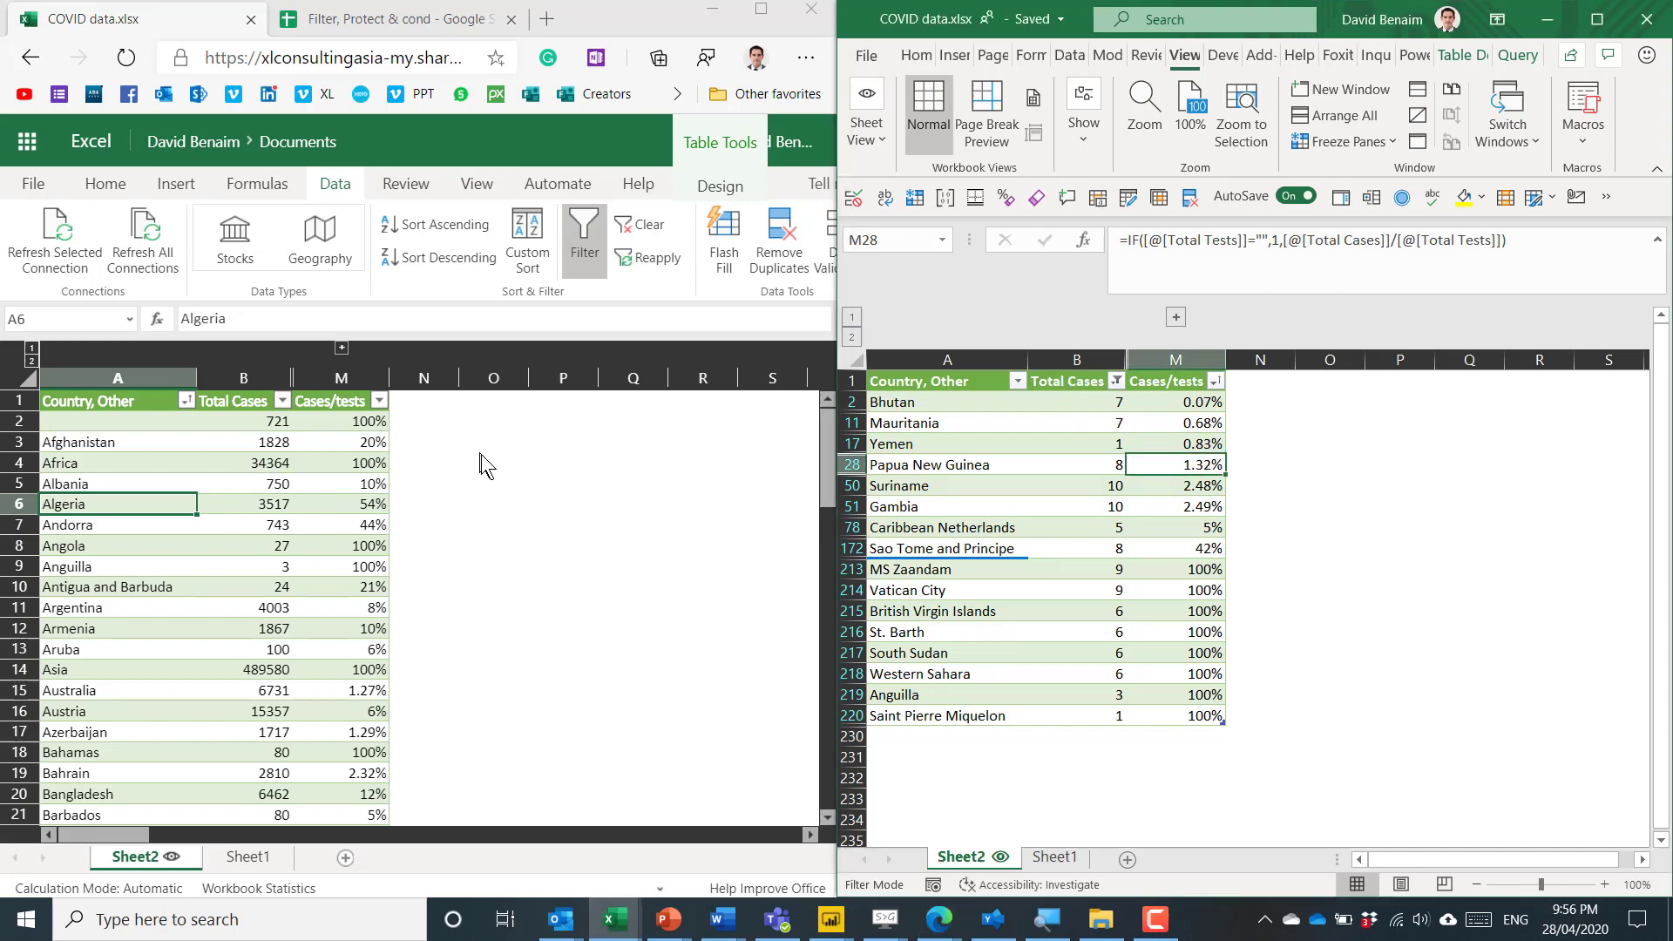
{"action": "left_click", "coordinate": [1056, 388]}
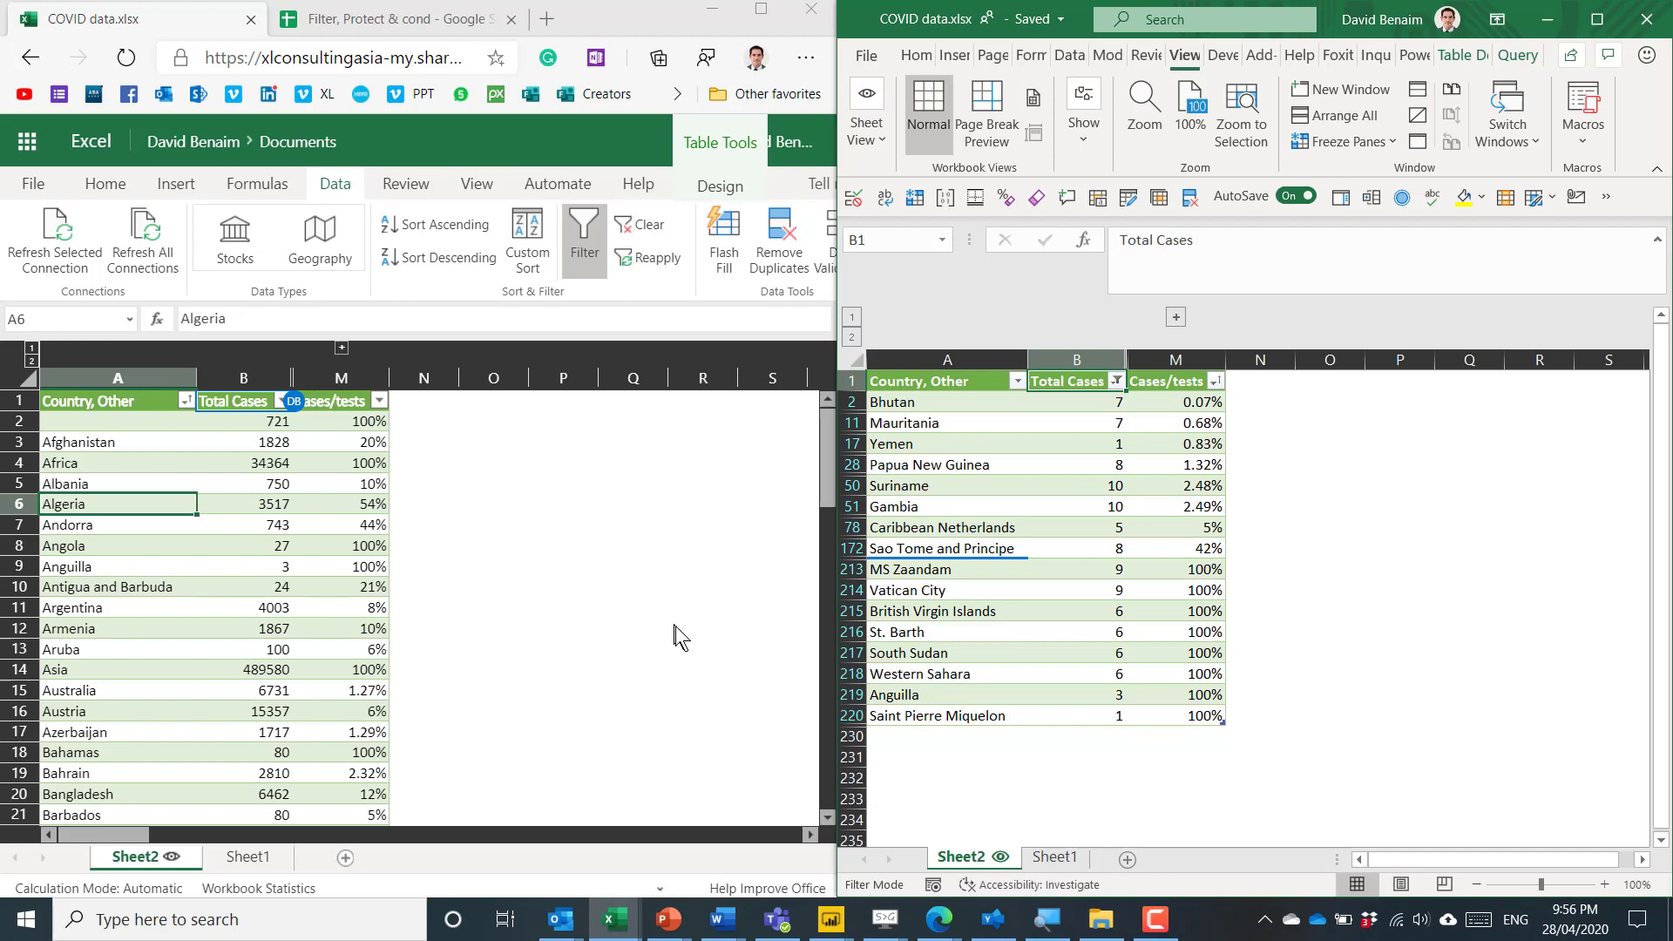
{"action": "left_click", "coordinate": [510, 466]}
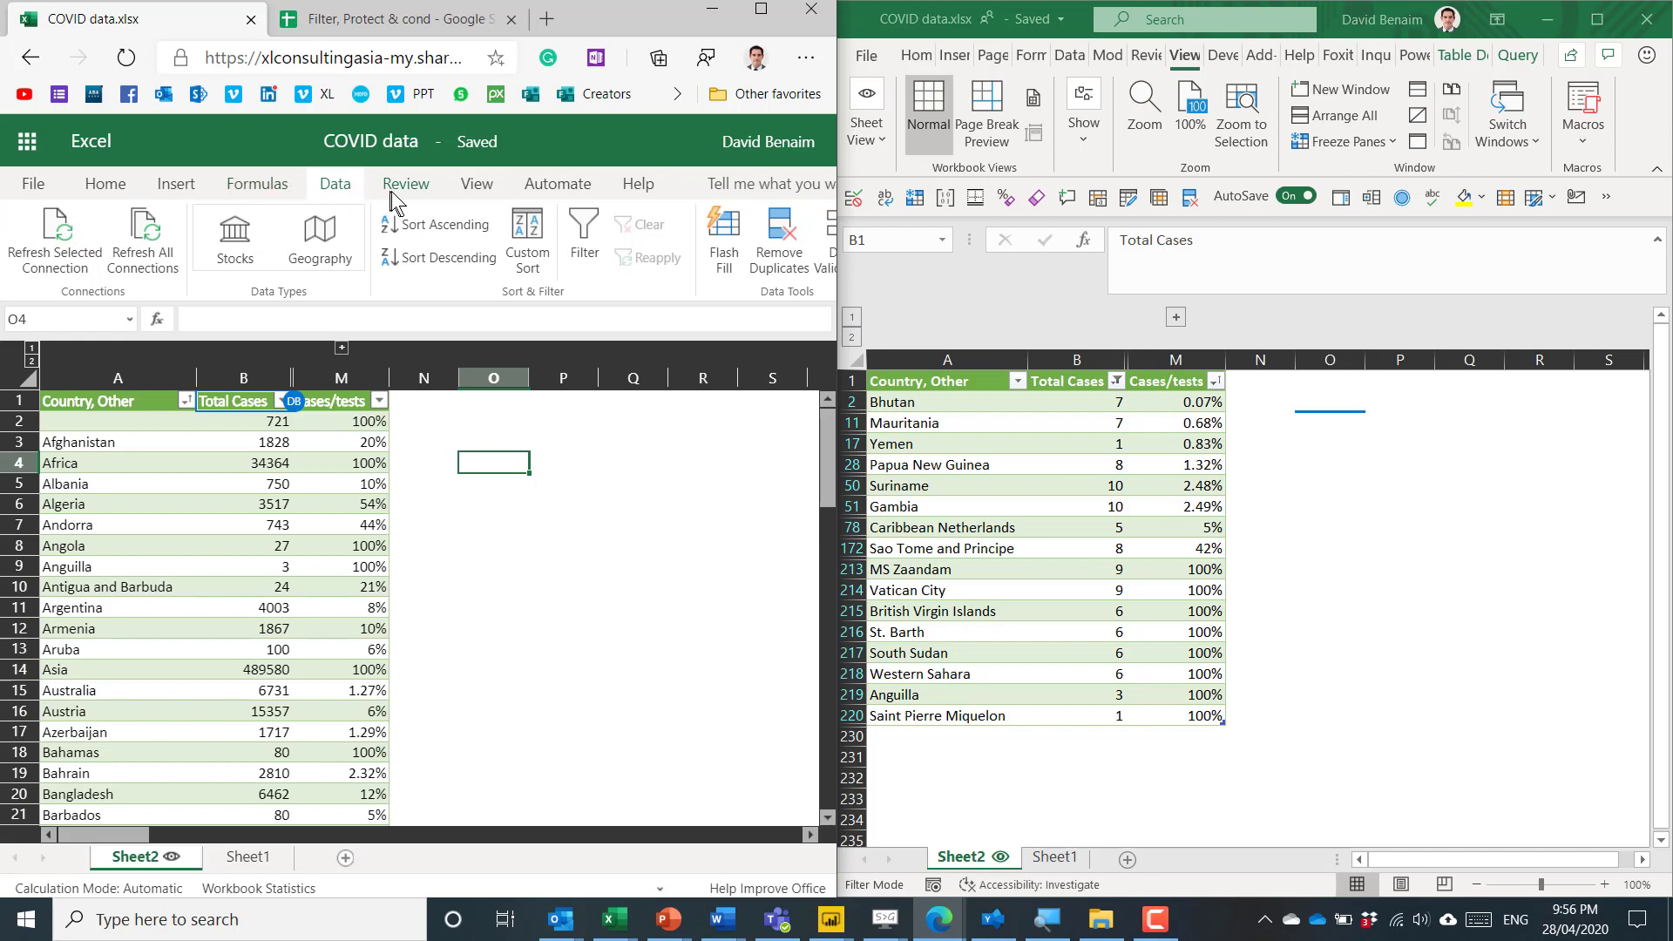
{"action": "left_click", "coordinate": [1325, 451]}
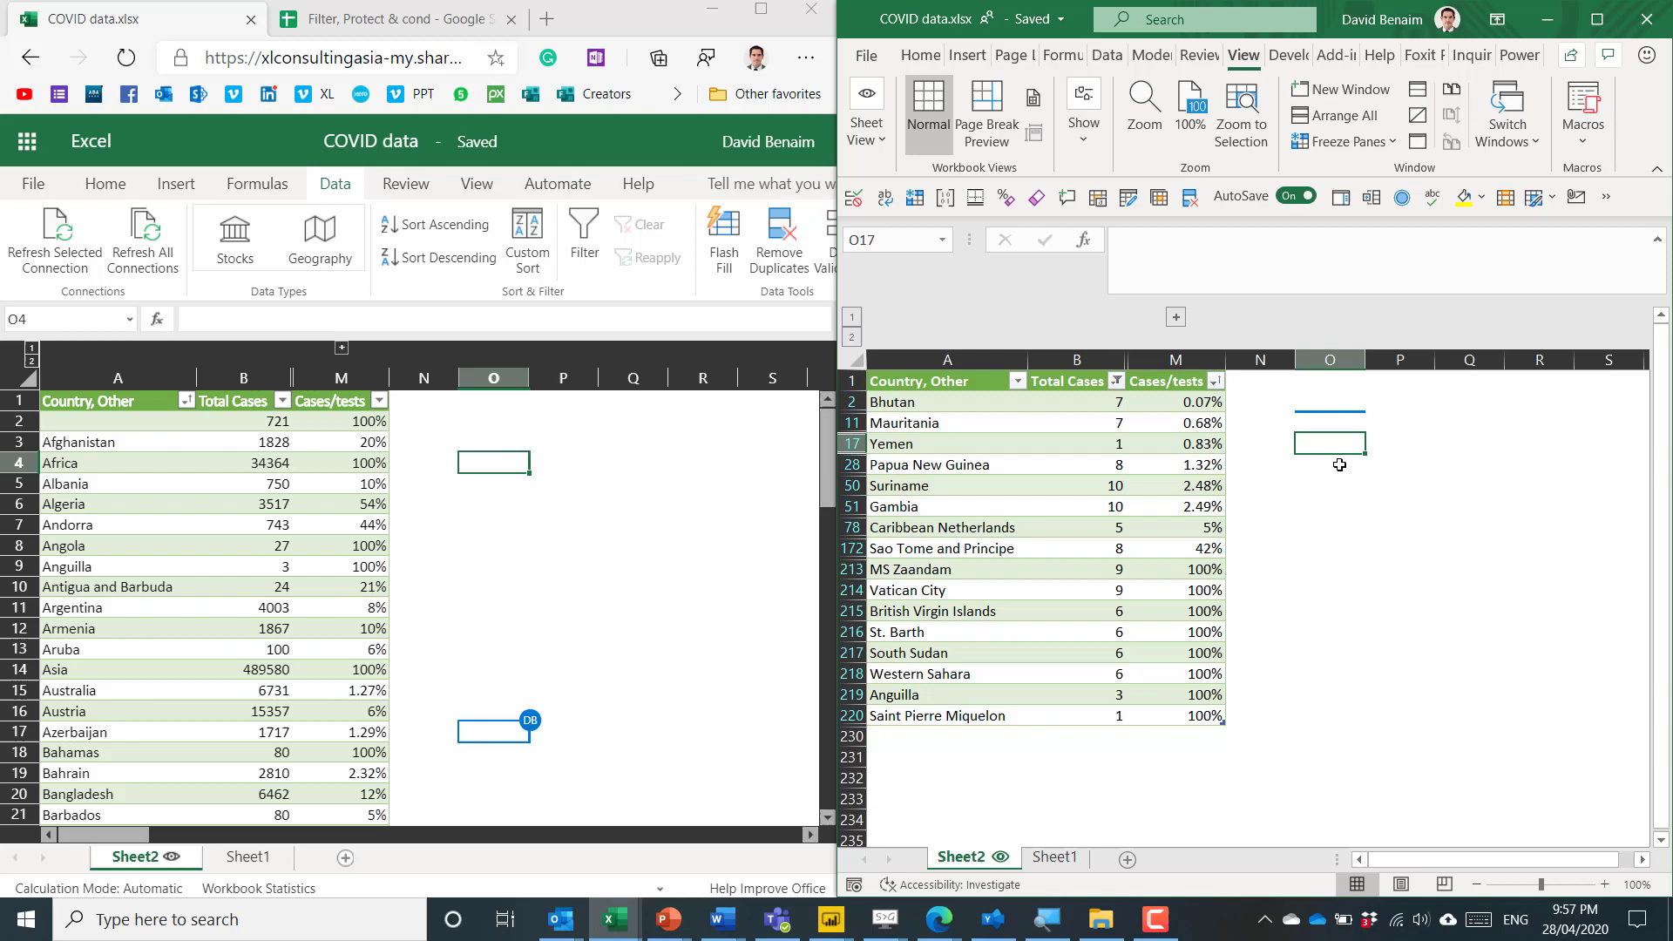
Step: Switch the desktop workbook's sheet view back to Default
{"action": "left_click", "coordinate": [1341, 423]}
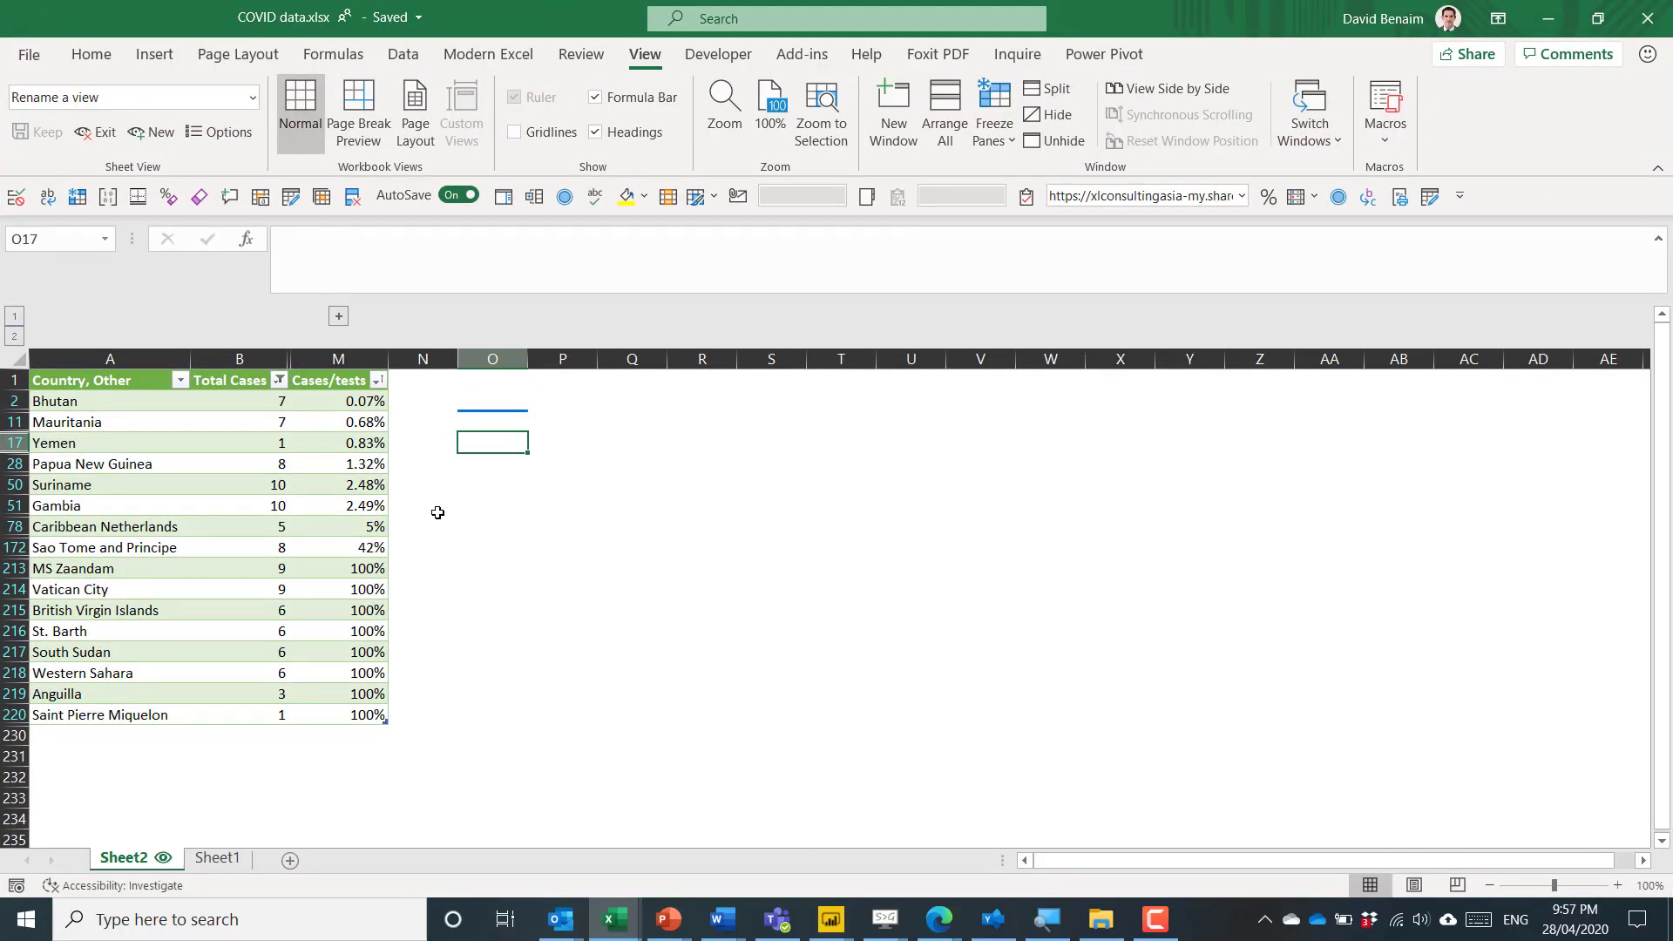
{"action": "left_click", "coordinate": [463, 399]}
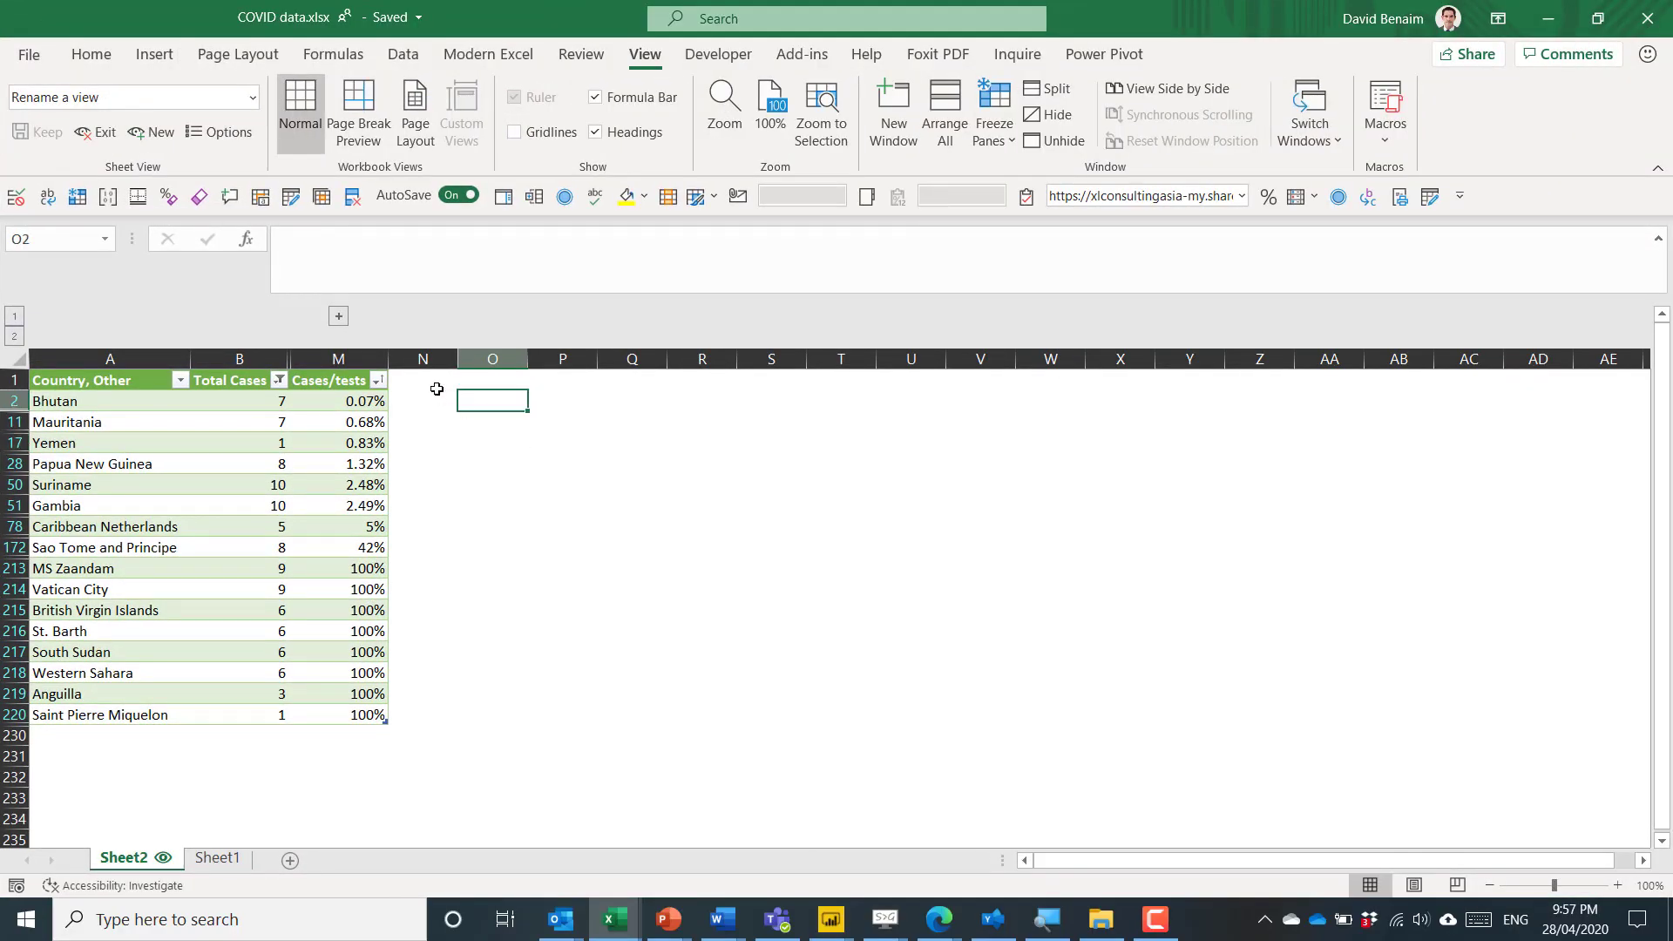
{"action": "left_click", "coordinate": [252, 96]}
{"action": "left_click", "coordinate": [202, 117]}
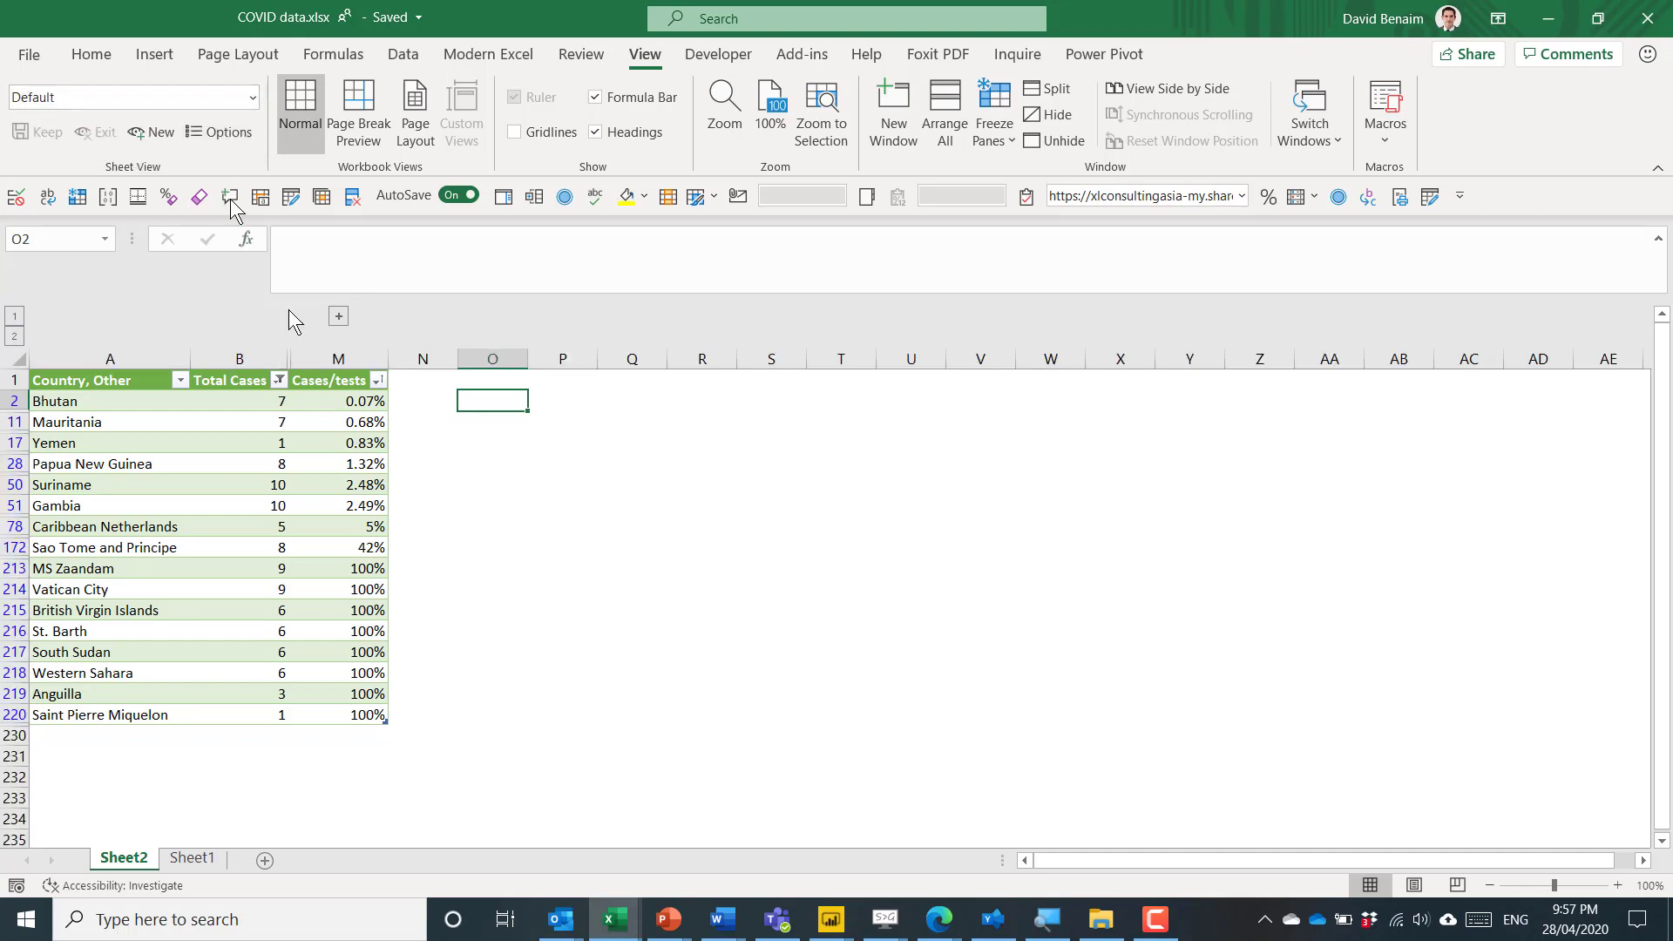
Step: Check Bhutan's Cases/tests formula and the Total Cases filter from the Home tab
{"action": "left_click", "coordinate": [326, 408]}
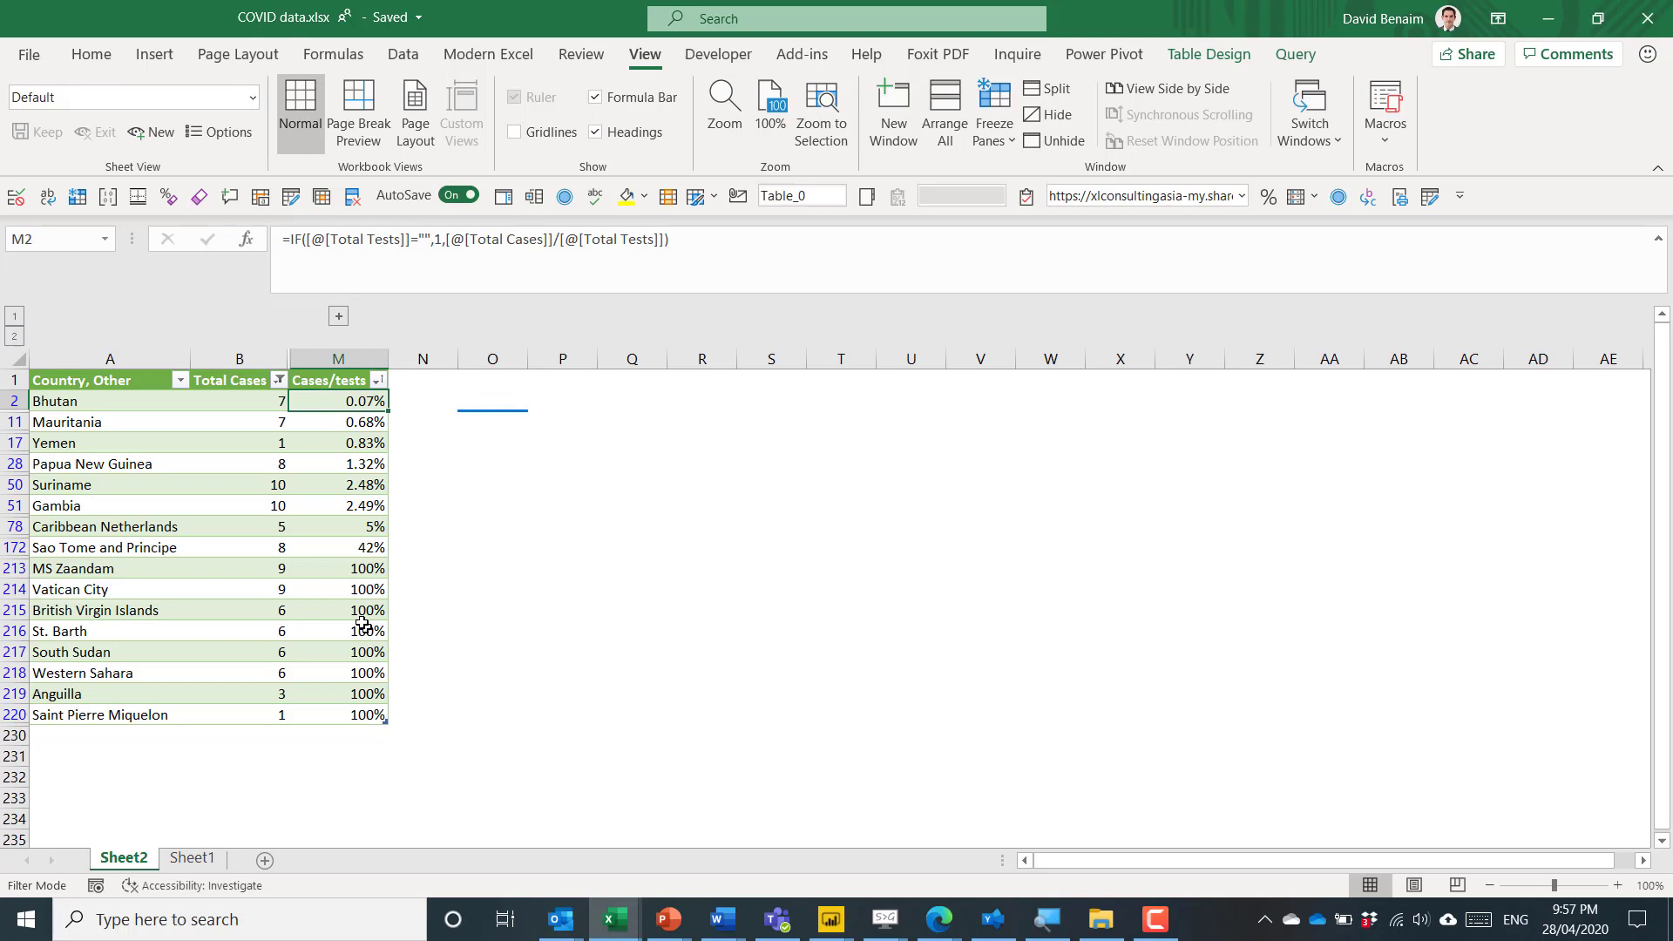
{"action": "left_click", "coordinate": [101, 59]}
{"action": "left_click", "coordinate": [240, 436]}
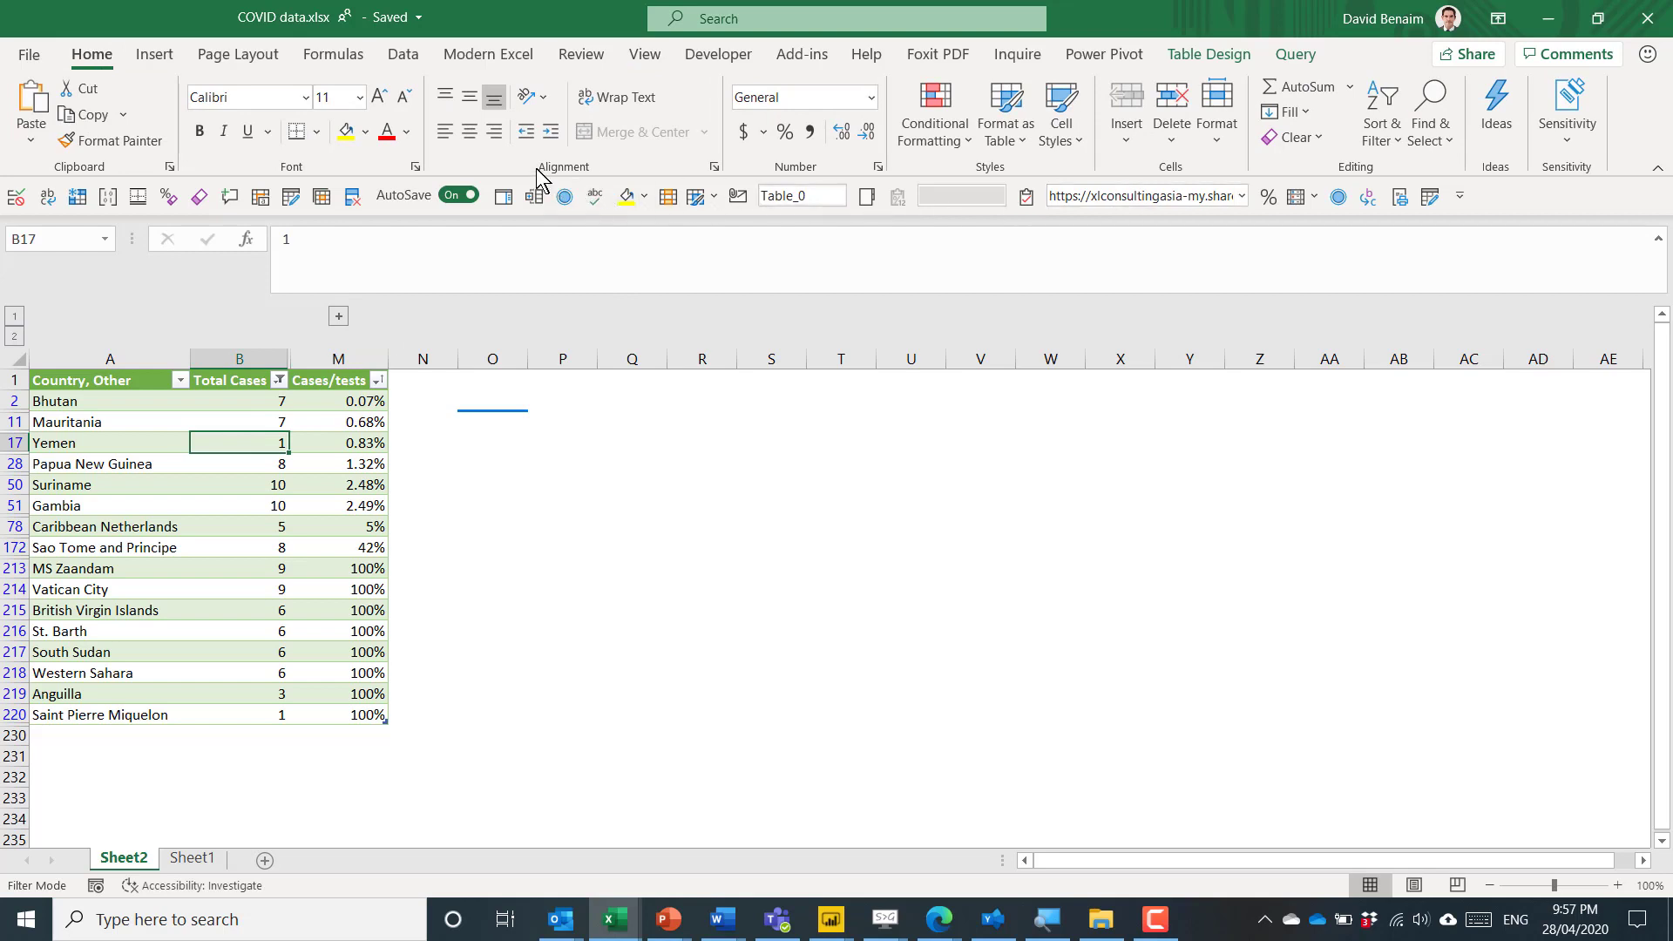
{"action": "left_click", "coordinate": [279, 381]}
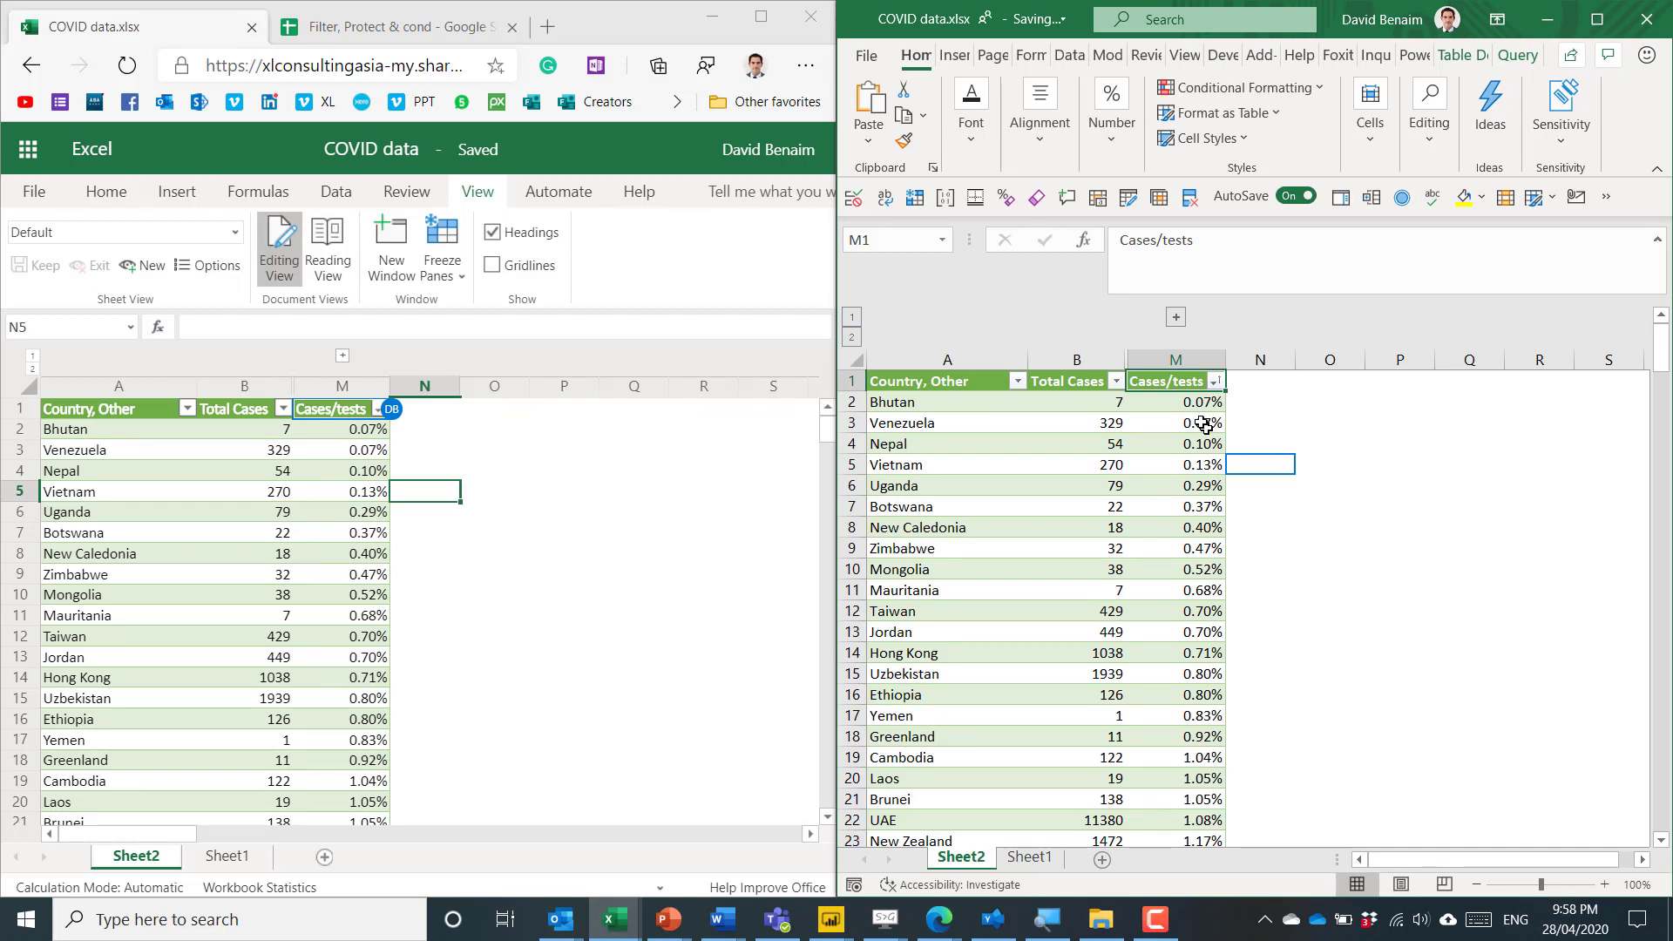
Step: Sort the Country, Other column alphabetically A to Z
{"action": "left_click", "coordinate": [1076, 382]}
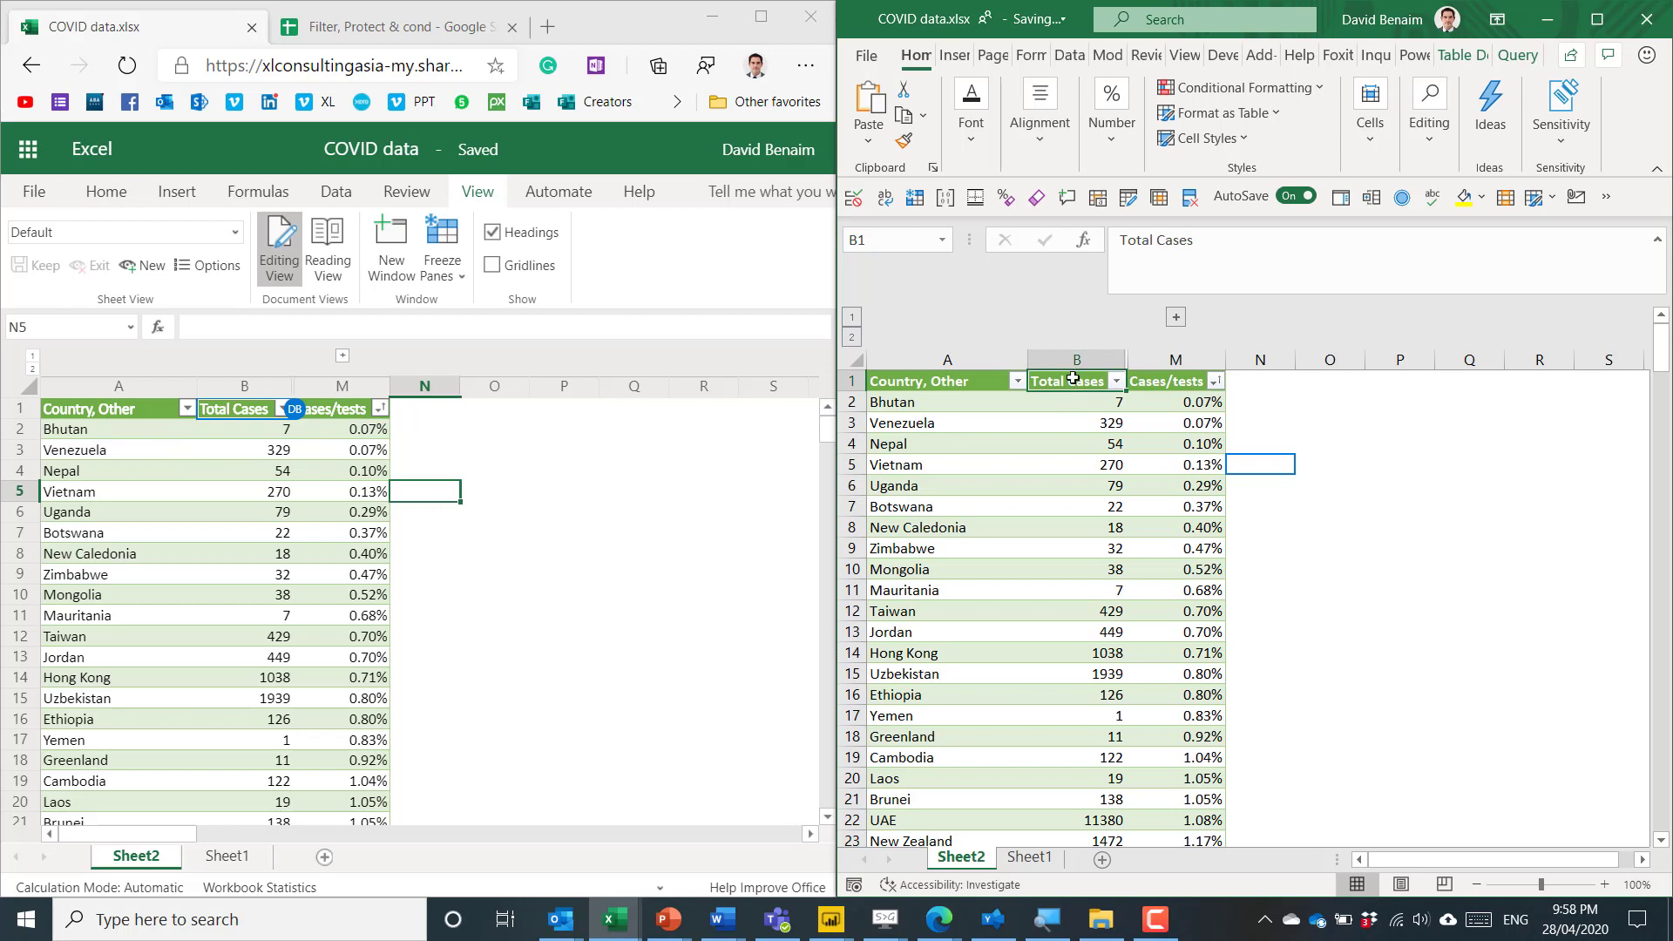
{"action": "left_click", "coordinate": [994, 373]}
{"action": "left_click", "coordinate": [1011, 382]}
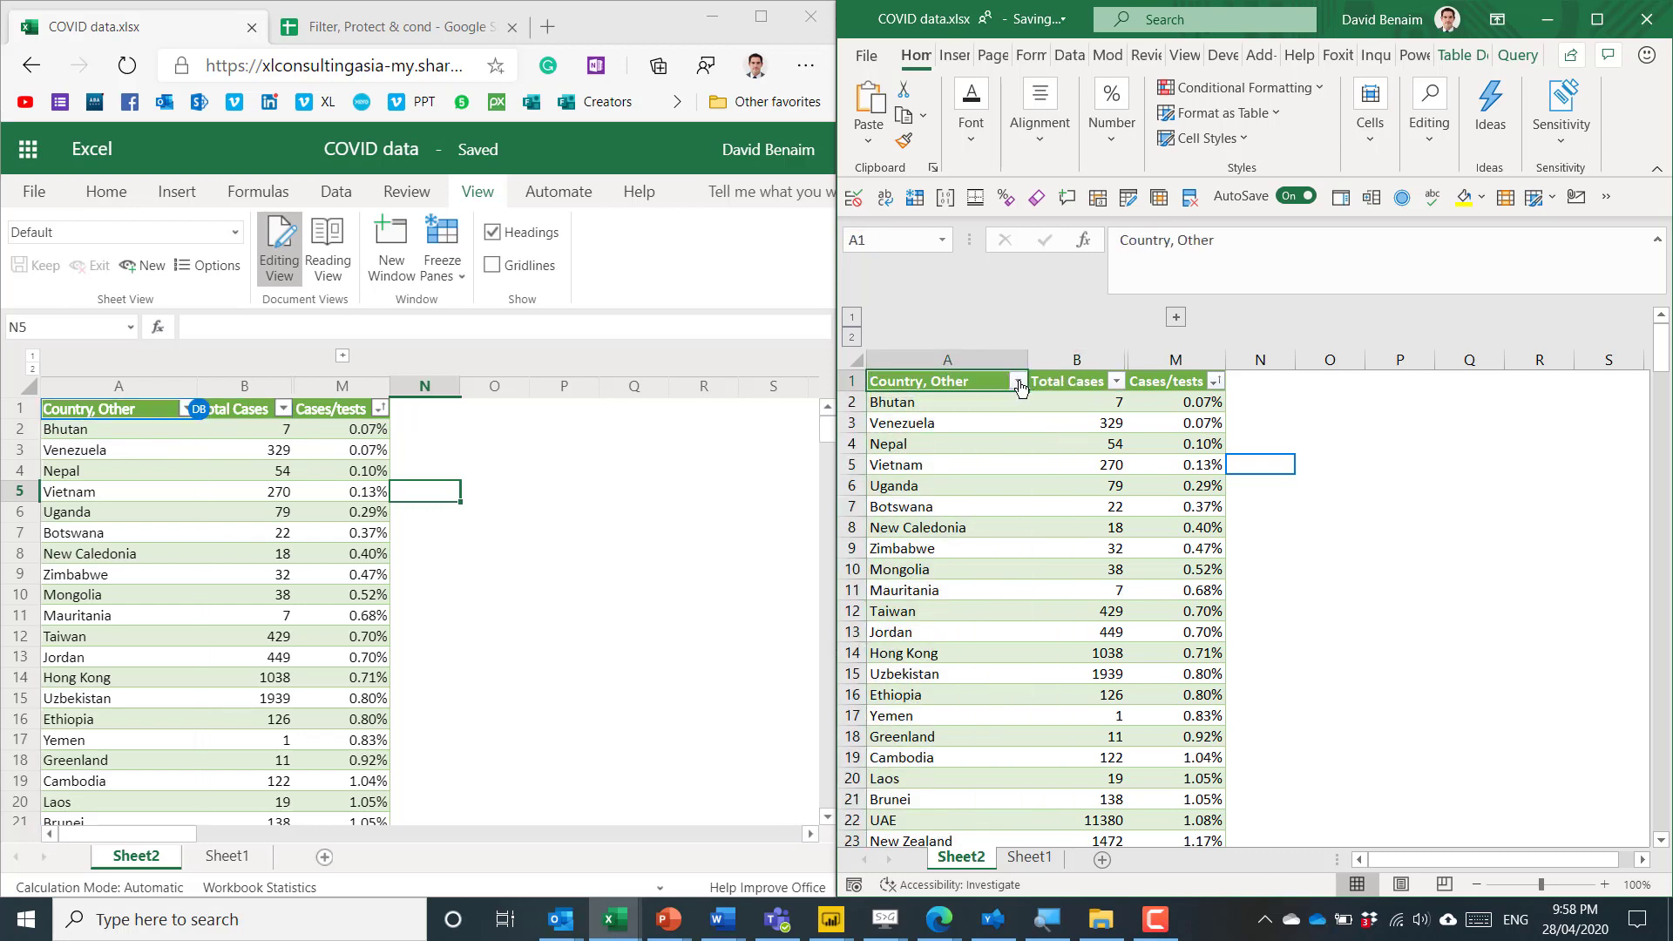
{"action": "left_click", "coordinate": [1021, 387]}
{"action": "left_click", "coordinate": [944, 396]}
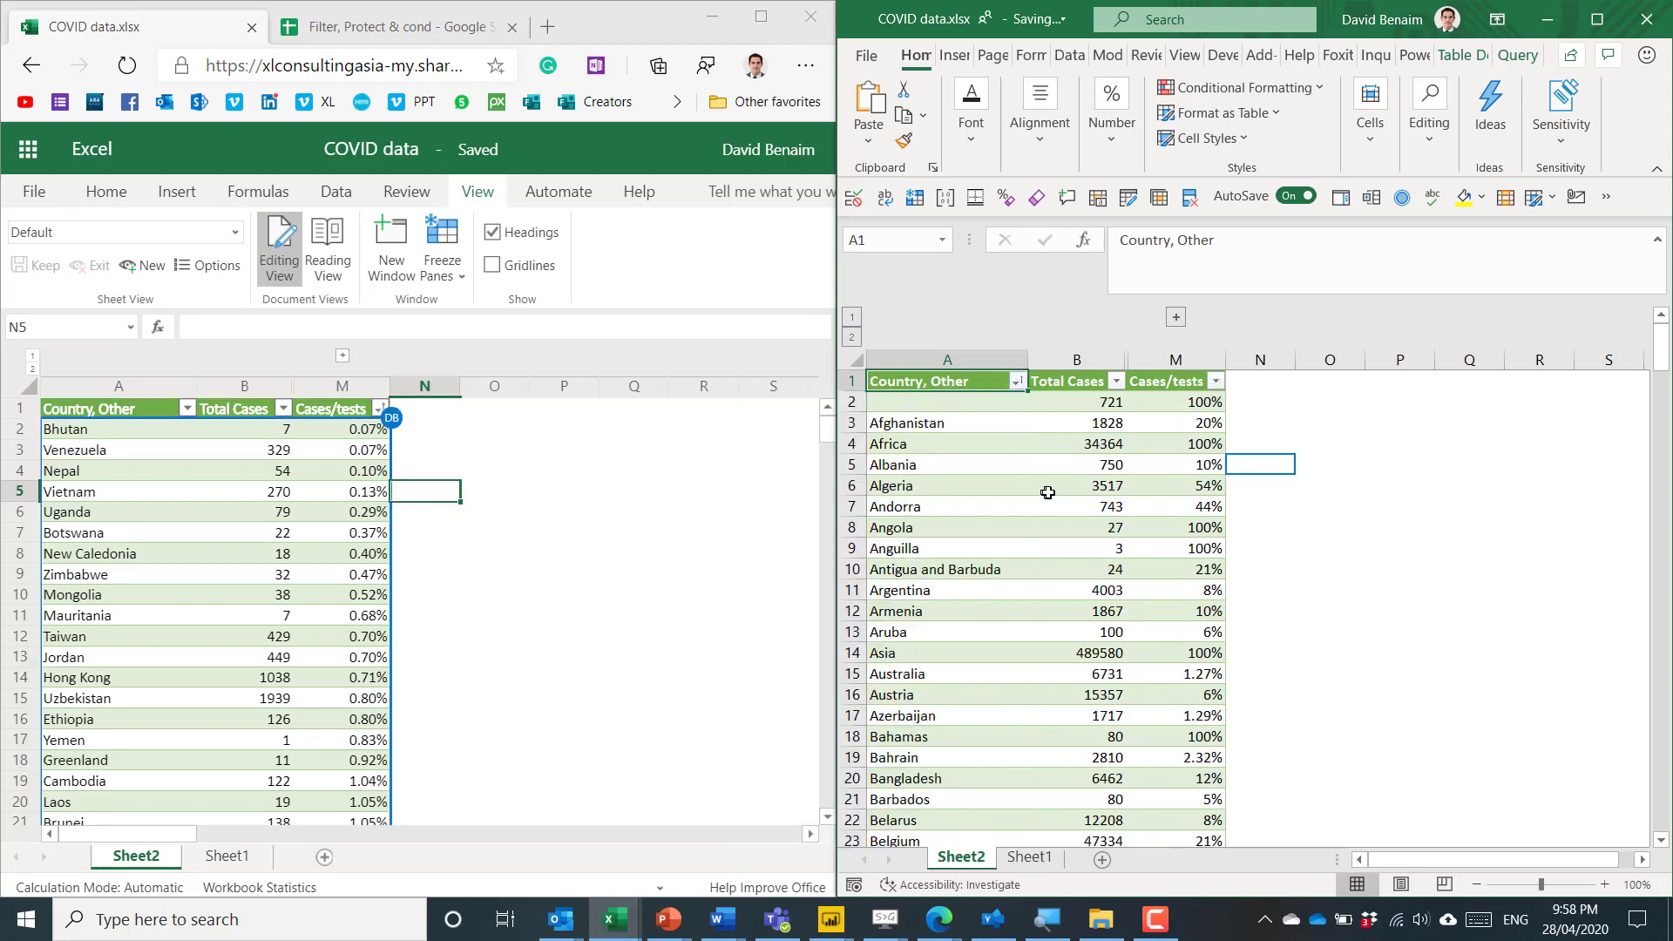
Step: Filter Total Cases to show only countries with 3, 7 or 9 cases
{"action": "left_click", "coordinate": [1116, 380]}
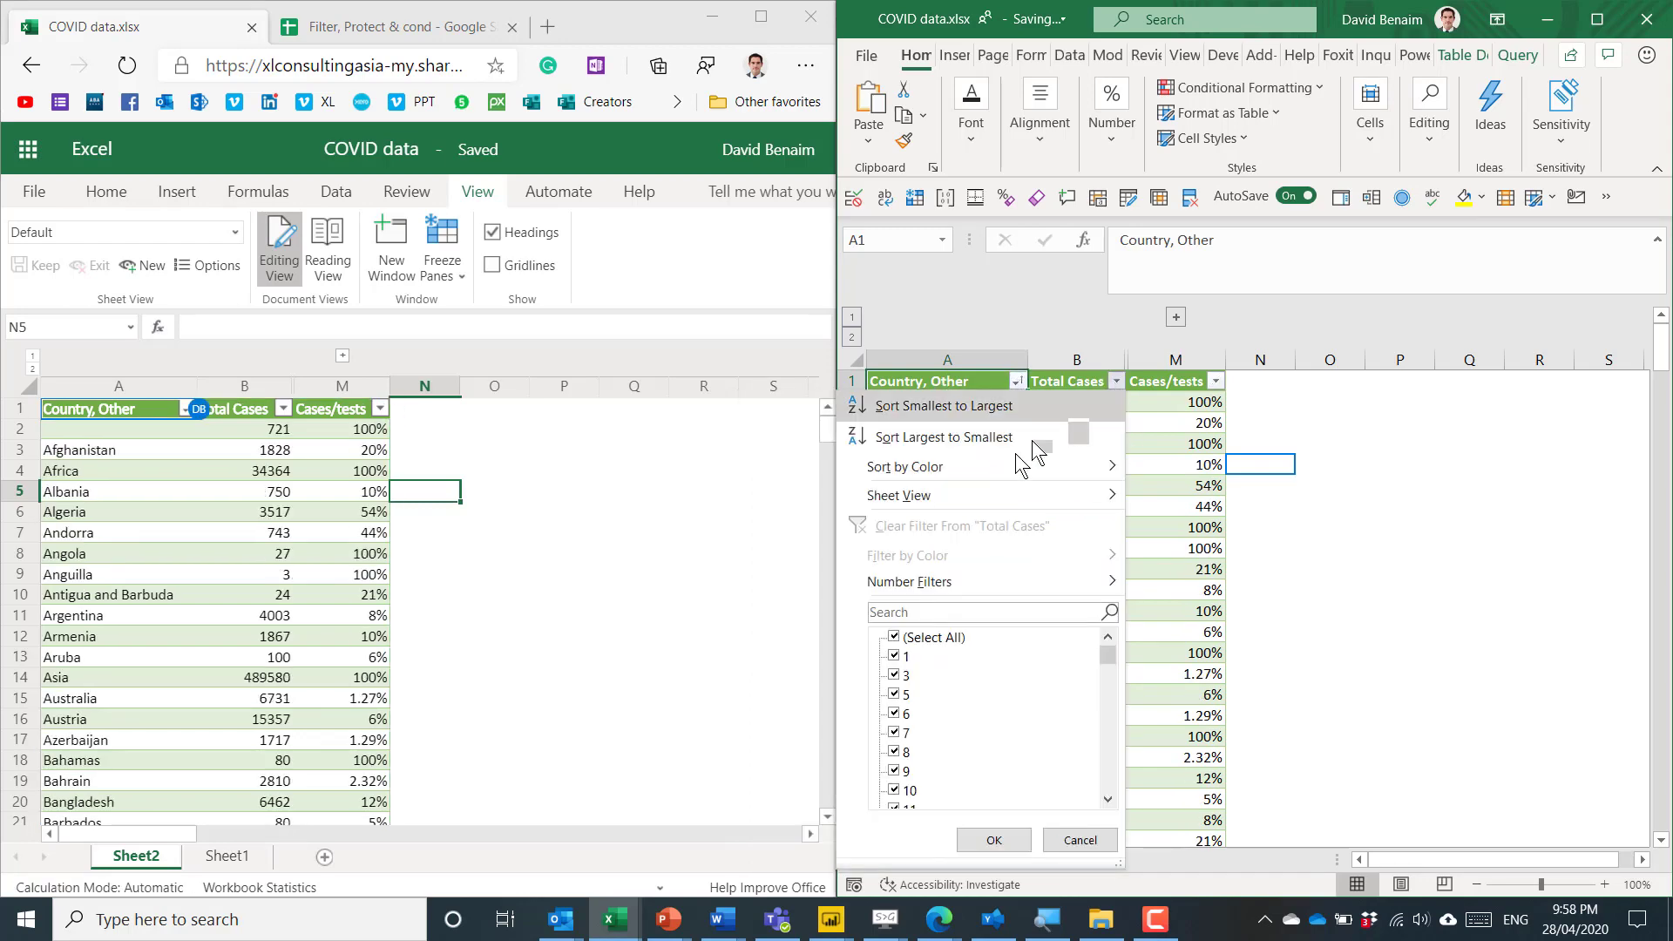
{"action": "left_click", "coordinate": [895, 637]}
{"action": "left_click", "coordinate": [895, 676]}
{"action": "left_click", "coordinate": [894, 733]}
{"action": "left_click", "coordinate": [894, 772]}
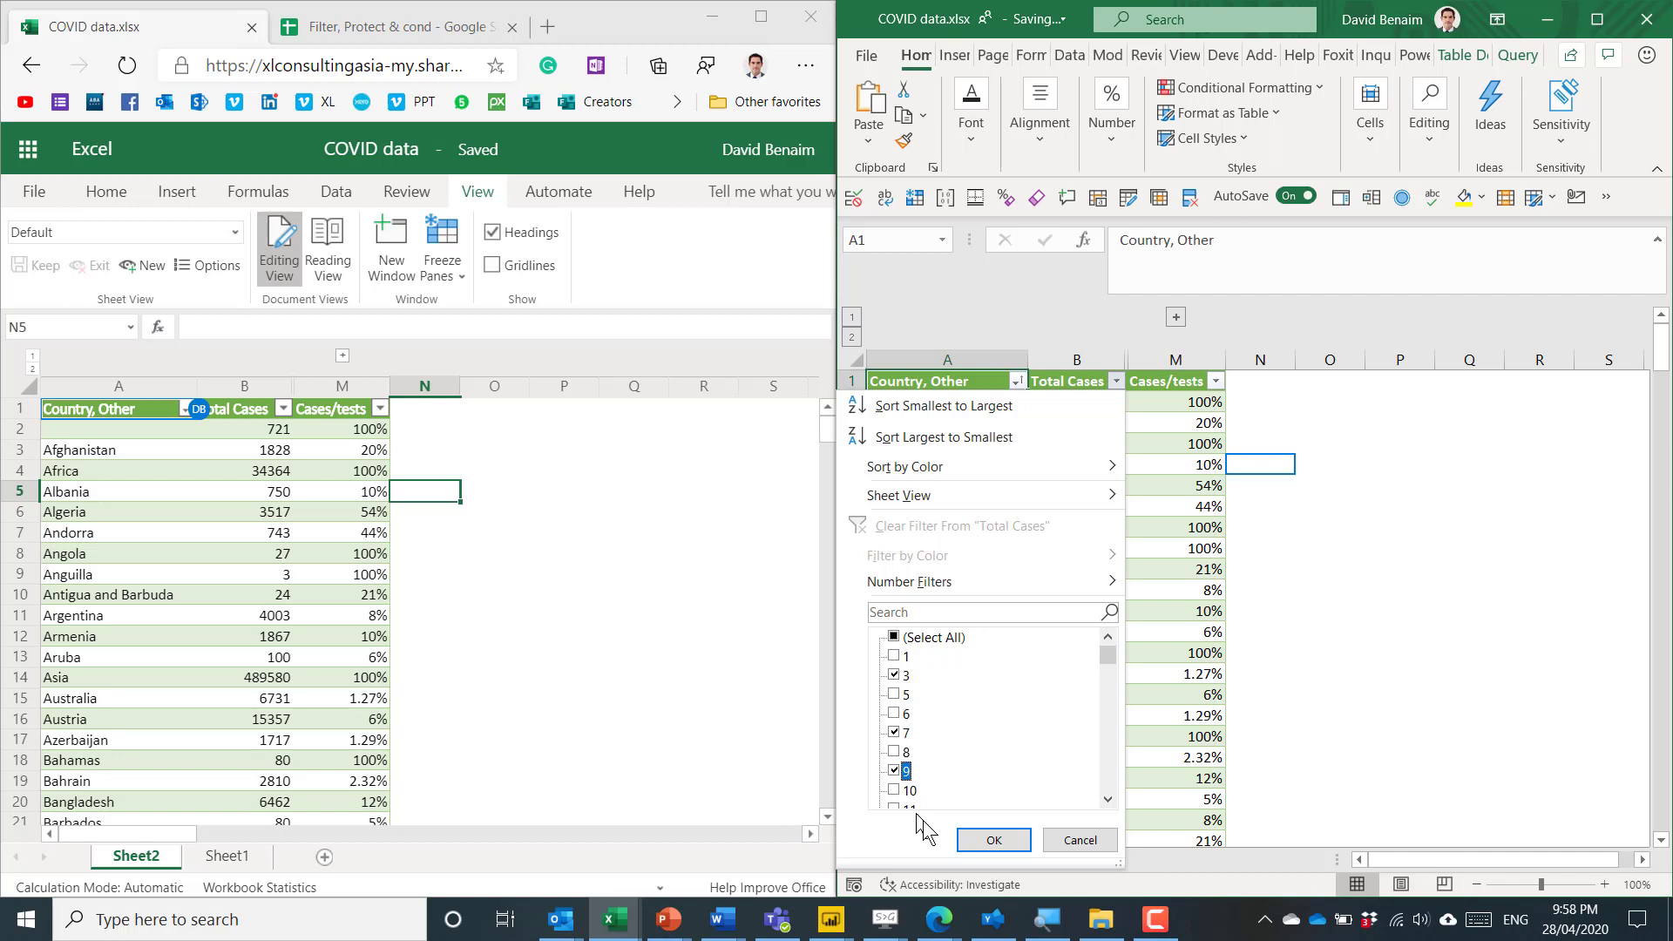
{"action": "left_click", "coordinate": [991, 839]}
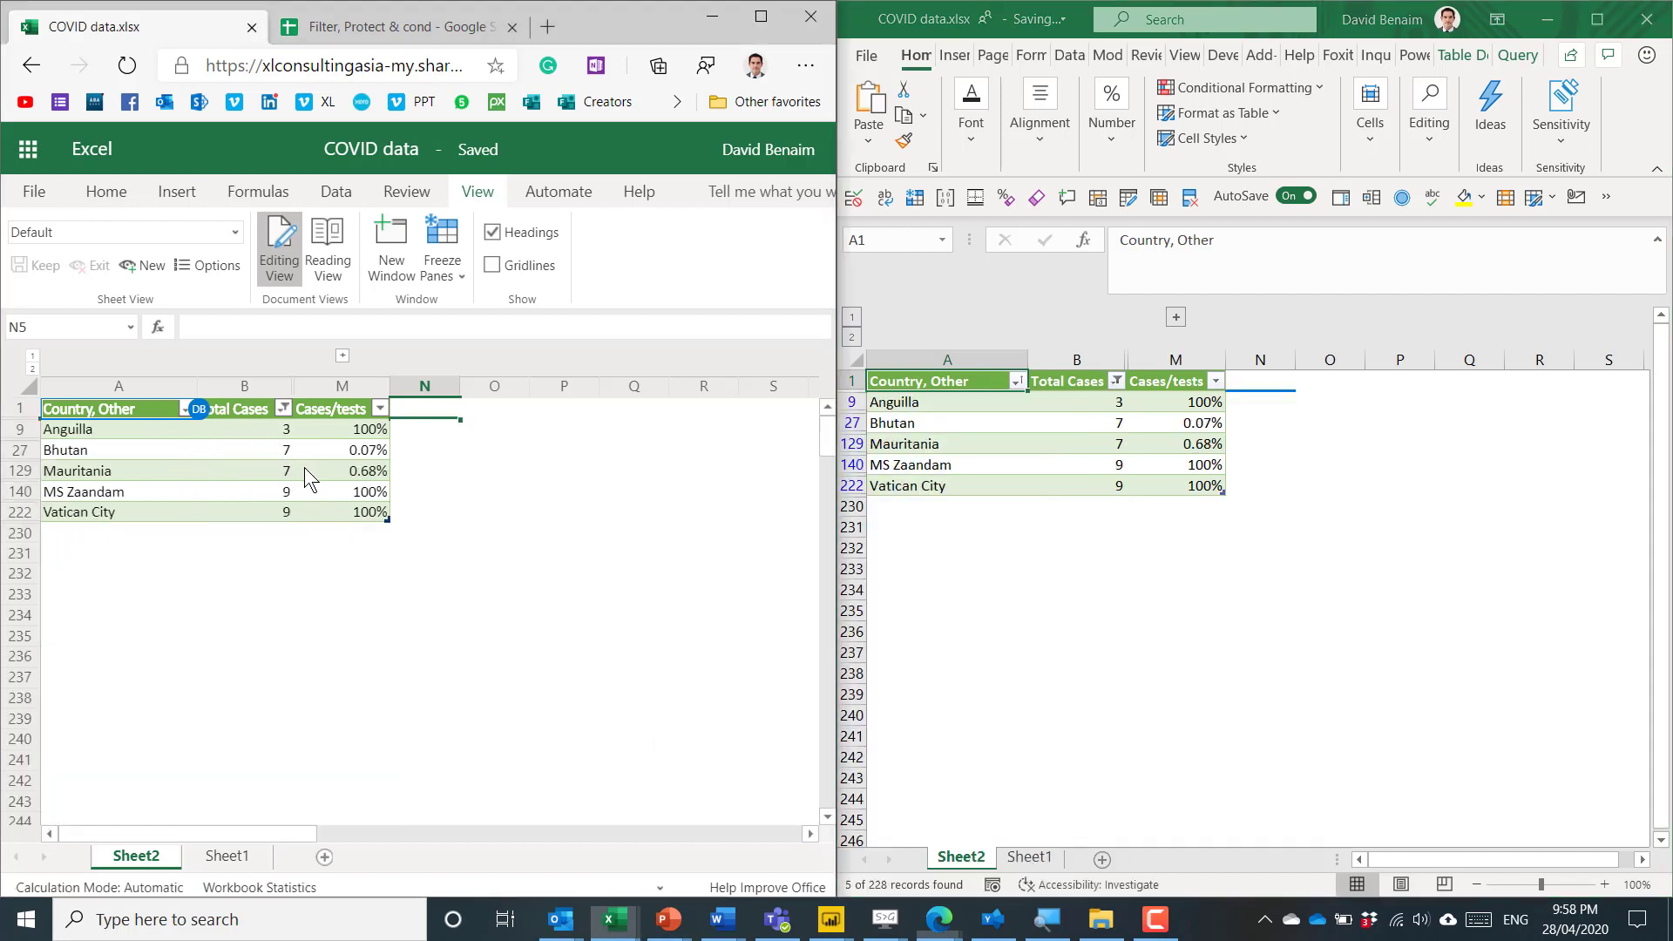
Step: Remove the Total Cases filter in the web copy and show everyone's sorting and filtering
{"action": "left_click", "coordinate": [296, 471]}
{"action": "left_click", "coordinate": [261, 409]}
{"action": "left_click", "coordinate": [284, 409]}
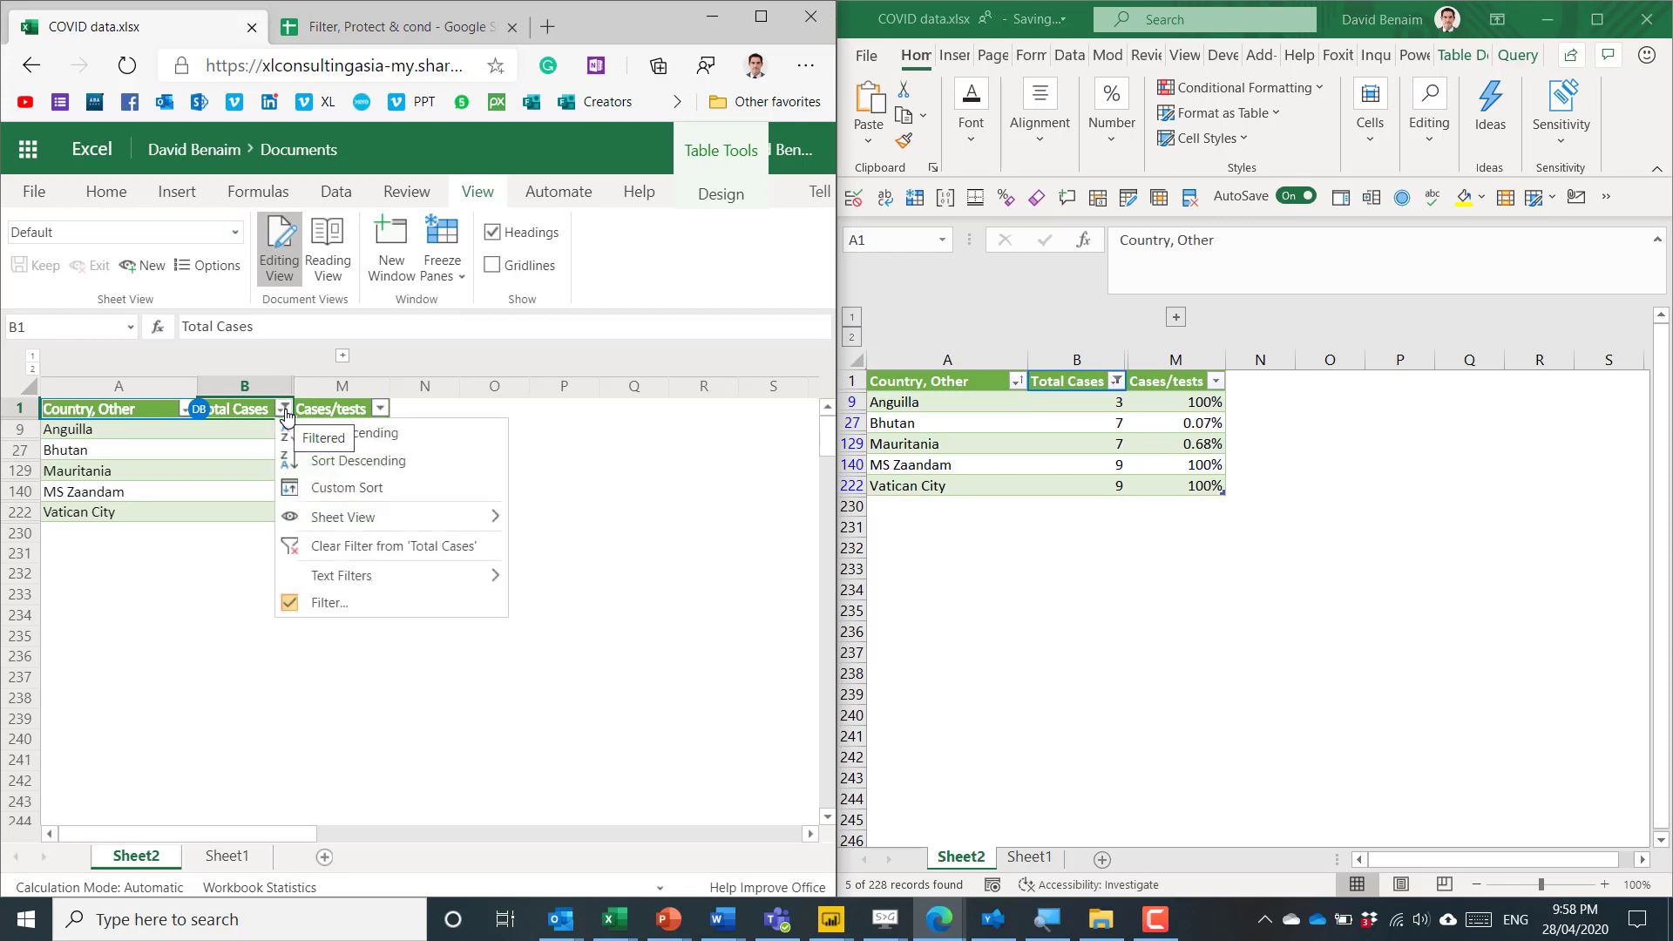
{"action": "left_click", "coordinate": [342, 543]}
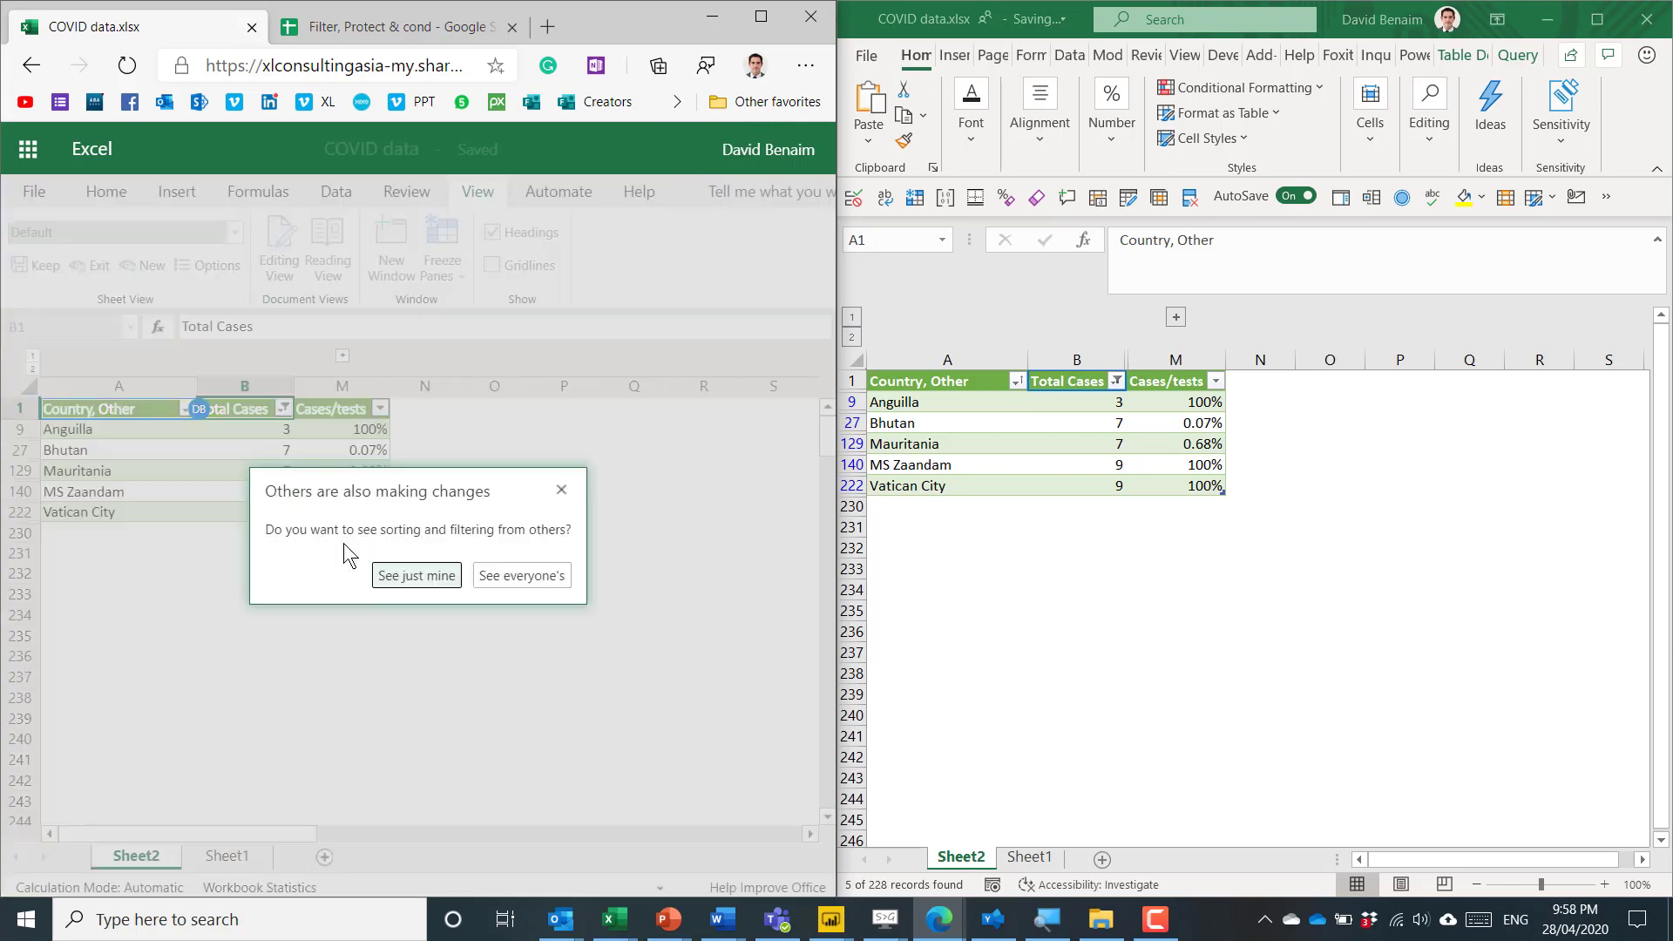
{"action": "left_click", "coordinate": [495, 579]}
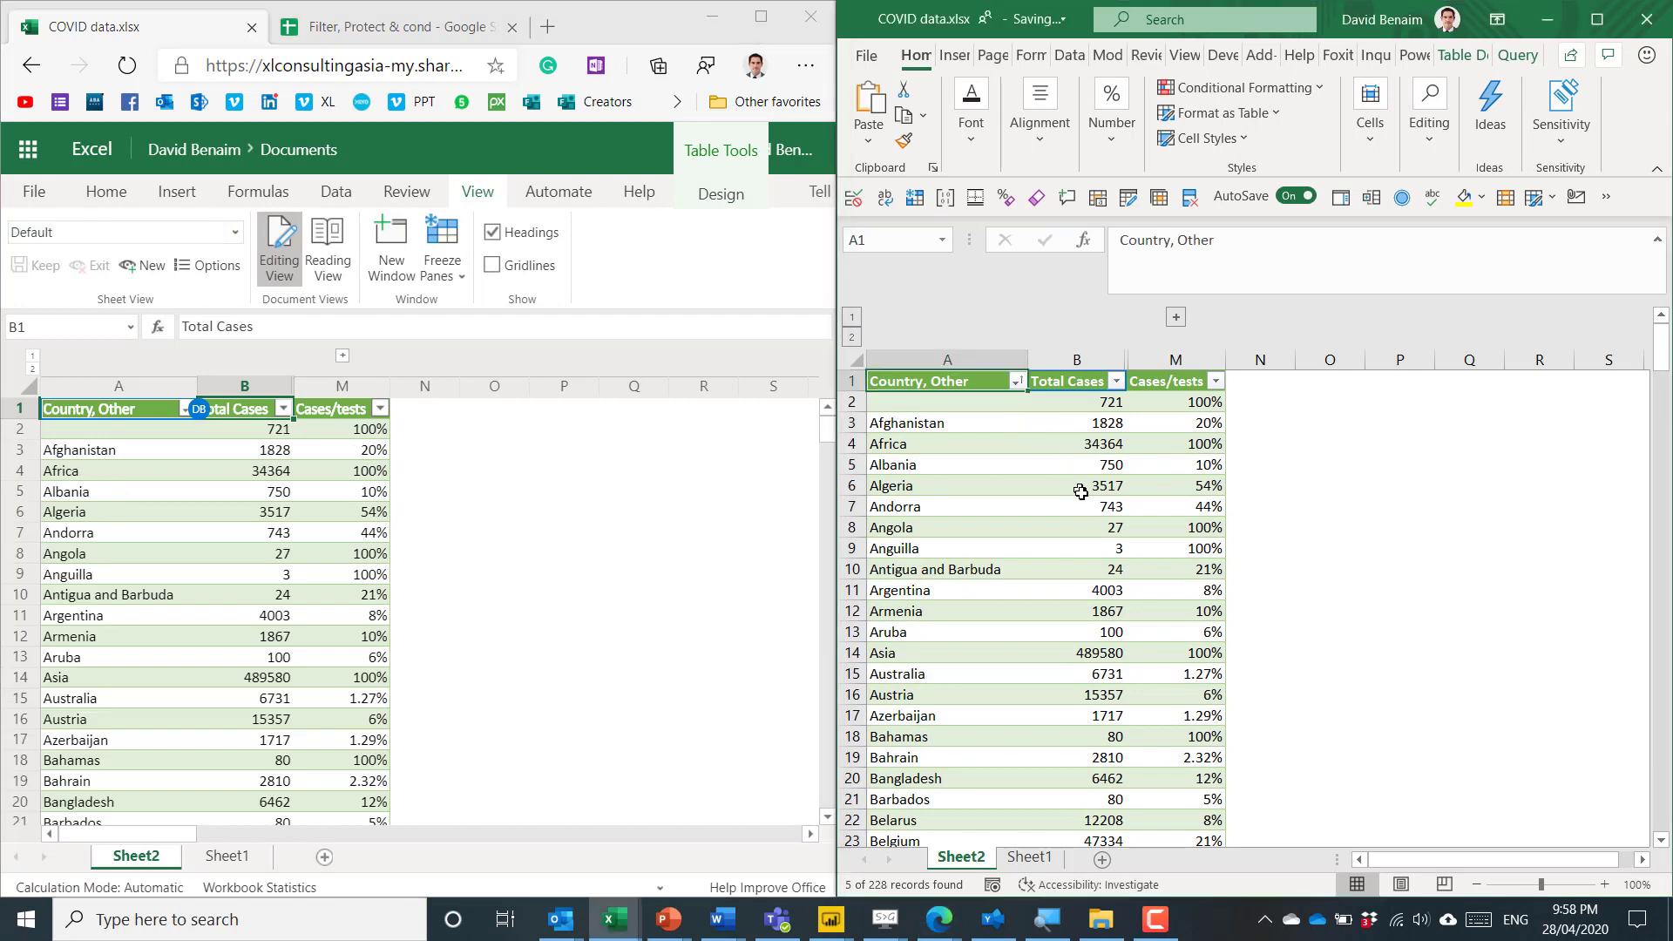
Step: Check Andorra, Africa and Algeria values, then maximize the desktop Excel window
{"action": "left_click", "coordinate": [1088, 508]}
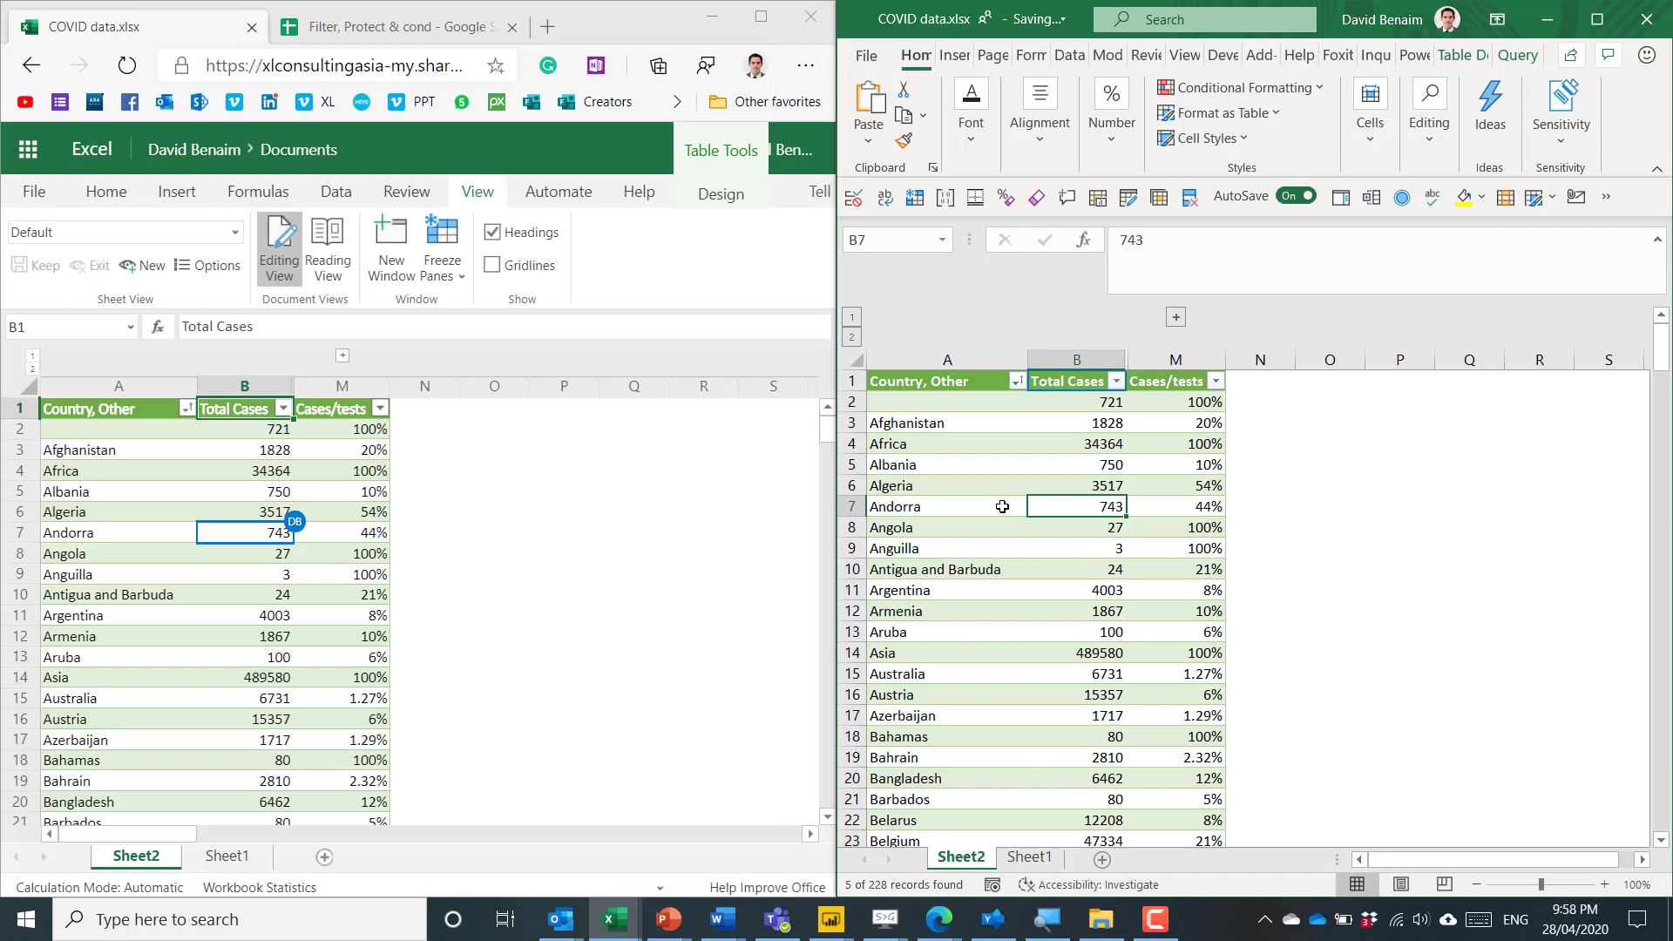
{"action": "left_click", "coordinate": [1060, 444]}
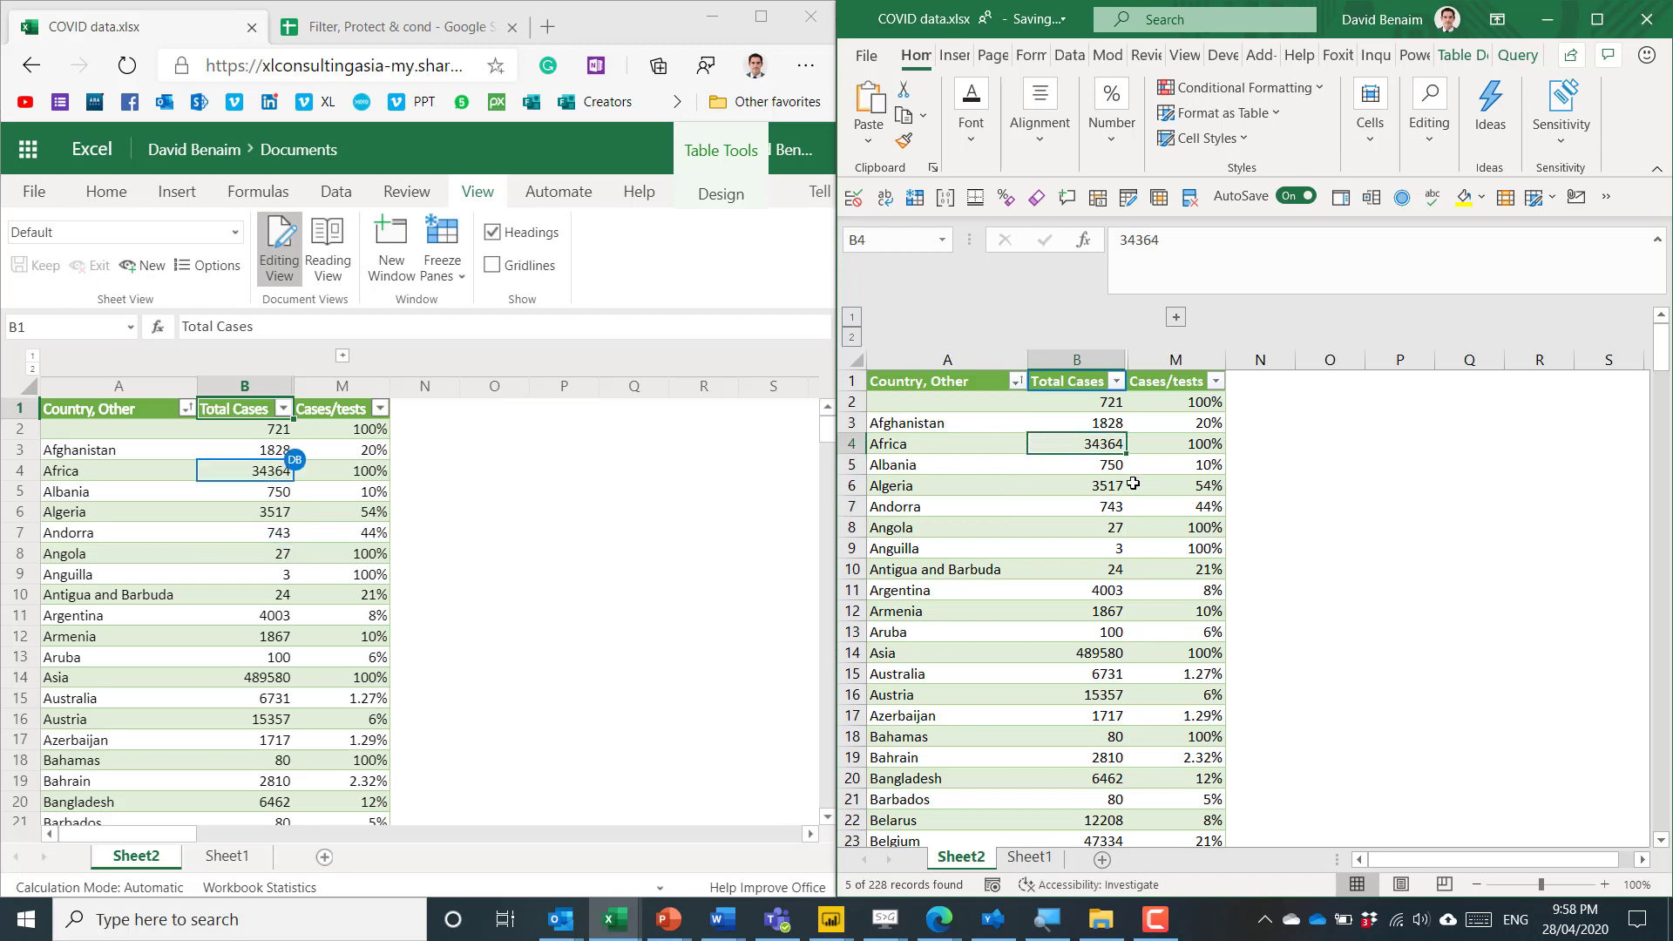
{"action": "left_click", "coordinate": [1153, 481]}
{"action": "left_click", "coordinate": [1598, 19]}
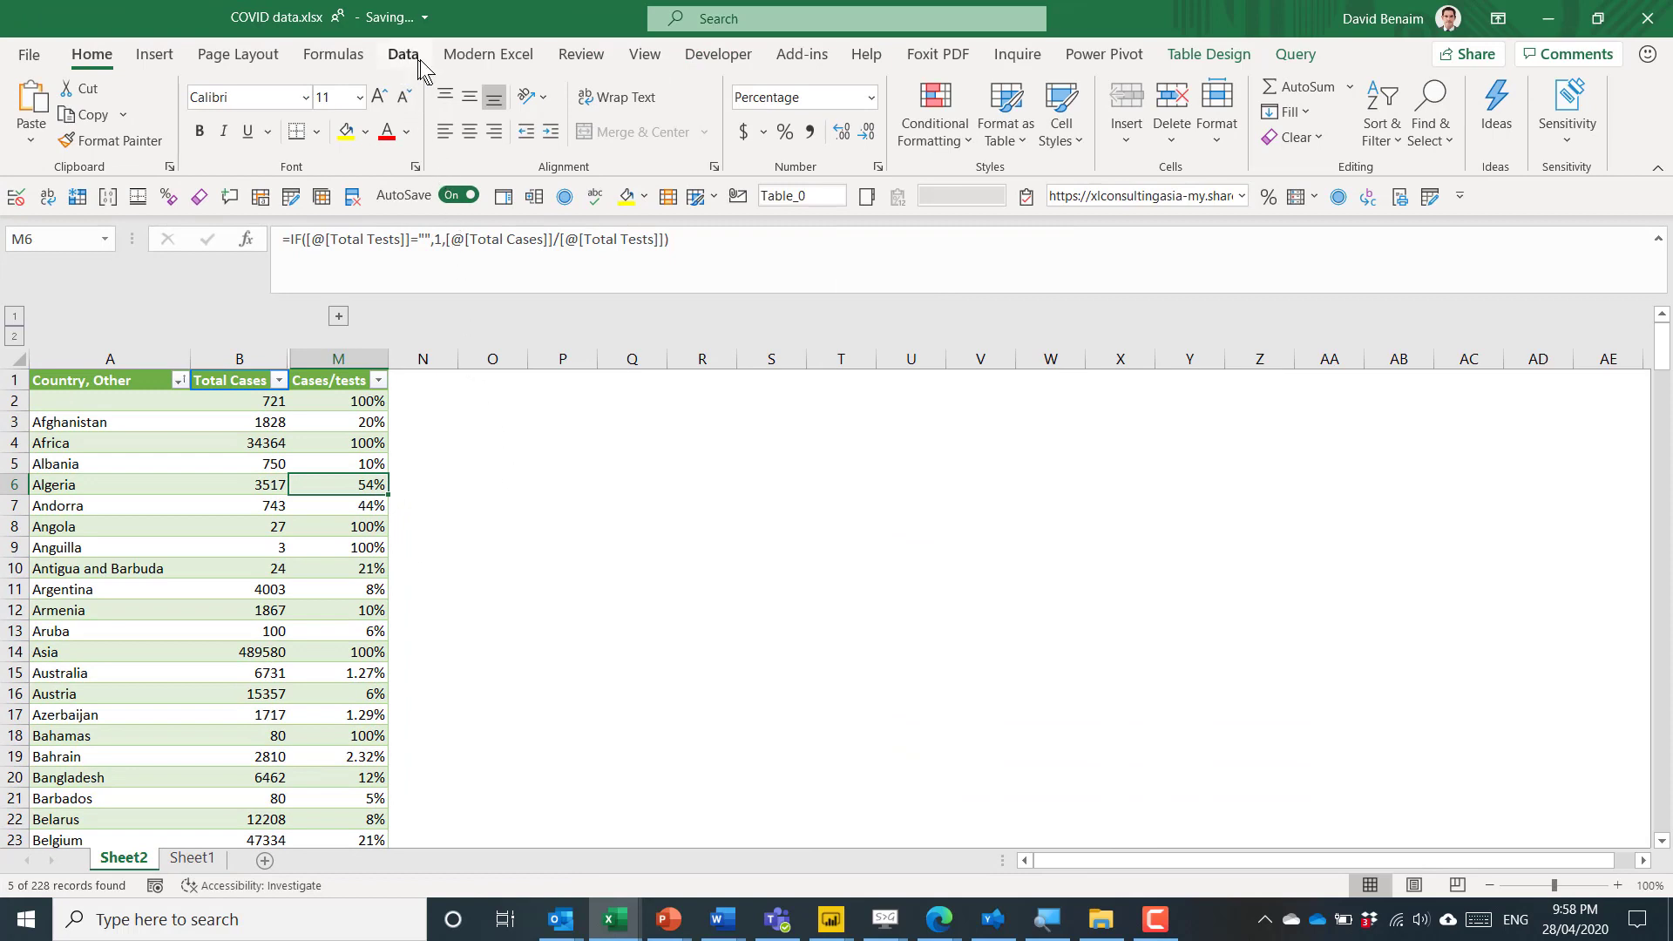
Step: Add a new Temporary sheet view from the View tab's Sheet View group
{"action": "left_click", "coordinate": [641, 59]}
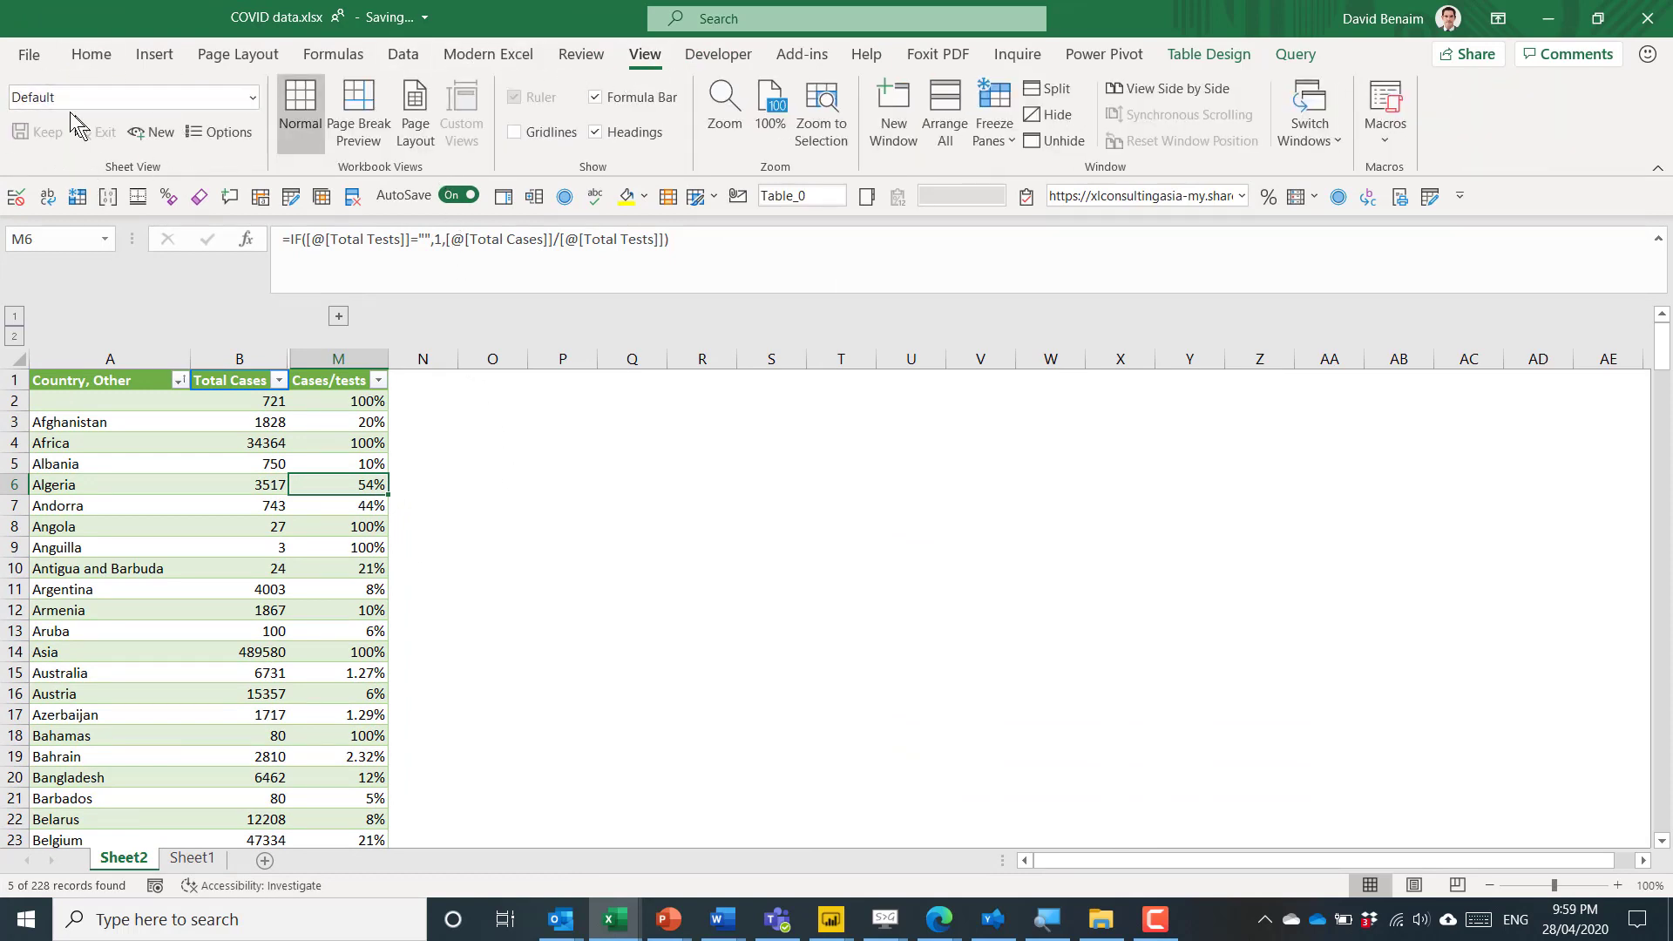
{"action": "left_click", "coordinate": [493, 463]}
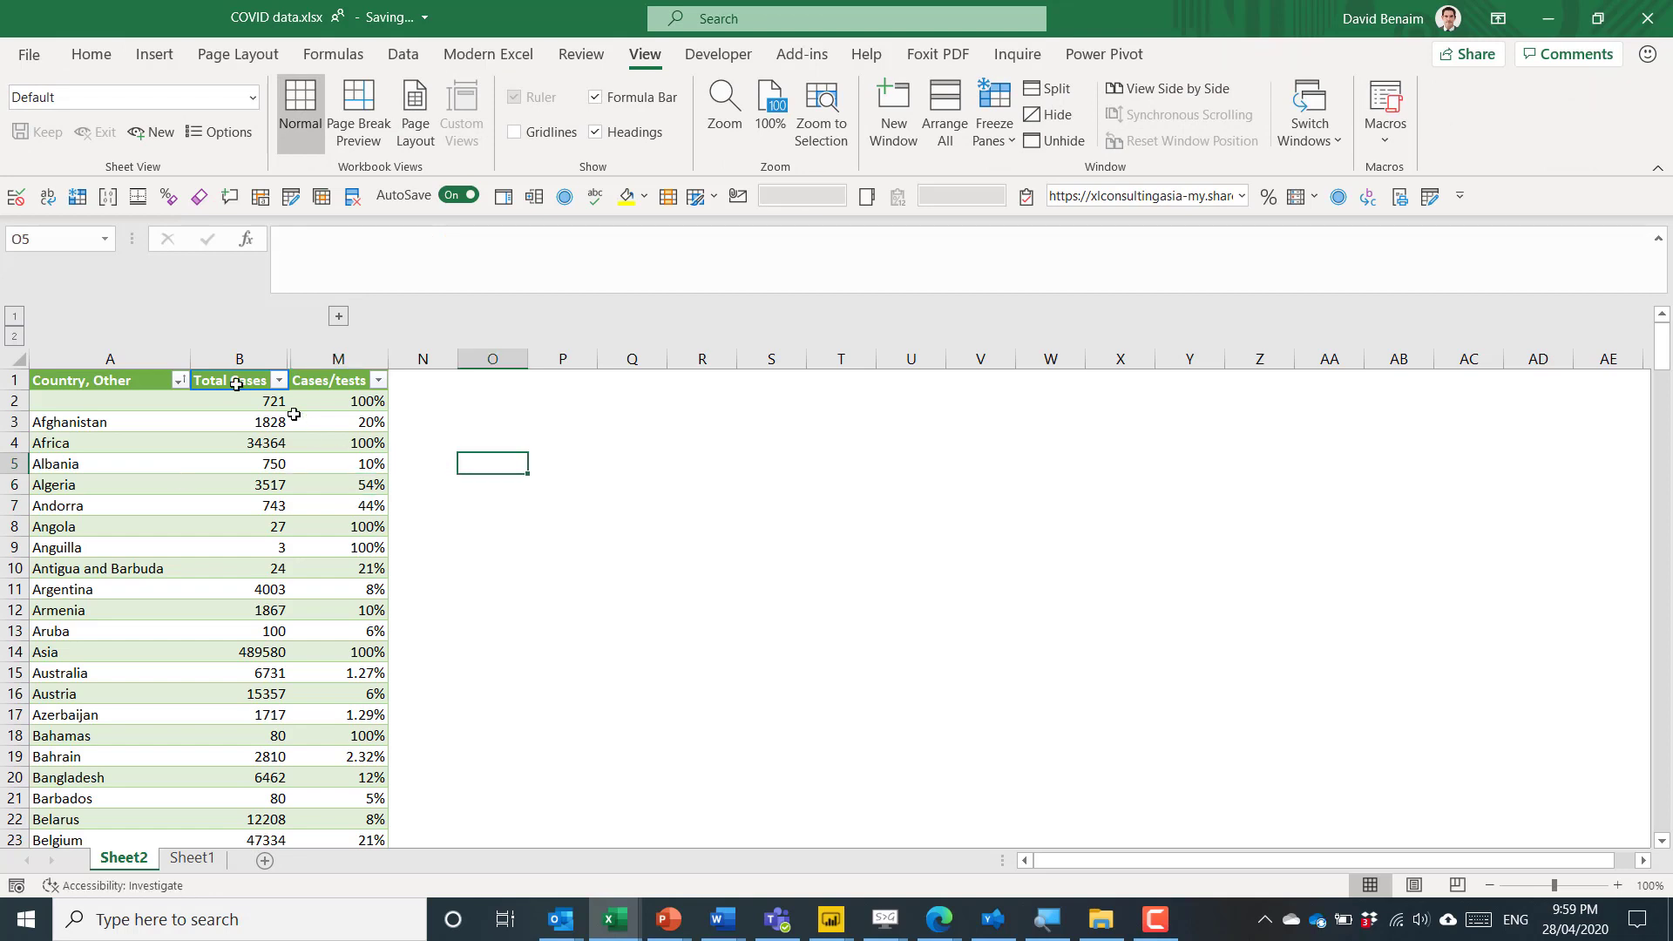
{"action": "left_click", "coordinate": [146, 132]}
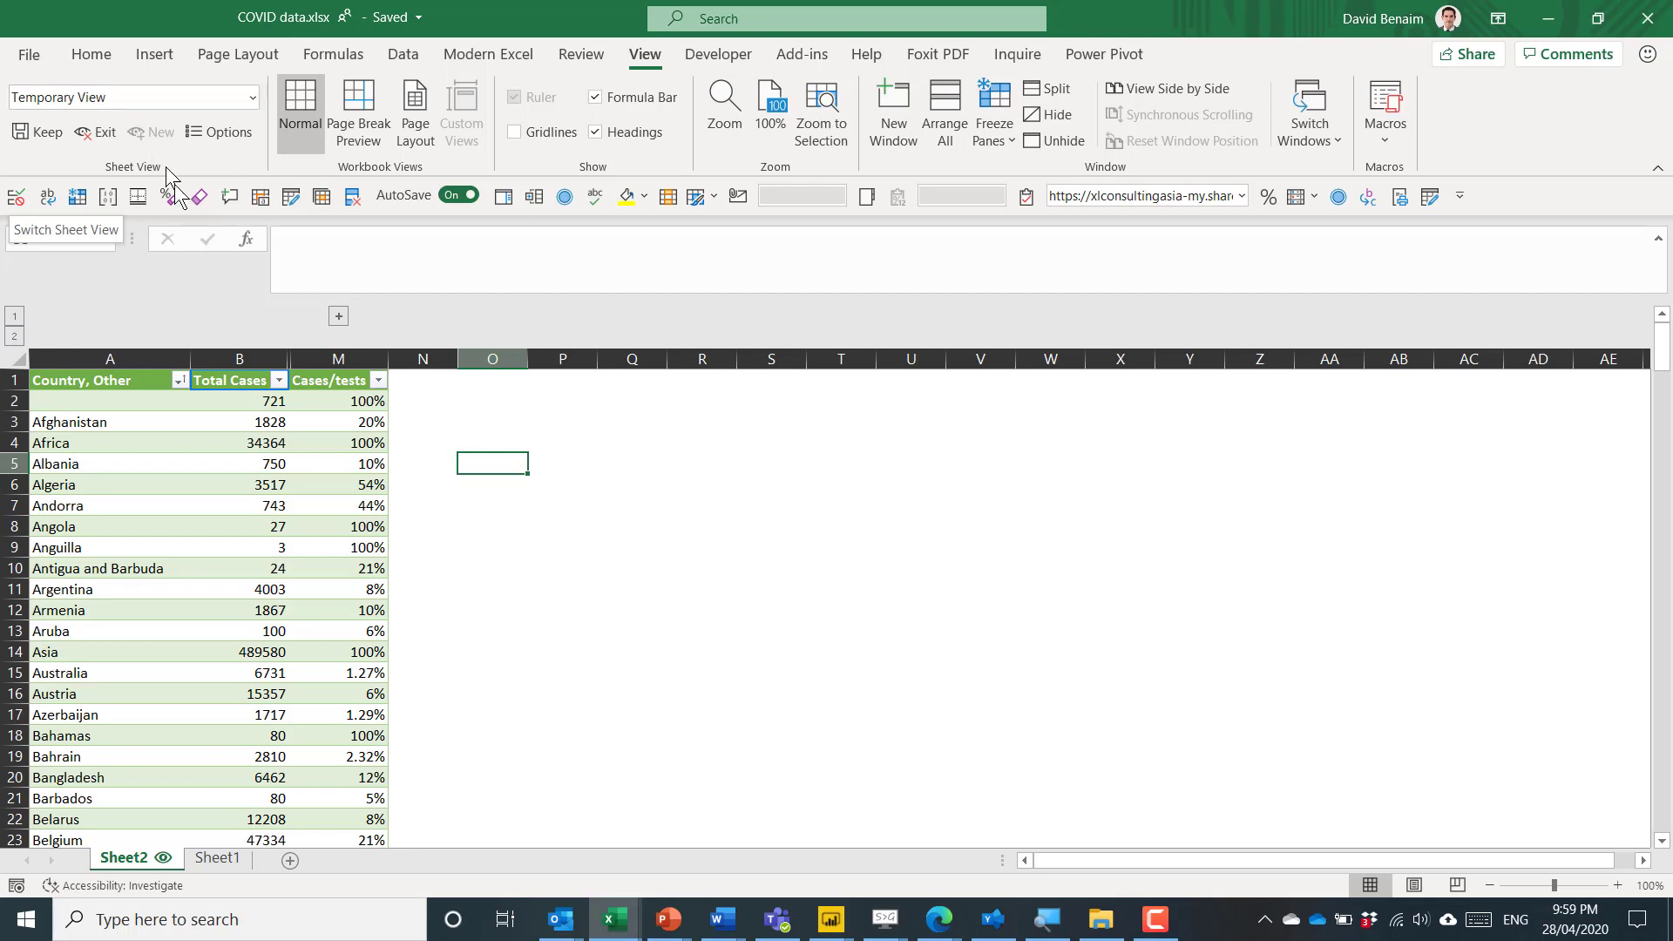
Step: Filter Total Cases to the values 3, 6, 8 and 10
{"action": "left_click", "coordinate": [279, 380]}
{"action": "left_click", "coordinate": [79, 637]}
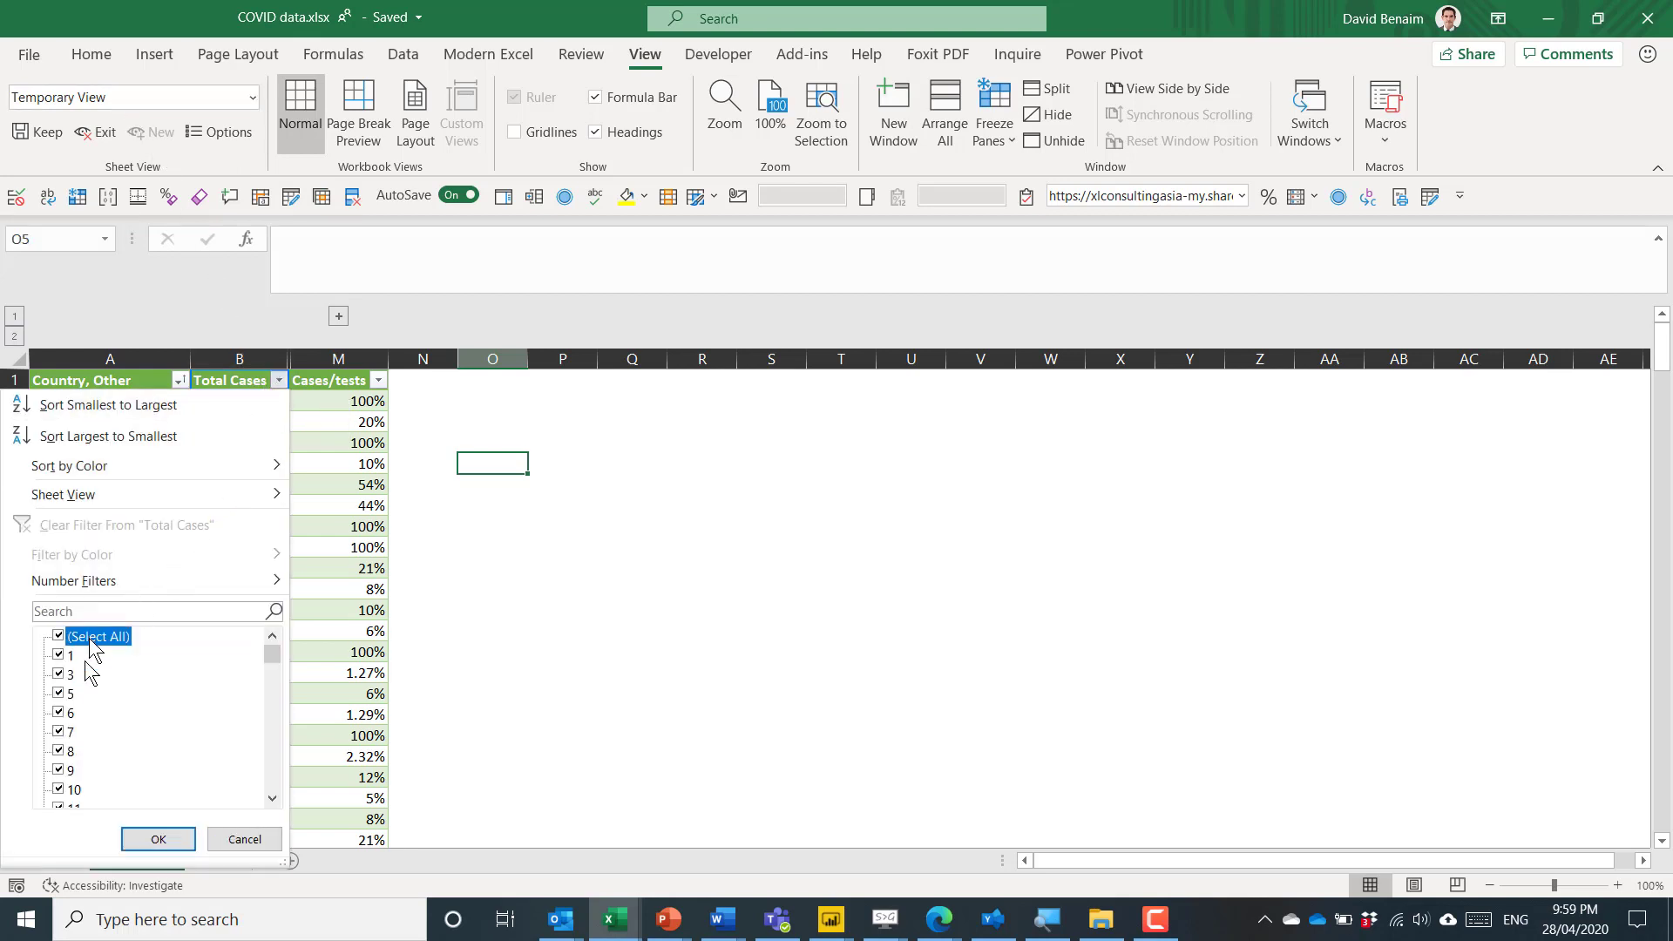
{"action": "left_click", "coordinate": [61, 751]}
{"action": "left_click", "coordinate": [61, 790]}
{"action": "left_click", "coordinate": [69, 675]}
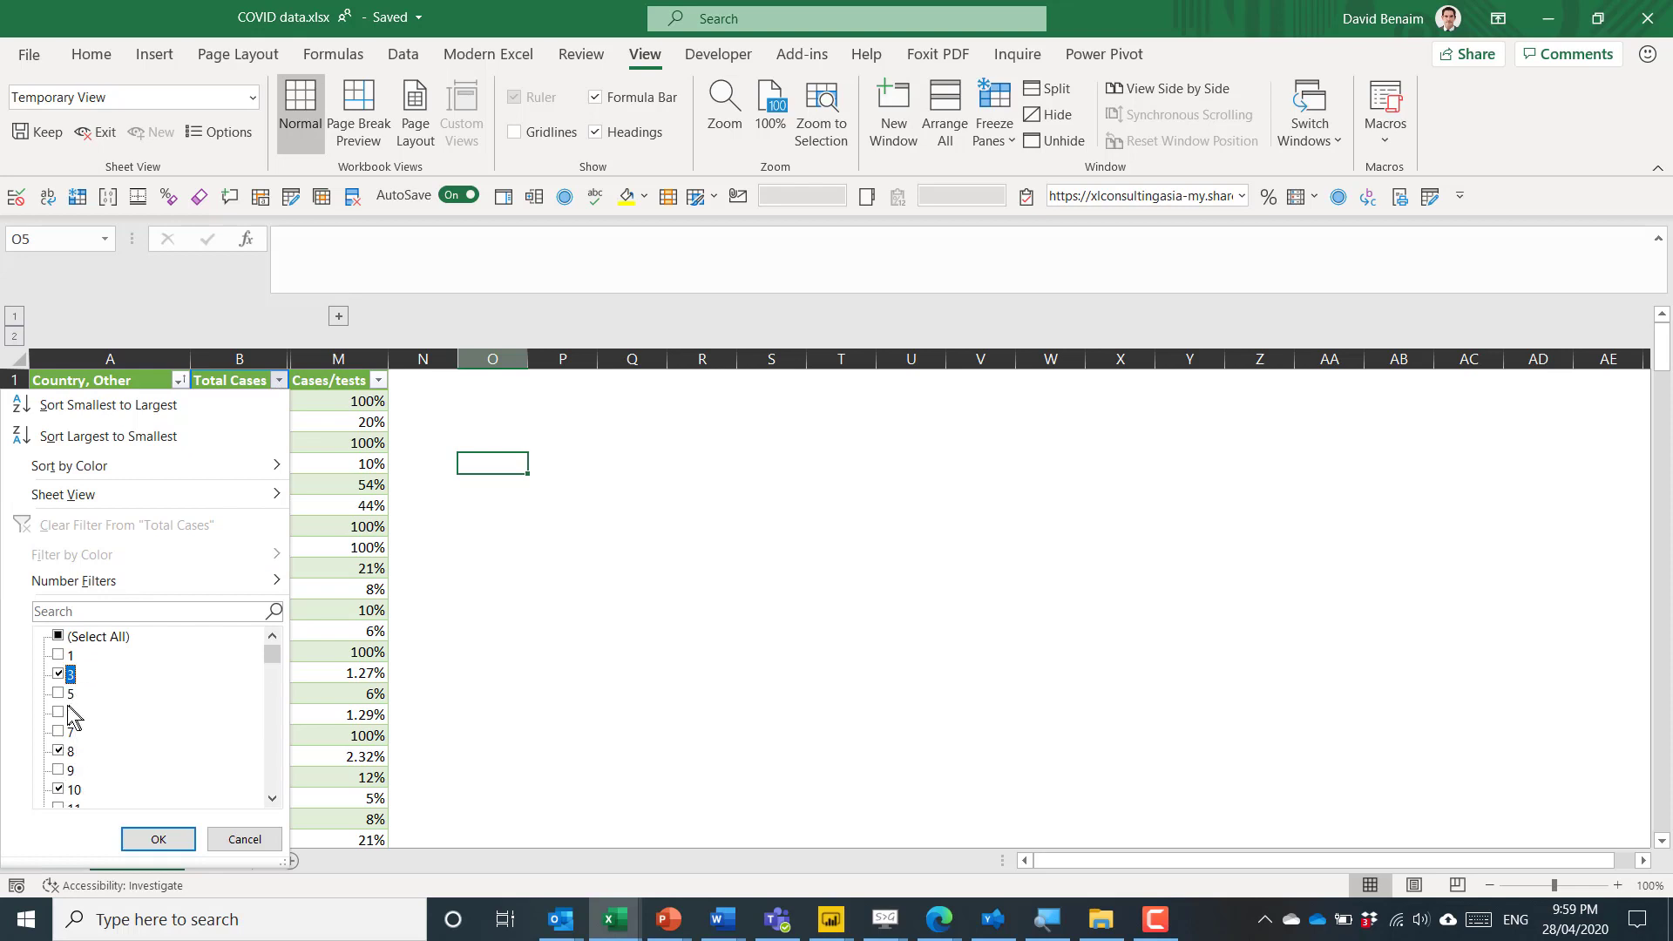
{"action": "left_click", "coordinate": [70, 713]}
{"action": "left_click", "coordinate": [158, 839]}
Step: Sort Cases/tests smallest to largest and name the view 'Filtered cases sorted by case/tests'
{"action": "left_click", "coordinate": [378, 380]}
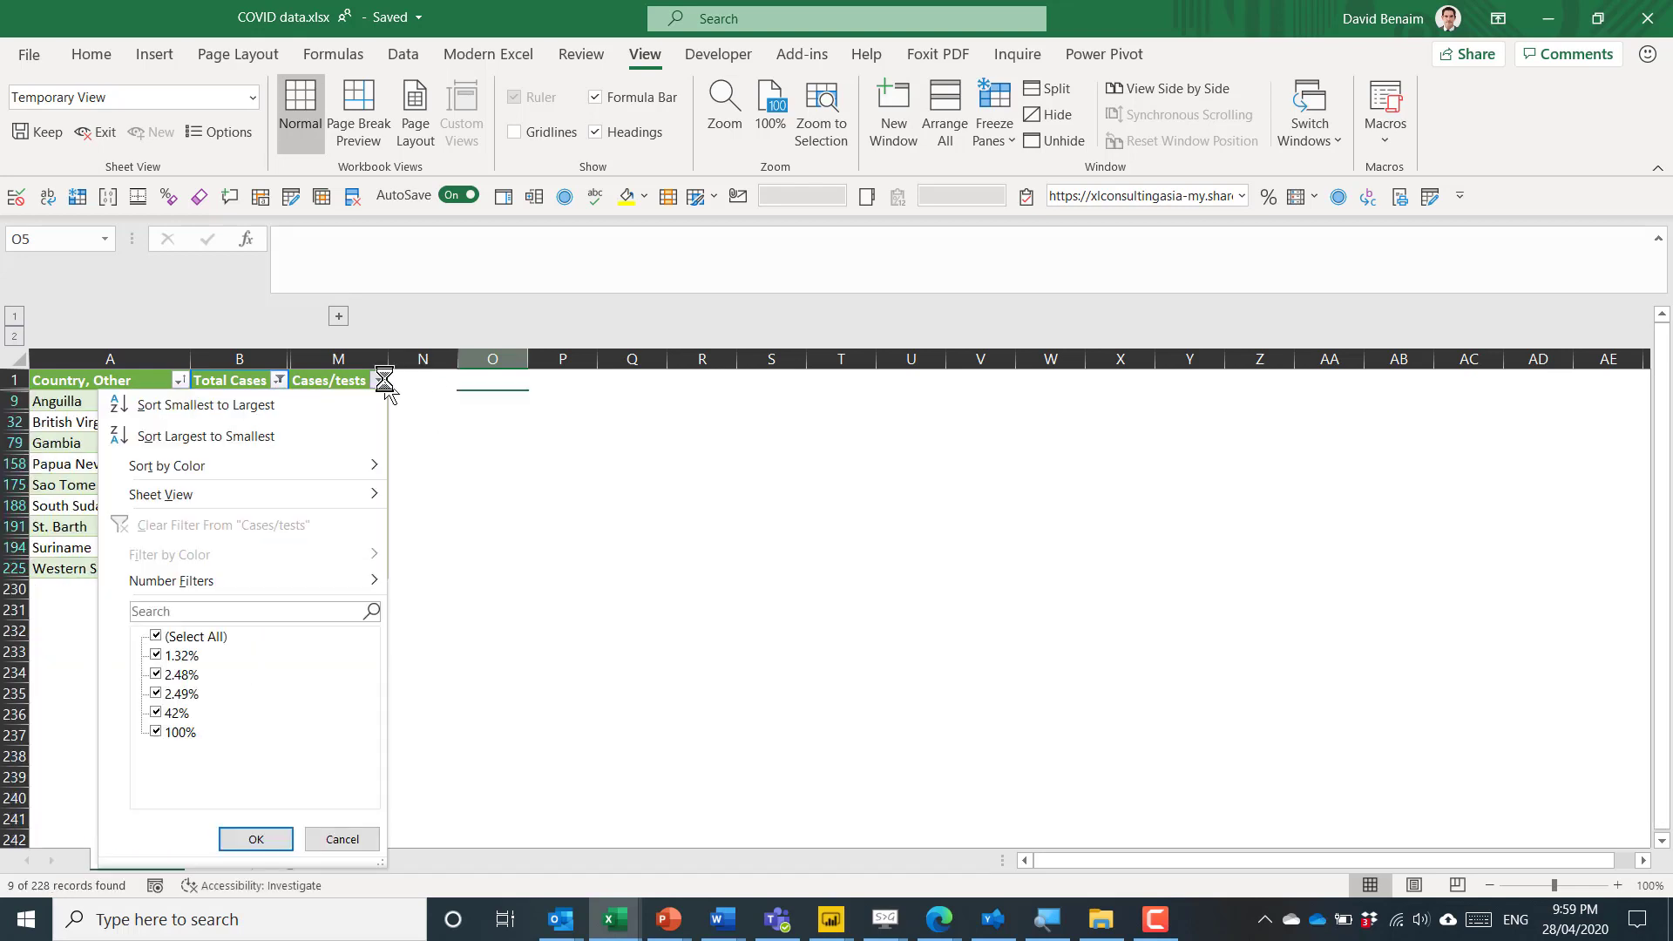
{"action": "left_click", "coordinate": [320, 399]}
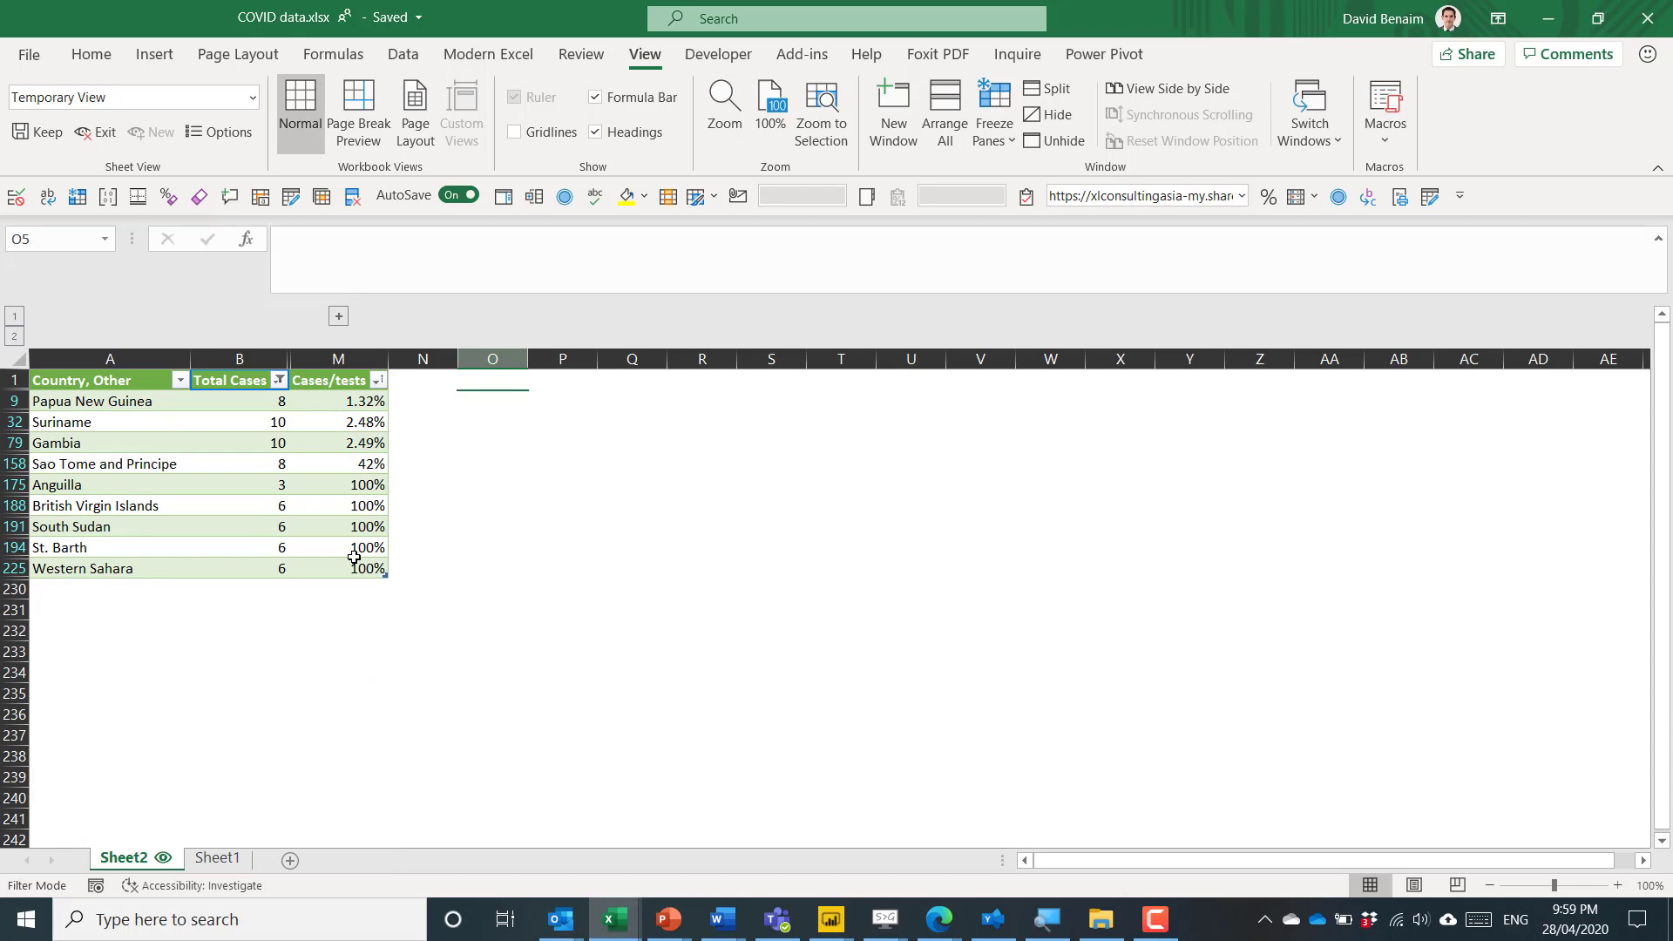
{"action": "left_click", "coordinate": [191, 98]}
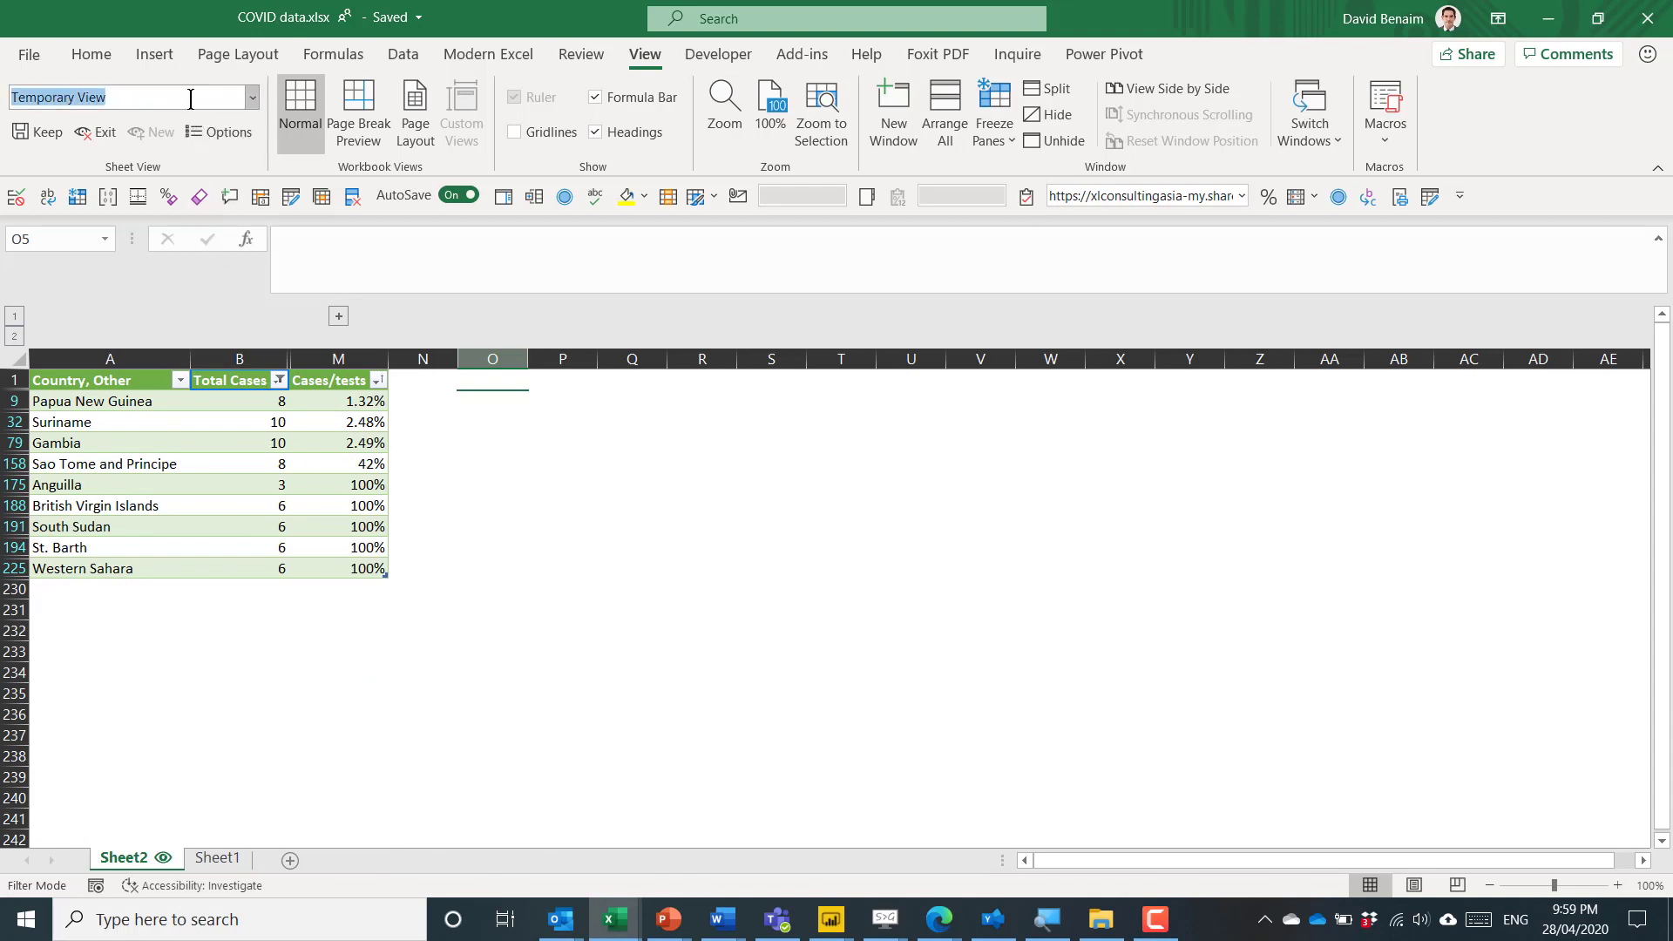
{"action": "type", "text": "Fi"}
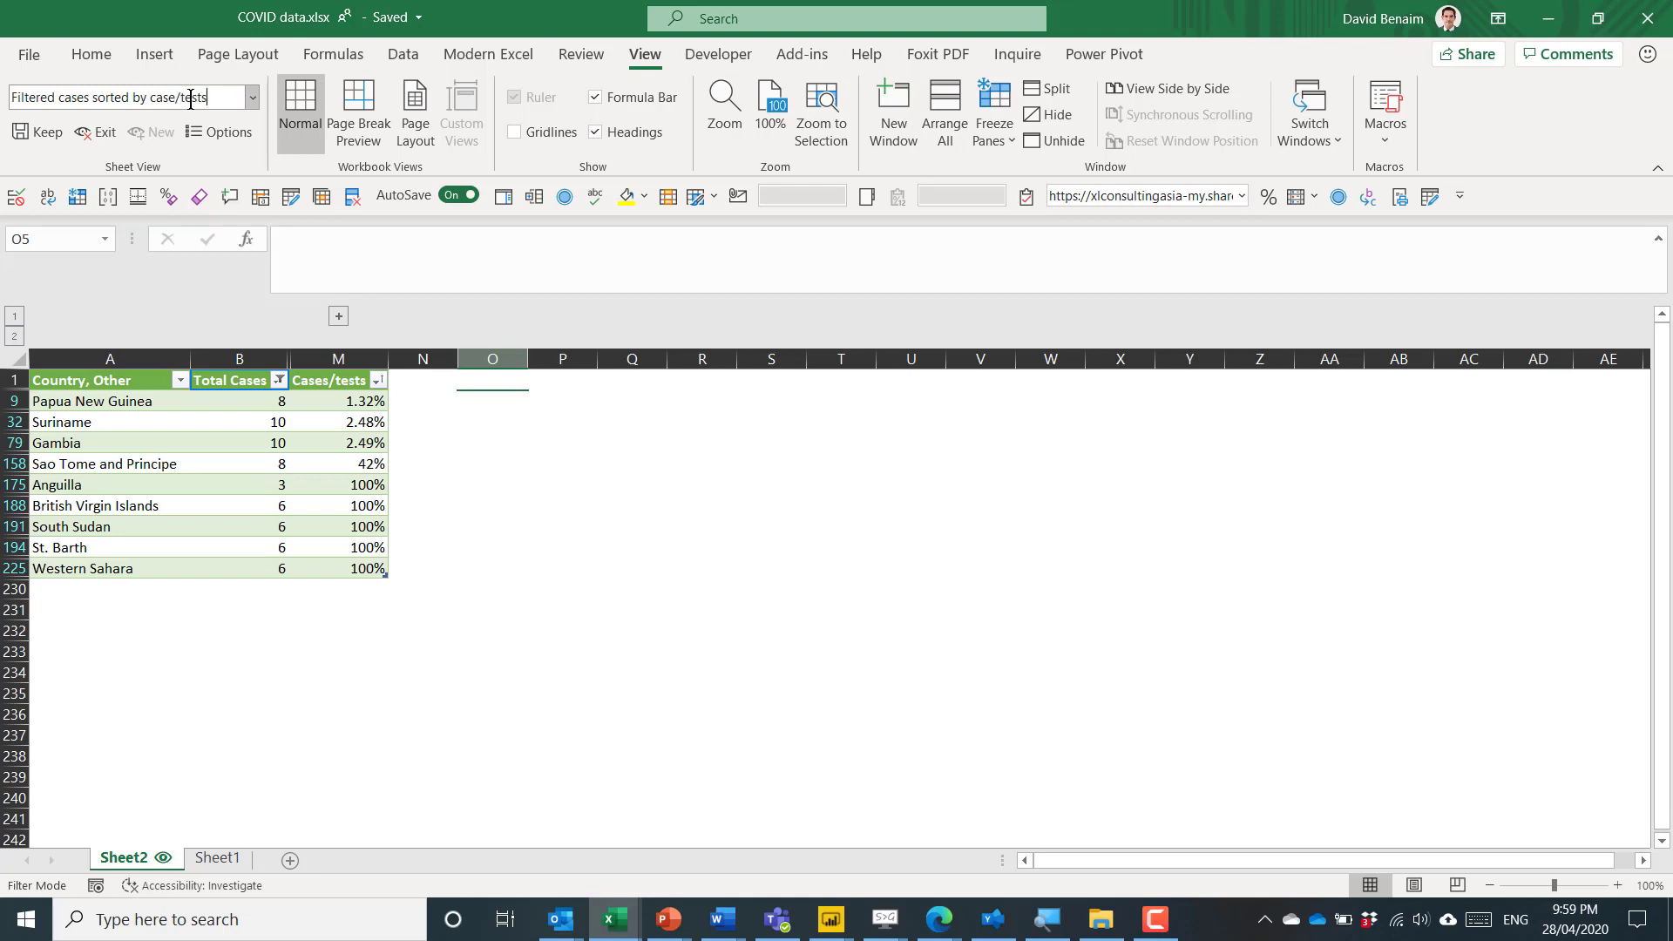
{"action": "key", "text": "Return"}
{"action": "left_click", "coordinate": [362, 420]}
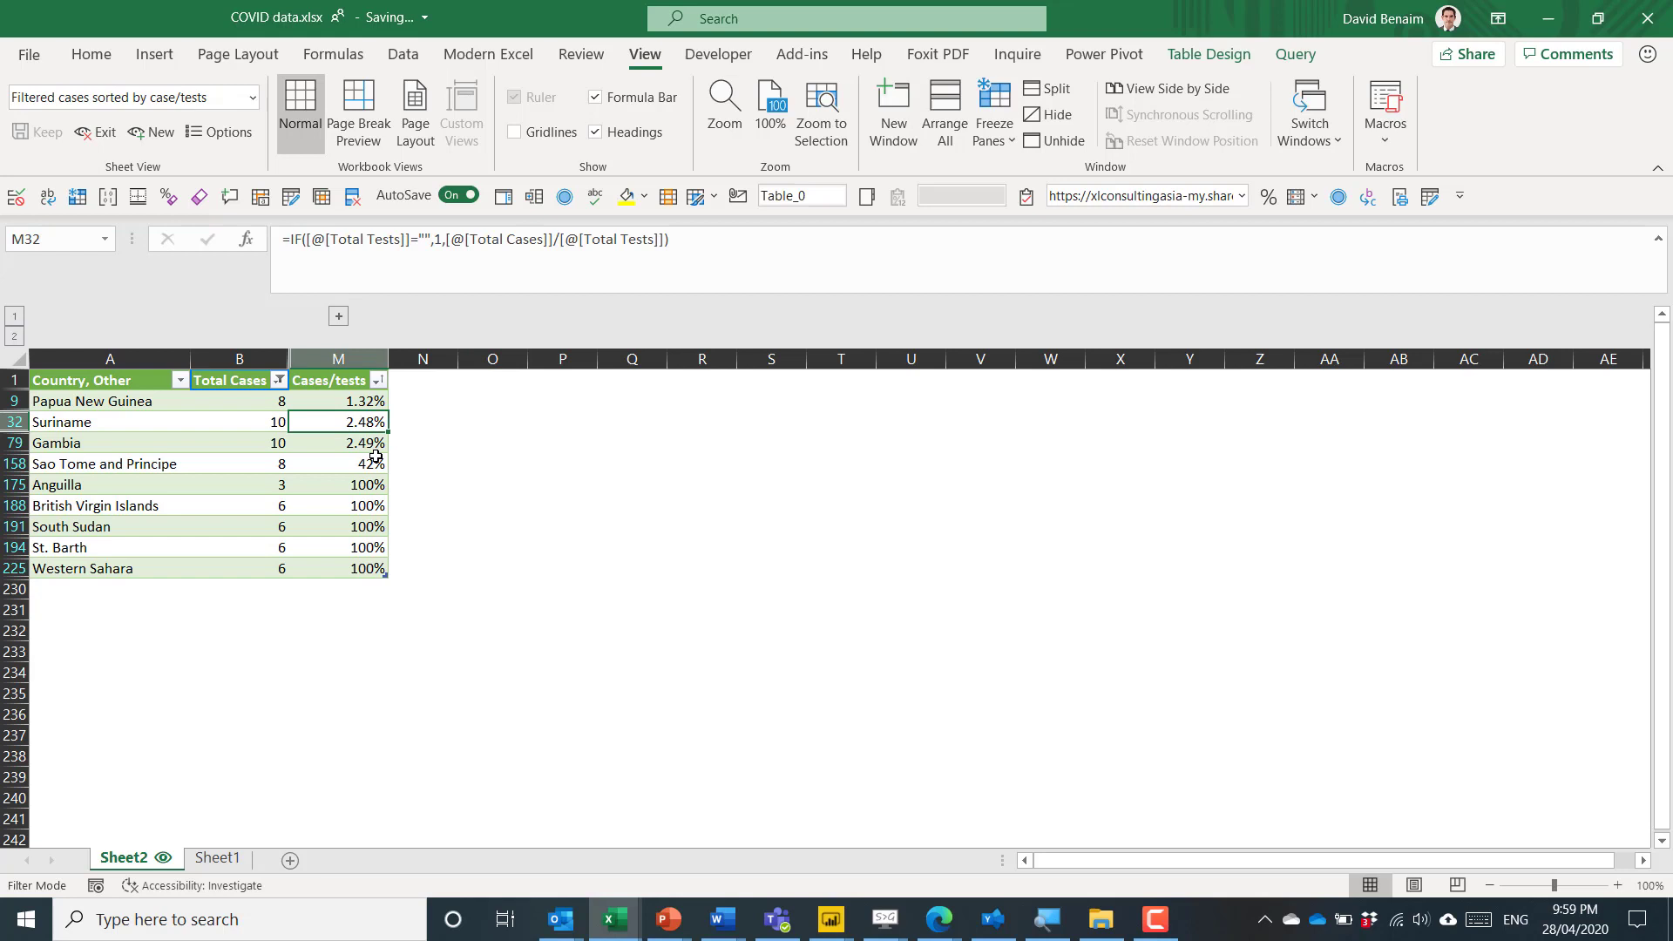
Step: Start a new temporary view, clear the Total Cases filter, and sort countries Z to A
{"action": "left_click", "coordinate": [344, 485]}
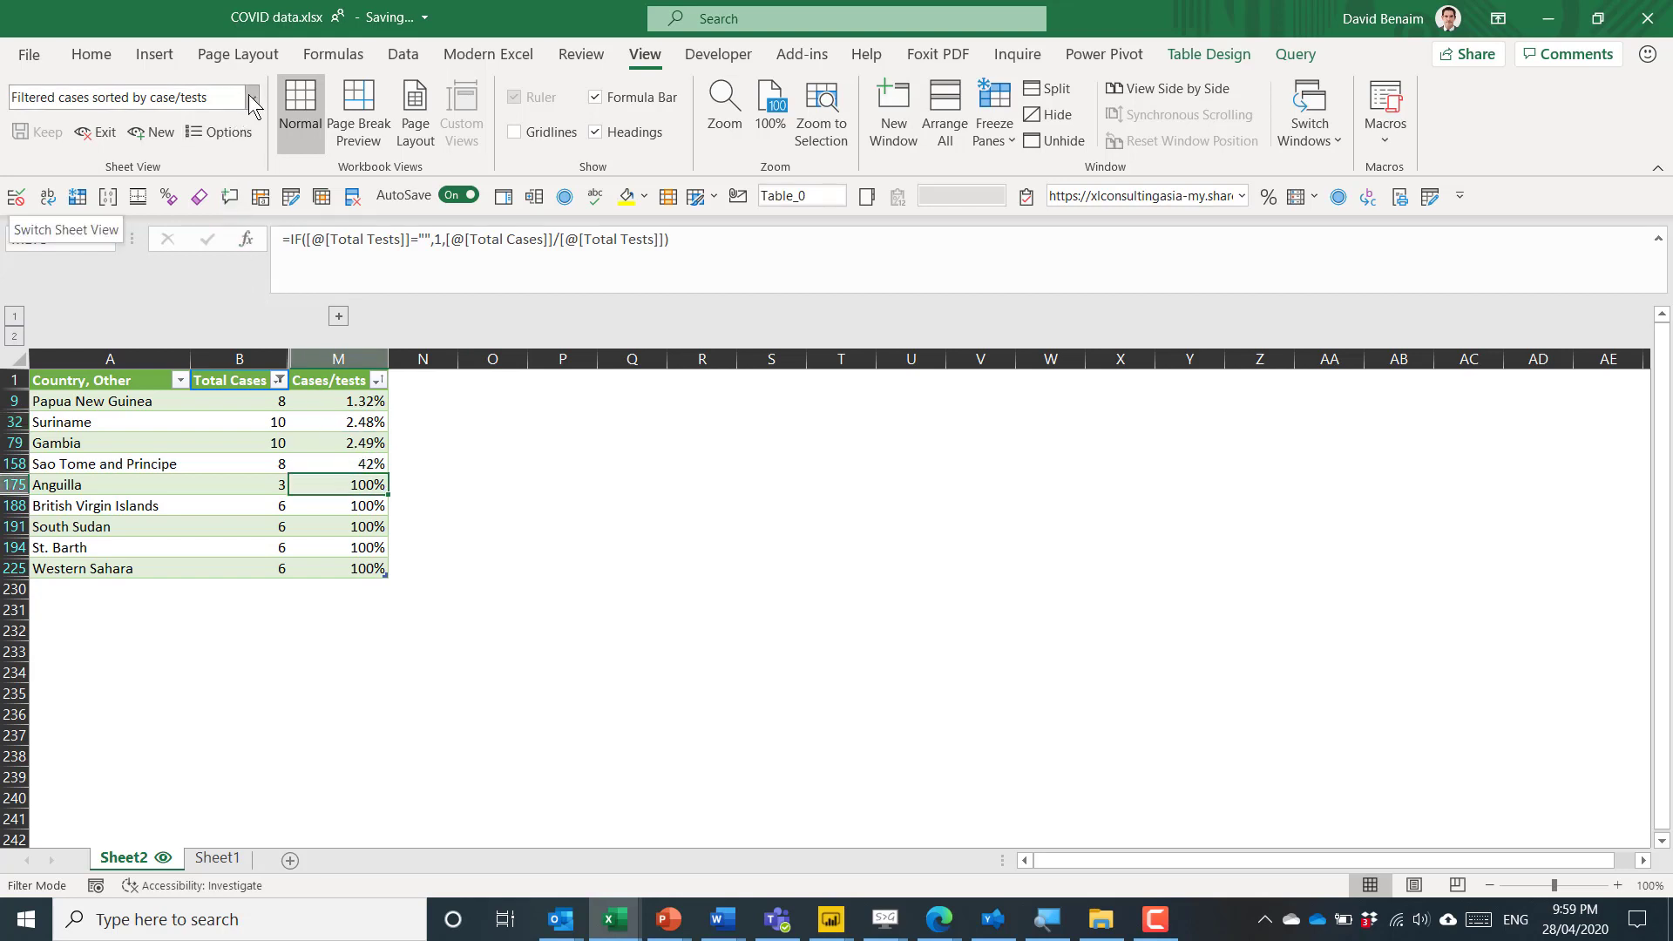
{"action": "left_click", "coordinate": [157, 133]}
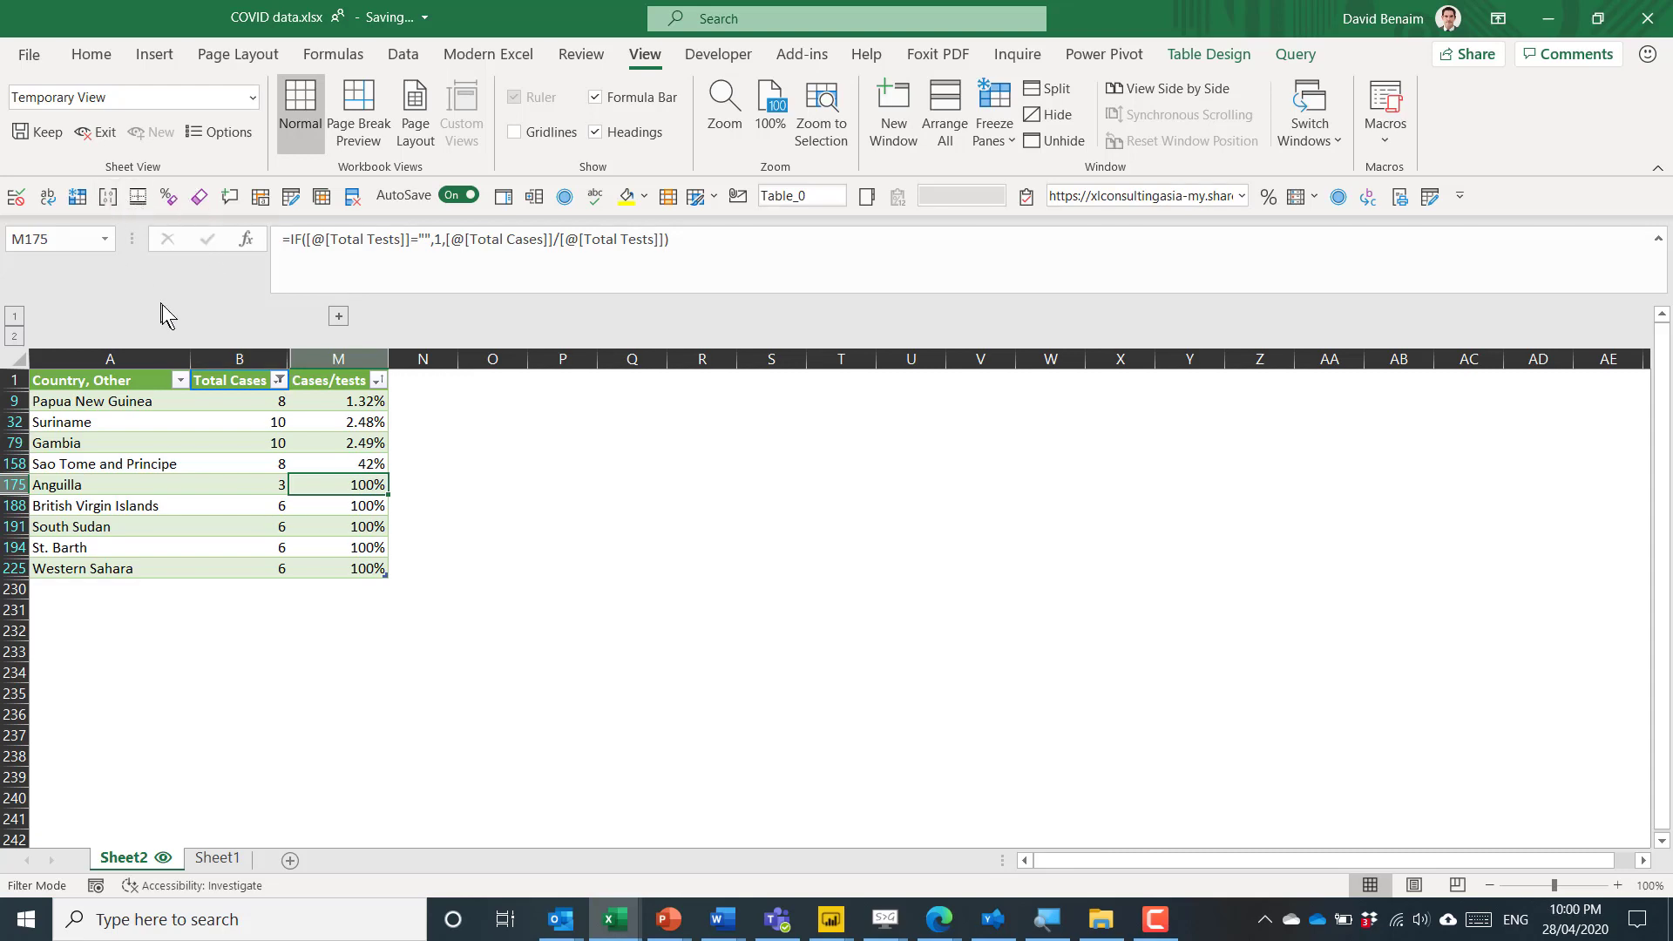
{"action": "left_click", "coordinate": [279, 380]}
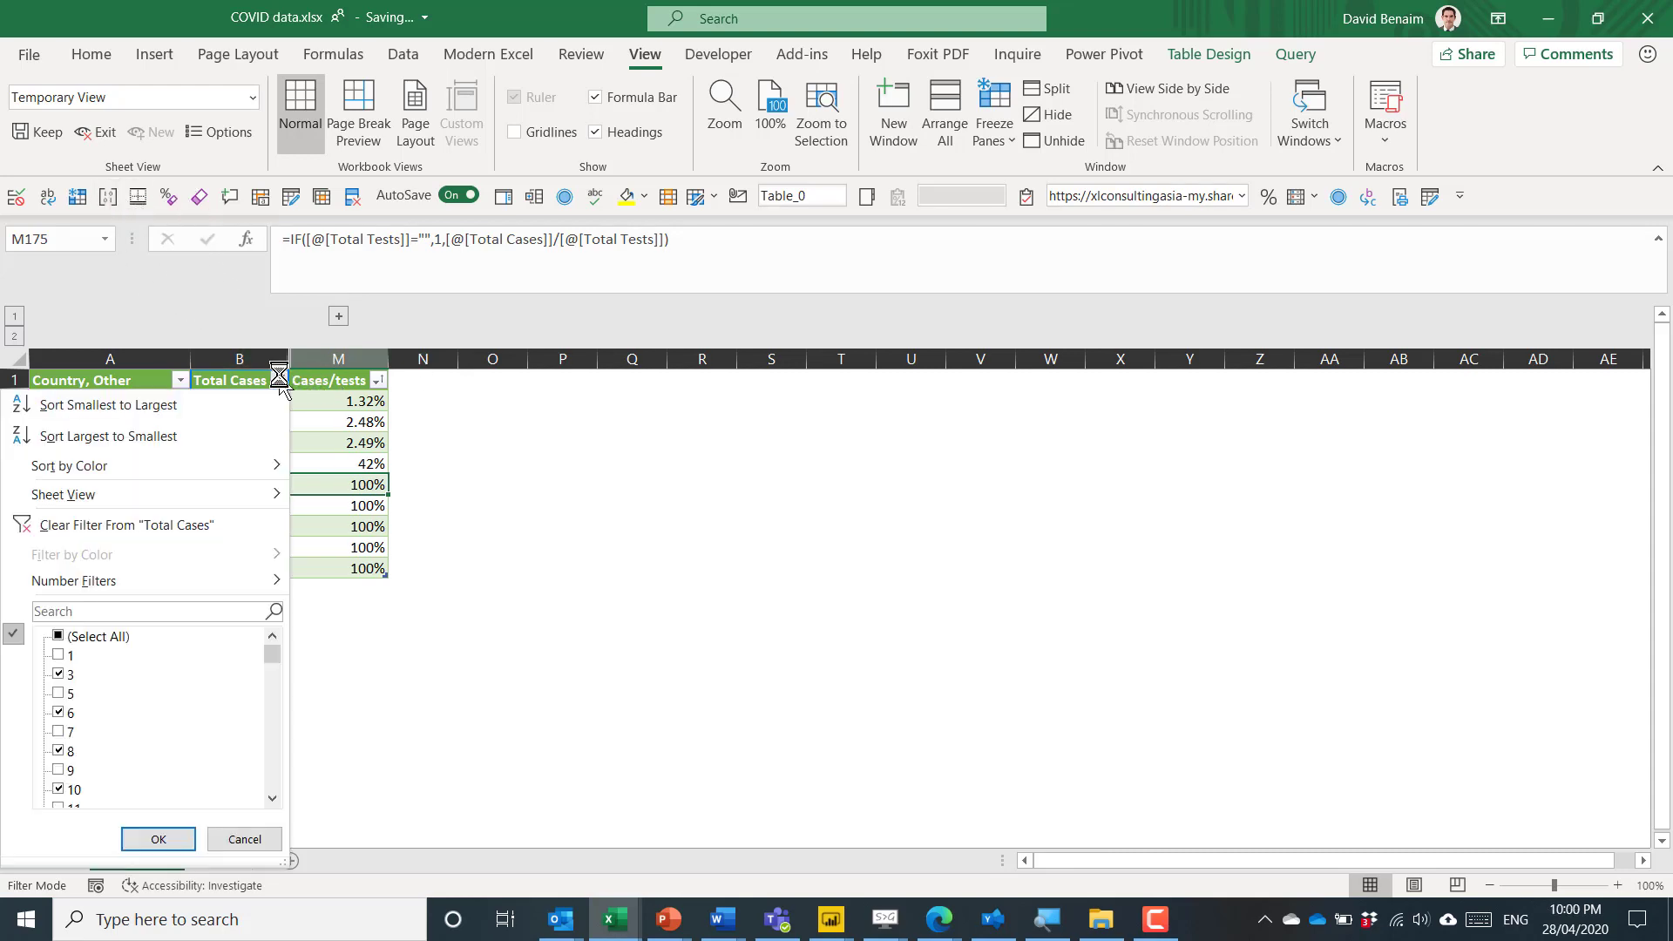
{"action": "left_click", "coordinate": [166, 526]}
{"action": "left_click", "coordinate": [181, 381]}
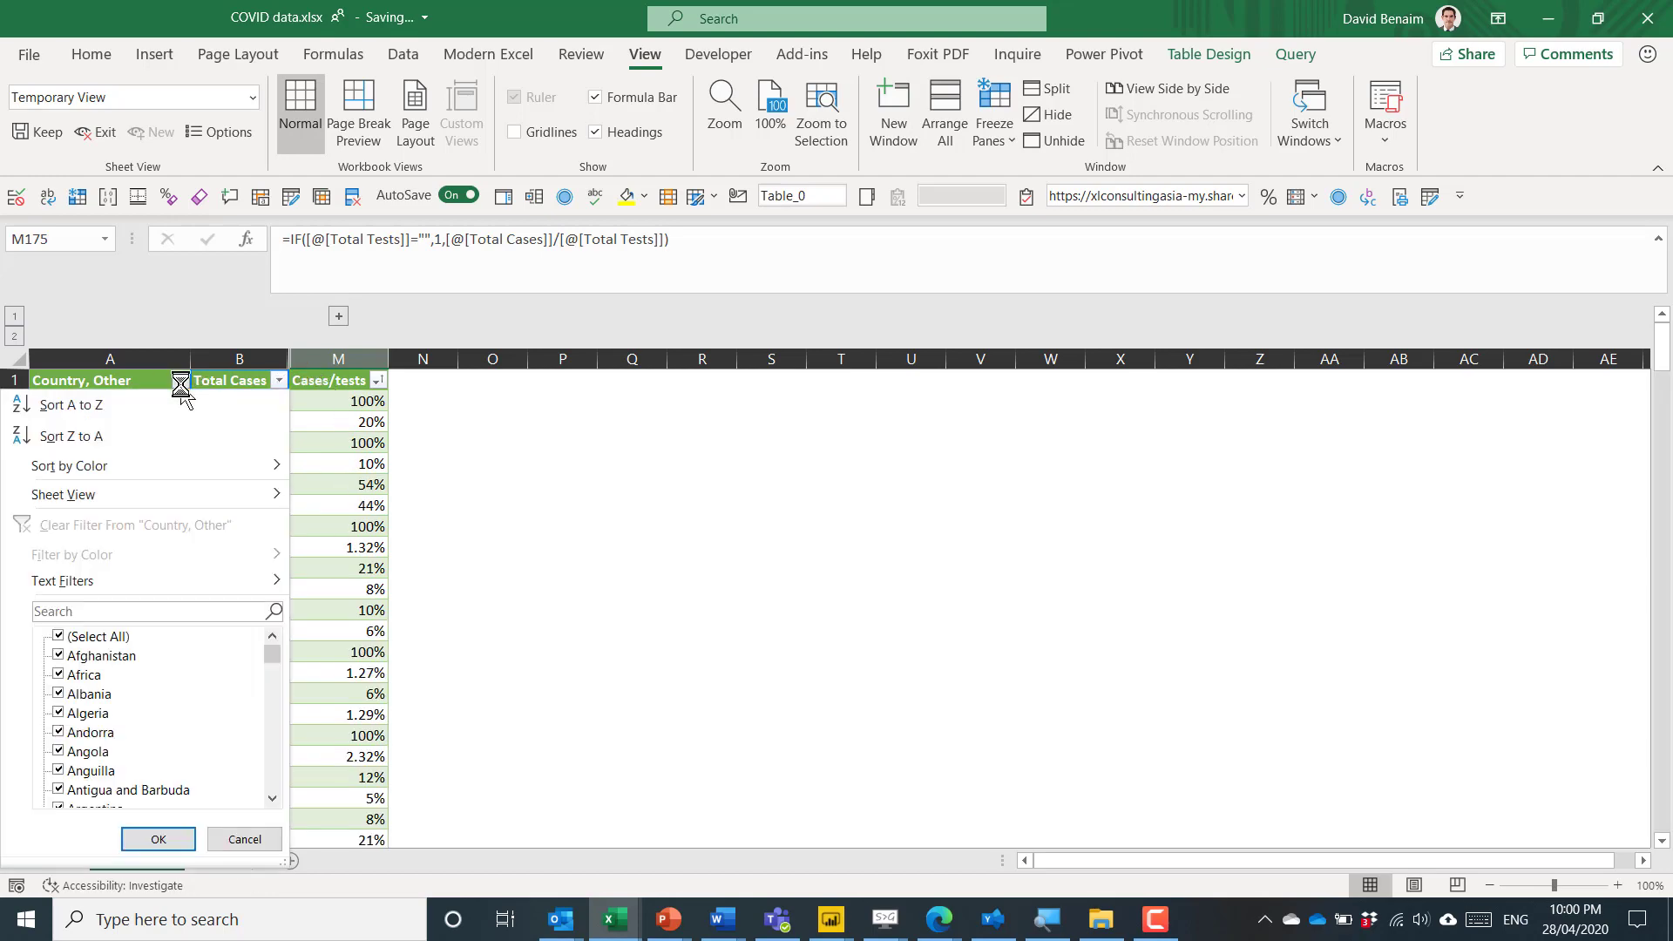
{"action": "left_click", "coordinate": [160, 436]}
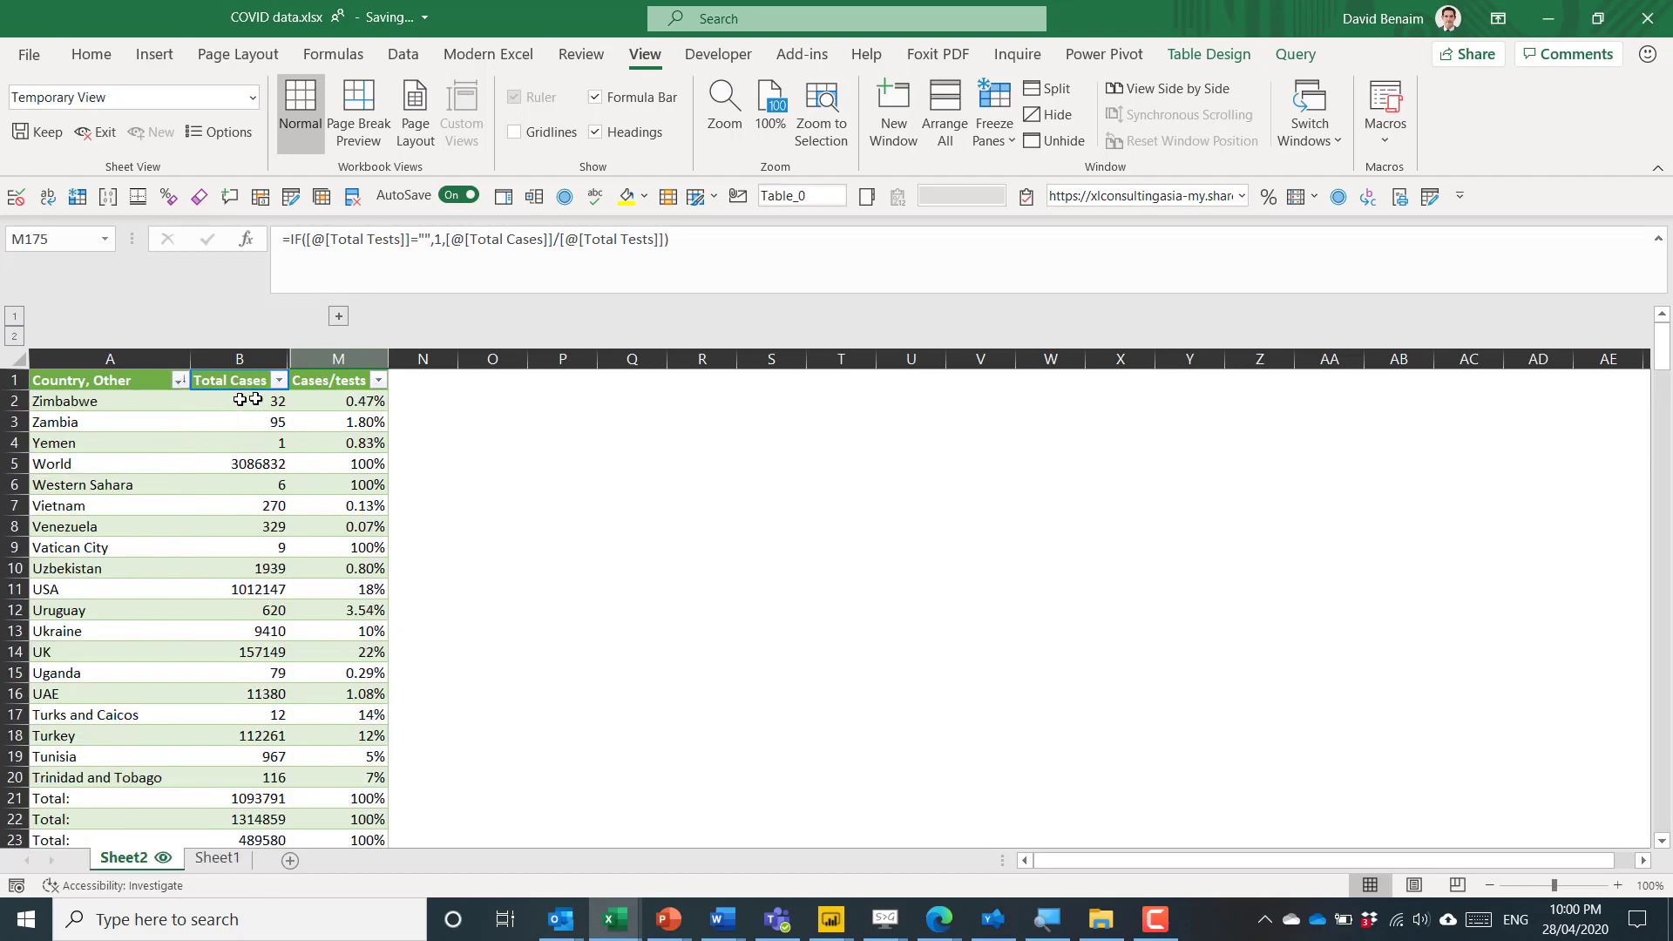
Step: Apply a Top 10 number filter on Cases/tests set to Bottom 10 Percent
{"action": "left_click", "coordinate": [378, 380]}
{"action": "left_click", "coordinate": [171, 635]}
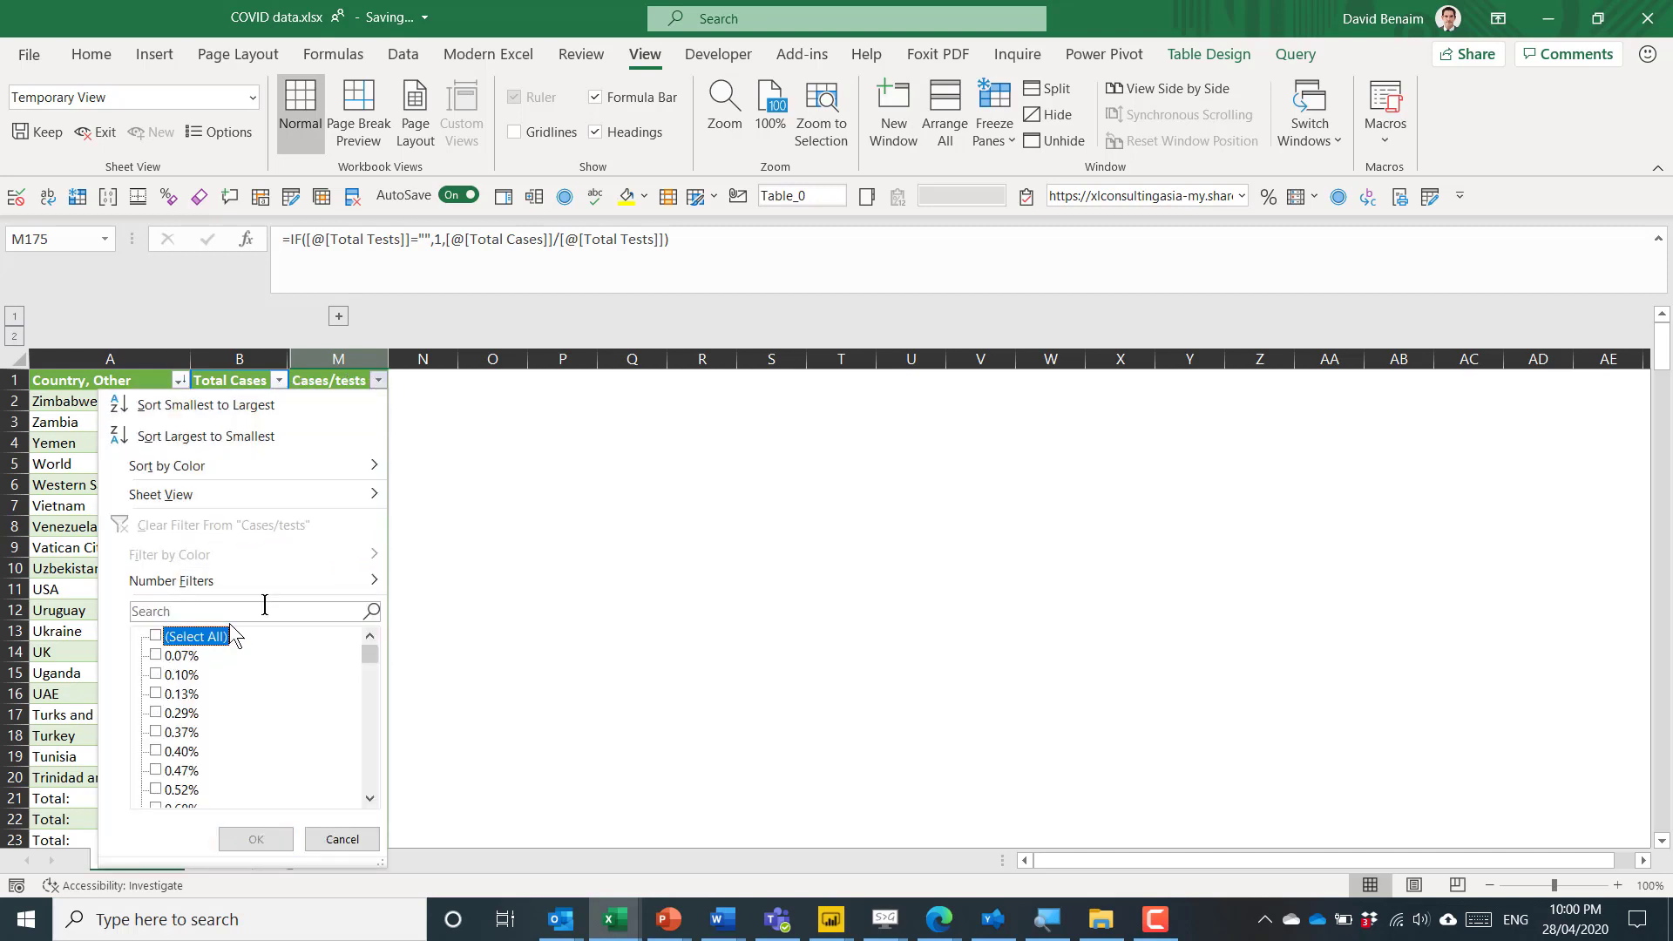
{"action": "left_click", "coordinate": [280, 581]}
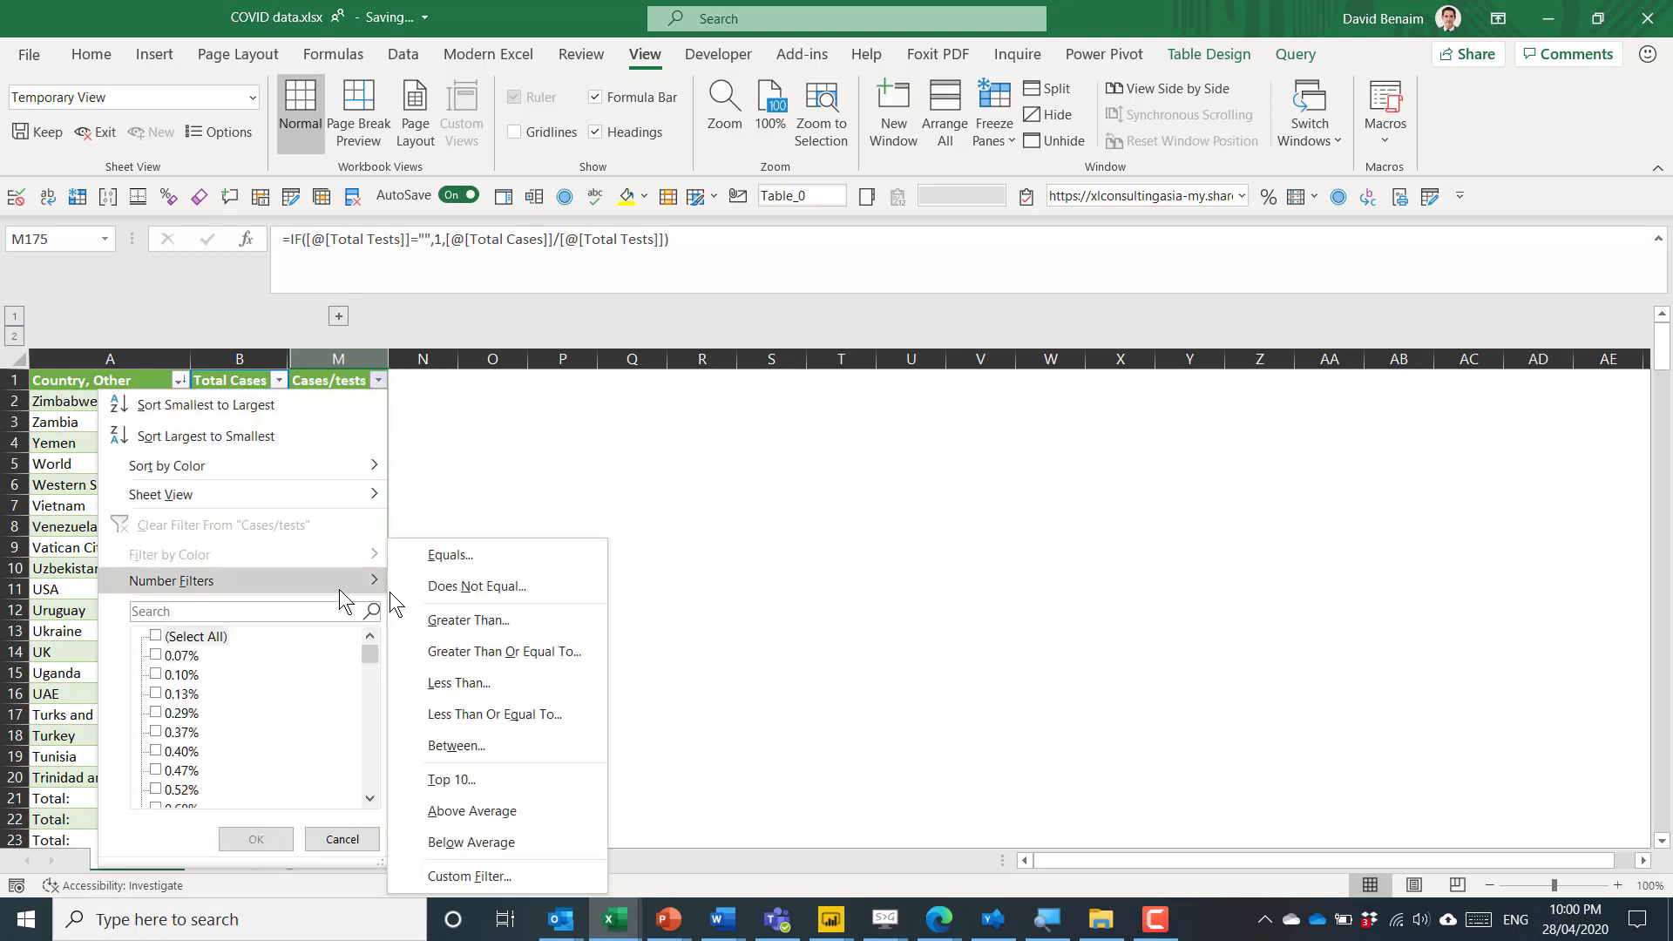
{"action": "left_click", "coordinate": [471, 781]}
{"action": "left_click", "coordinate": [594, 413]}
{"action": "left_click", "coordinate": [579, 445]}
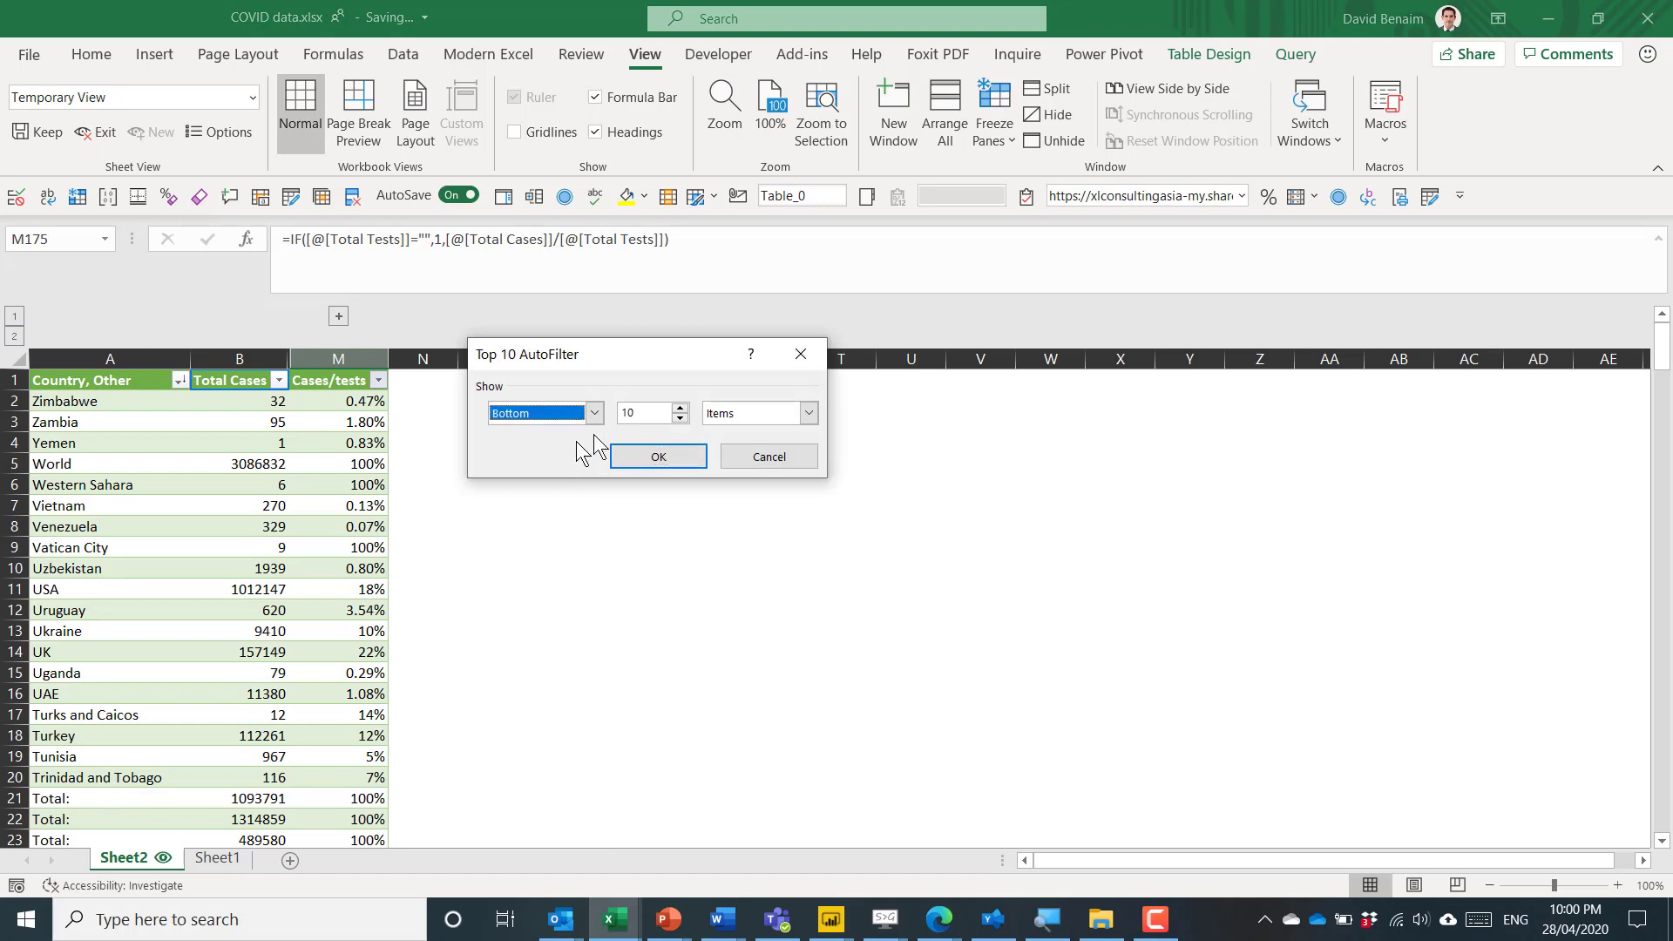
{"action": "left_click", "coordinate": [735, 416]}
{"action": "left_click", "coordinate": [740, 441]}
{"action": "left_click", "coordinate": [671, 460]}
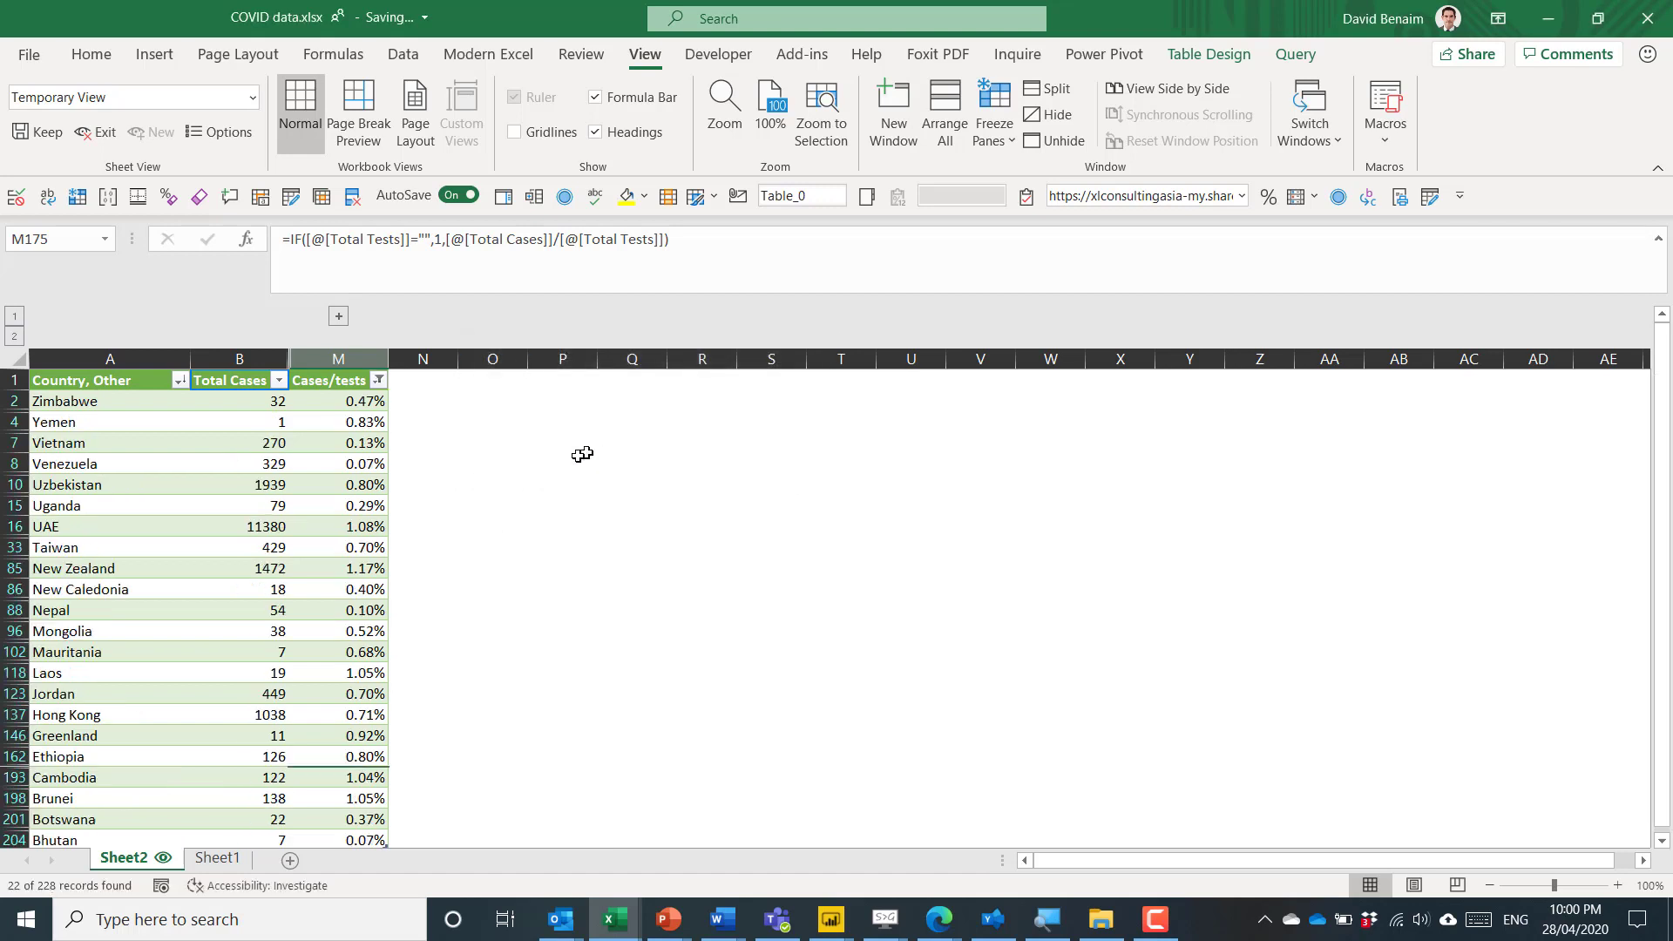
{"action": "left_click", "coordinate": [361, 466]}
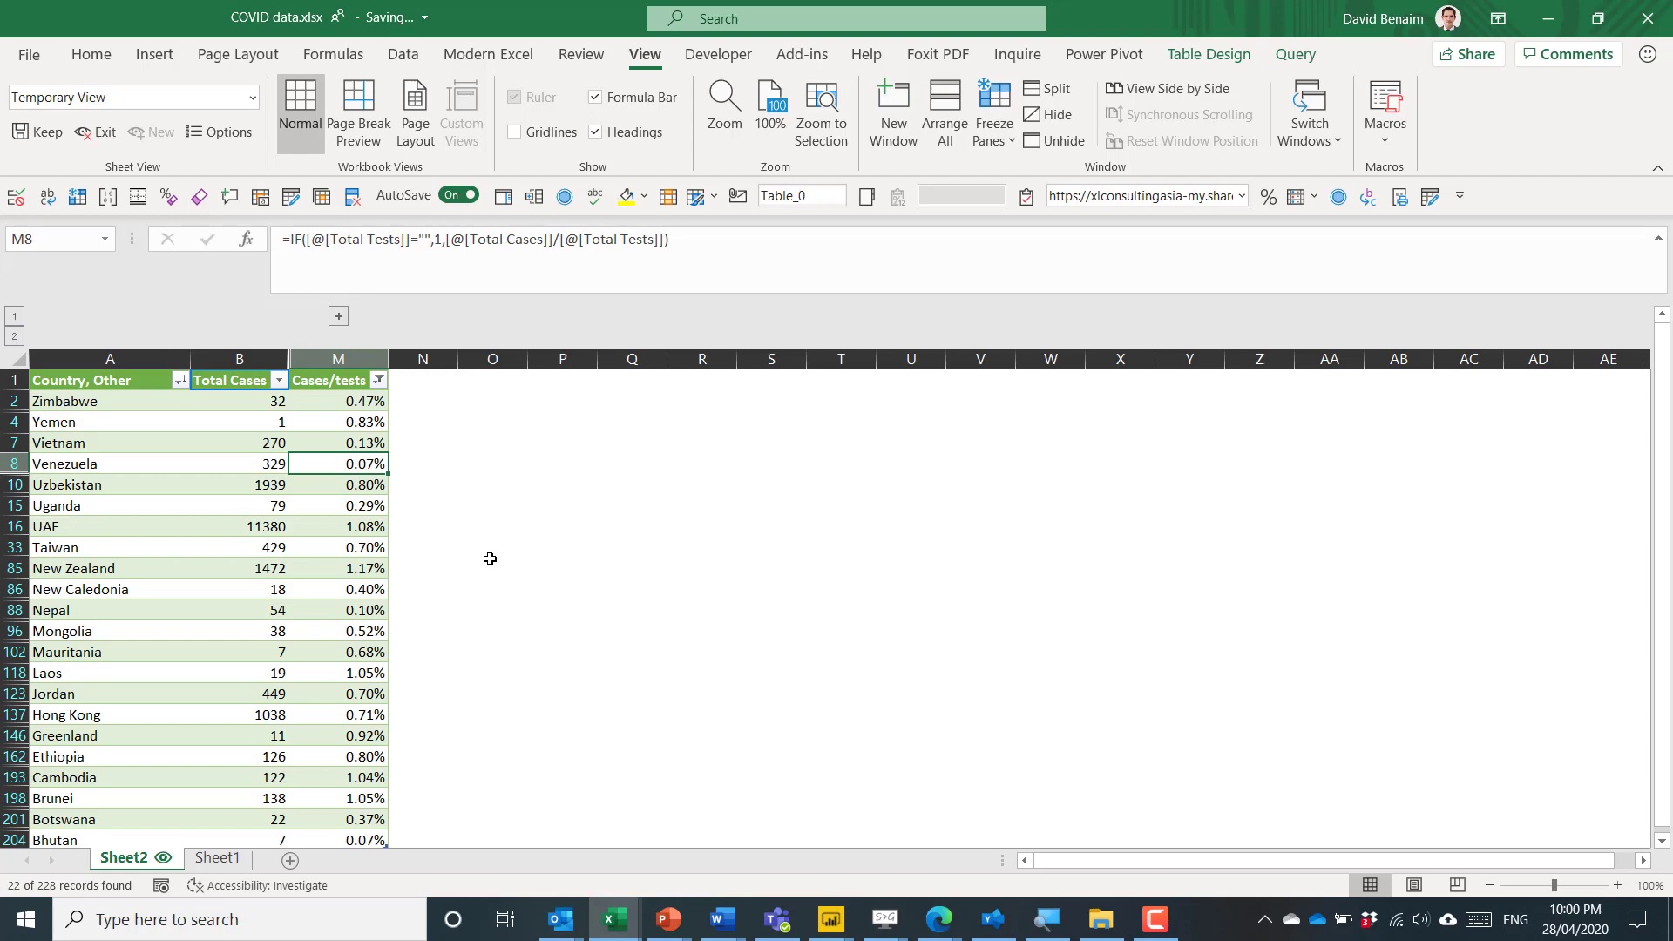
{"action": "scroll", "coordinate": [330, 530], "scroll_direction": "down", "scroll_amount": 3}
{"action": "scroll", "coordinate": [288, 453], "scroll_direction": "up", "scroll_amount": 3}
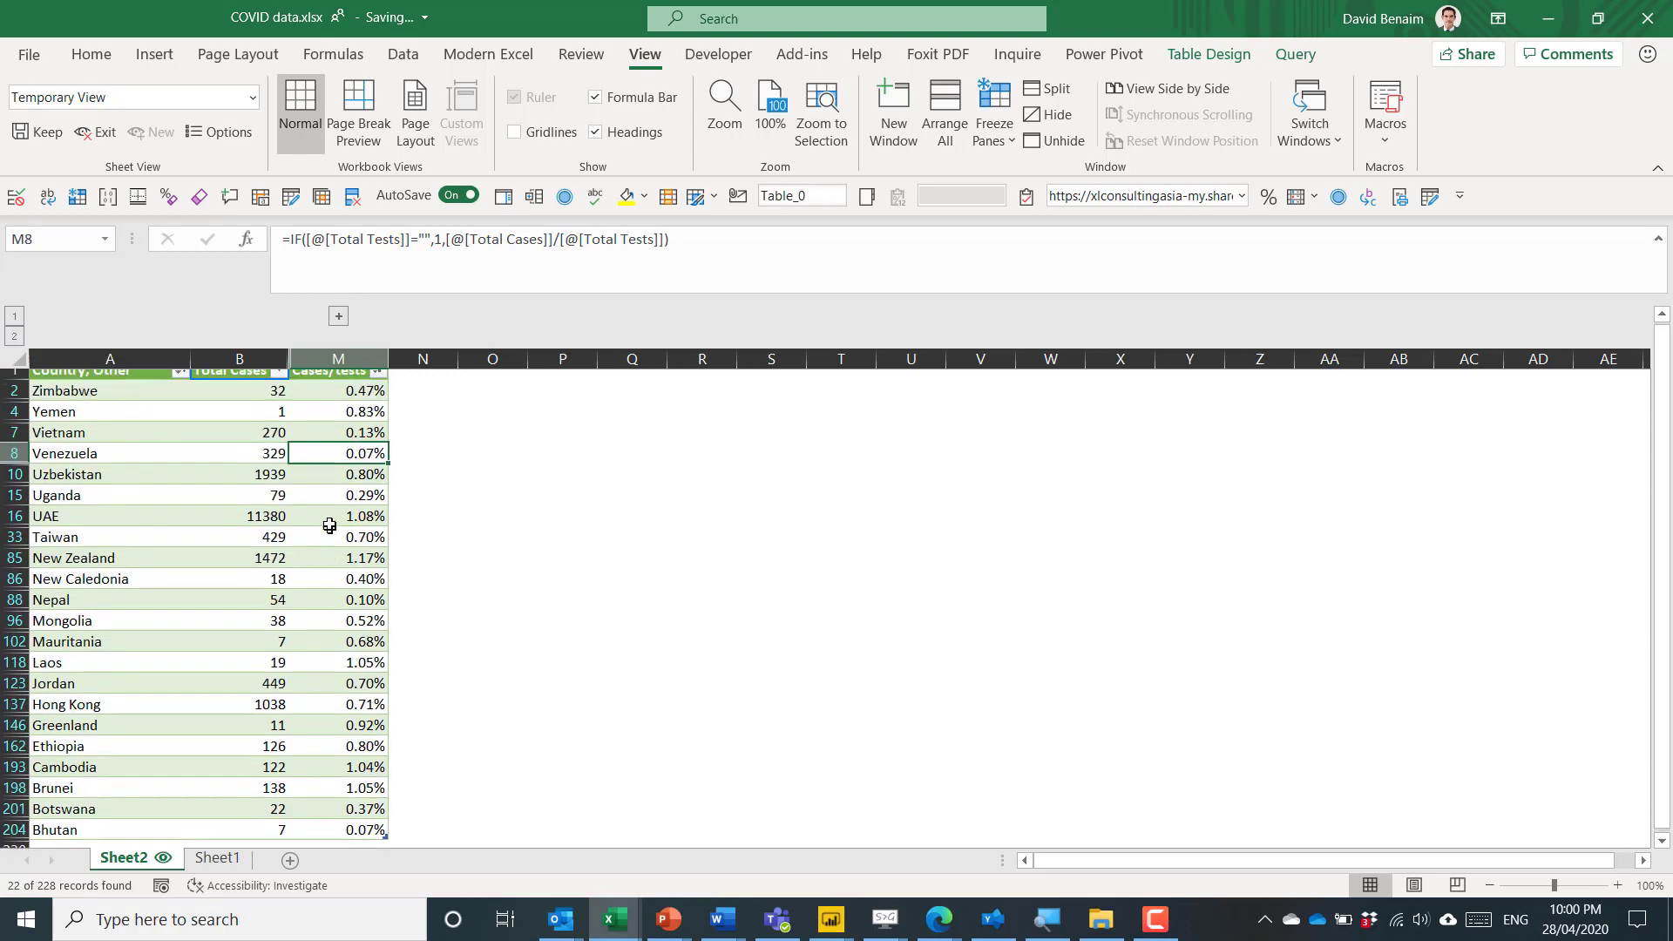
Step: Rename the temporary view 'Bottom 10% by case/test' and confirm it in the Sheet View list
{"action": "left_click", "coordinate": [133, 96]}
{"action": "type", "text": "Bottom 10%"}
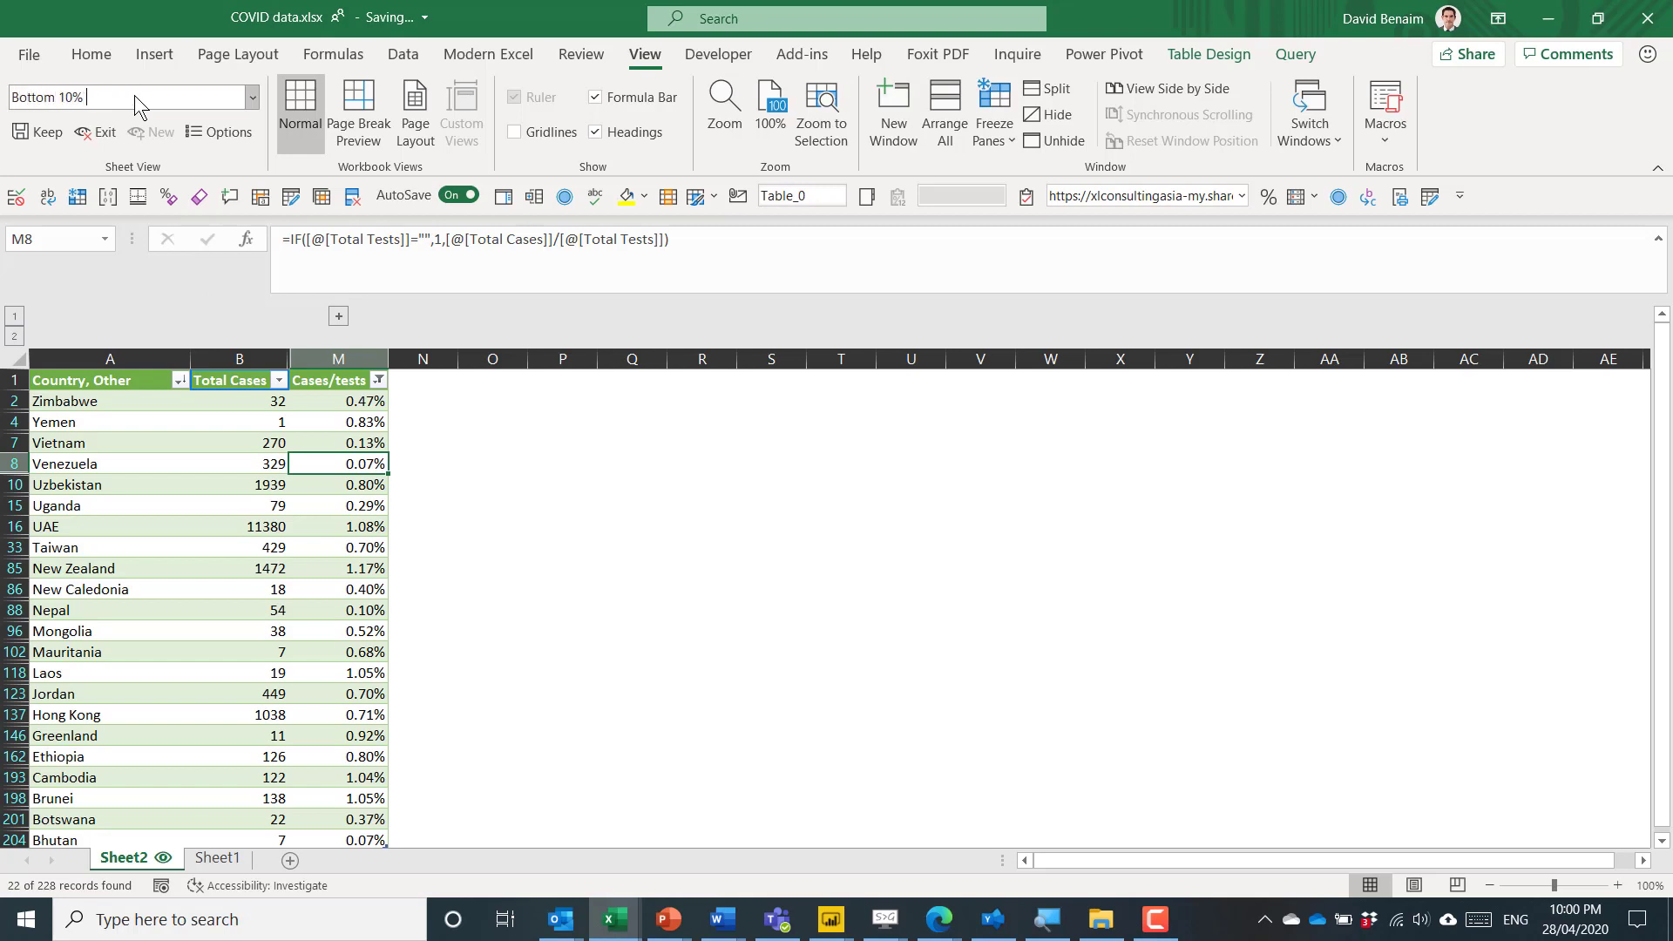
{"action": "type", "text": " by case/test"}
{"action": "key", "text": "Return"}
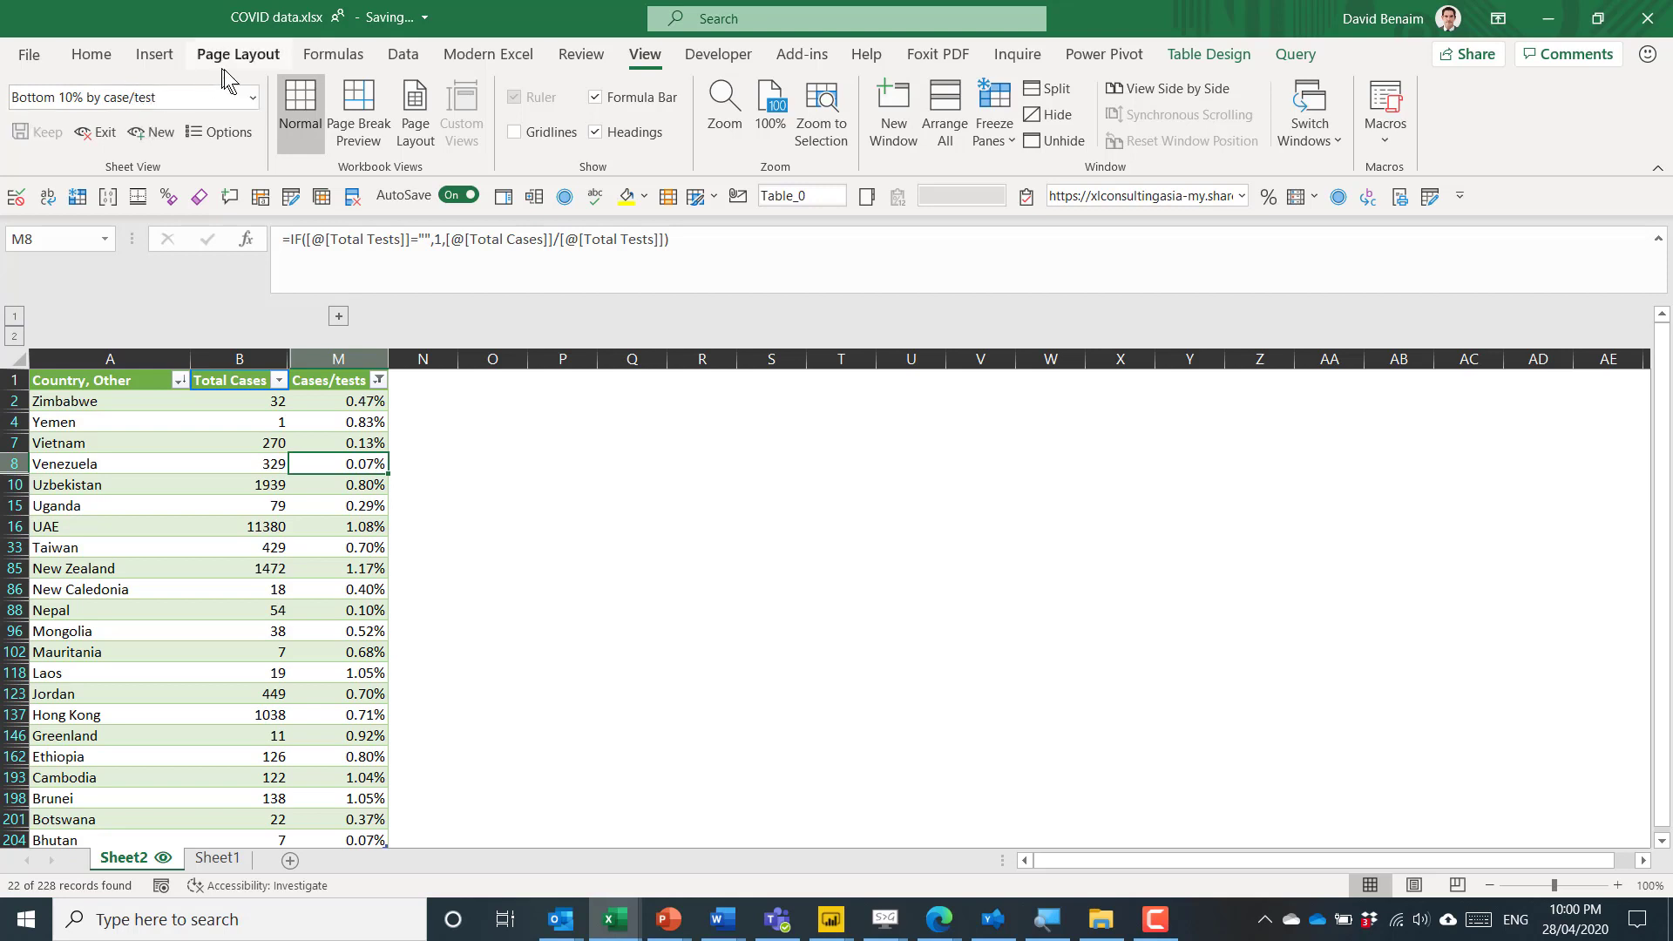
{"action": "left_click", "coordinate": [252, 97]}
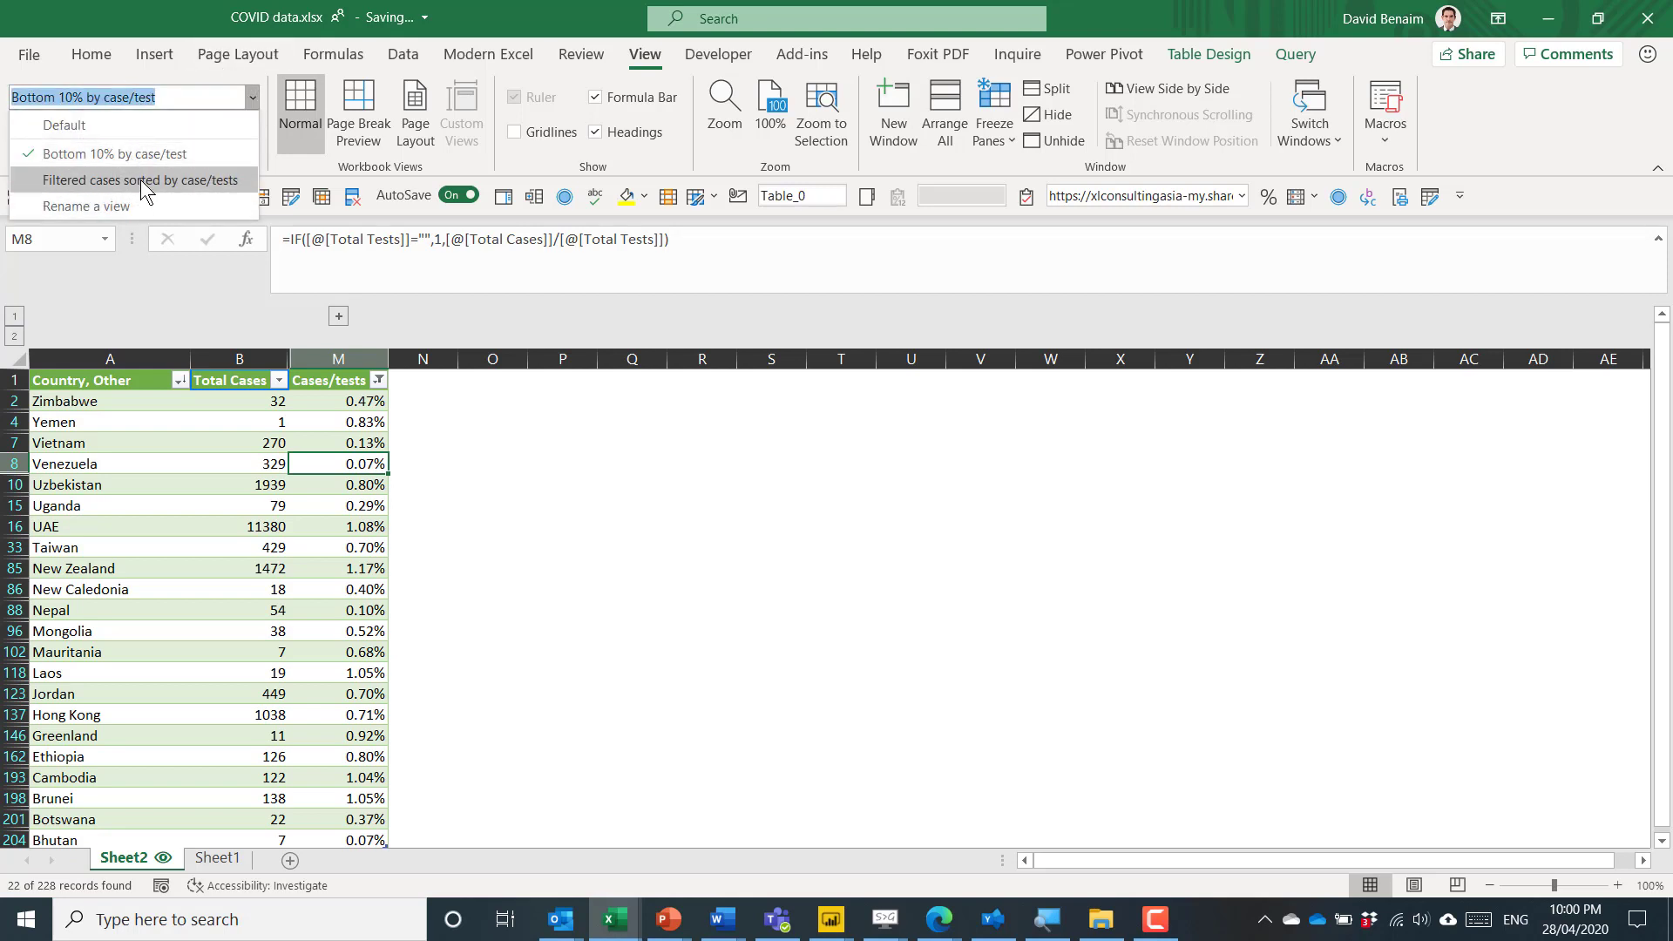
{"action": "left_click", "coordinate": [182, 448]}
{"action": "left_click", "coordinate": [177, 421]}
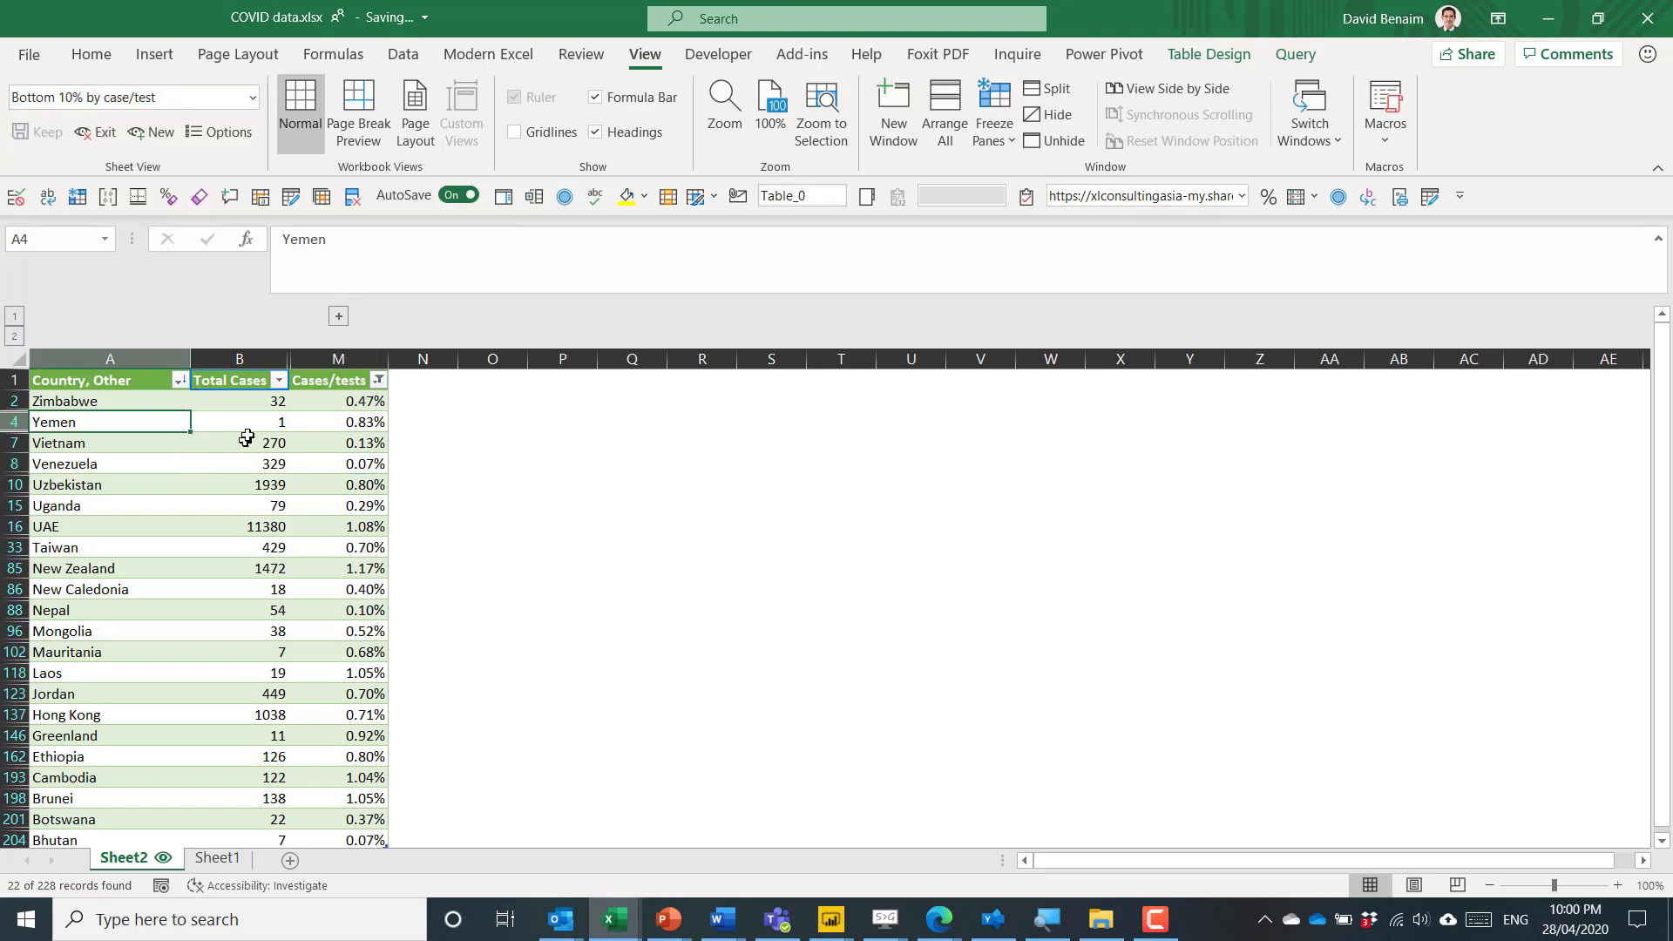
Step: Delete the 'Rename a view' sheet view in Sheet View Options
{"action": "left_click", "coordinate": [221, 129]}
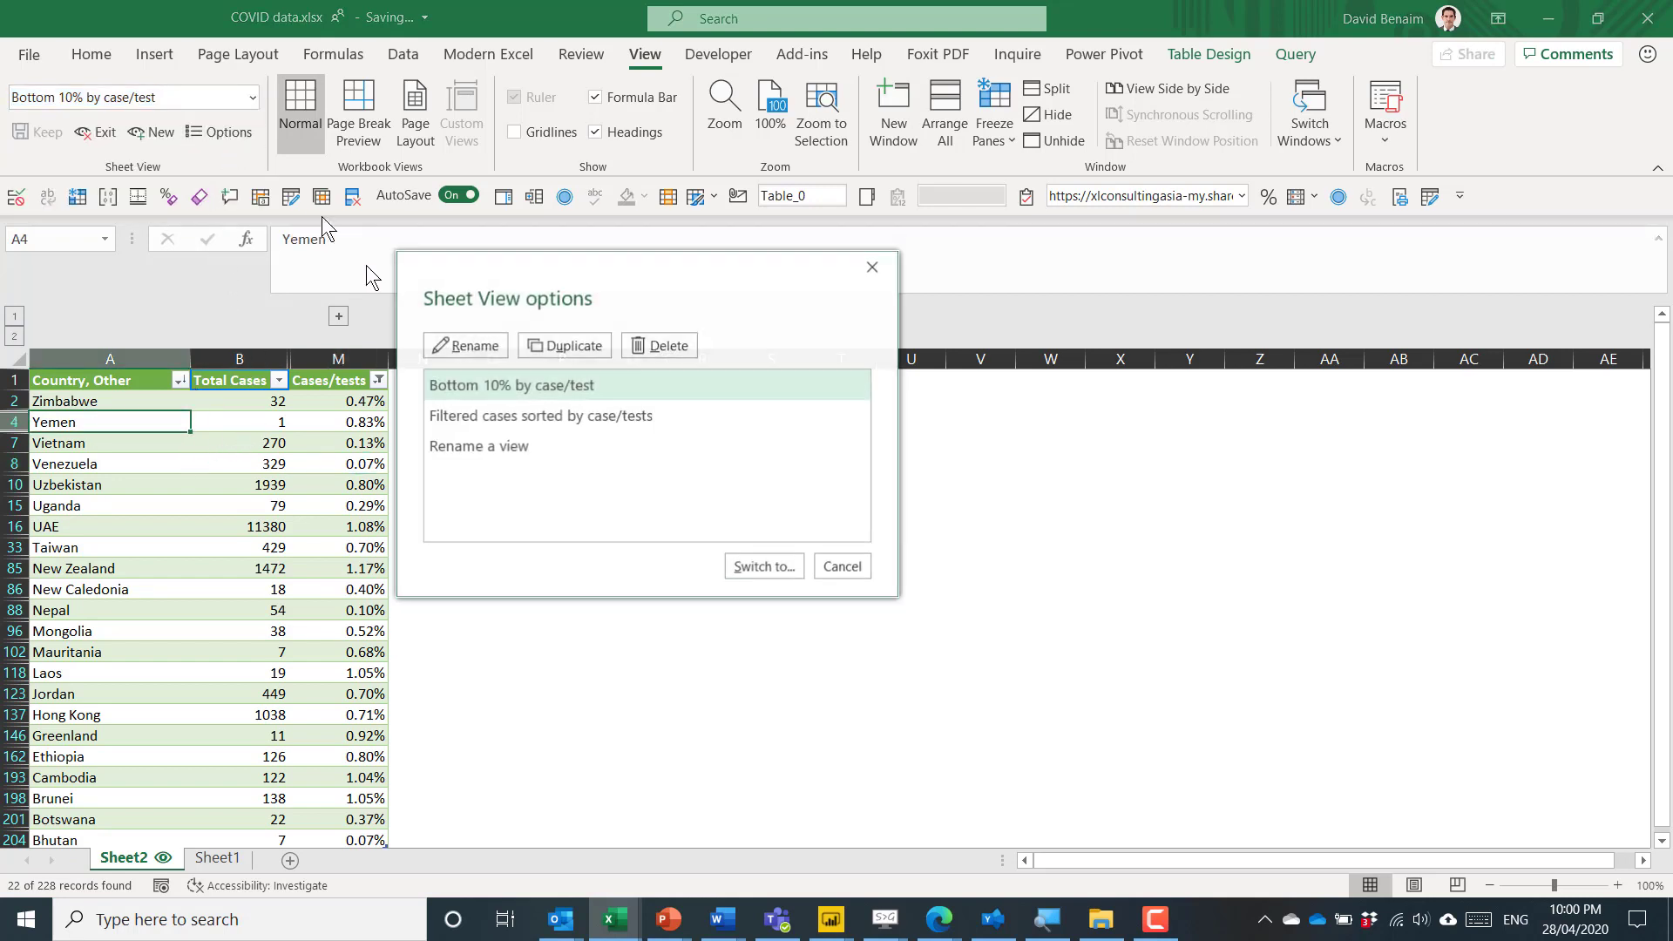
{"action": "left_click", "coordinate": [557, 417]}
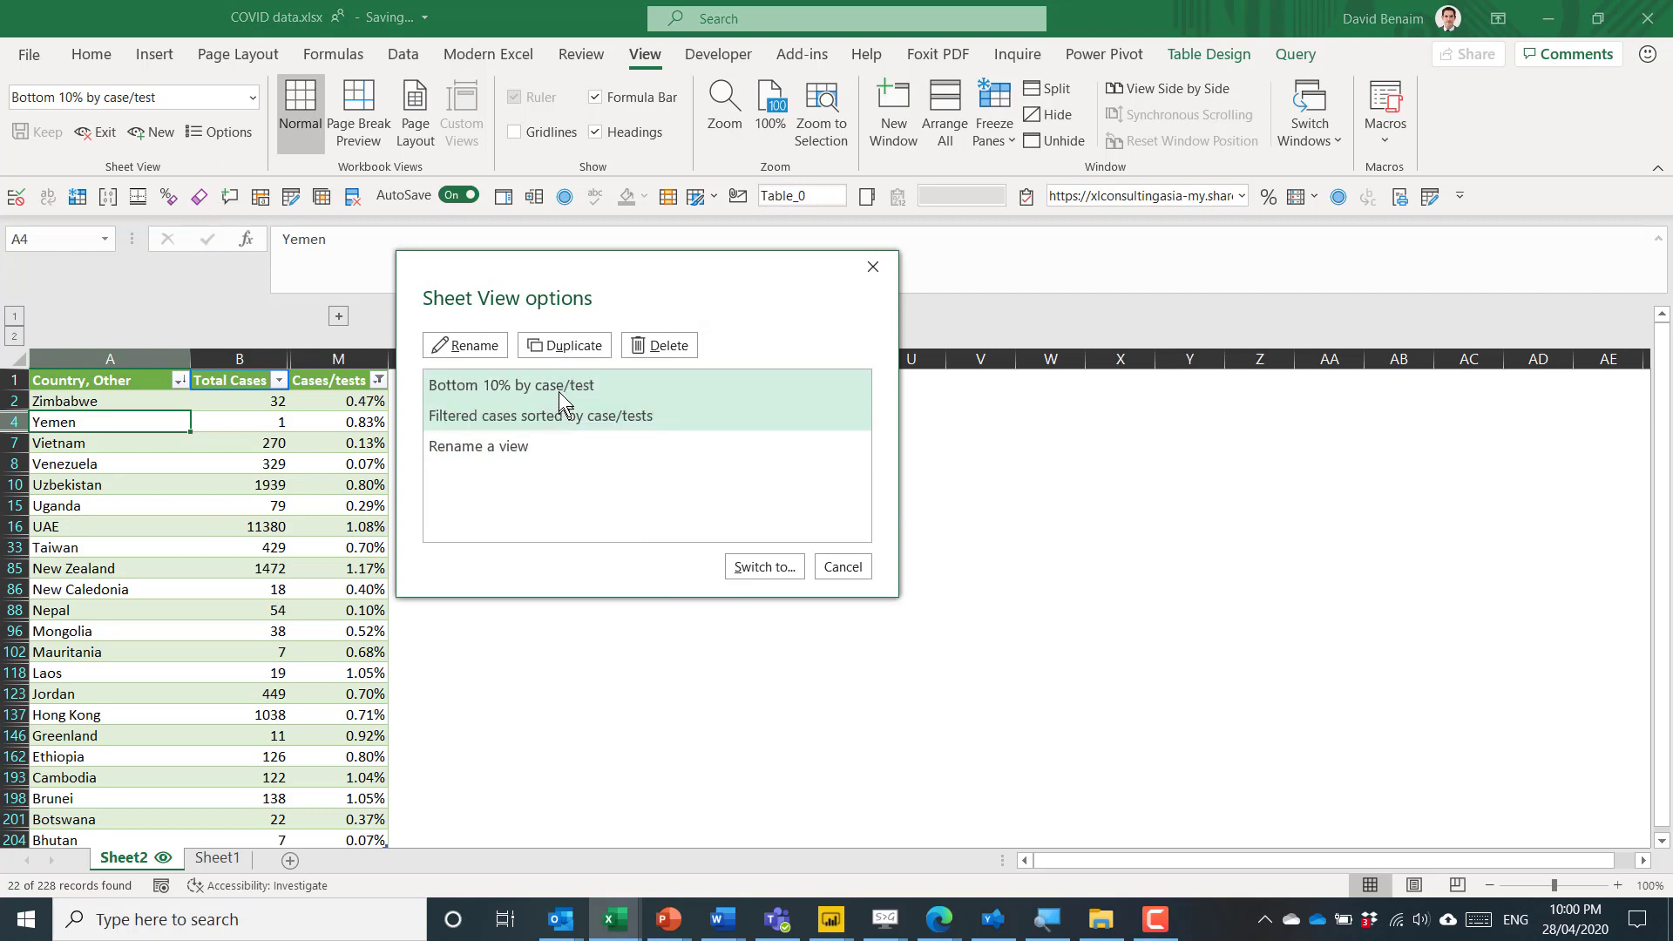
{"action": "left_click", "coordinate": [558, 446]}
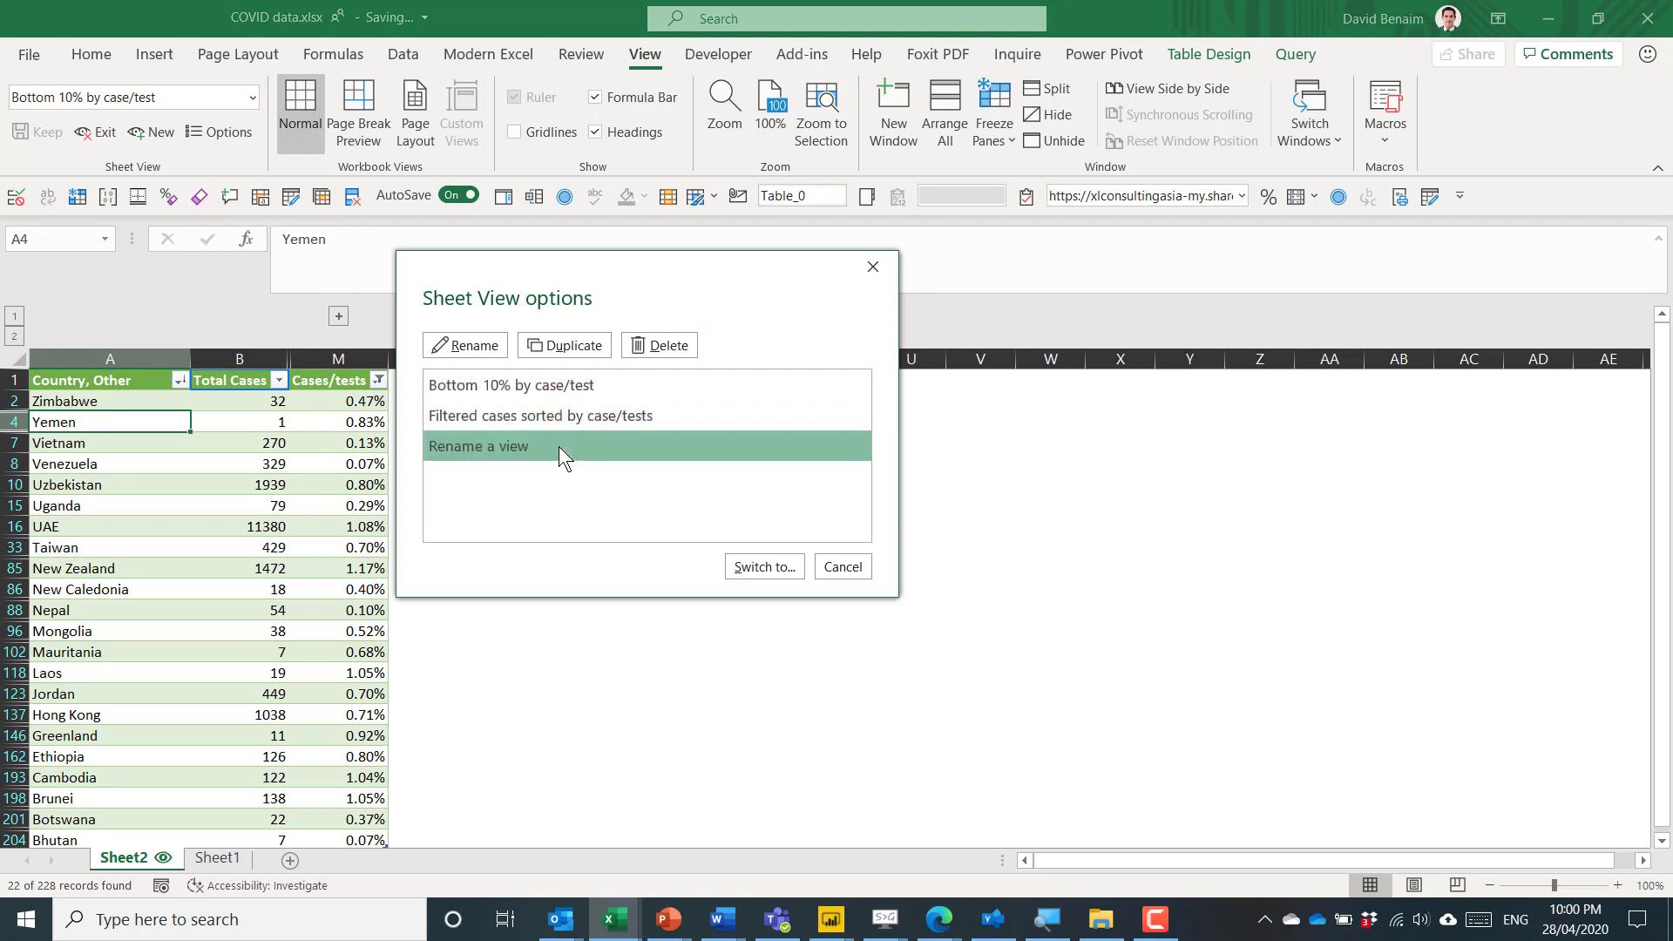
{"action": "left_click", "coordinate": [657, 349]}
{"action": "left_click", "coordinate": [702, 466]}
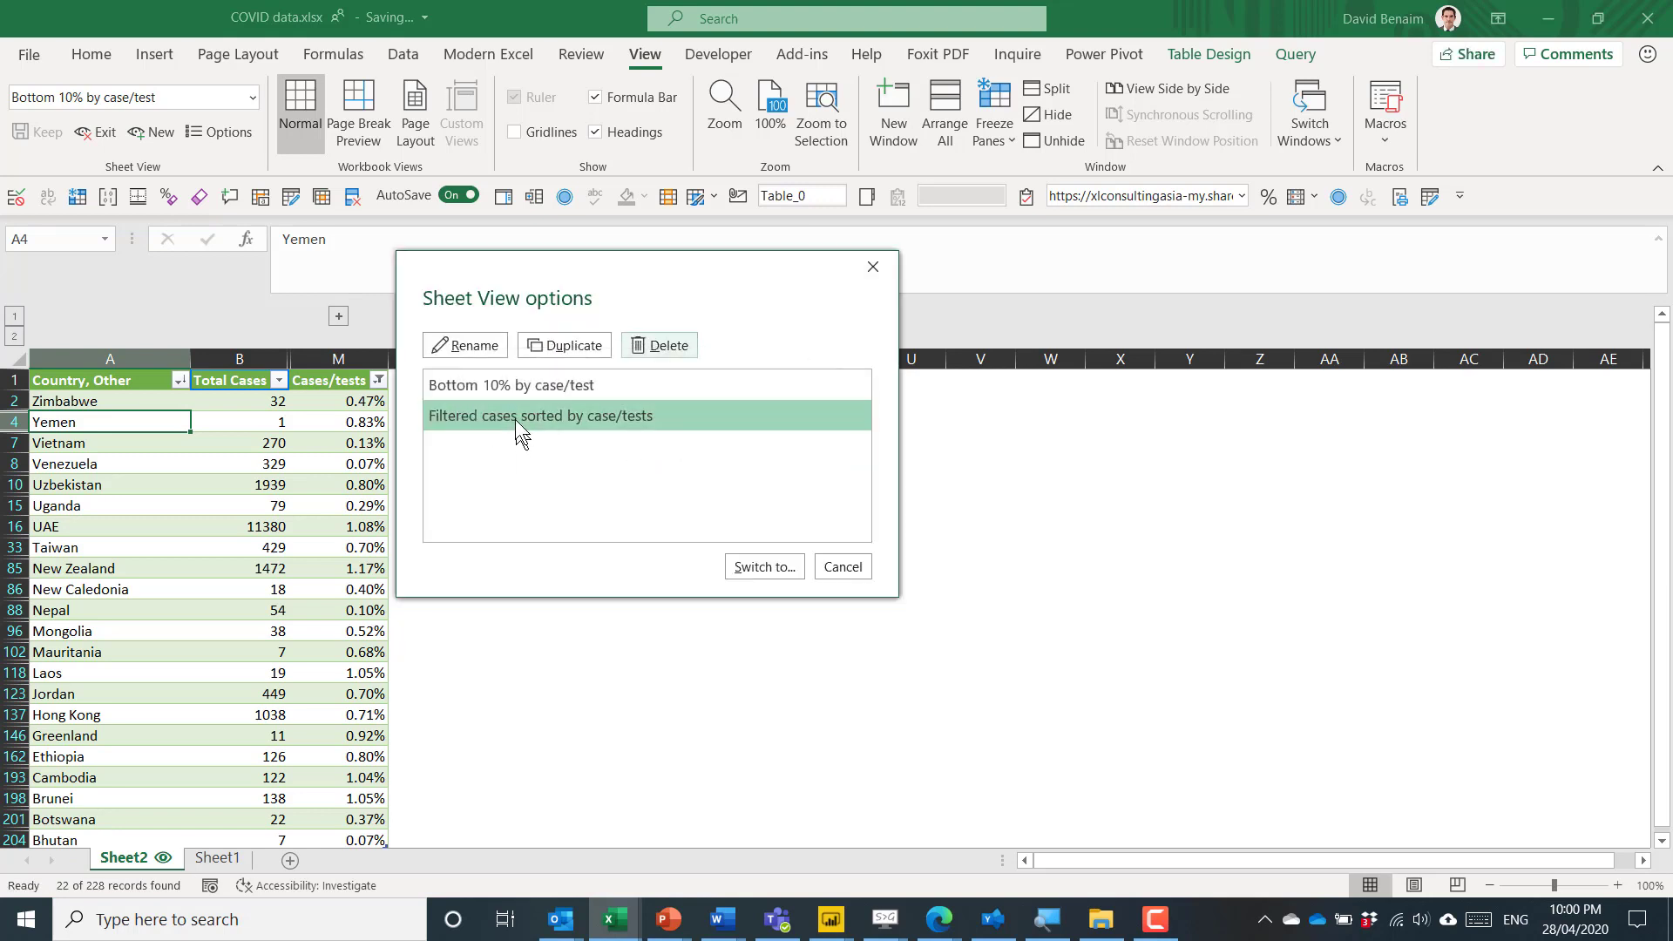
Step: Duplicate 'Filtered cases sorted by case/tests', switch to it, and filter Cases/tests to four values
{"action": "left_click", "coordinate": [551, 349]}
{"action": "left_click", "coordinate": [617, 450]}
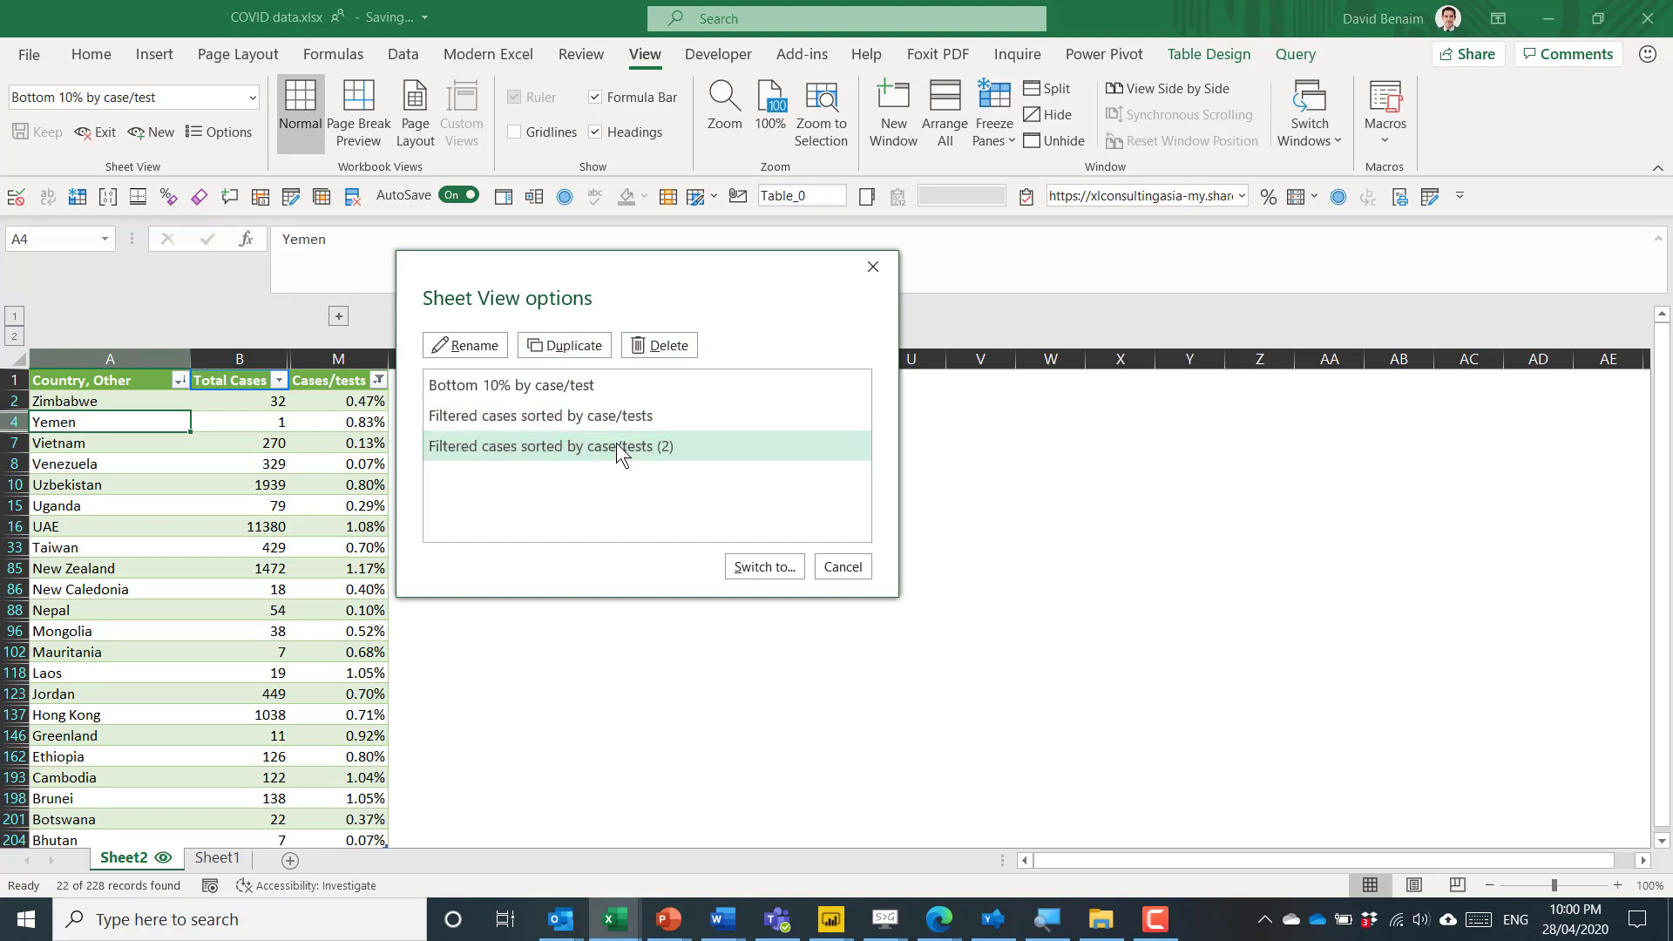
{"action": "left_click", "coordinate": [760, 563]}
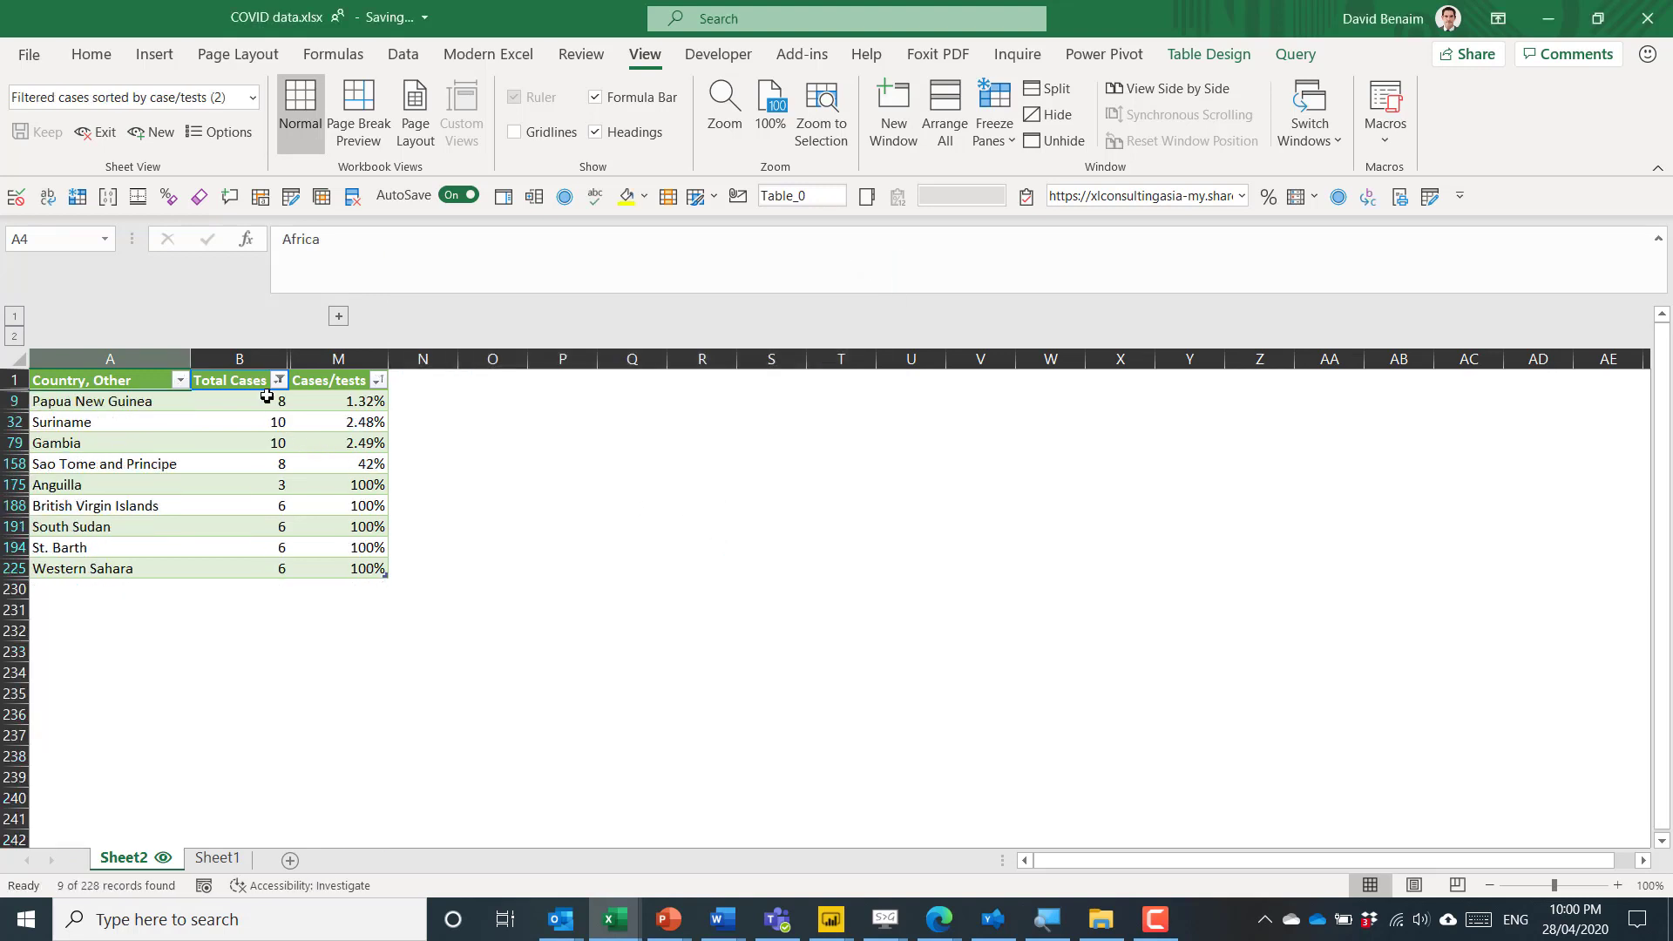
{"action": "left_click", "coordinate": [377, 384]}
{"action": "left_click", "coordinate": [188, 638]}
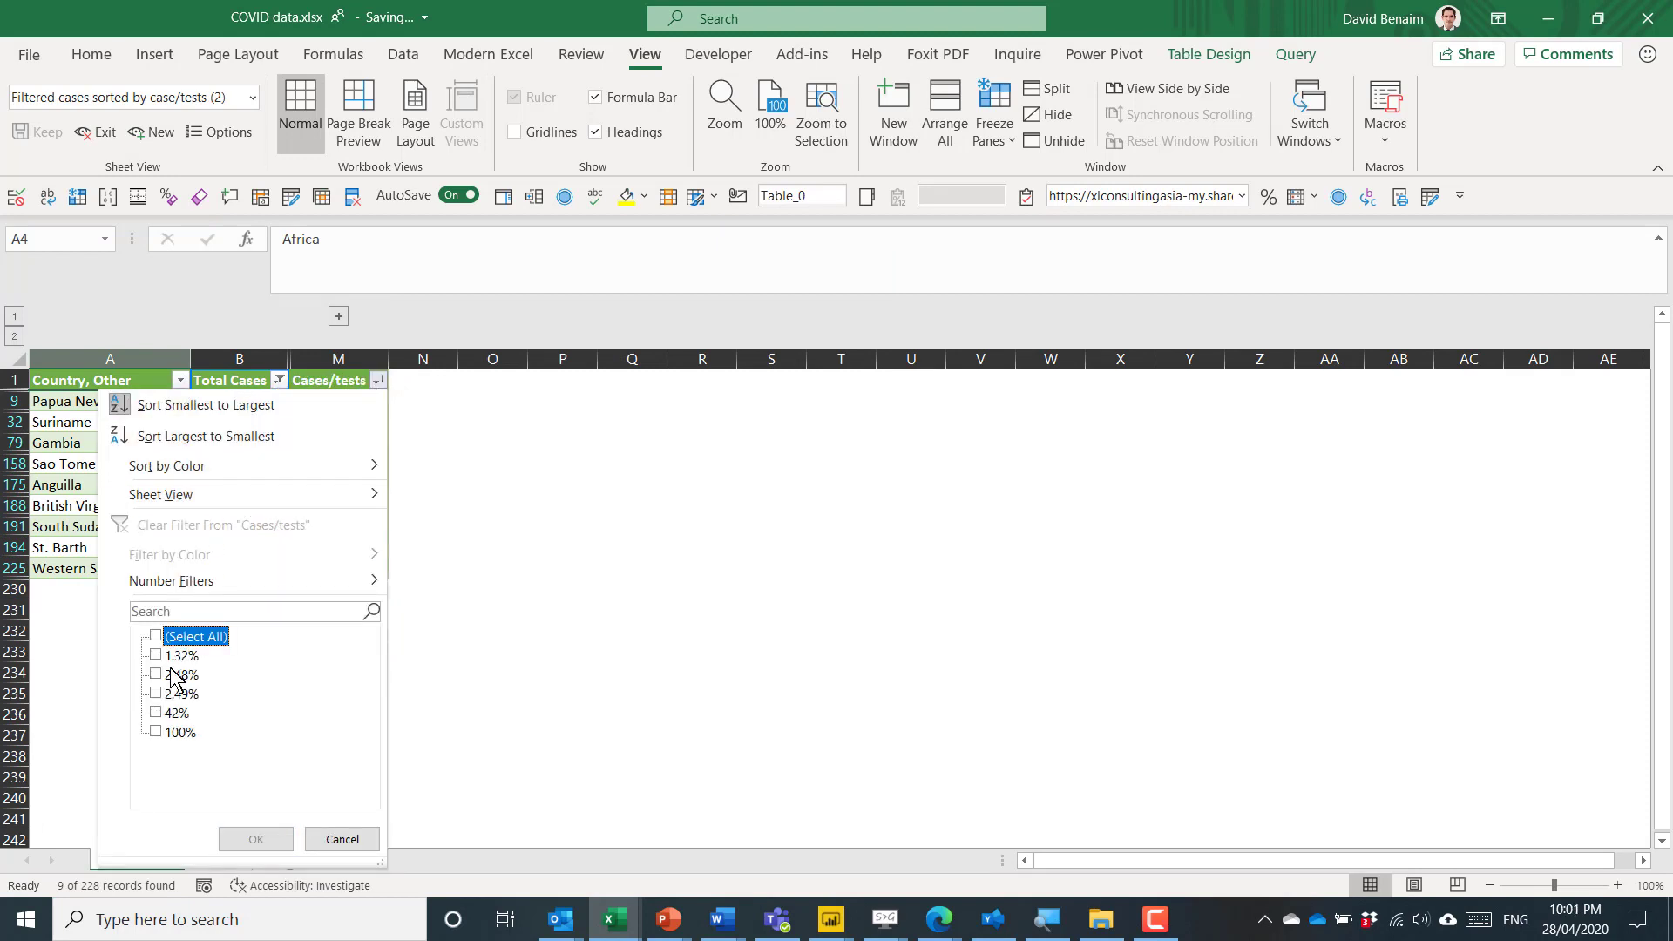
{"action": "left_click", "coordinate": [178, 675]}
{"action": "left_click", "coordinate": [178, 695]}
{"action": "left_click", "coordinate": [176, 714]}
{"action": "left_click", "coordinate": [179, 733]}
{"action": "left_click", "coordinate": [248, 839]}
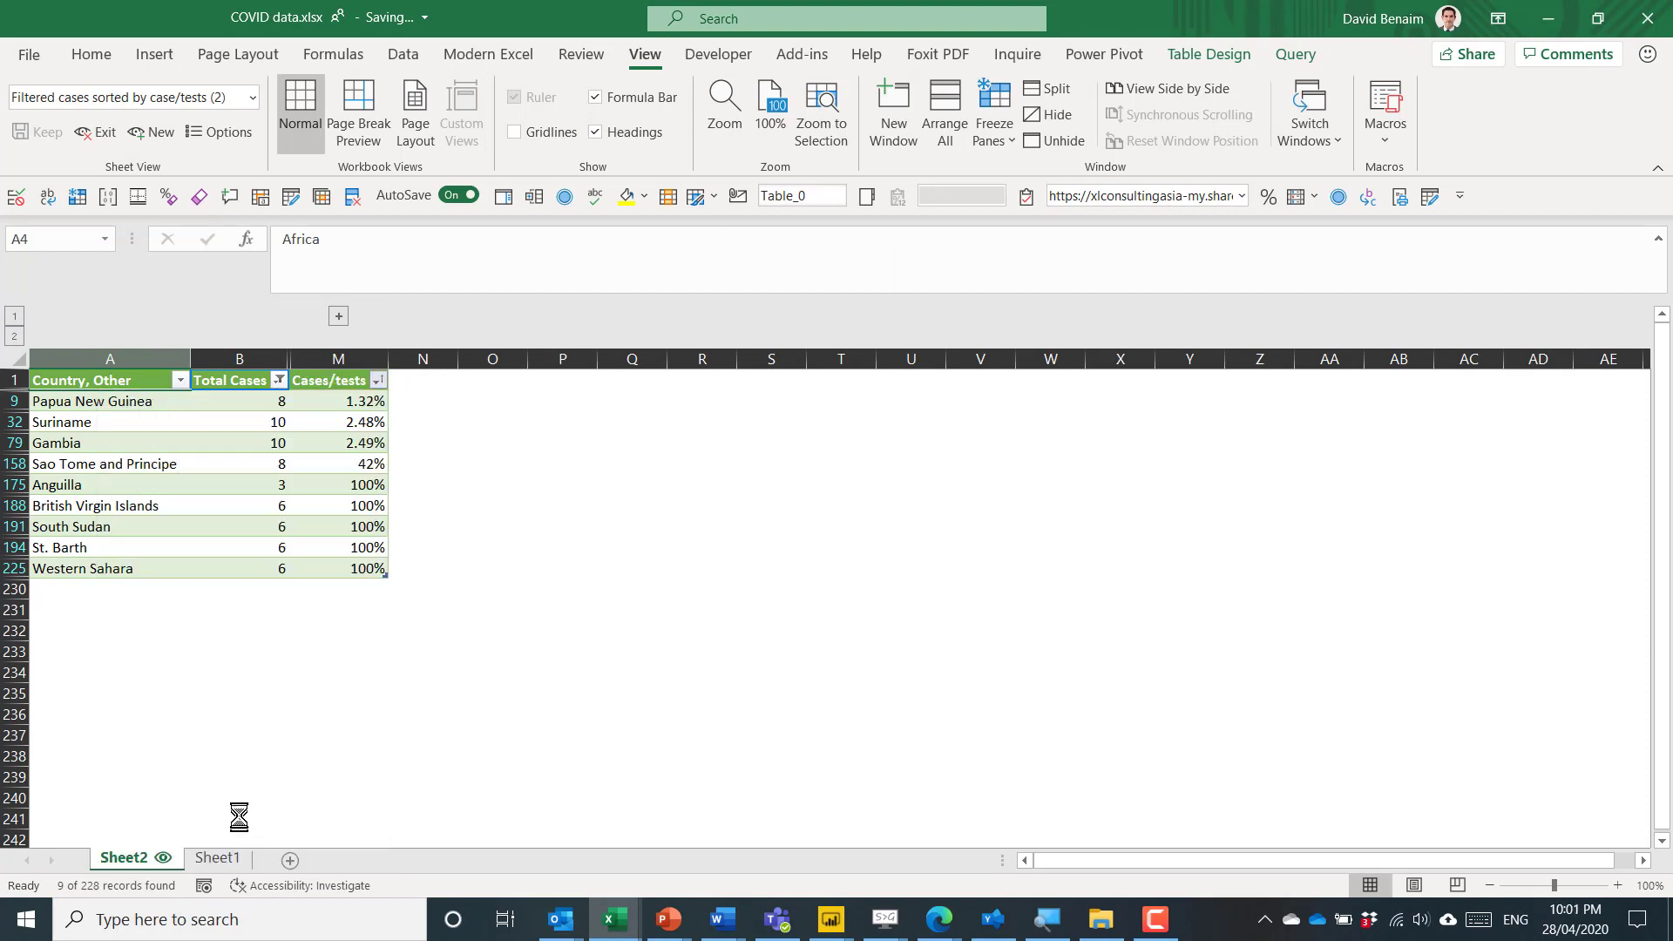
Step: Rename the duplicated view 'Tw filters'
{"action": "left_click", "coordinate": [248, 98]}
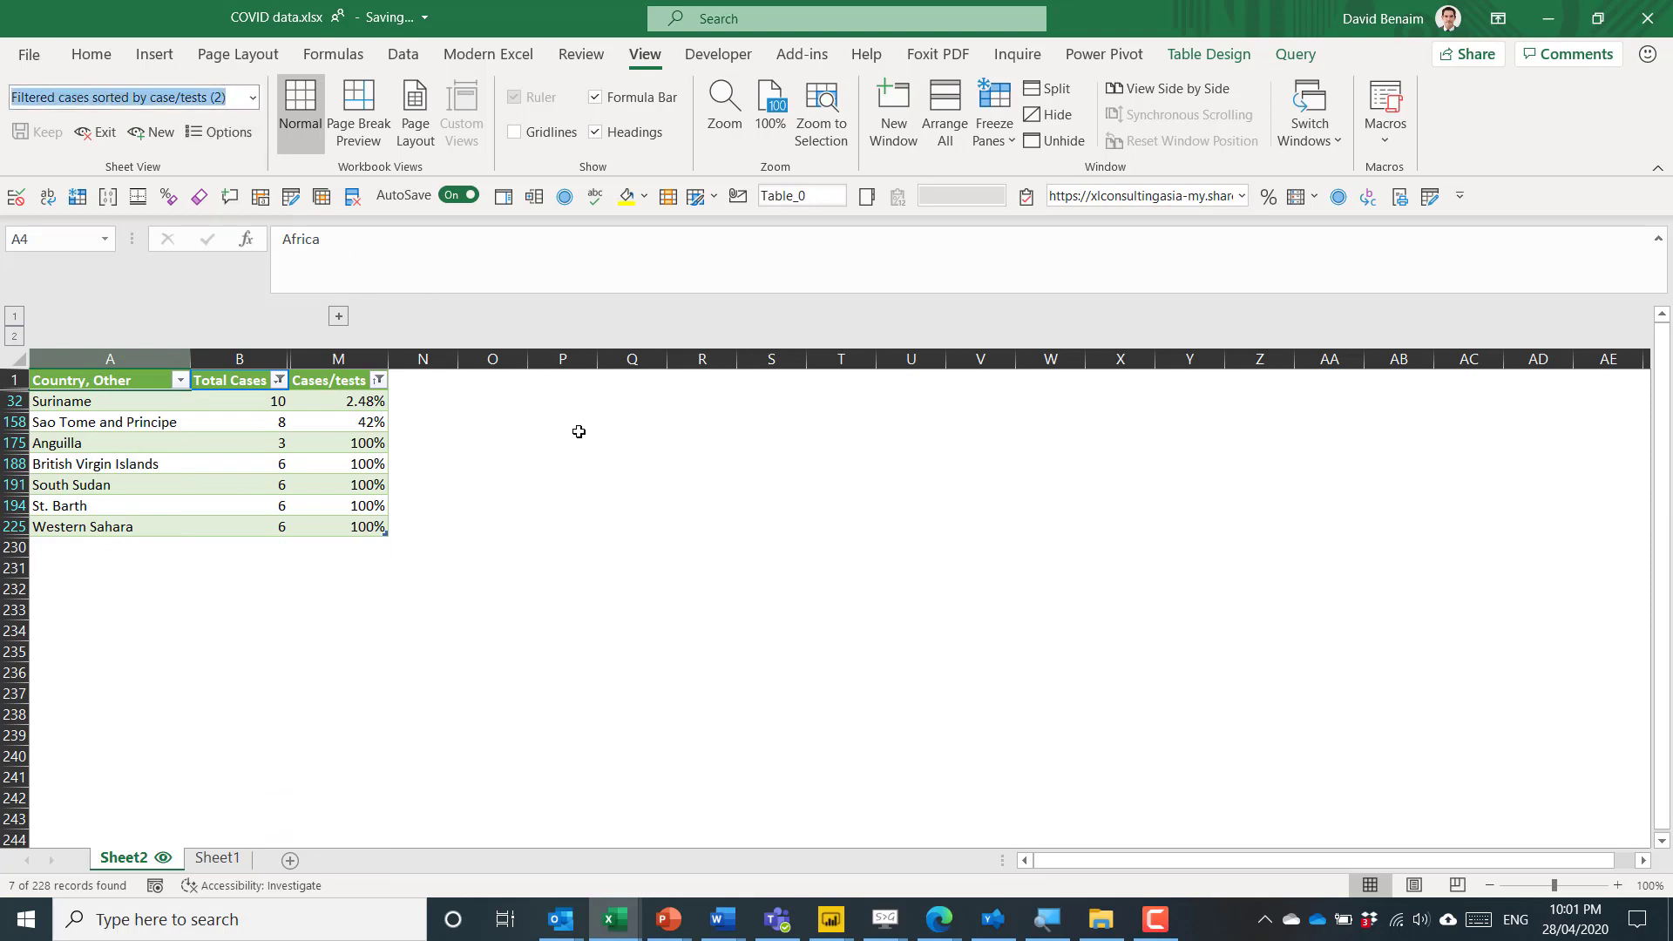
{"action": "type", "text": "Tw filters"}
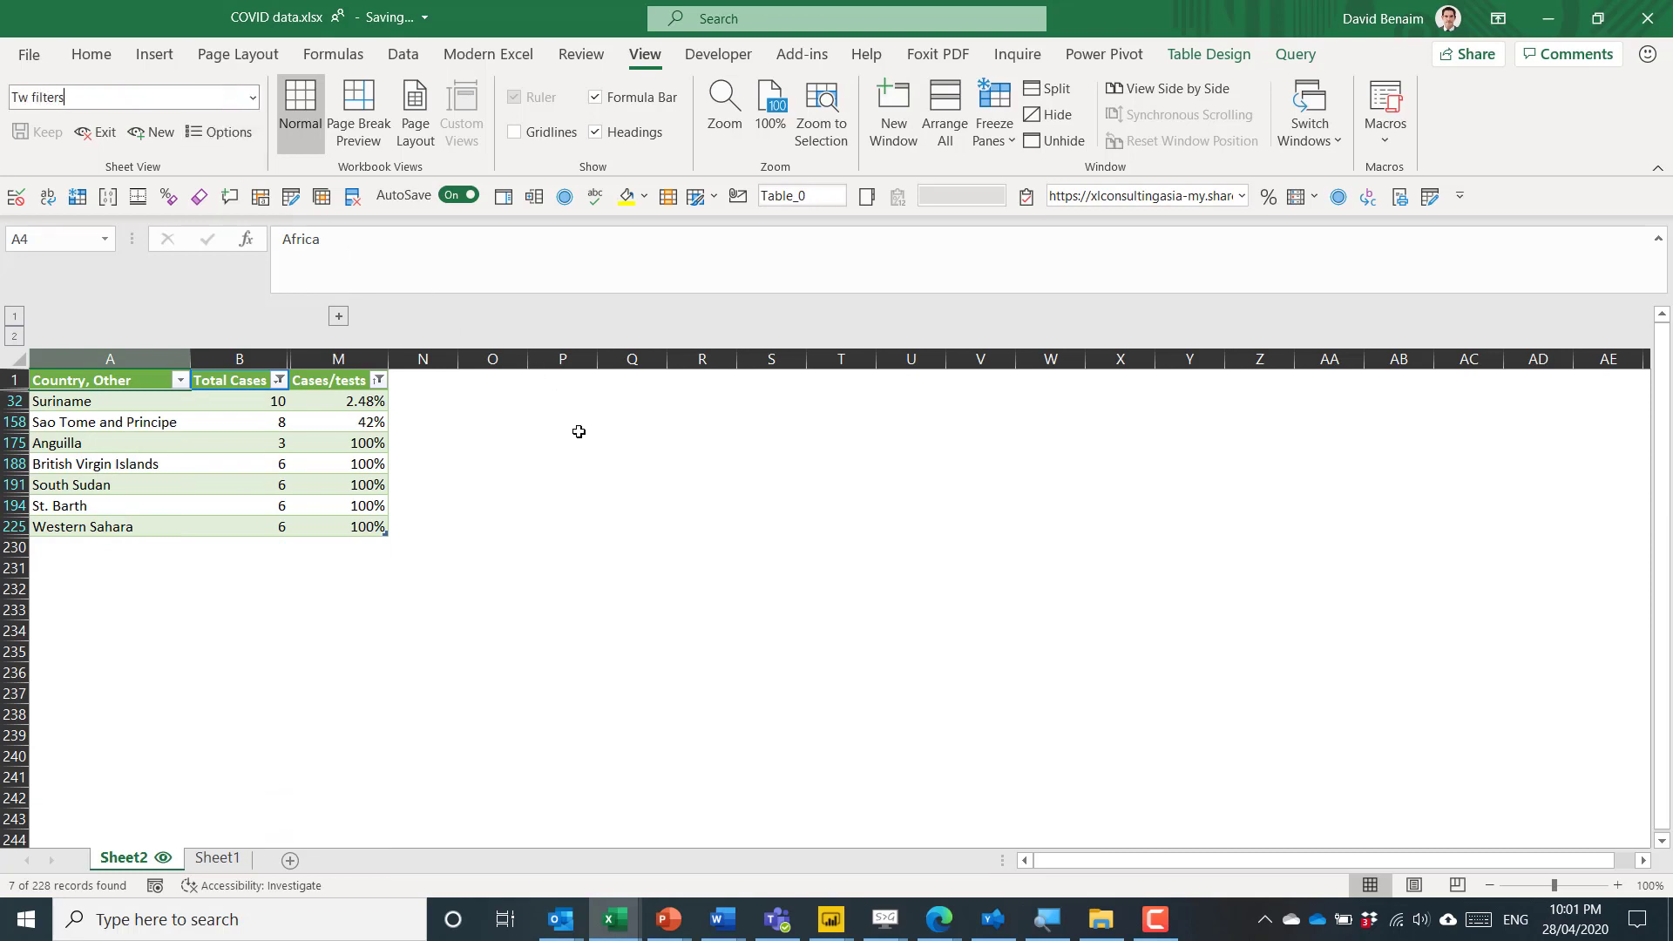
{"action": "key", "text": "Return"}
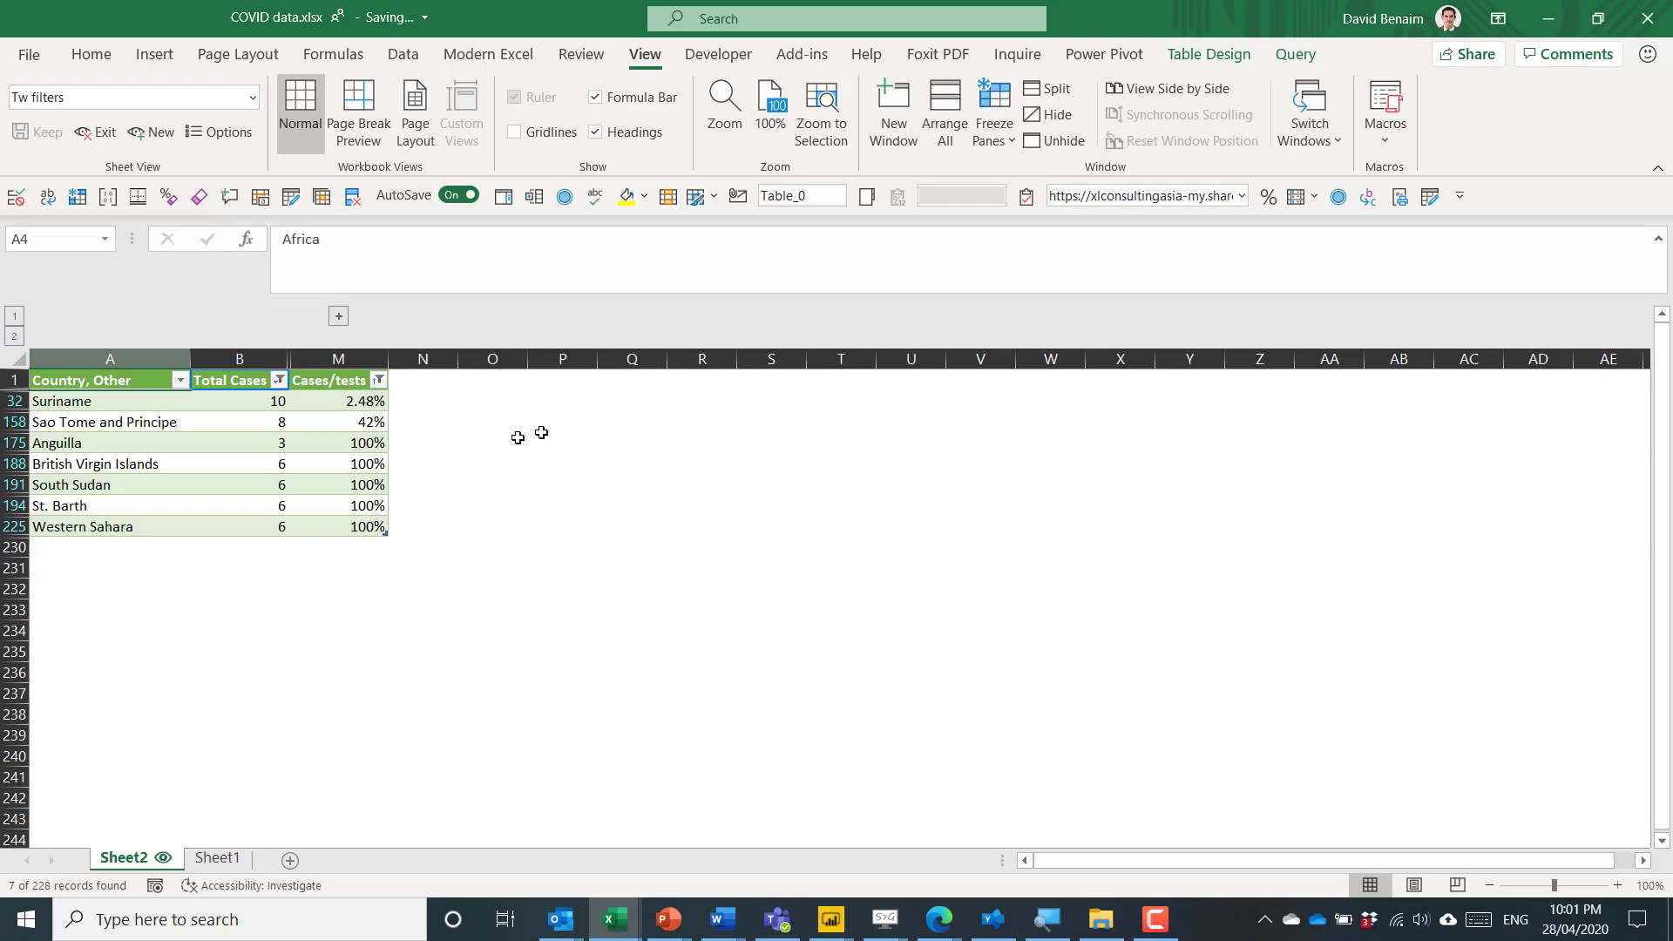
{"action": "left_click", "coordinate": [365, 440]}
{"action": "key", "text": "alt+Tab"}
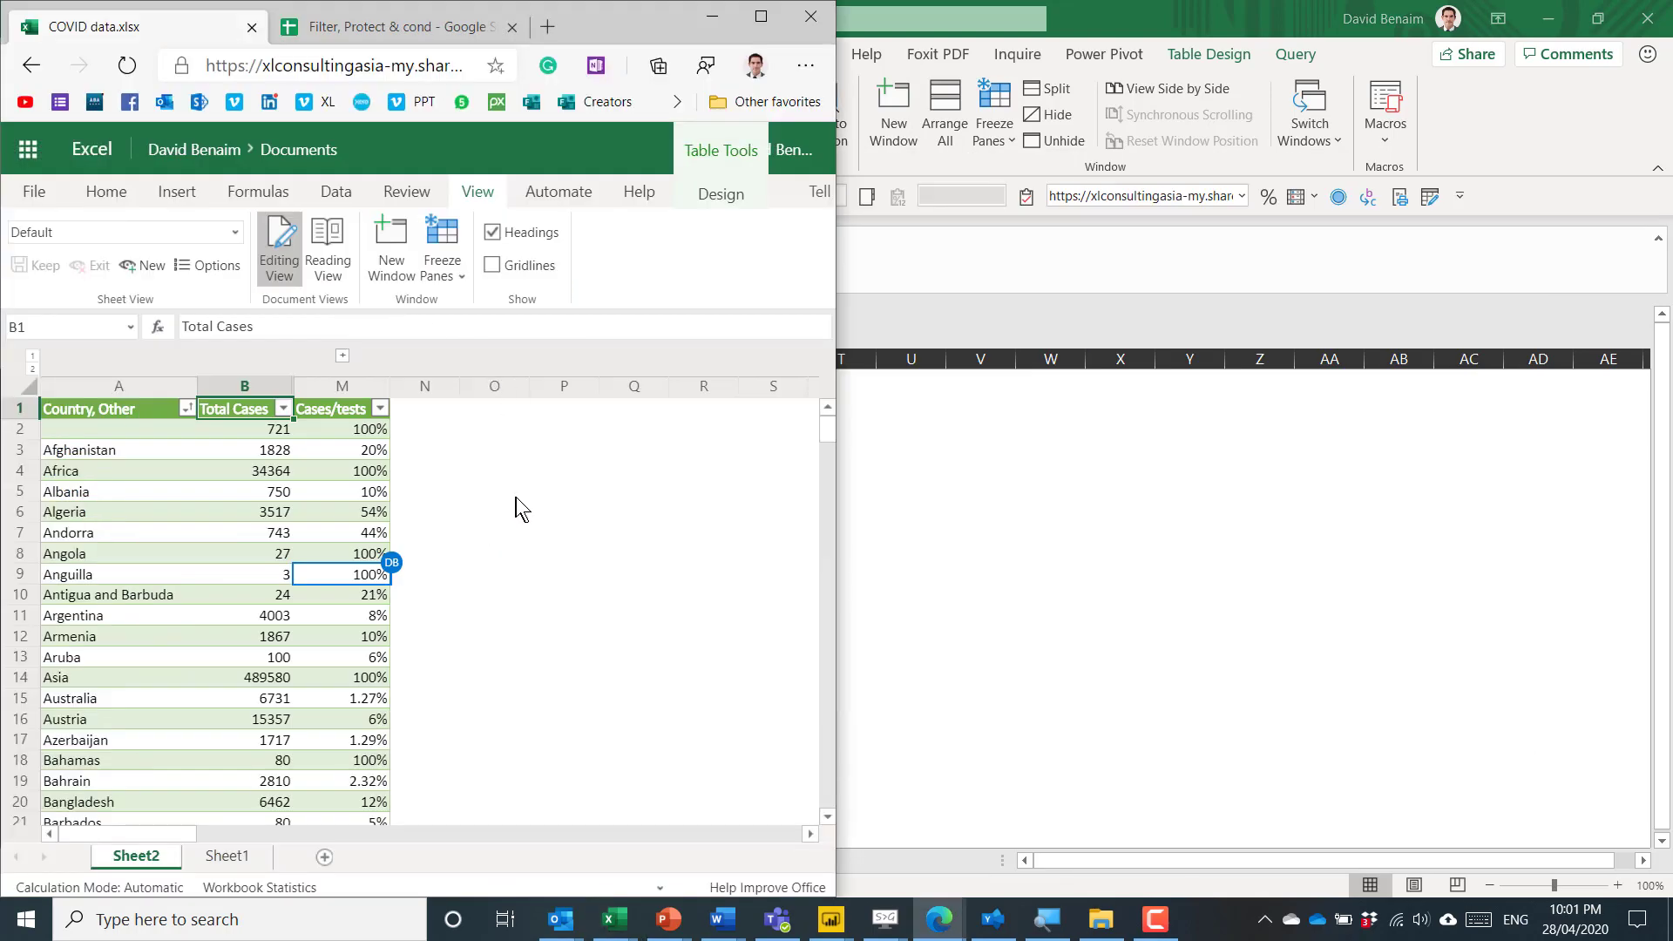
Step: Switch the browser workbook to the 'Bottom 10% by case/test' sheet view
{"action": "left_click", "coordinate": [516, 499]}
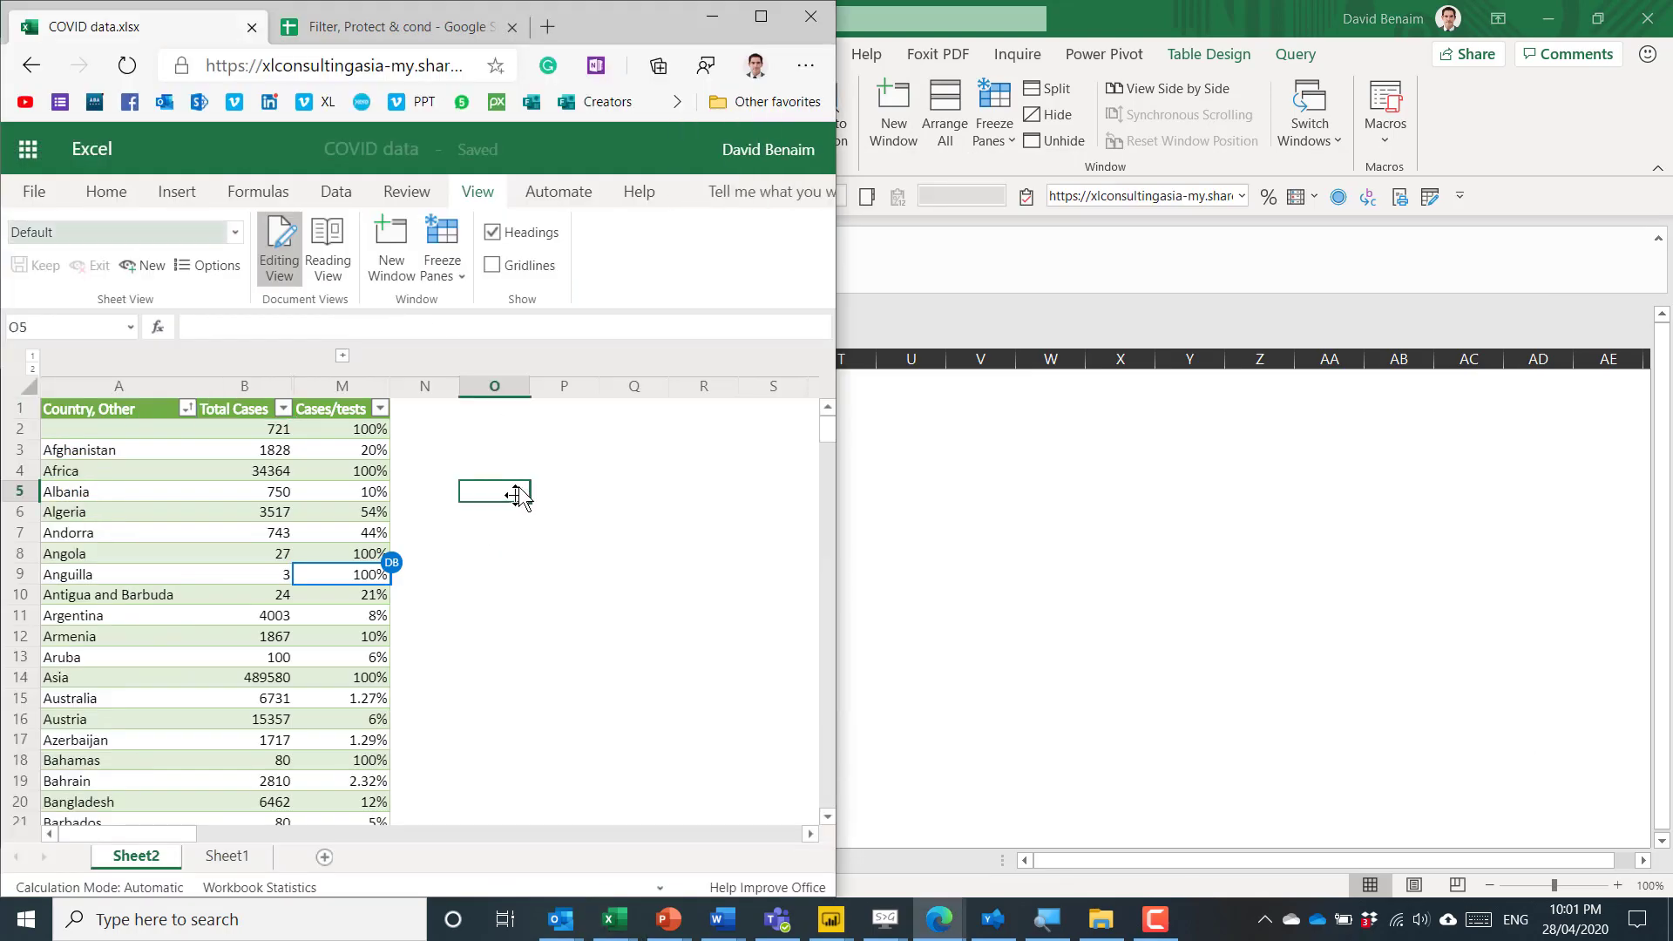
{"action": "left_click", "coordinate": [589, 476]}
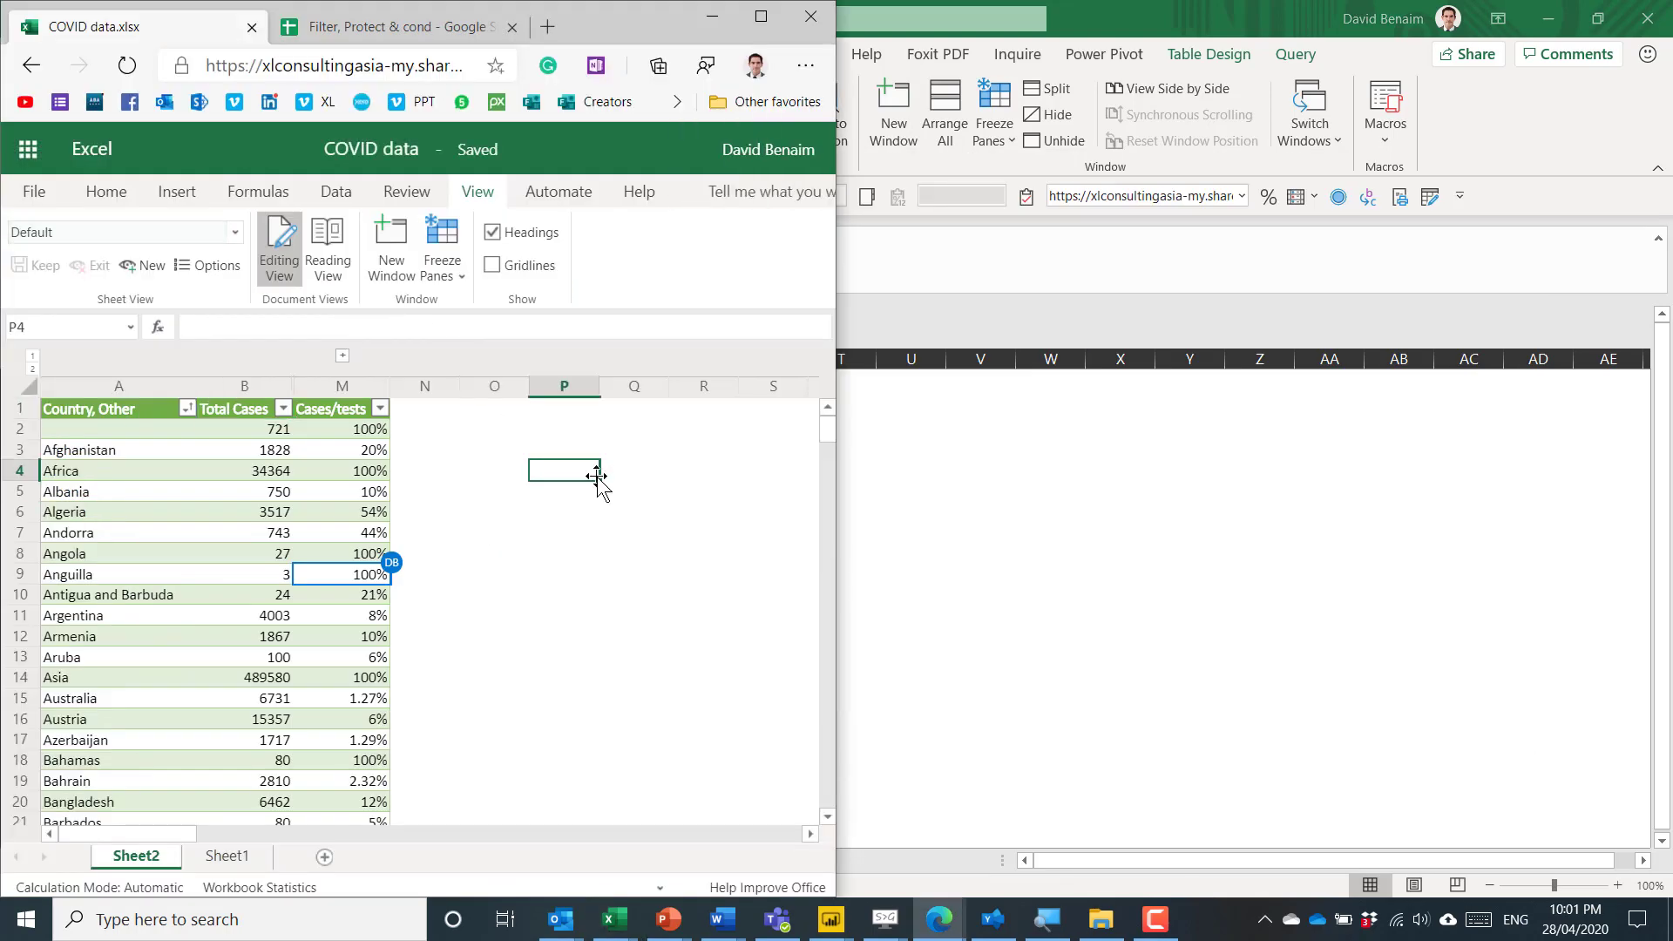
{"action": "left_click", "coordinate": [232, 234]}
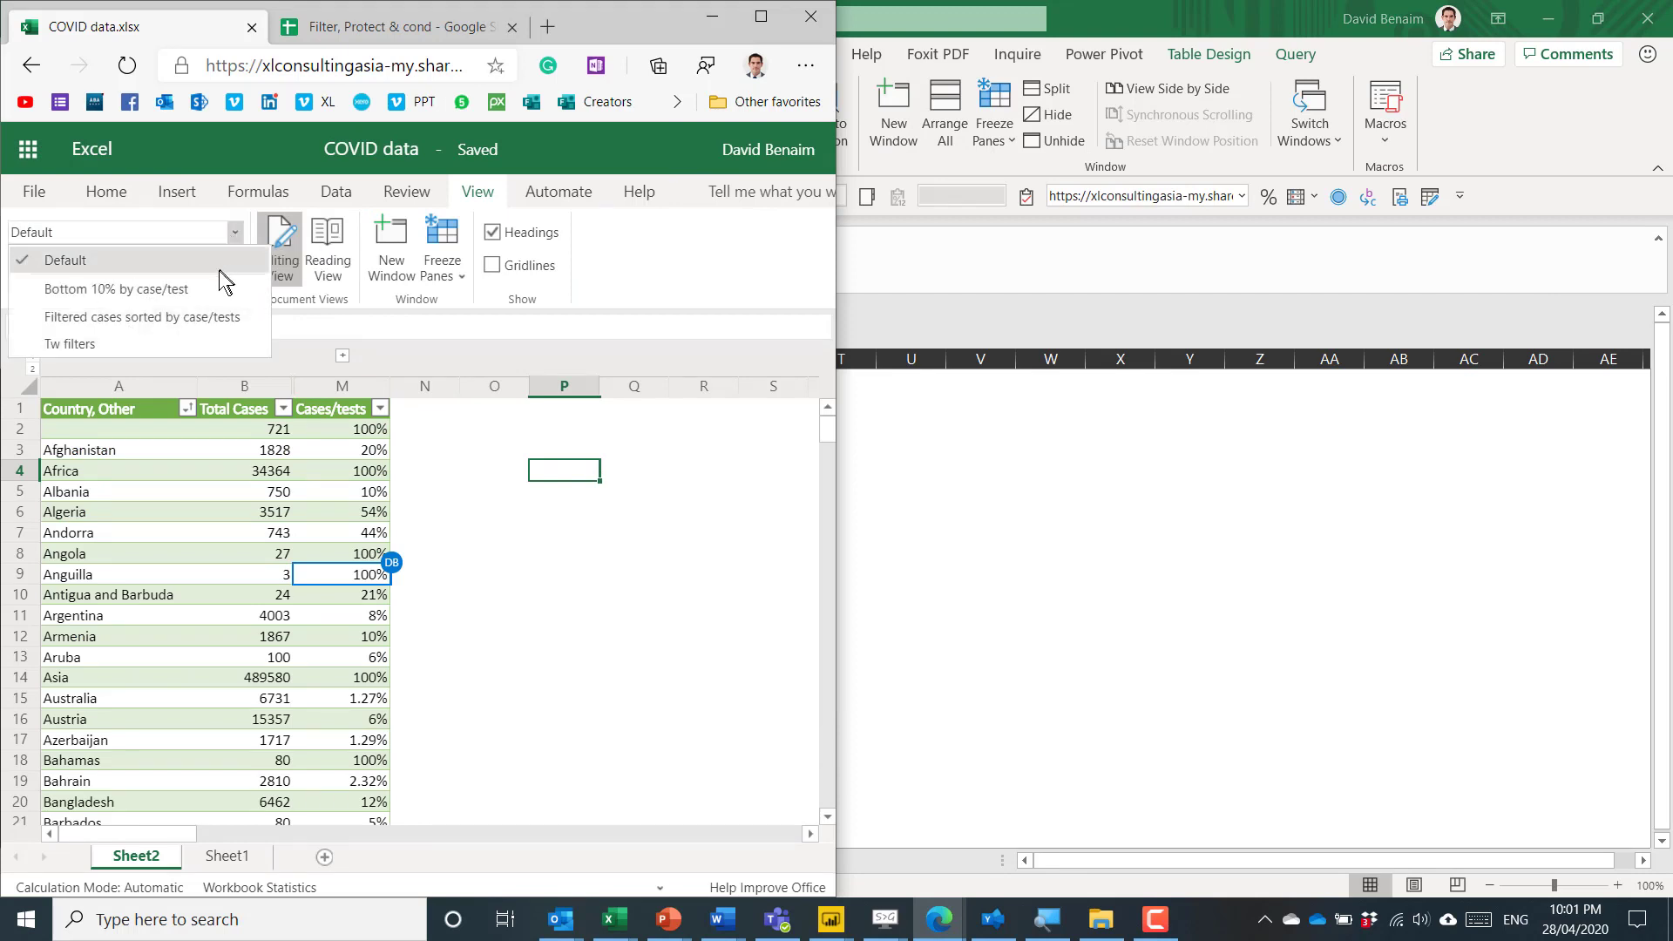
{"action": "left_click", "coordinate": [185, 287]}
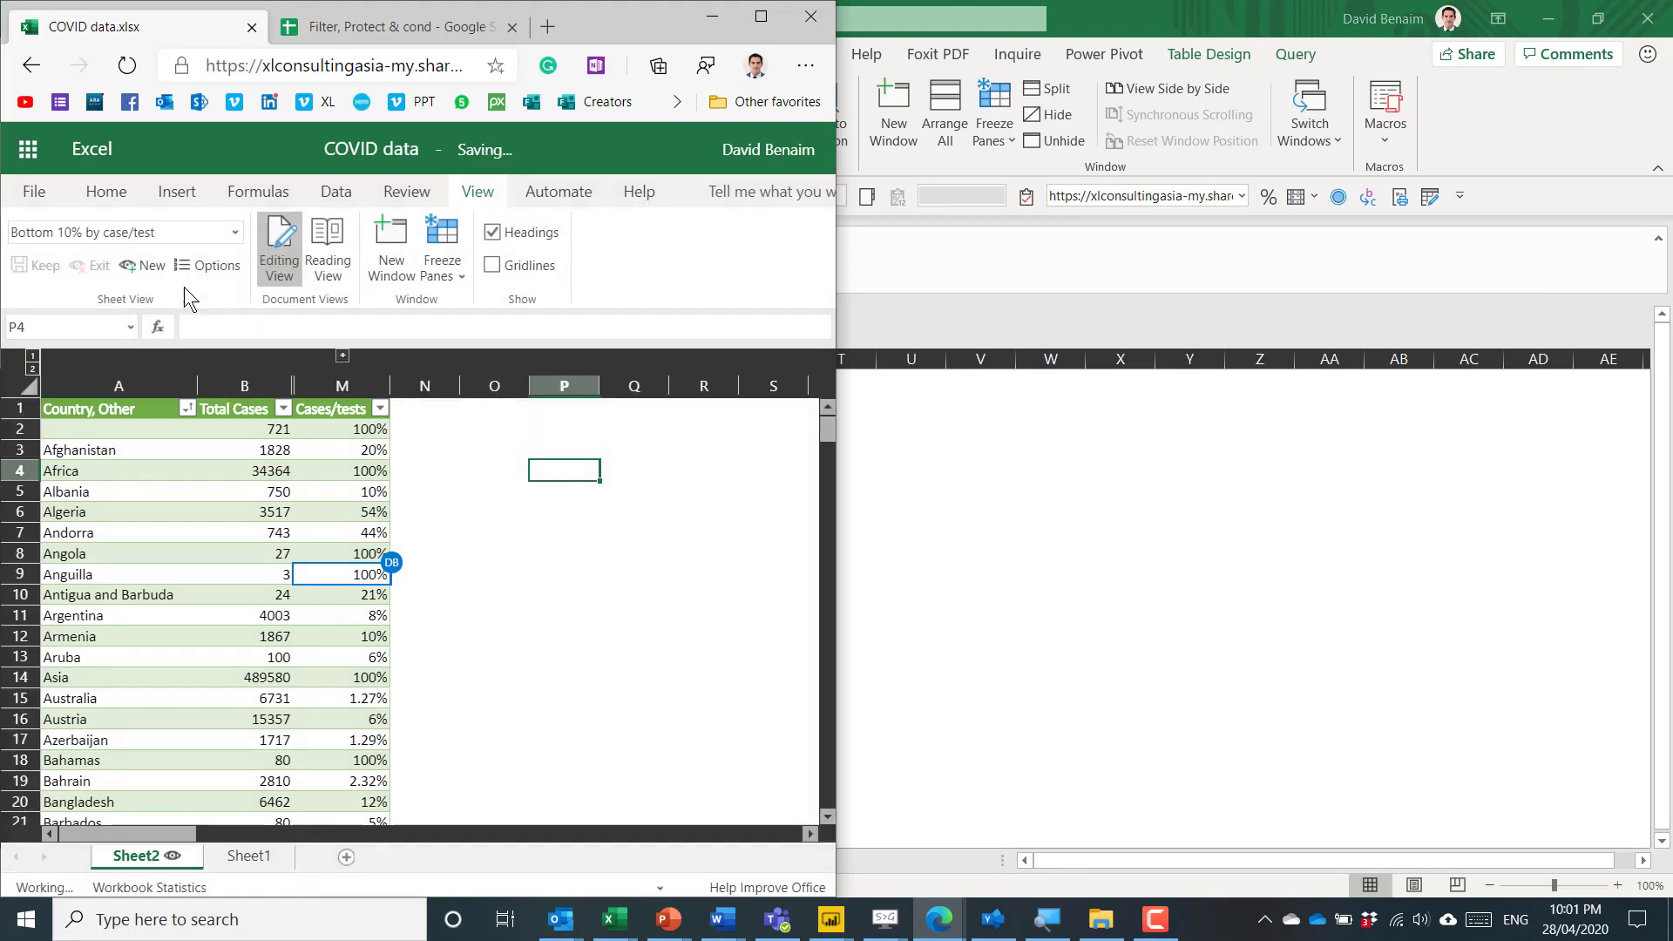
{"action": "left_click", "coordinate": [310, 472]}
{"action": "left_click", "coordinate": [329, 554]}
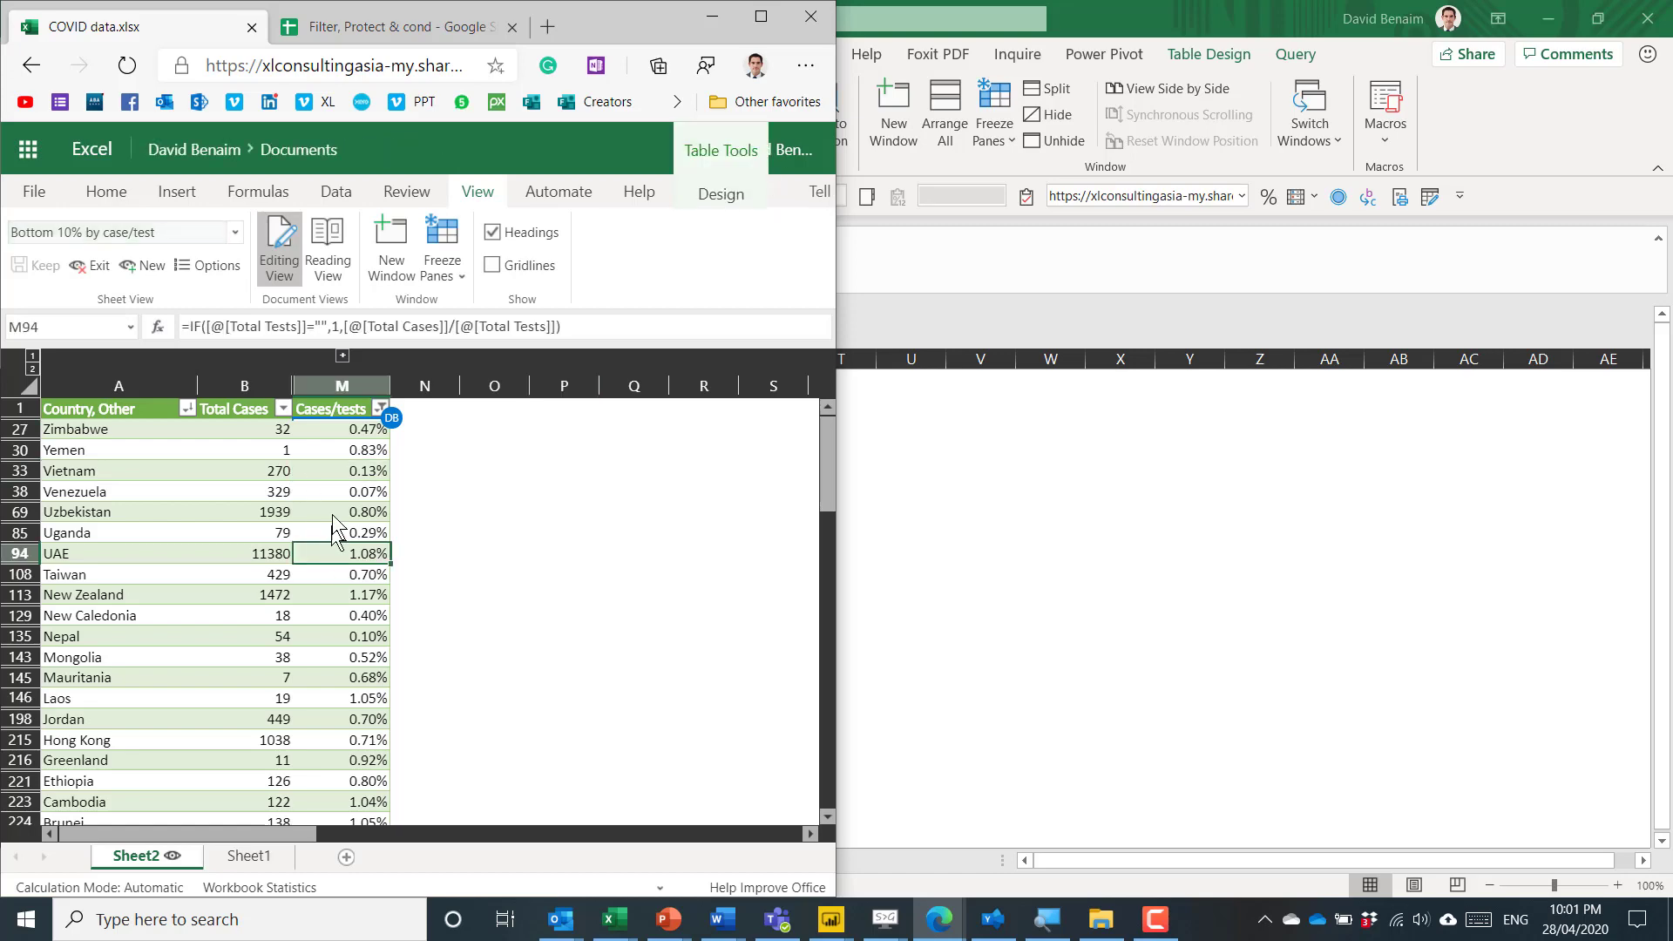
Step: Switch desktop Excel to 'Bottom 10% by case/test' and snap it to the right half
{"action": "left_click", "coordinate": [978, 474]}
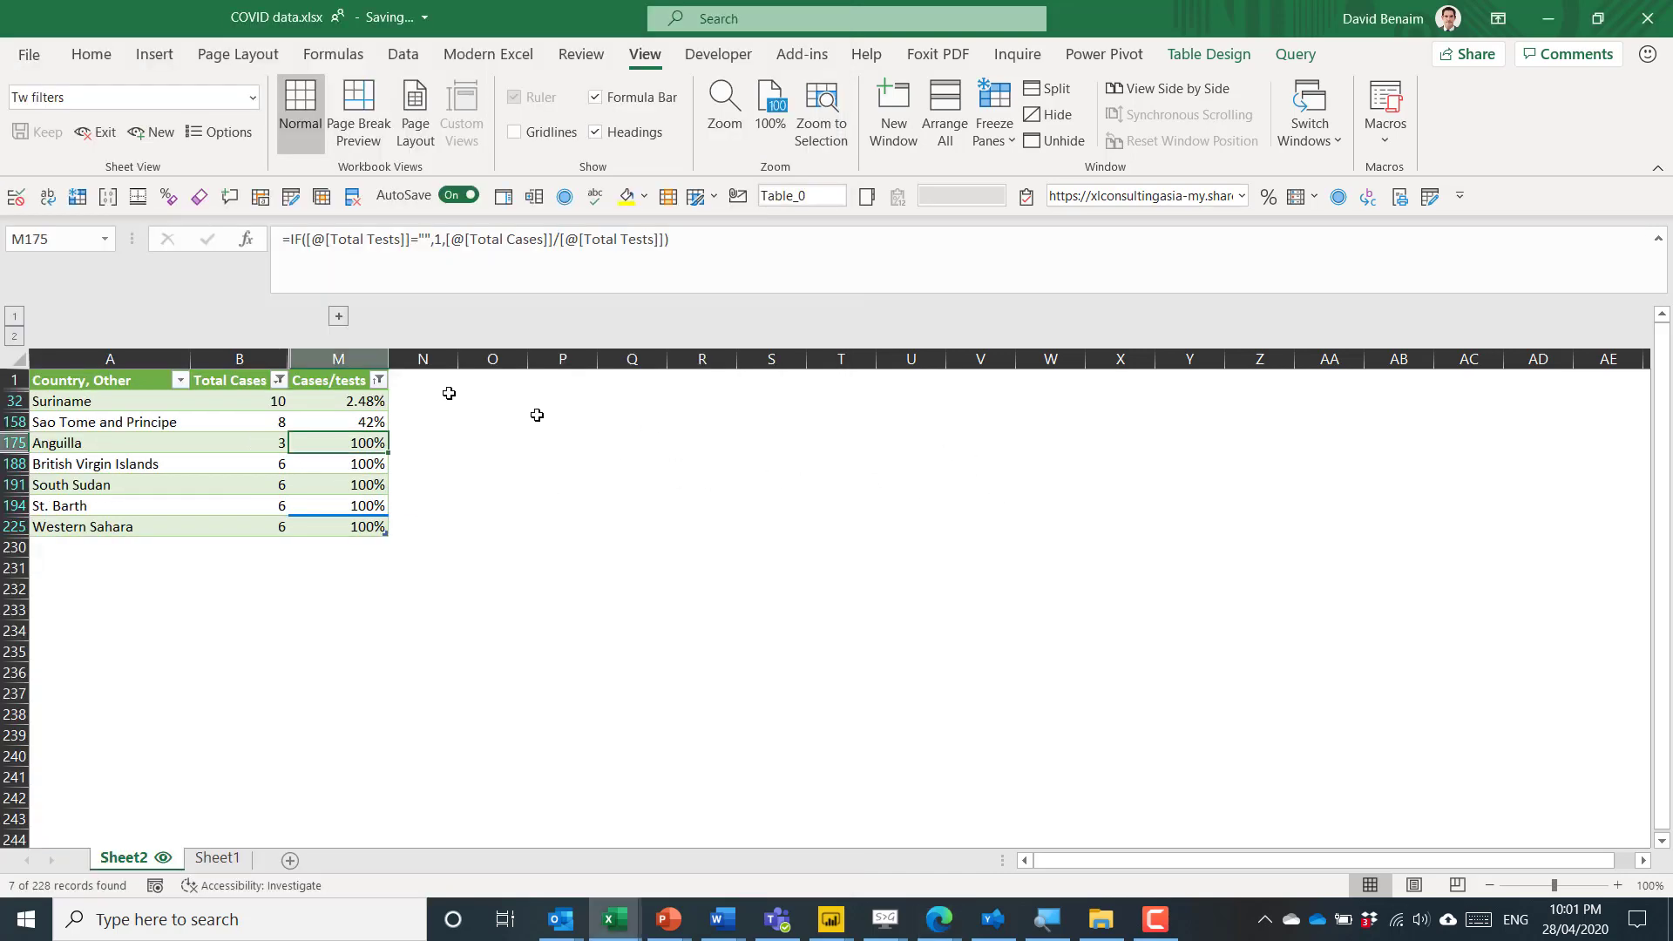
{"action": "left_click", "coordinate": [251, 98]}
{"action": "left_click", "coordinate": [165, 150]}
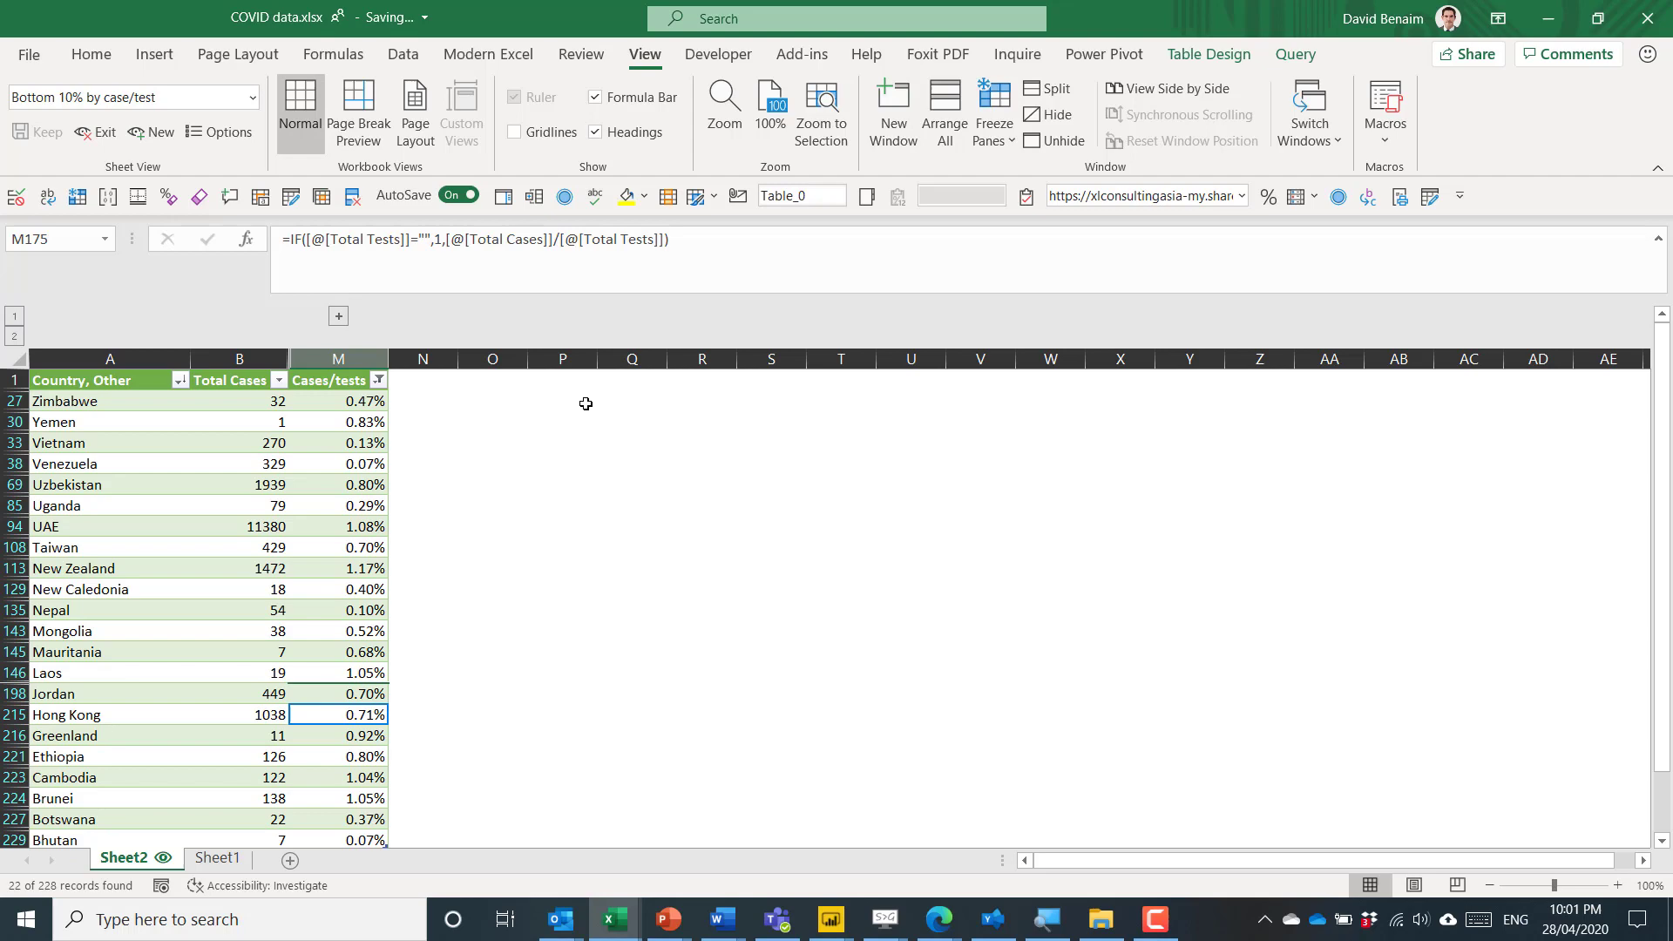
{"action": "key", "text": "super+Right"}
Step: Exit the sheet view in the browser copy so it shows all rows on Default
{"action": "left_click", "coordinate": [566, 430]}
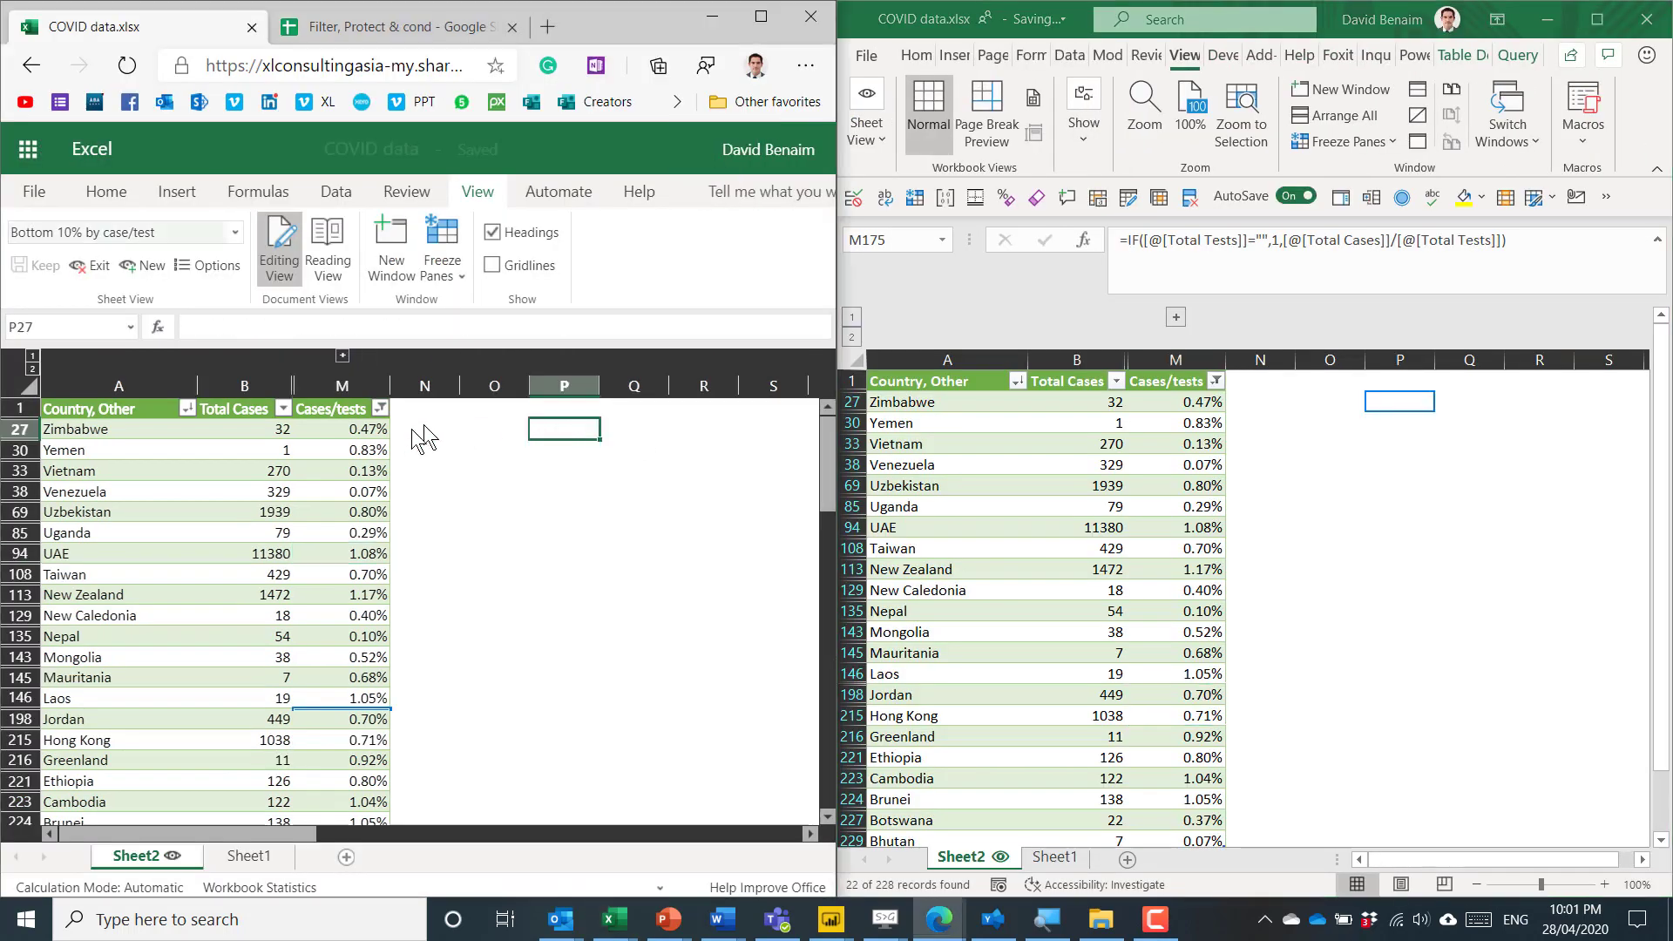
{"action": "left_click", "coordinate": [344, 450]}
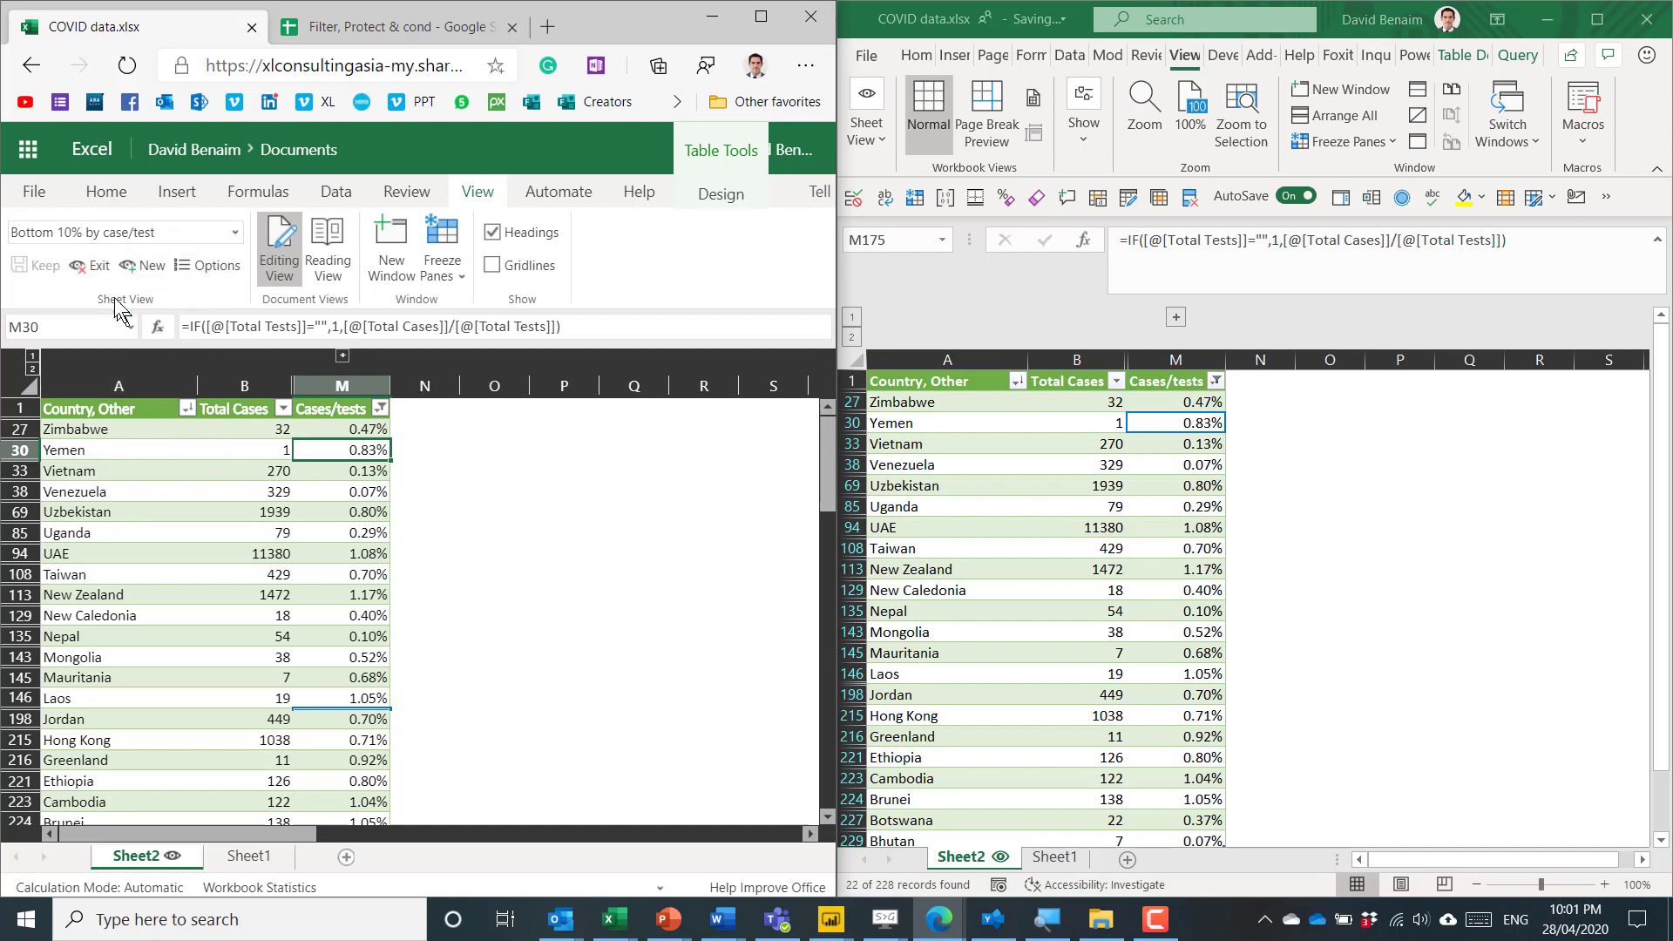
{"action": "left_click", "coordinate": [91, 265]}
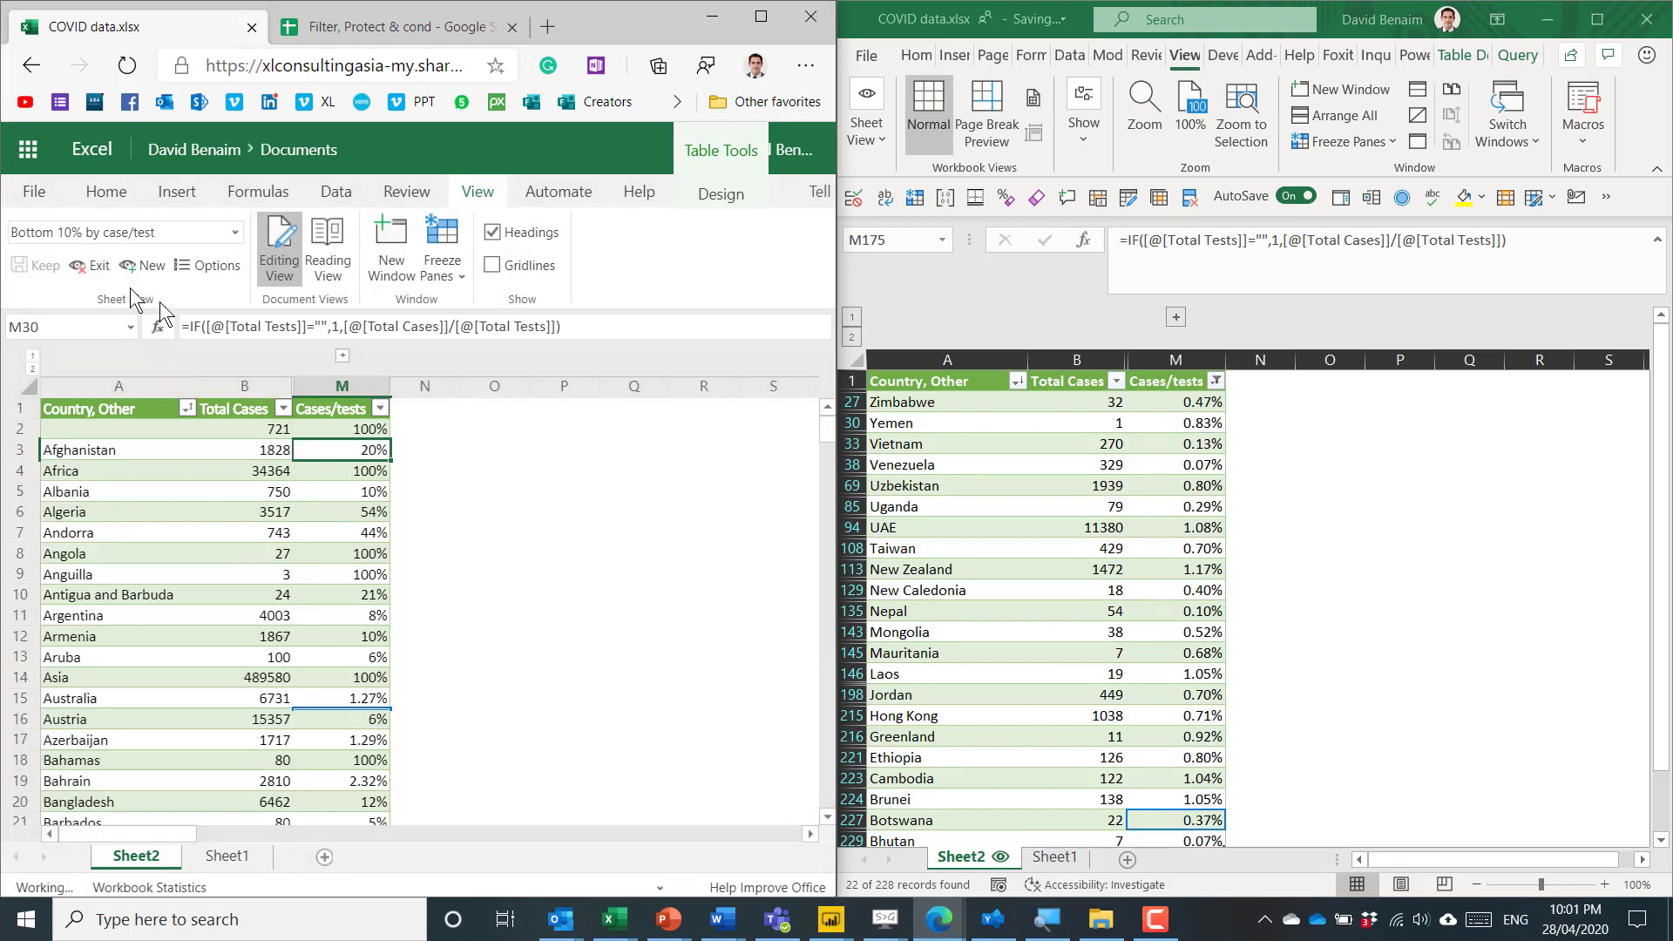
{"action": "left_click", "coordinate": [344, 452]}
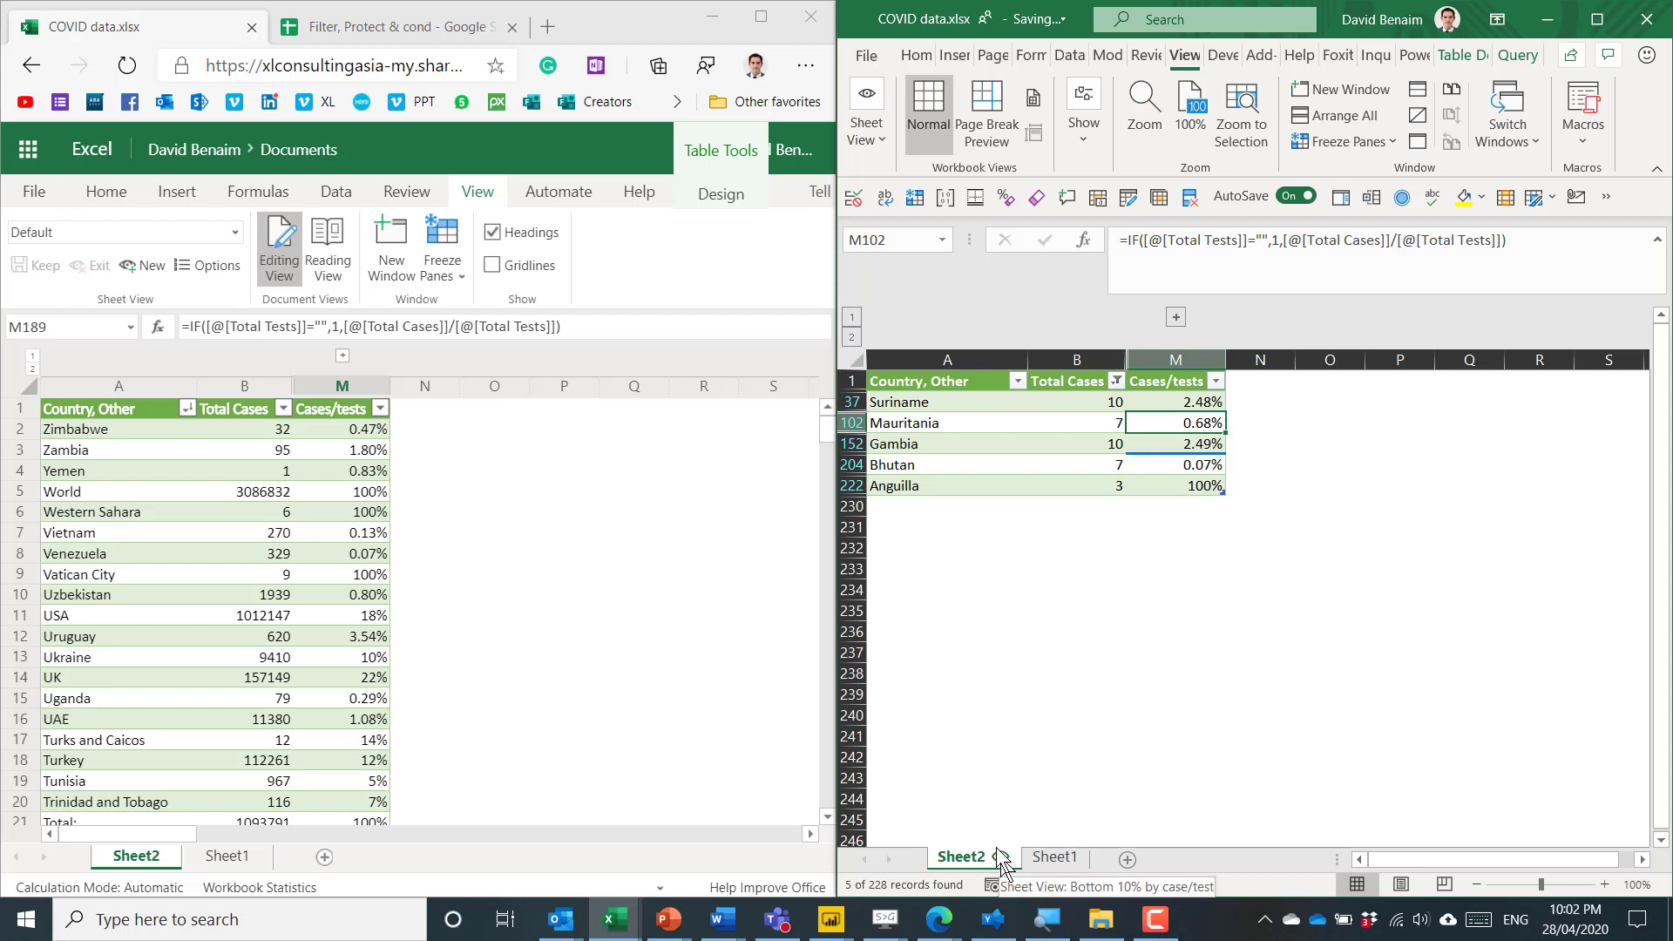
{"action": "left_click", "coordinate": [1192, 404]}
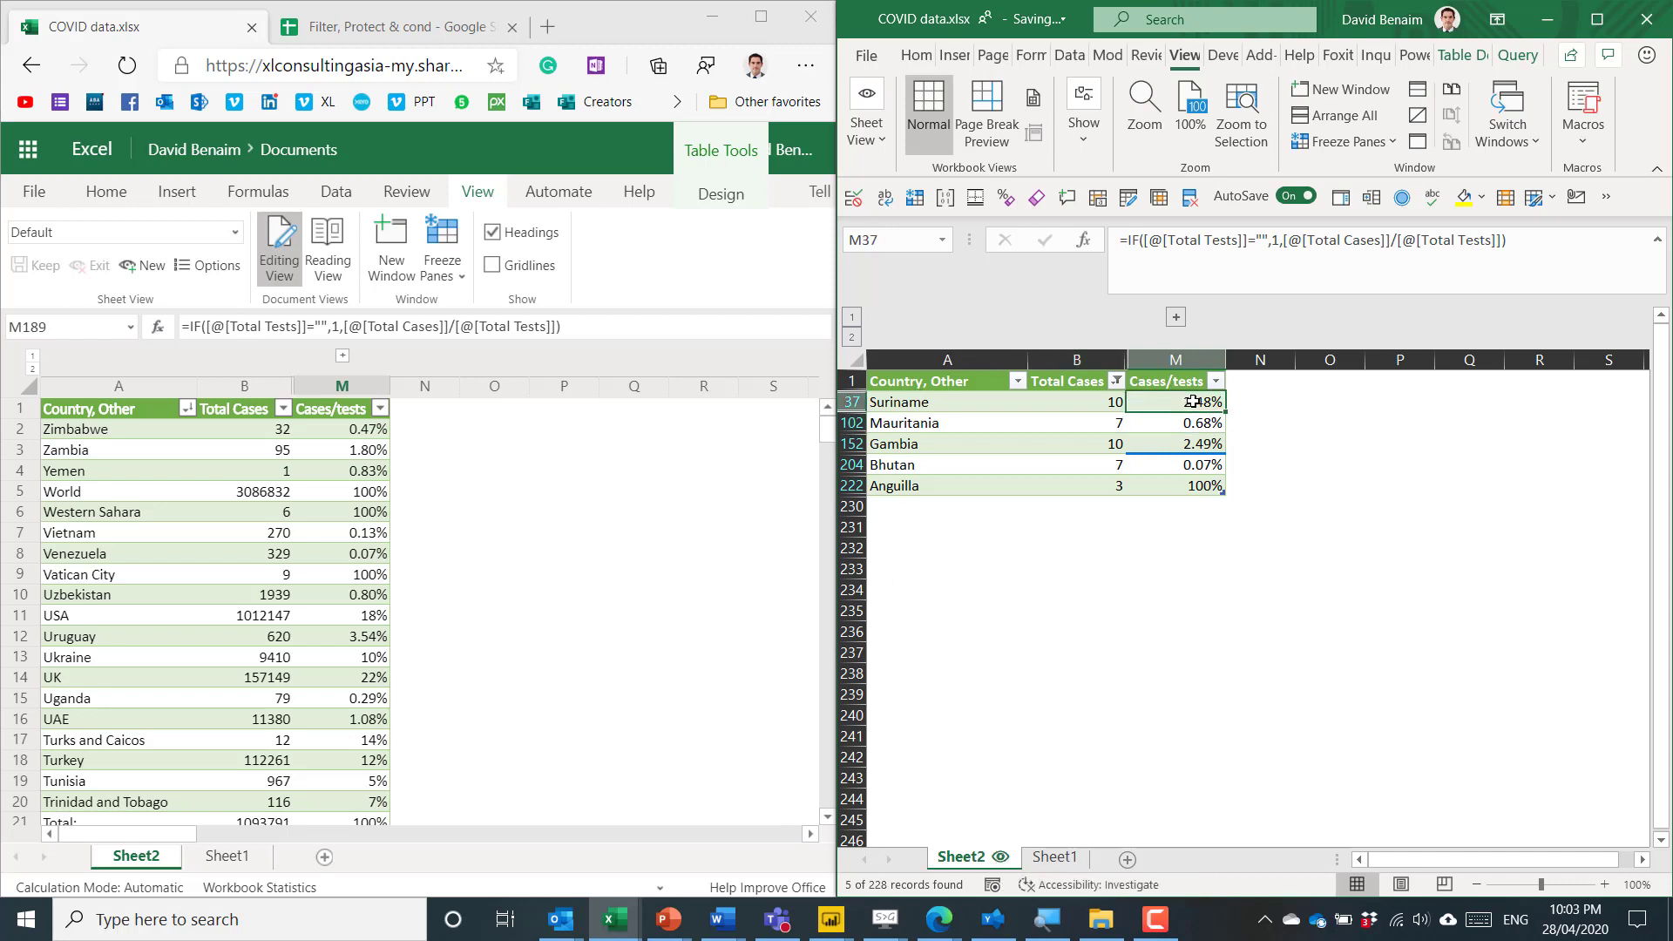
Step: Jump to the table's last row and inspect the Weekday column's Wed formula
{"action": "key", "text": "ctrl+Down"}
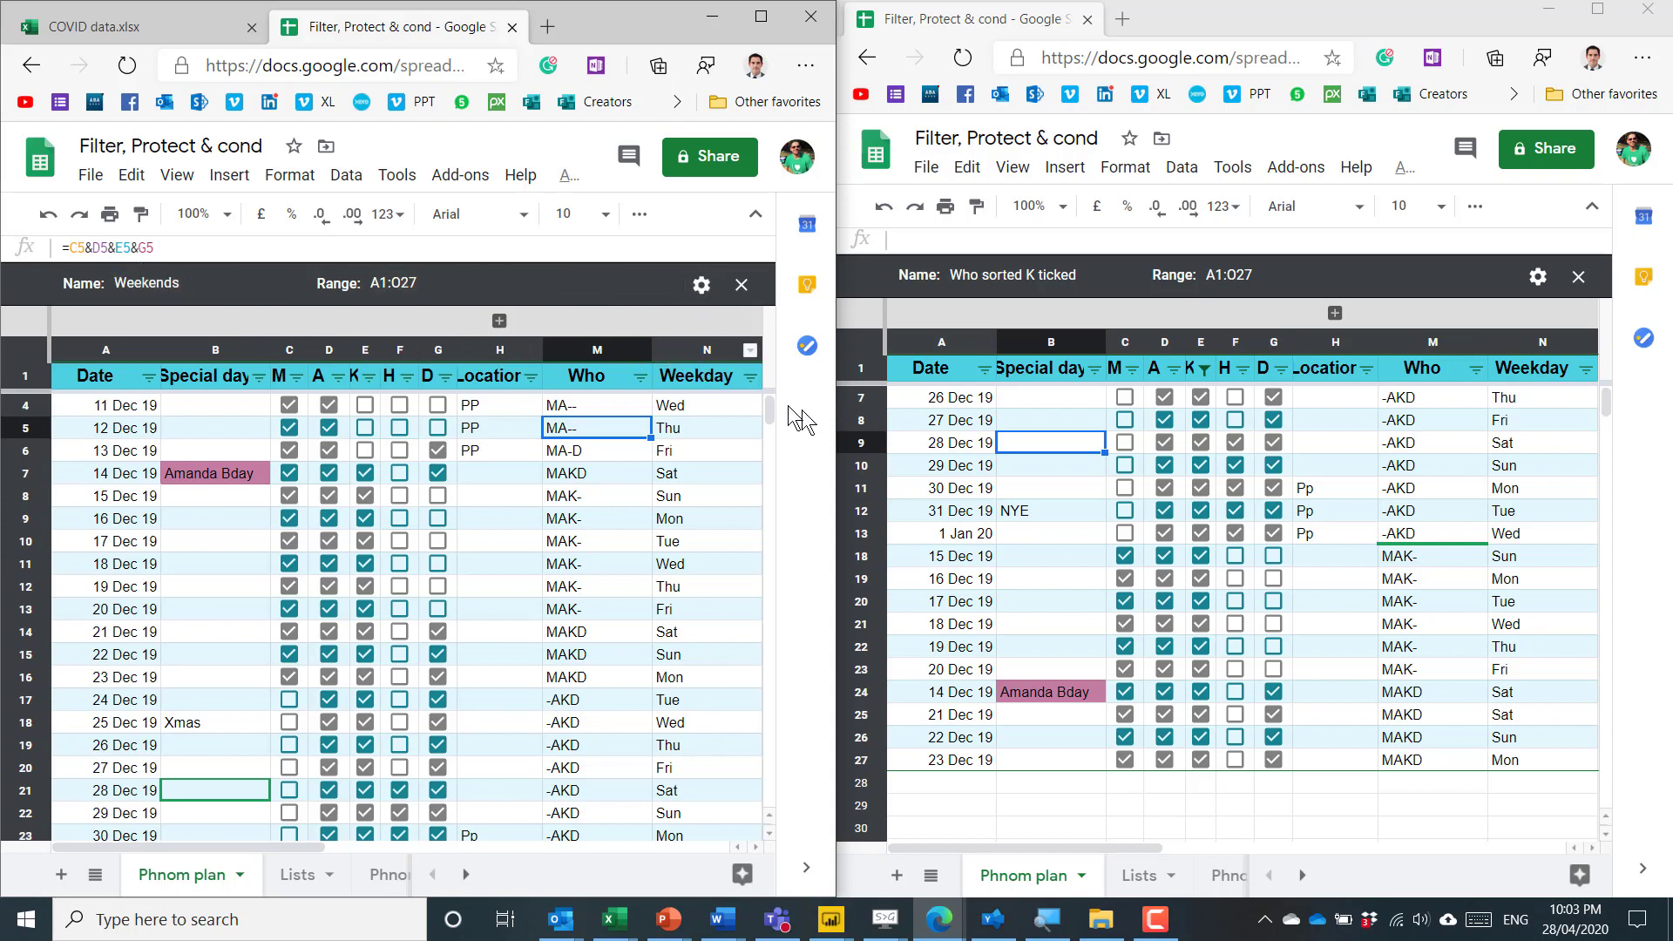
{"action": "left_click", "coordinate": [715, 405]}
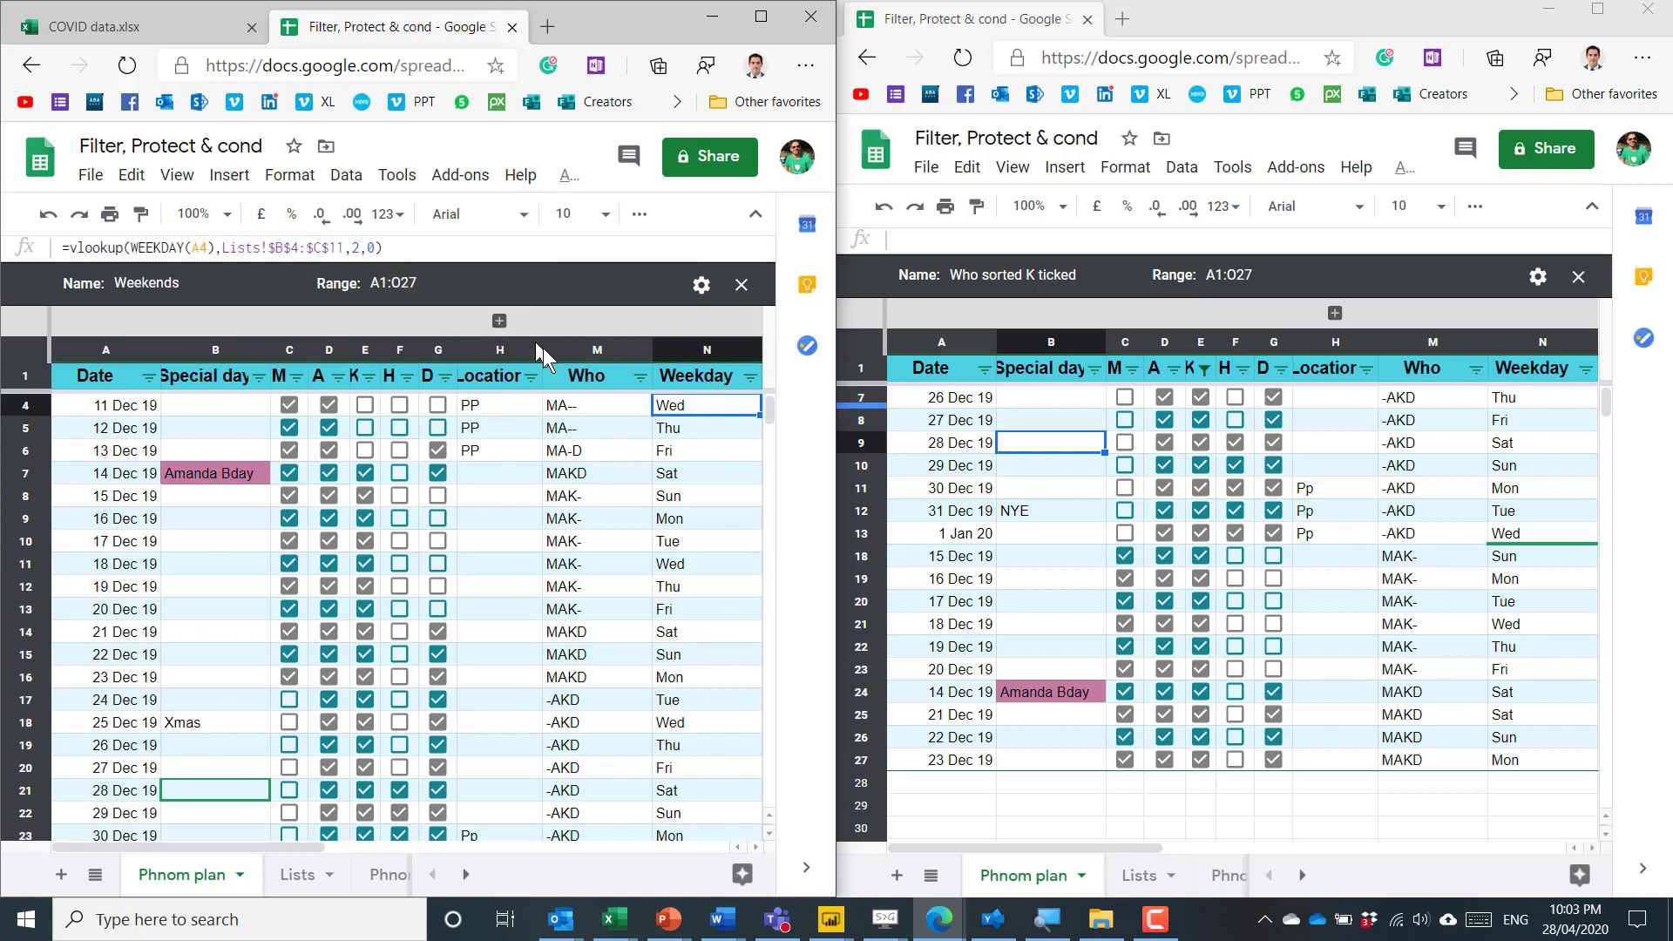
{"action": "left_click", "coordinate": [673, 377]}
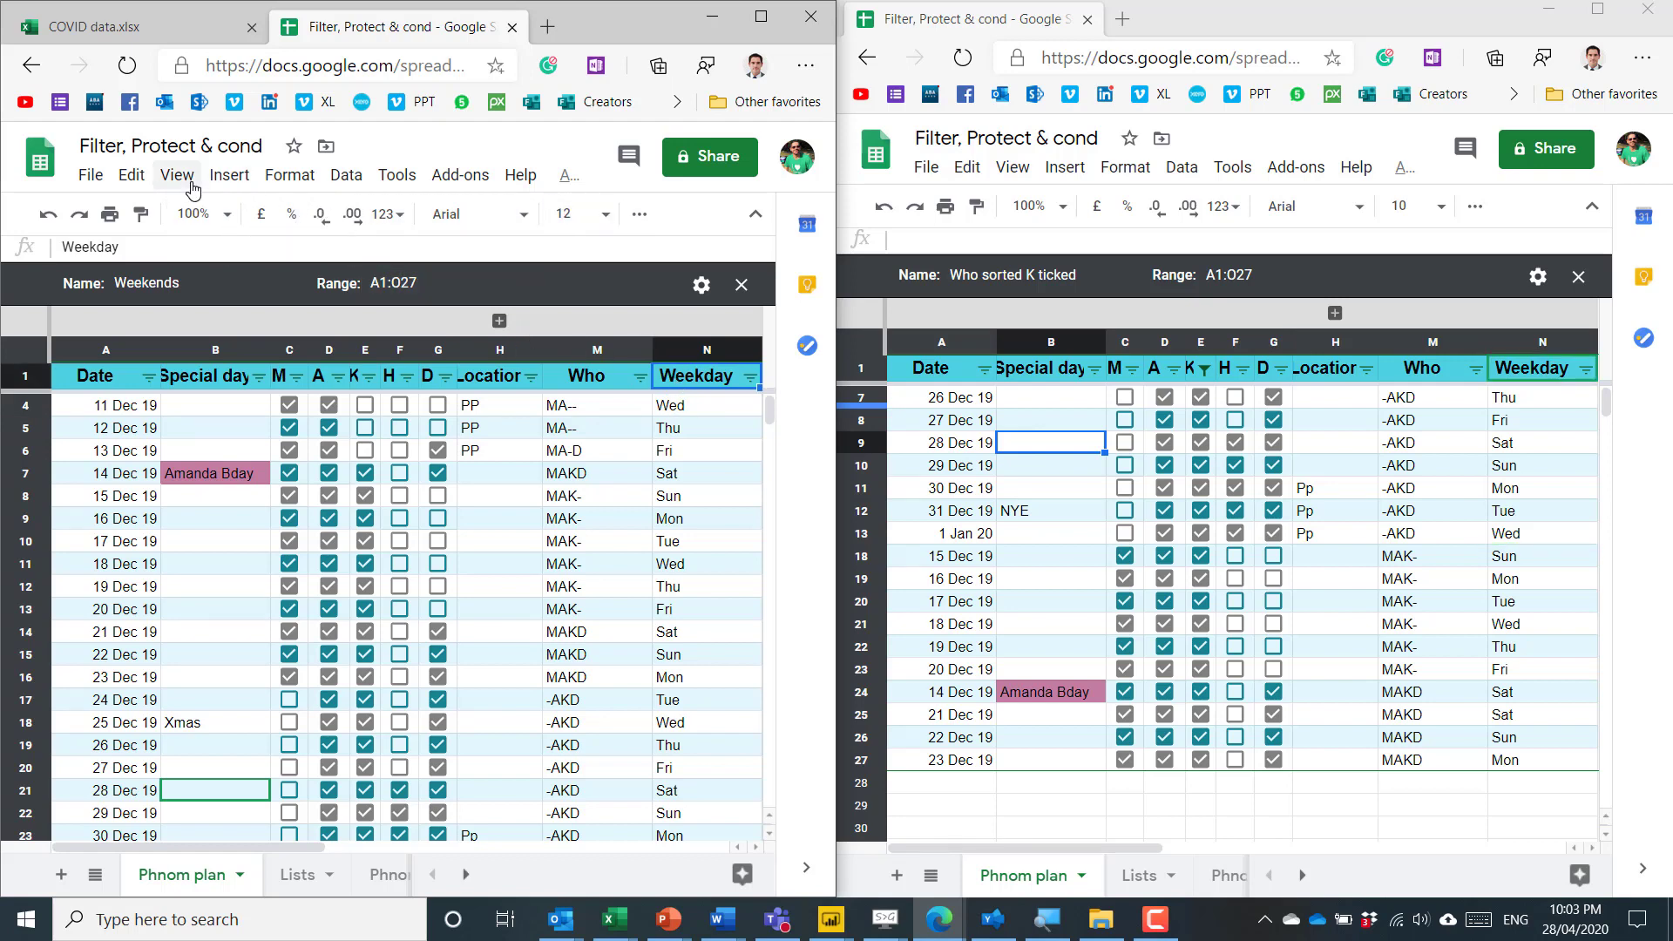
Step: Close the Weekends filter view in the left window via Data > Filter views
{"action": "left_click", "coordinate": [333, 178]}
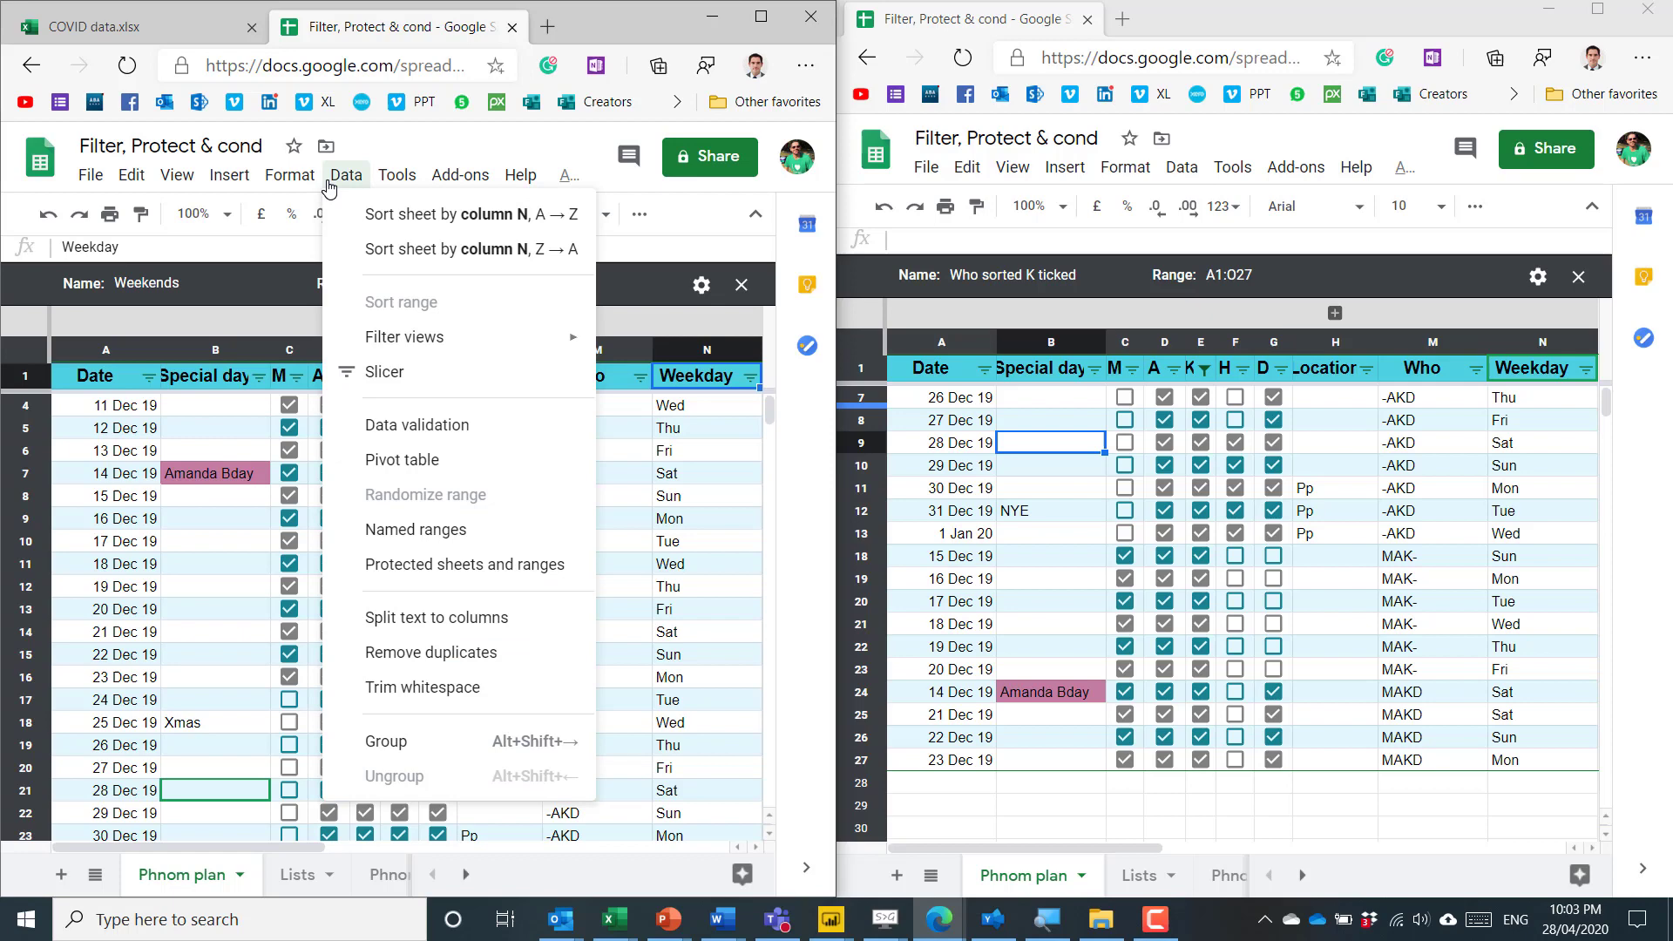
{"action": "mouse_move", "coordinate": [486, 349]}
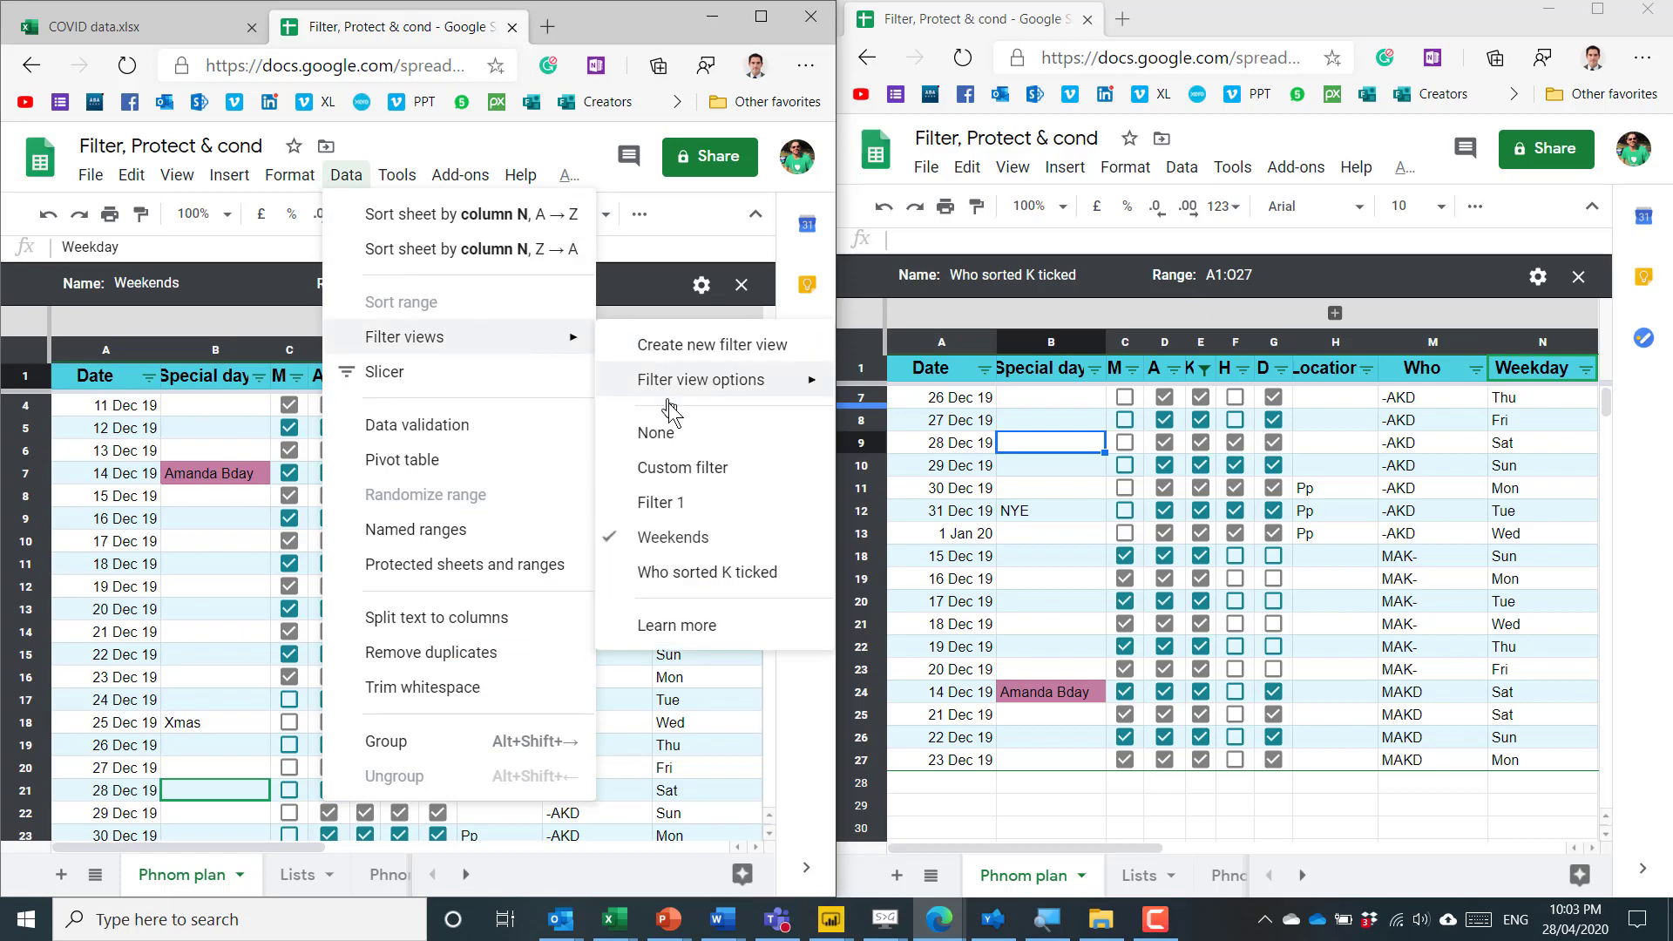
{"action": "left_click", "coordinate": [656, 433]}
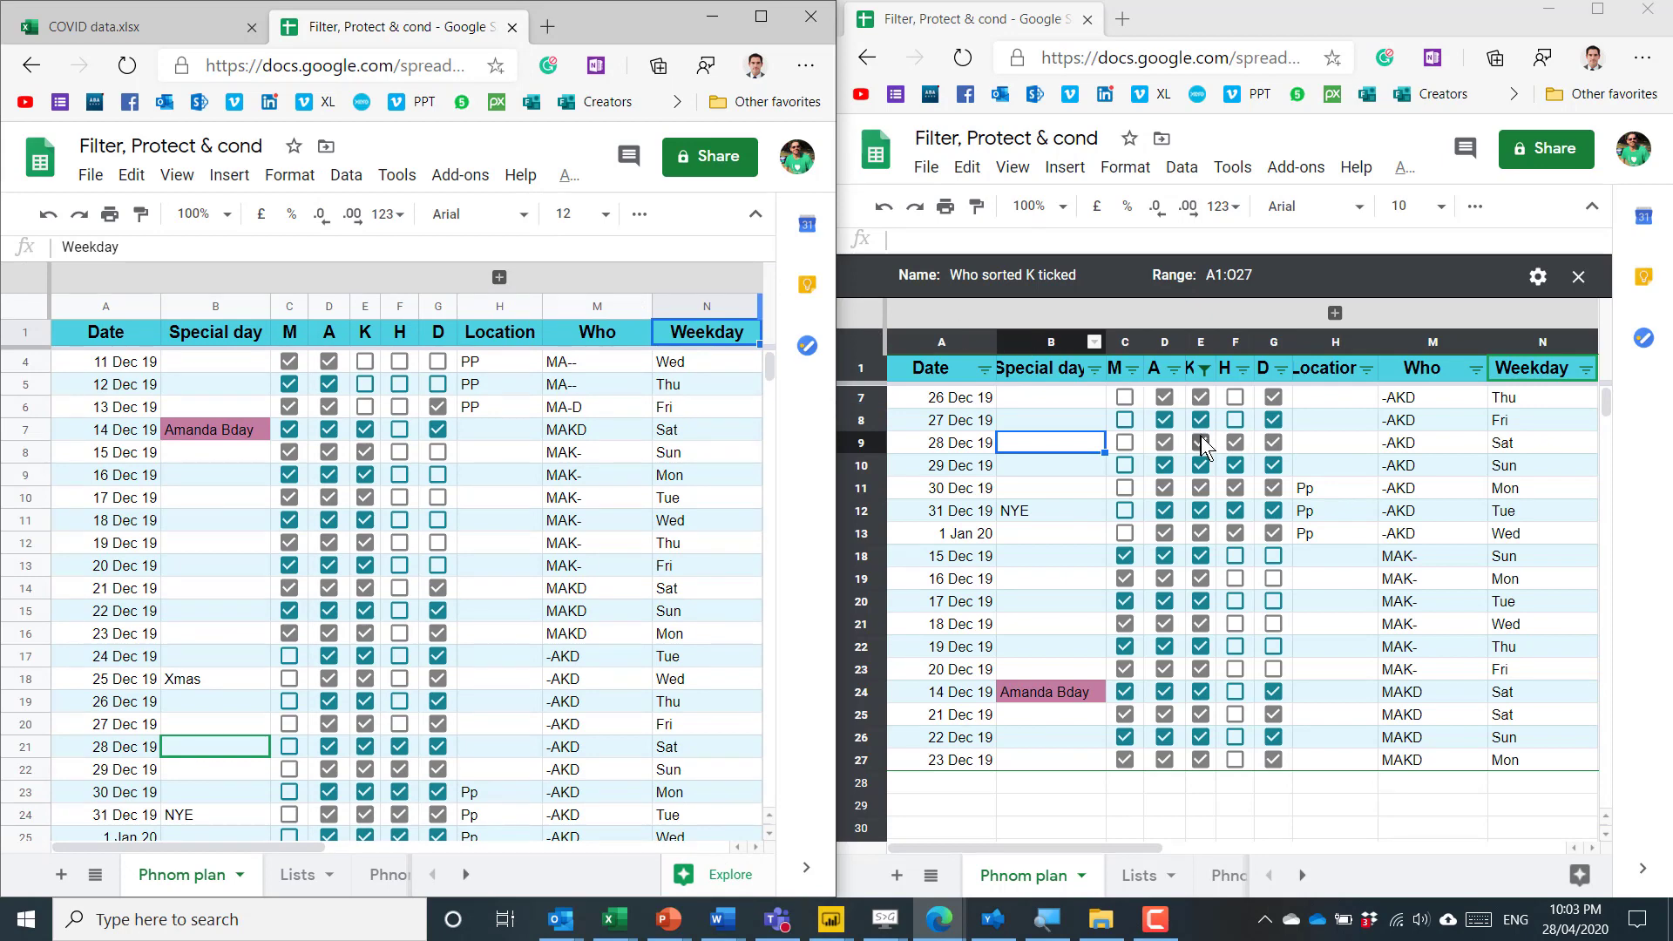
Step: Close the 'Who sorted K ticked' filter view in the right window
{"action": "left_click", "coordinate": [1388, 445]}
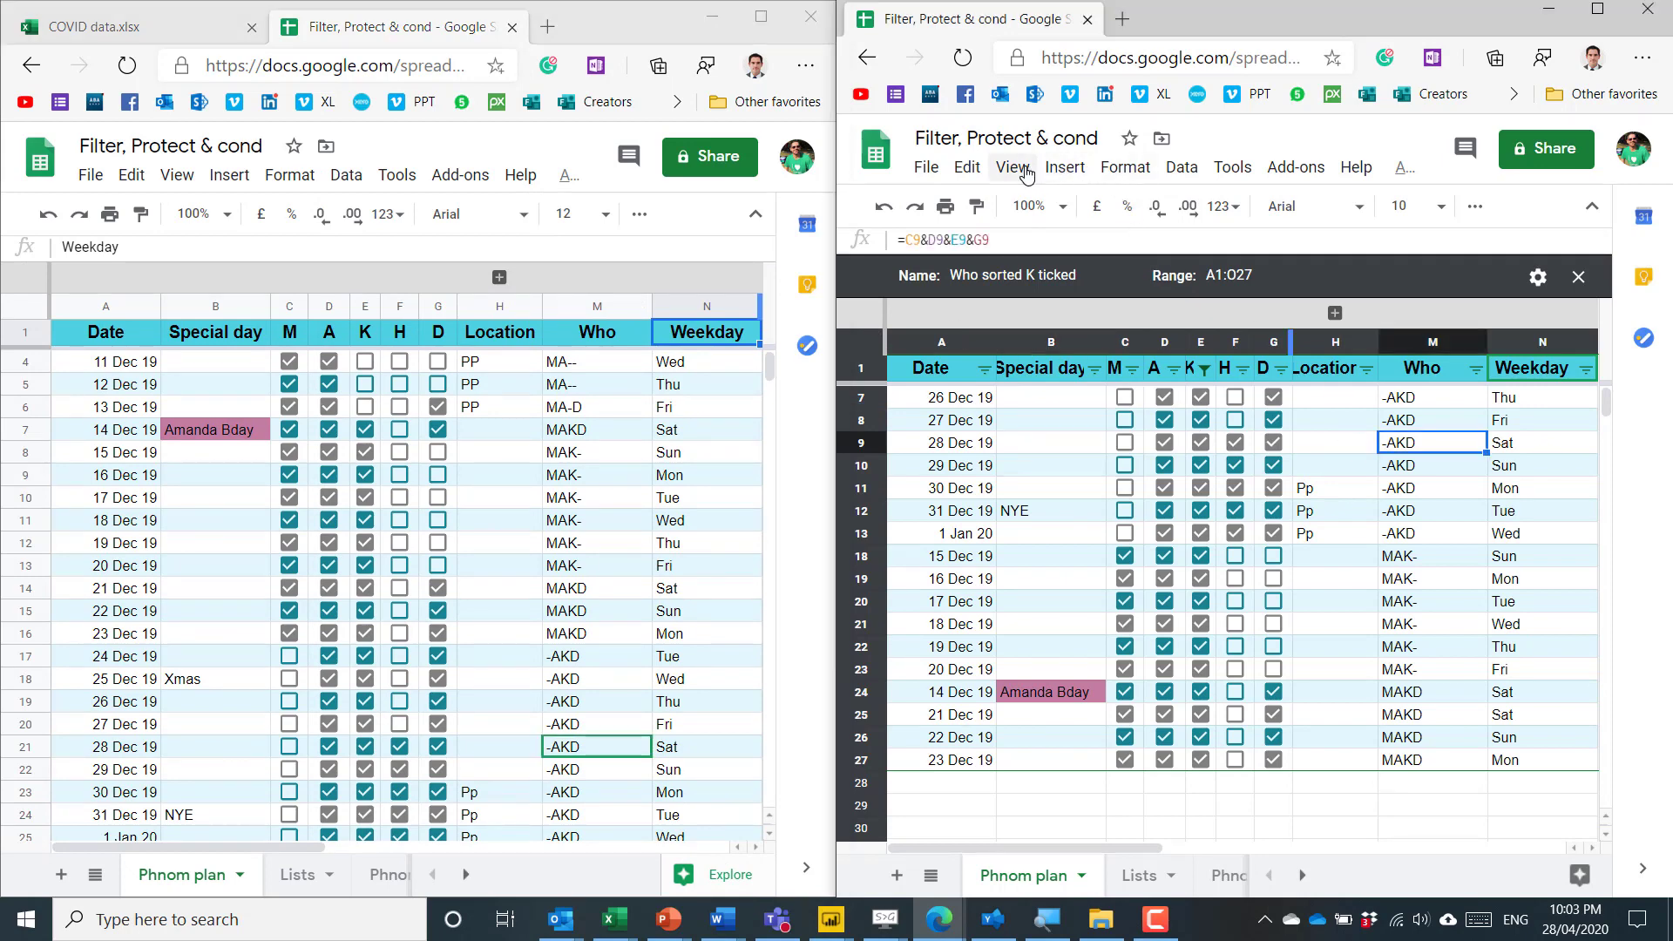
{"action": "left_click", "coordinate": [1182, 167]}
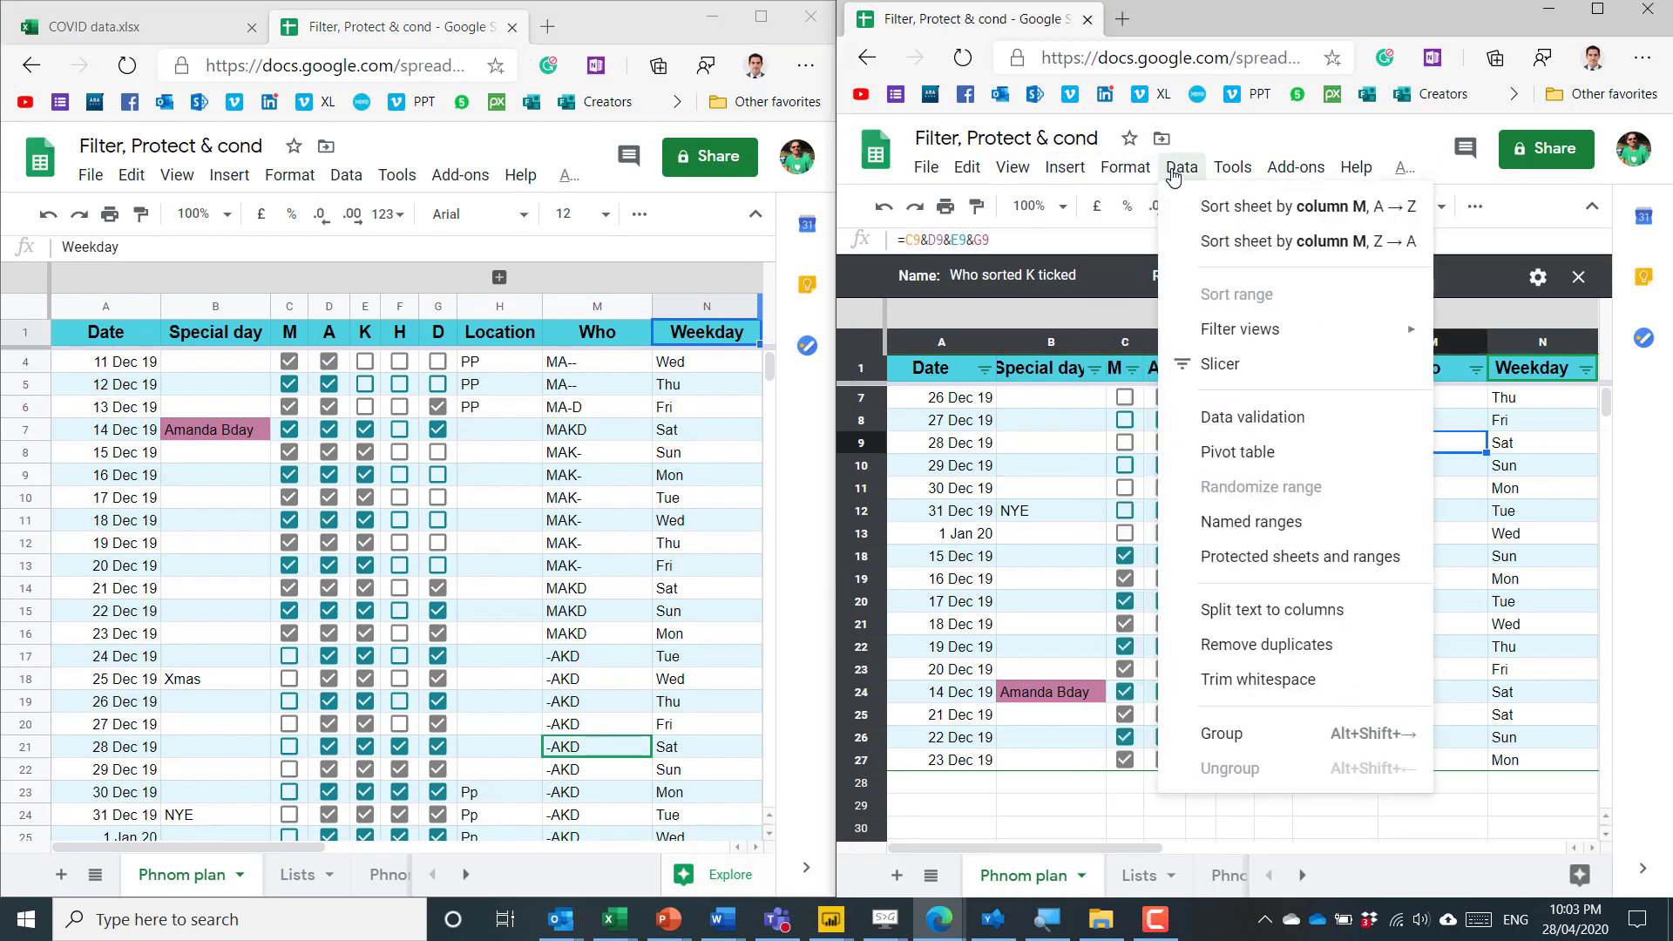
{"action": "mouse_move", "coordinate": [1224, 332]}
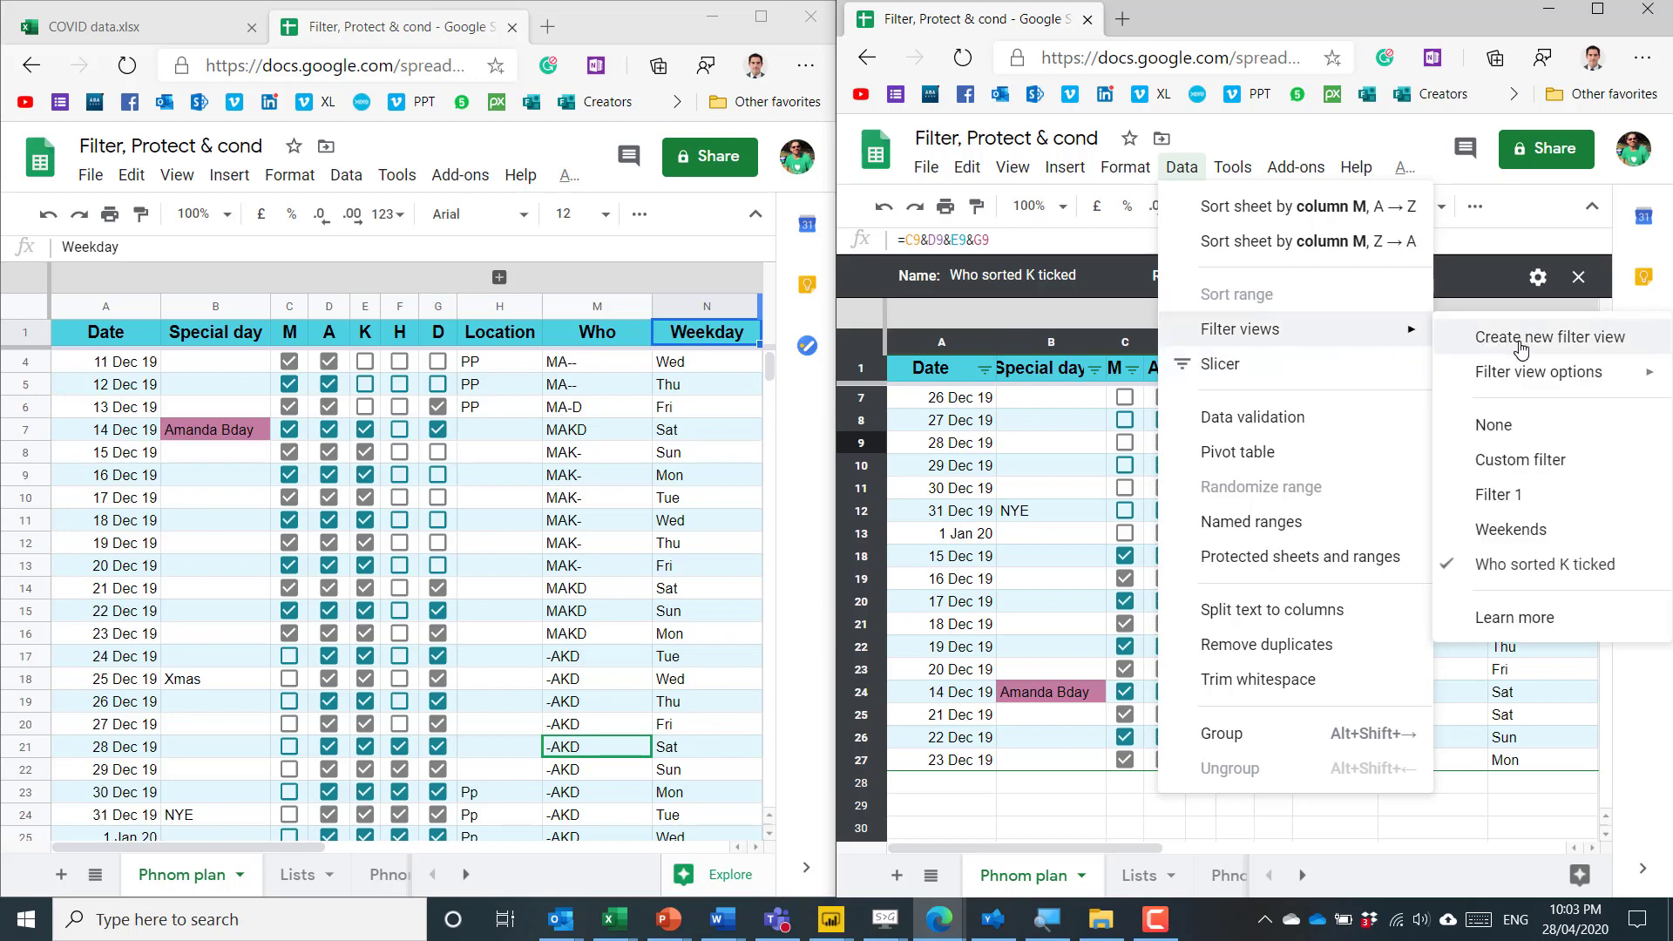
{"action": "left_click", "coordinate": [1497, 424]}
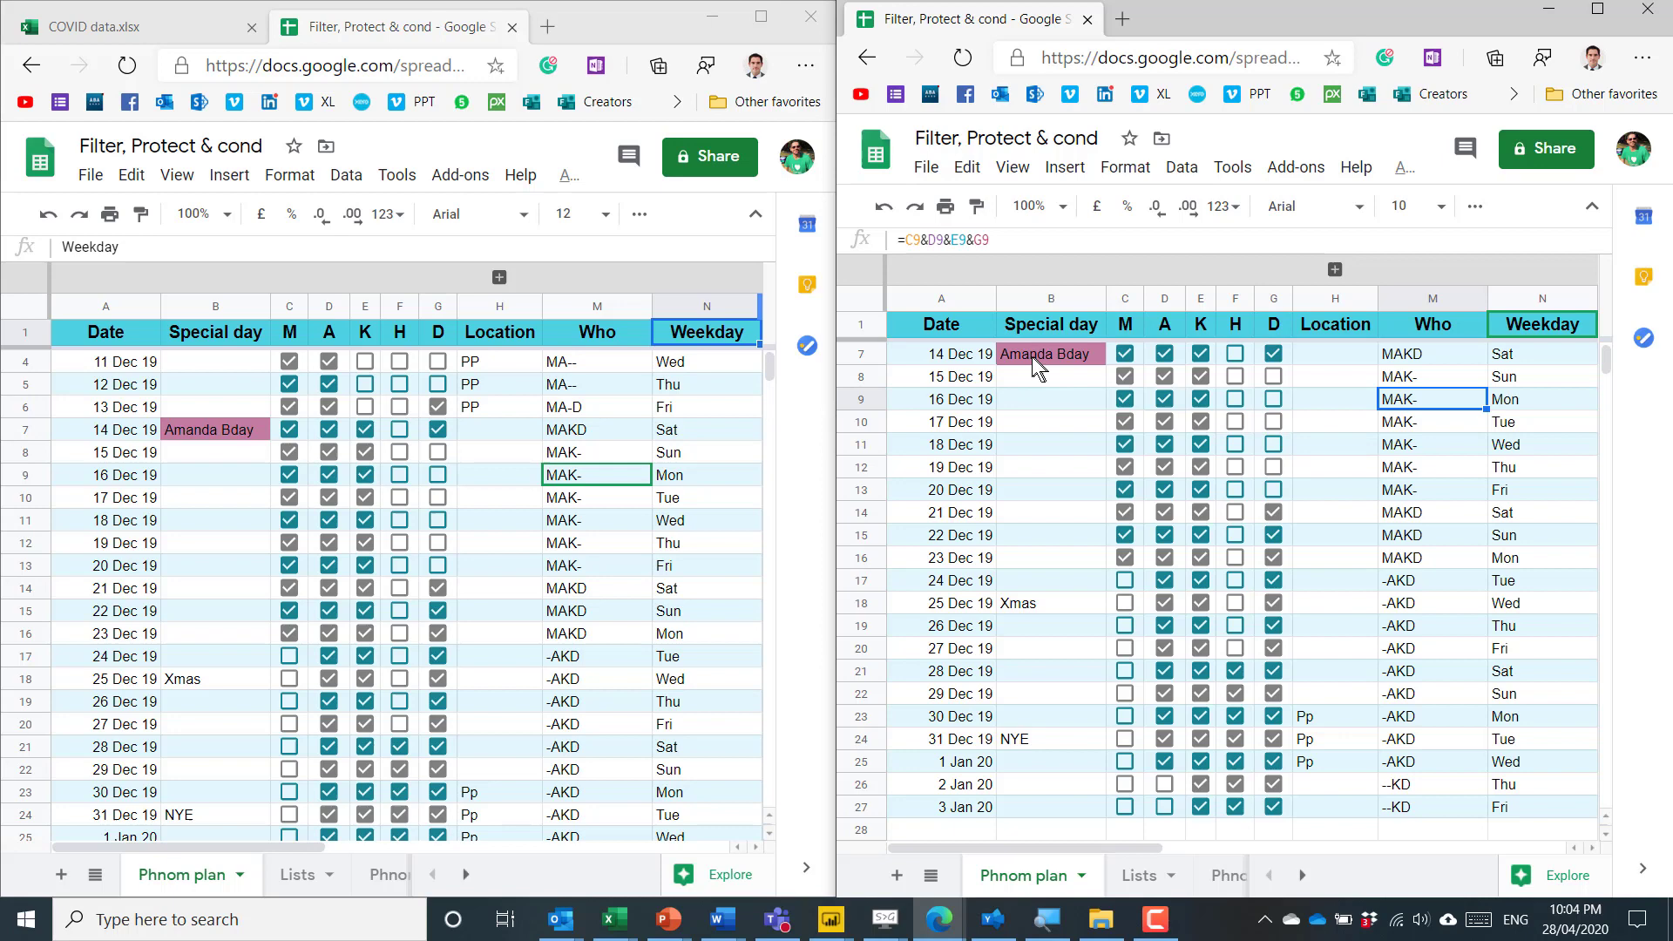
{"action": "left_click", "coordinate": [1095, 332]}
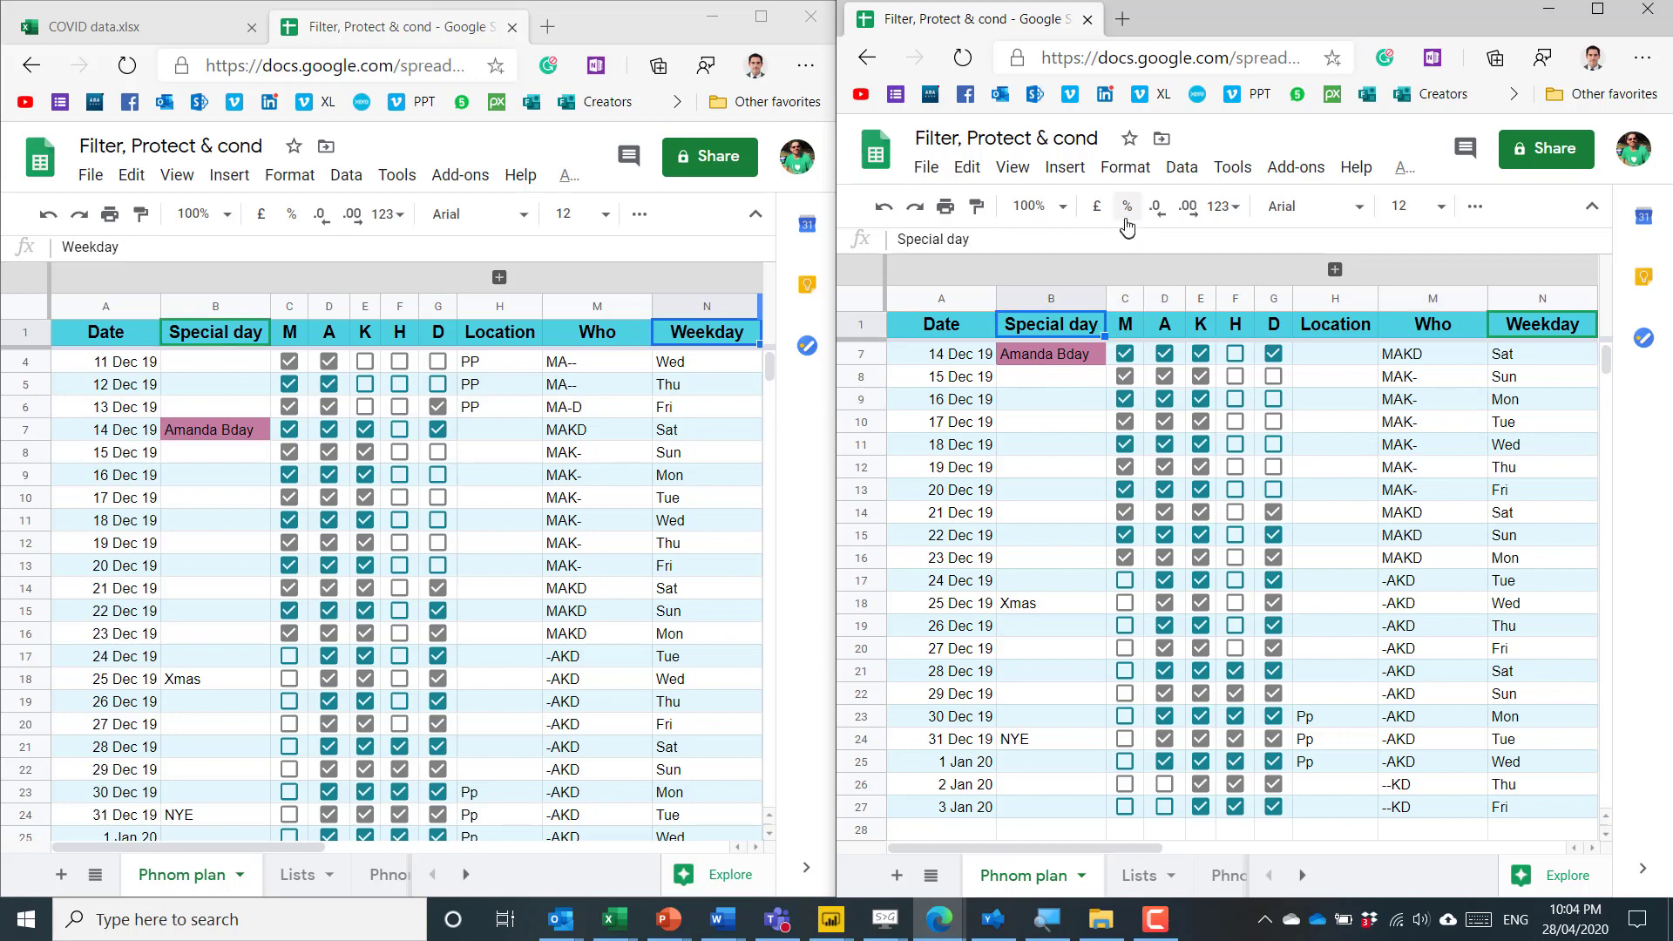
{"action": "left_click", "coordinate": [1193, 181]}
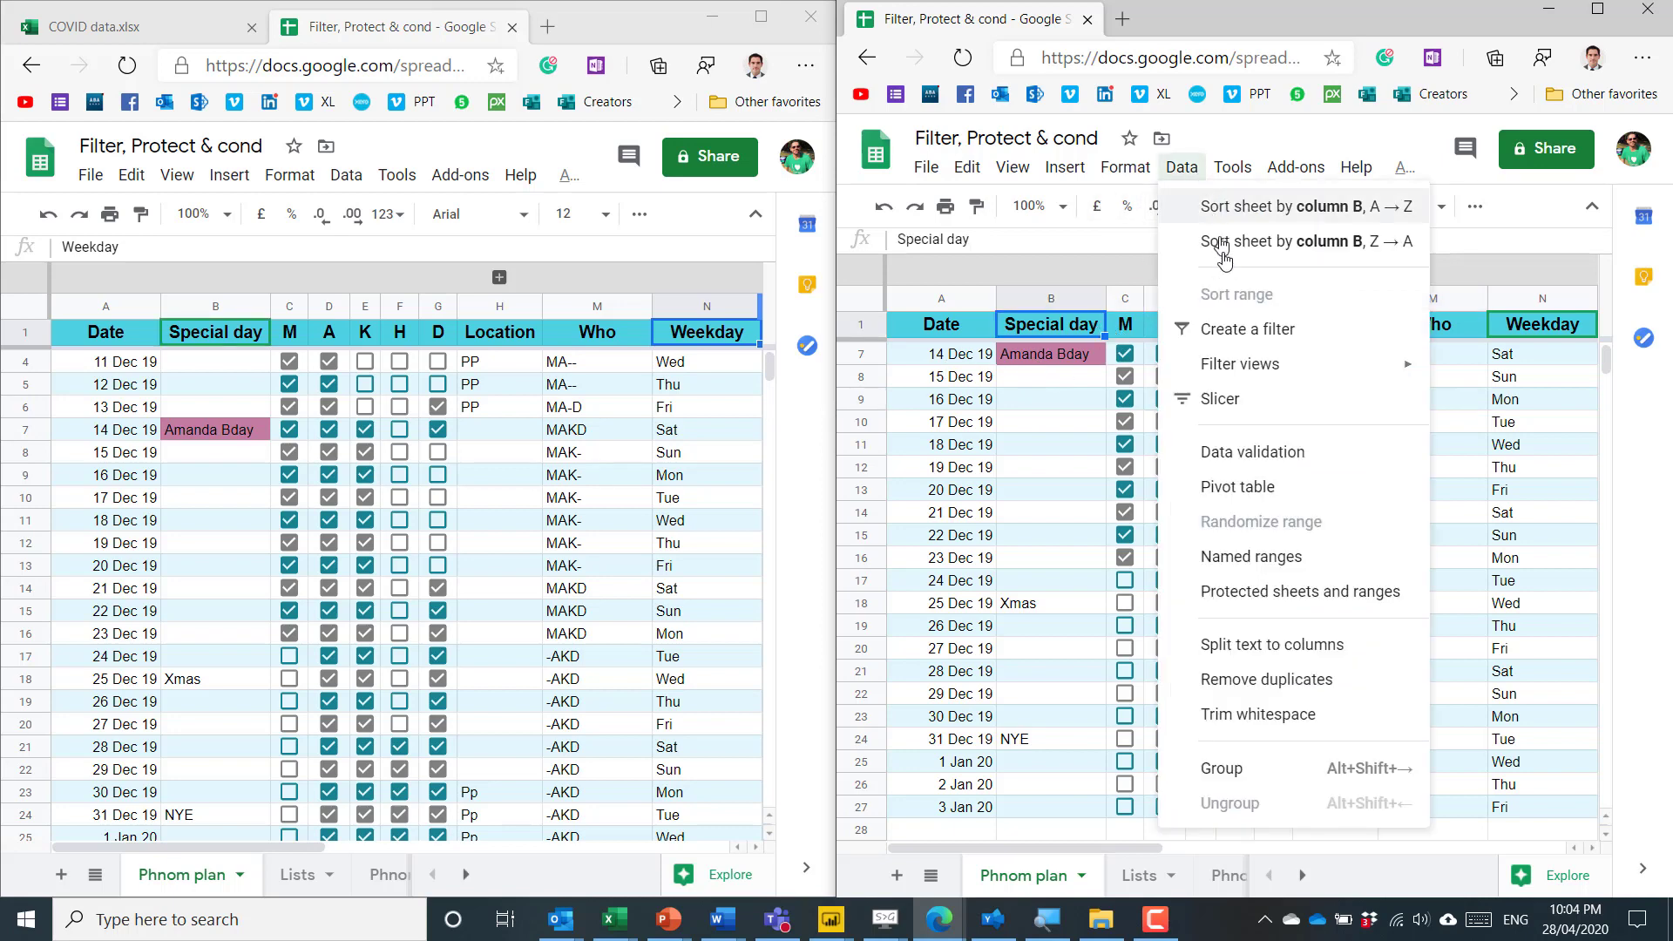
Step: Turn on a filter for the Phnom plan table and clear every Date value, hiding all rows
{"action": "left_click", "coordinate": [1241, 329]}
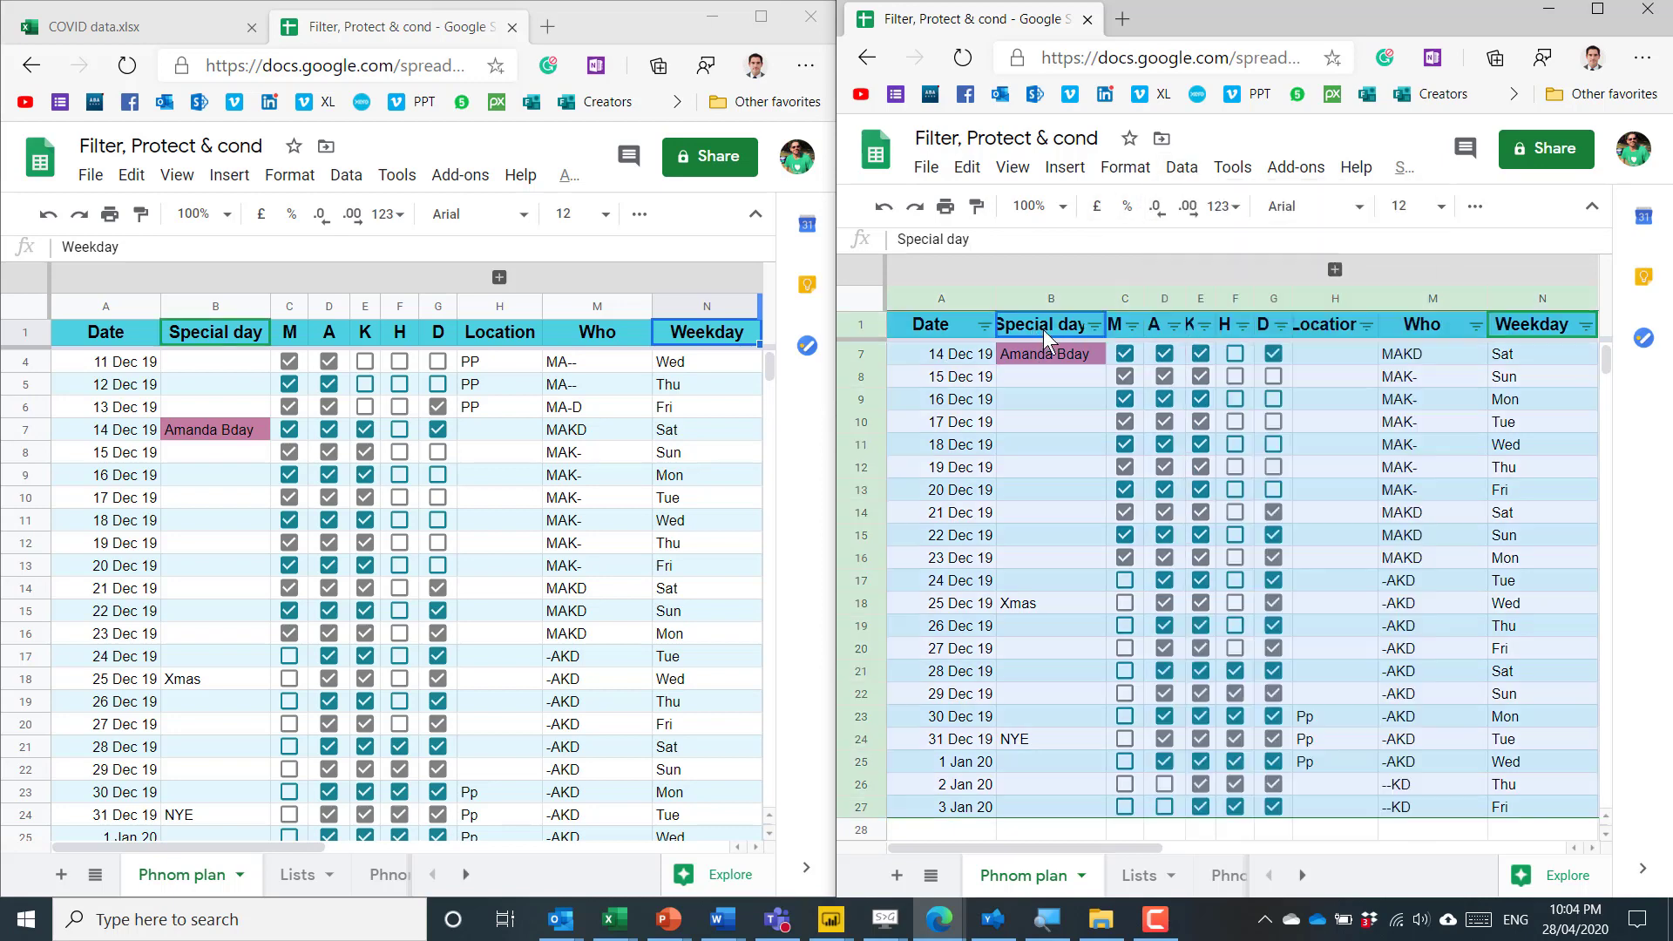
{"action": "left_click", "coordinate": [985, 327]}
{"action": "left_click", "coordinate": [1083, 597]}
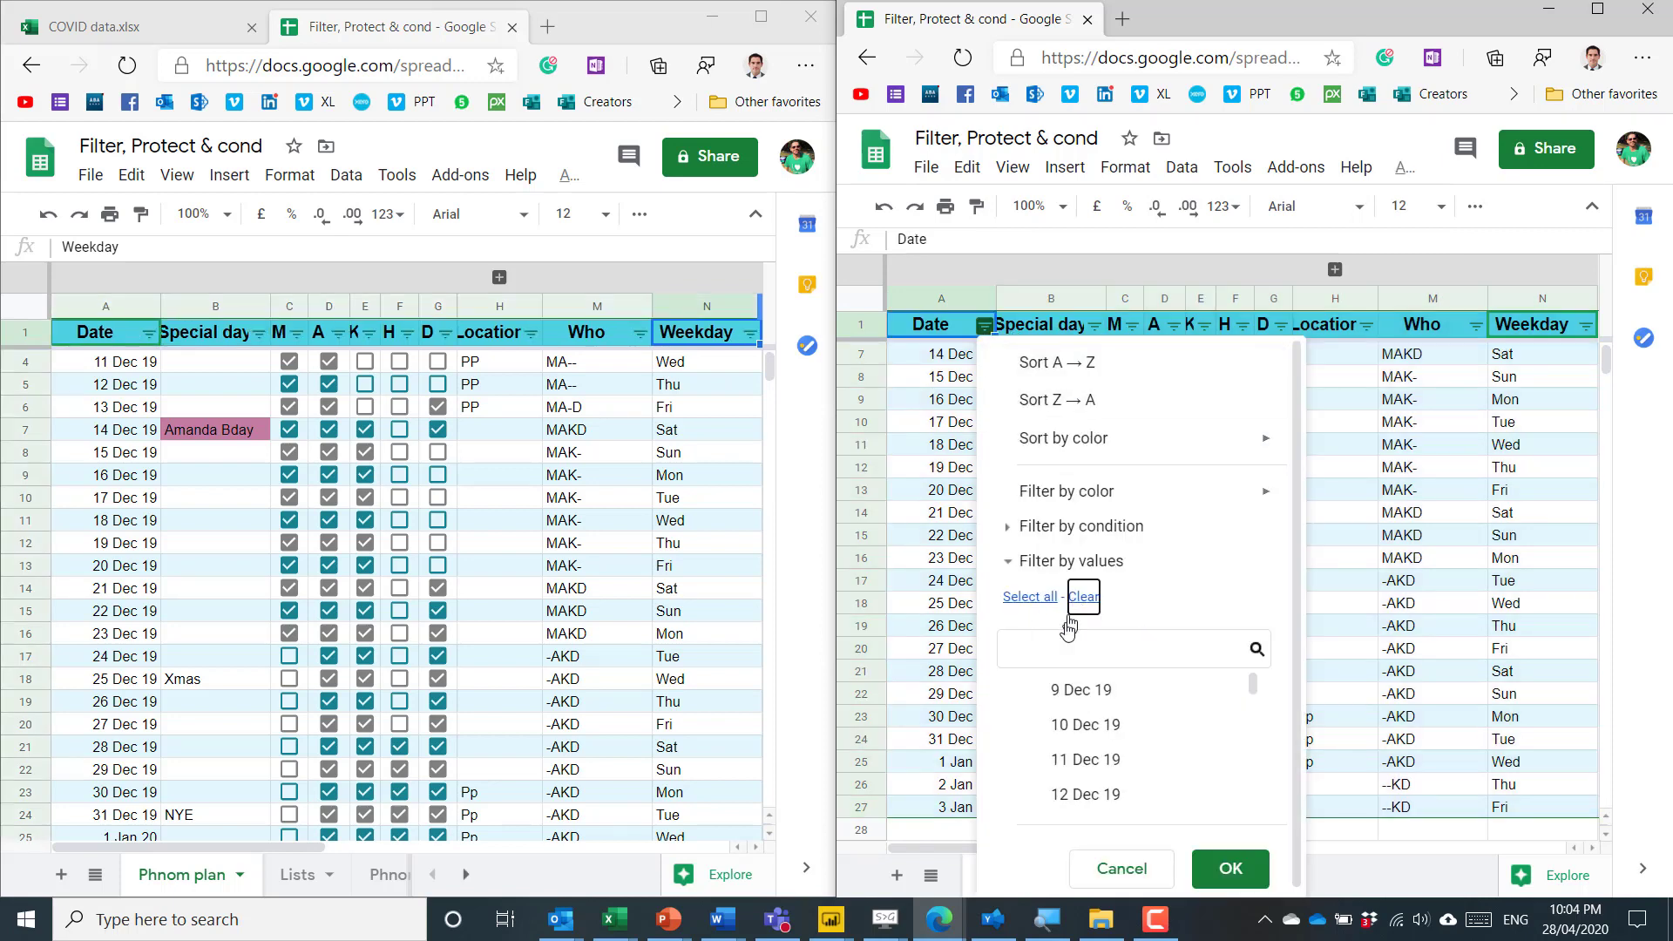
{"action": "left_click", "coordinate": [1230, 868]}
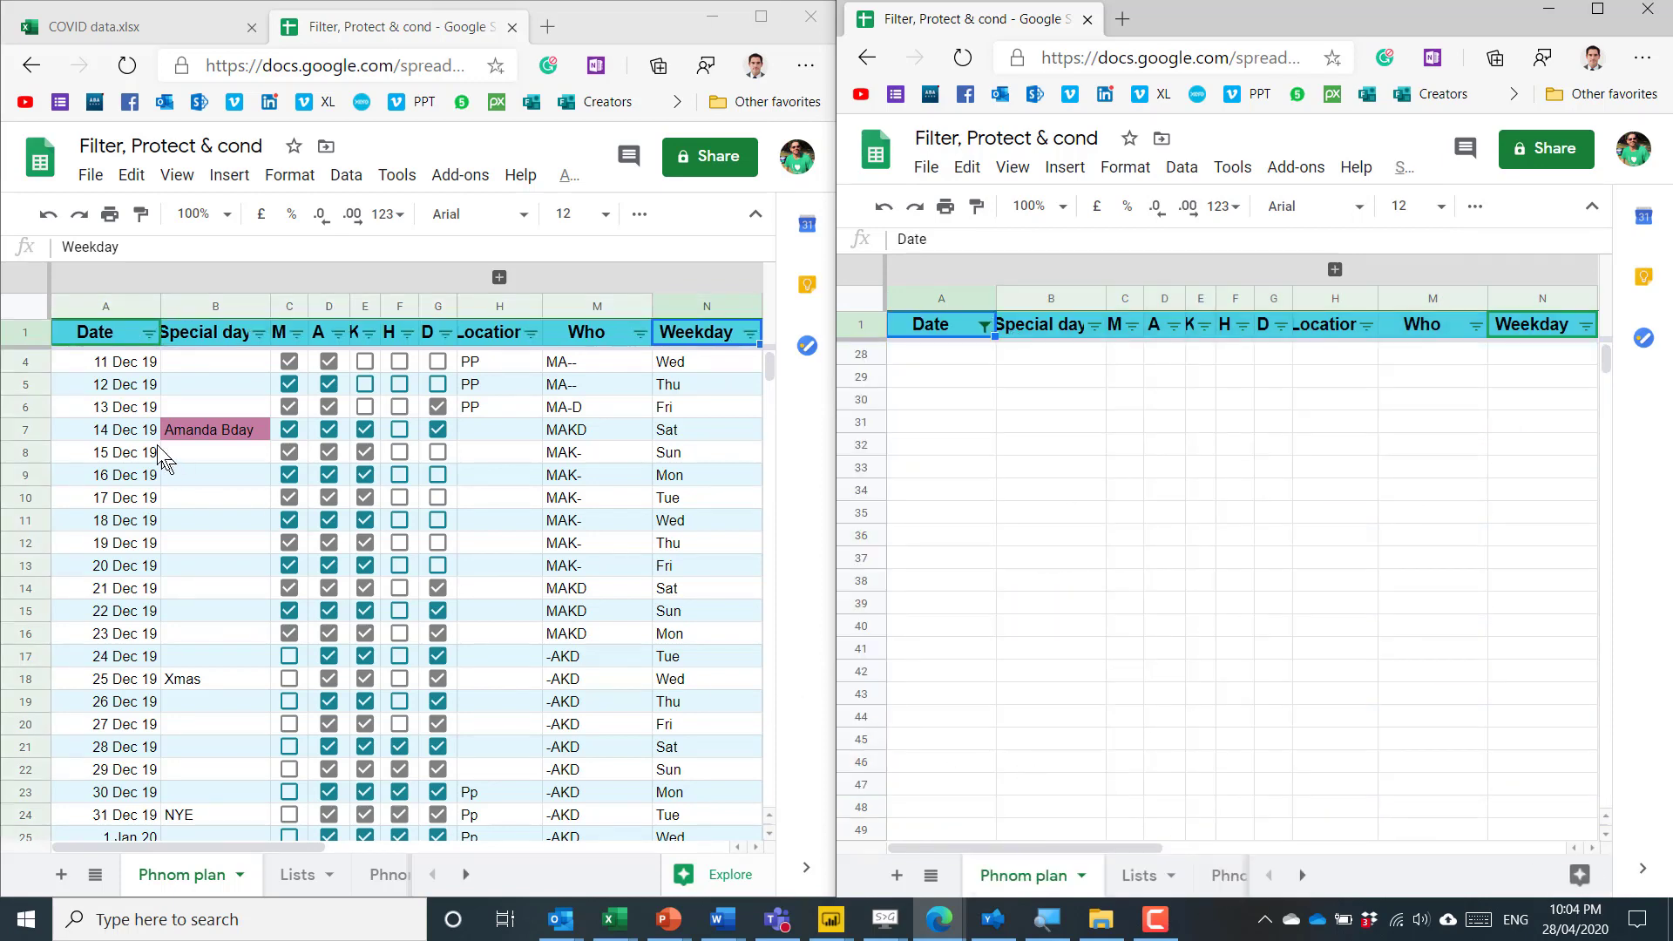
Step: Reselect all dates in the Date filter so every row from 9 Dec 19 shows again
{"action": "left_click", "coordinate": [201, 333]}
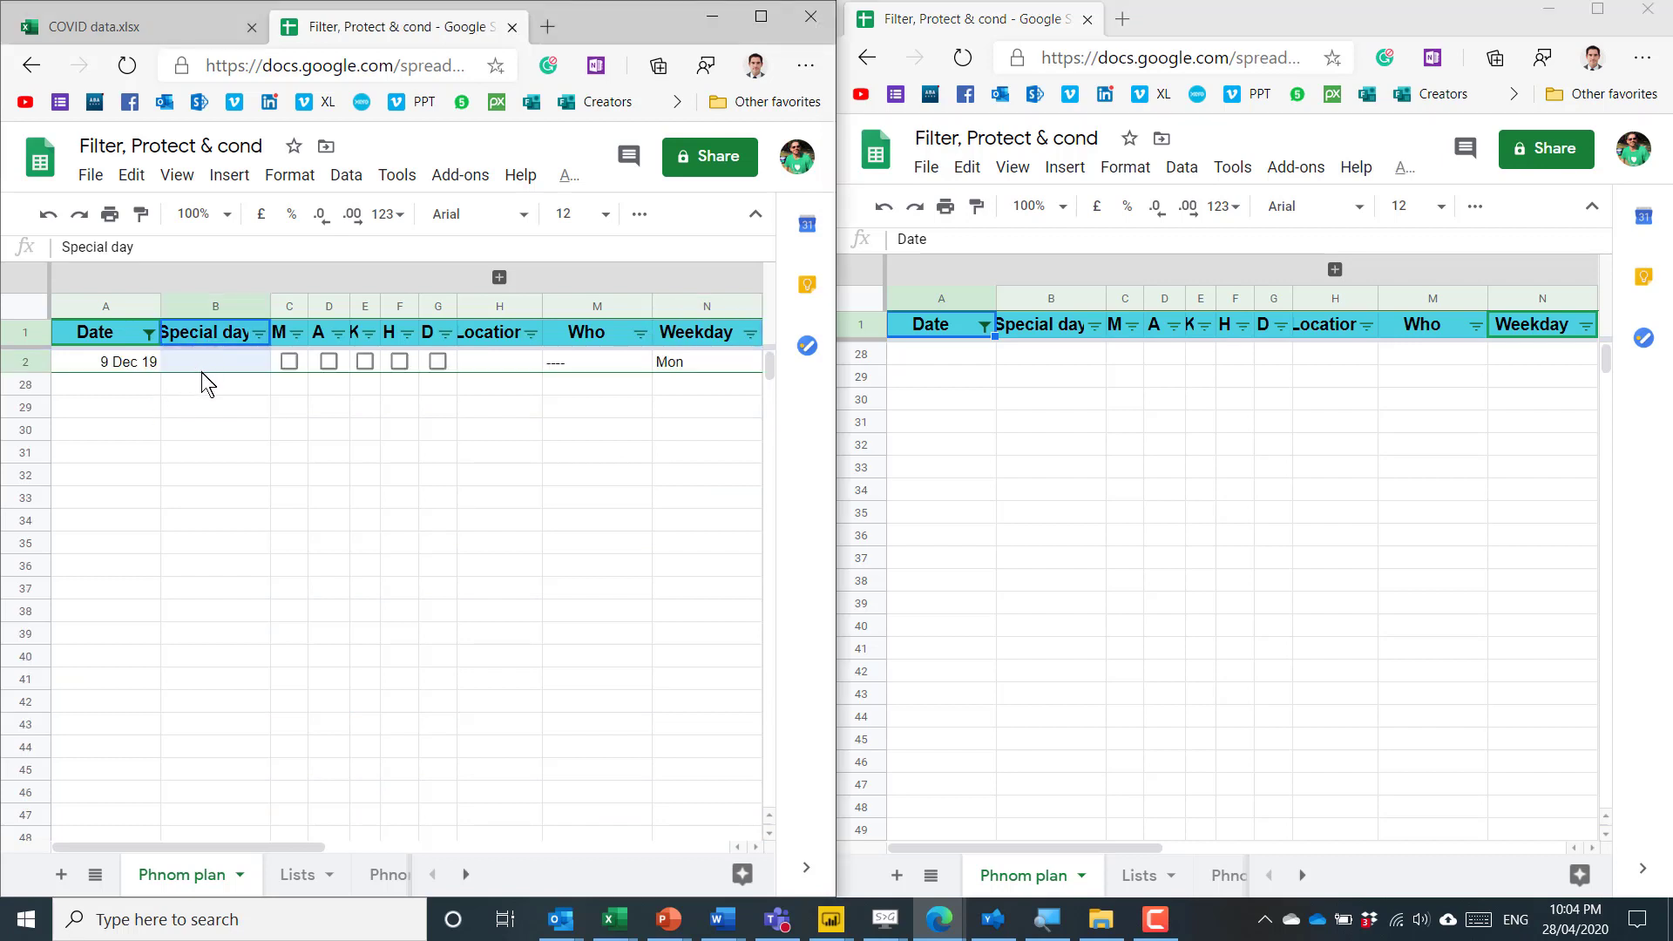
{"action": "left_click", "coordinate": [202, 403]}
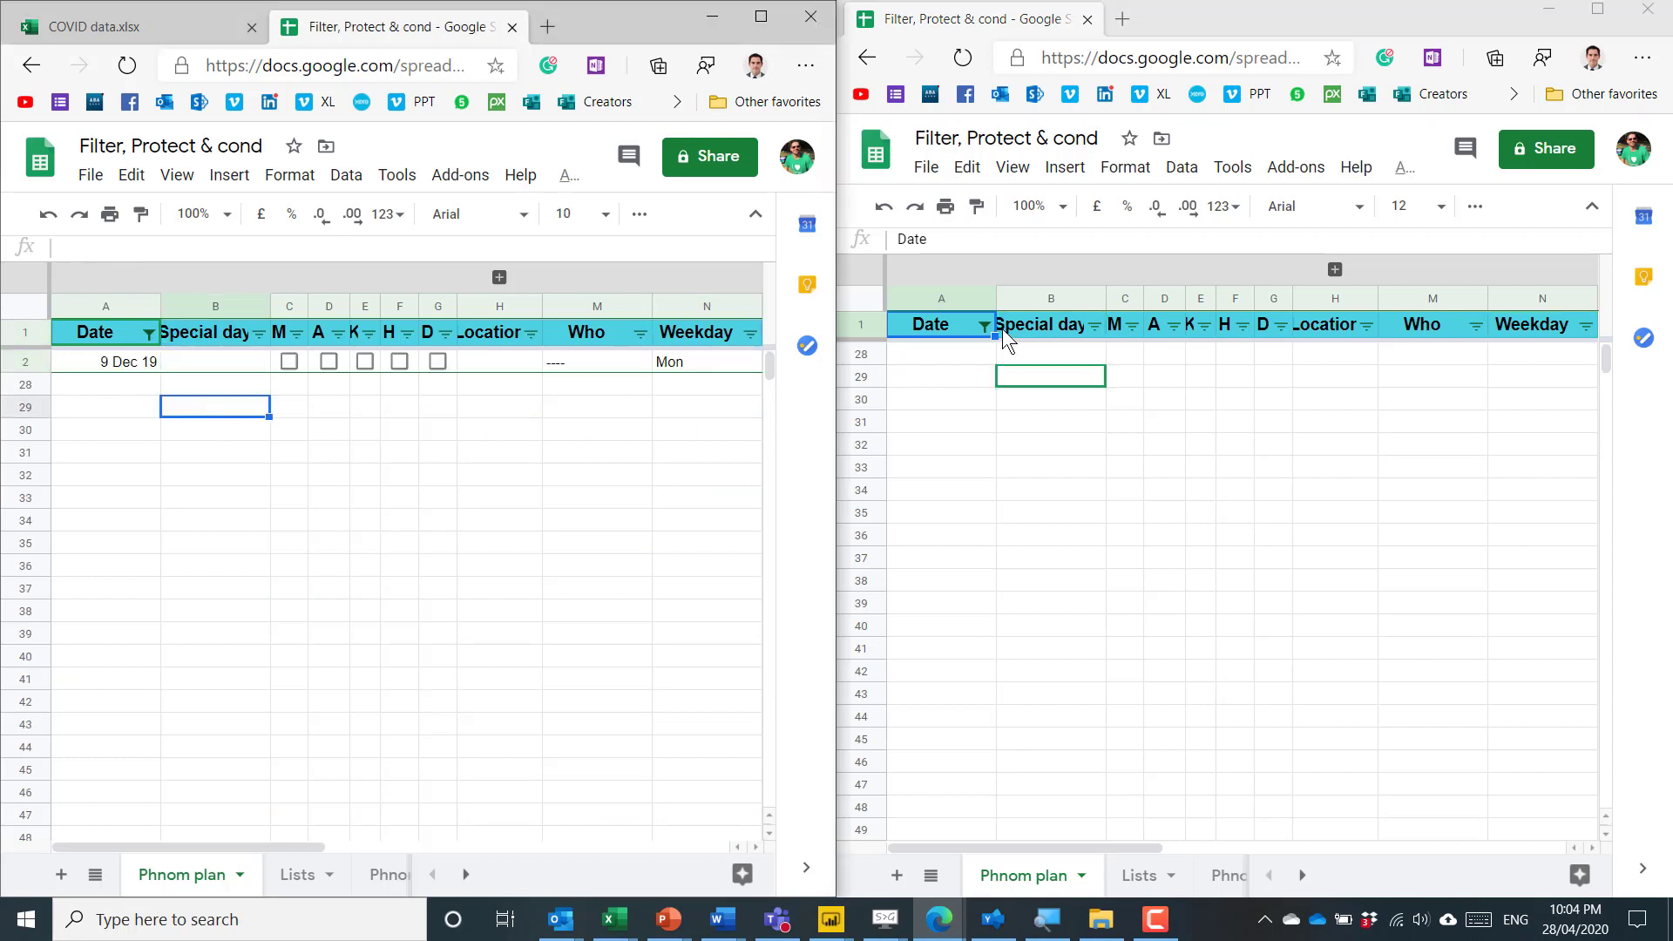
{"action": "left_click", "coordinate": [955, 329]}
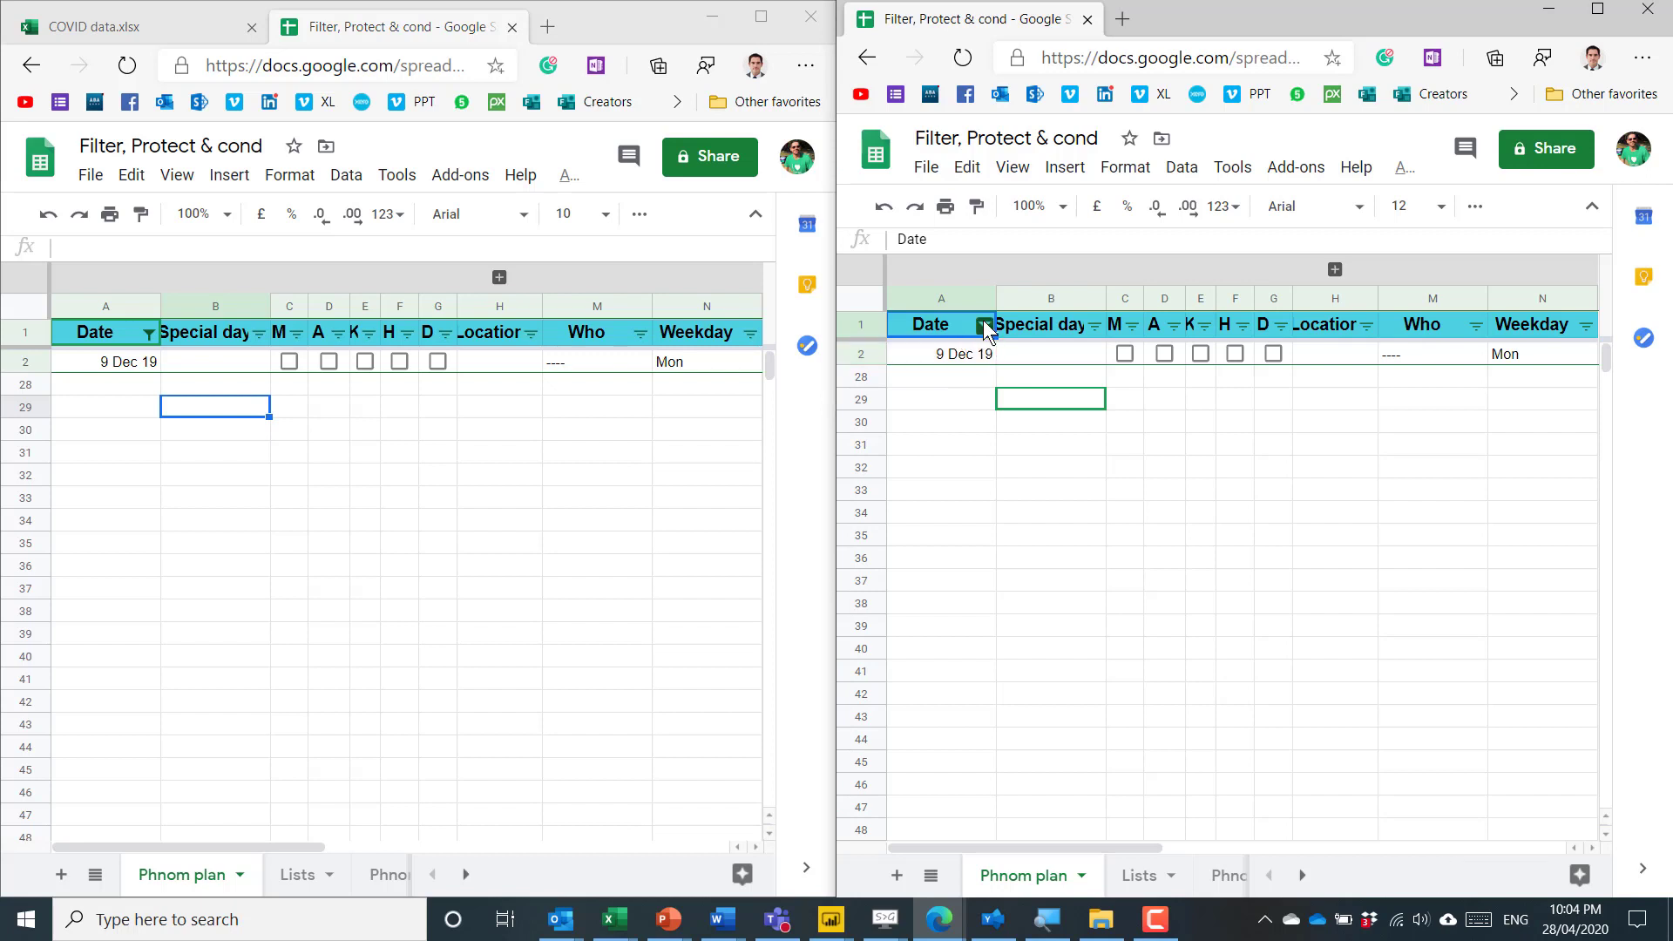
{"action": "left_click", "coordinate": [984, 326]}
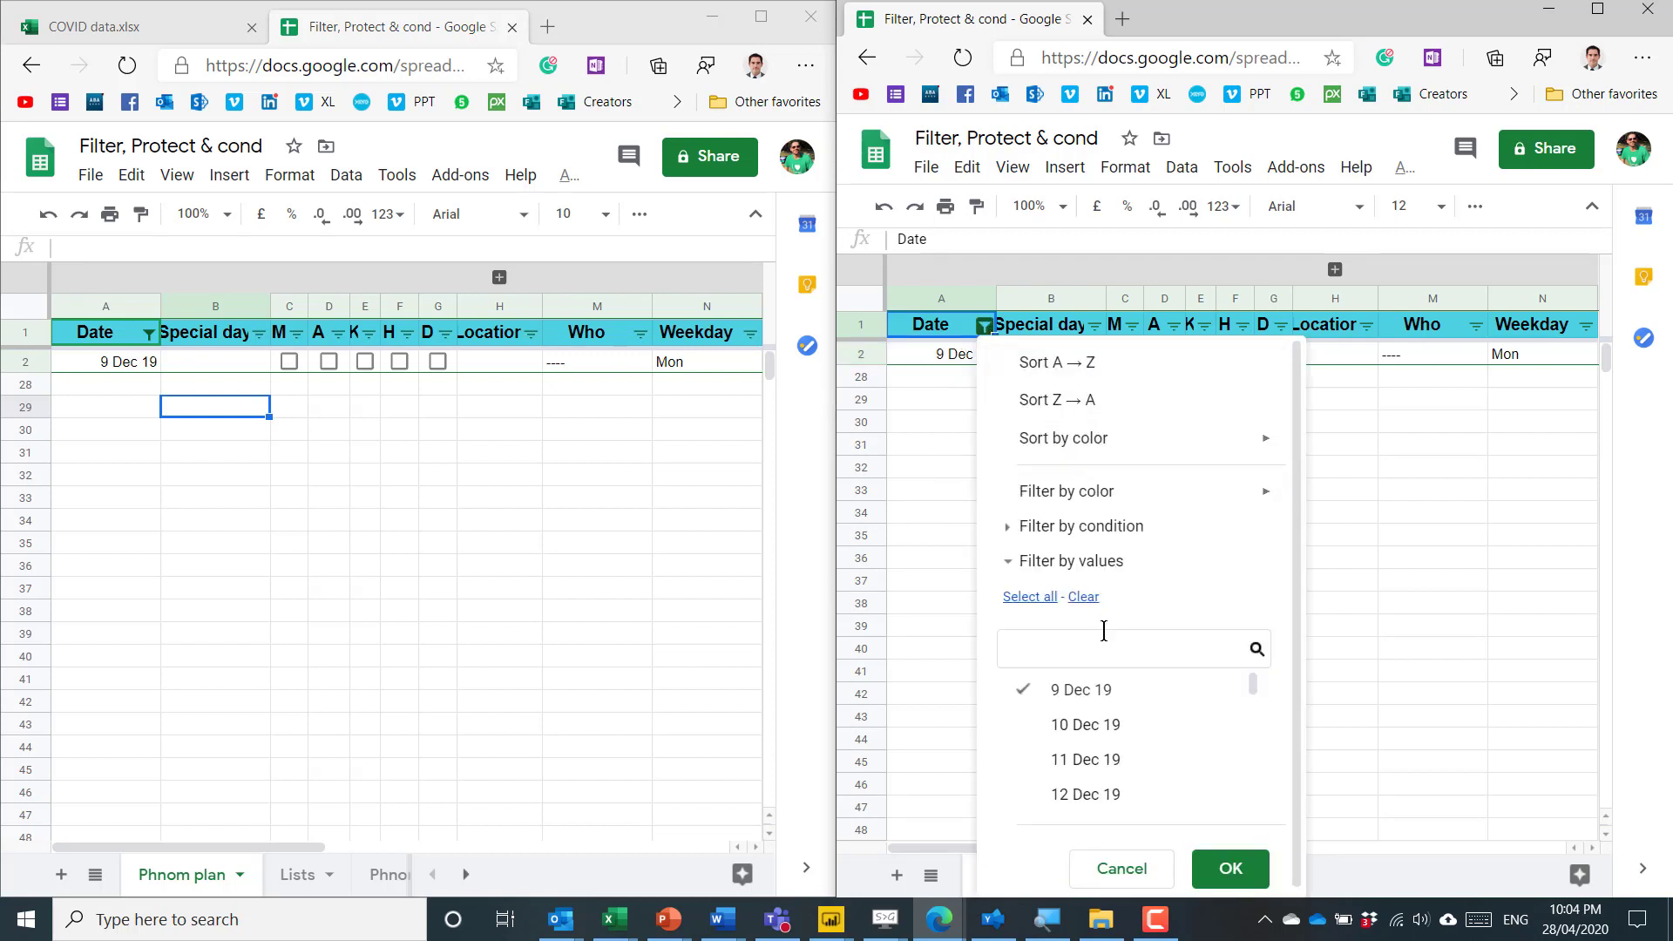
{"action": "left_click", "coordinate": [1053, 601]}
{"action": "left_click", "coordinate": [1230, 868]}
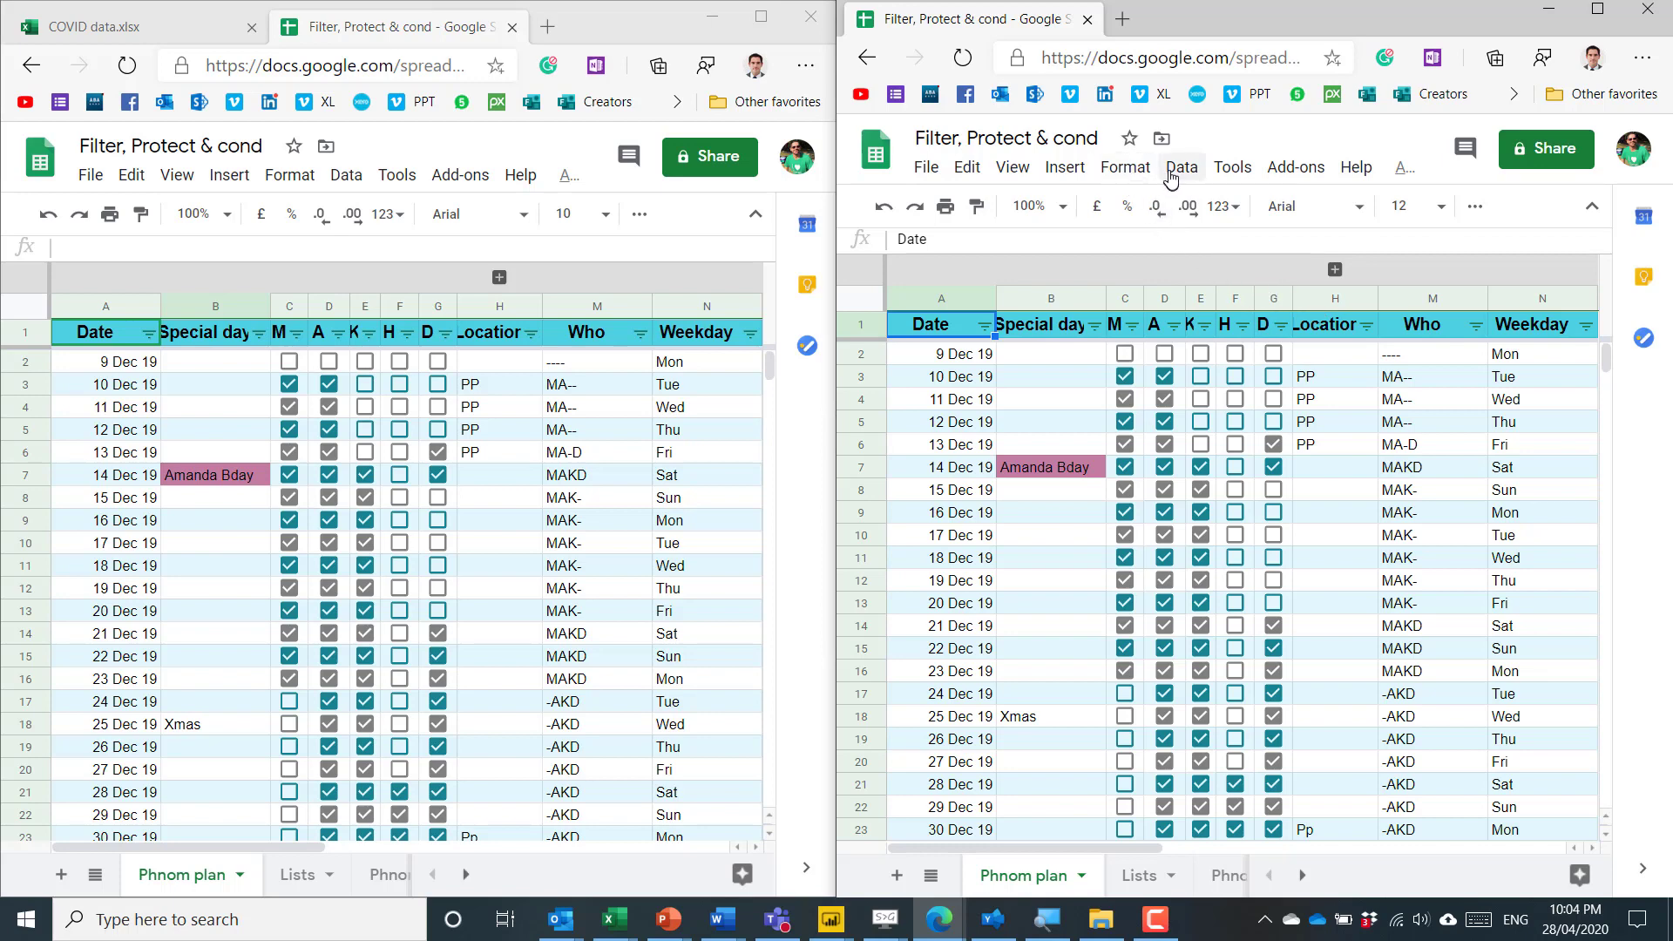
Step: Create filter view Filter 2 in the right window, filtering column G to rows with D ticked
{"action": "left_click", "coordinate": [1176, 169]}
{"action": "mouse_move", "coordinate": [1260, 364]}
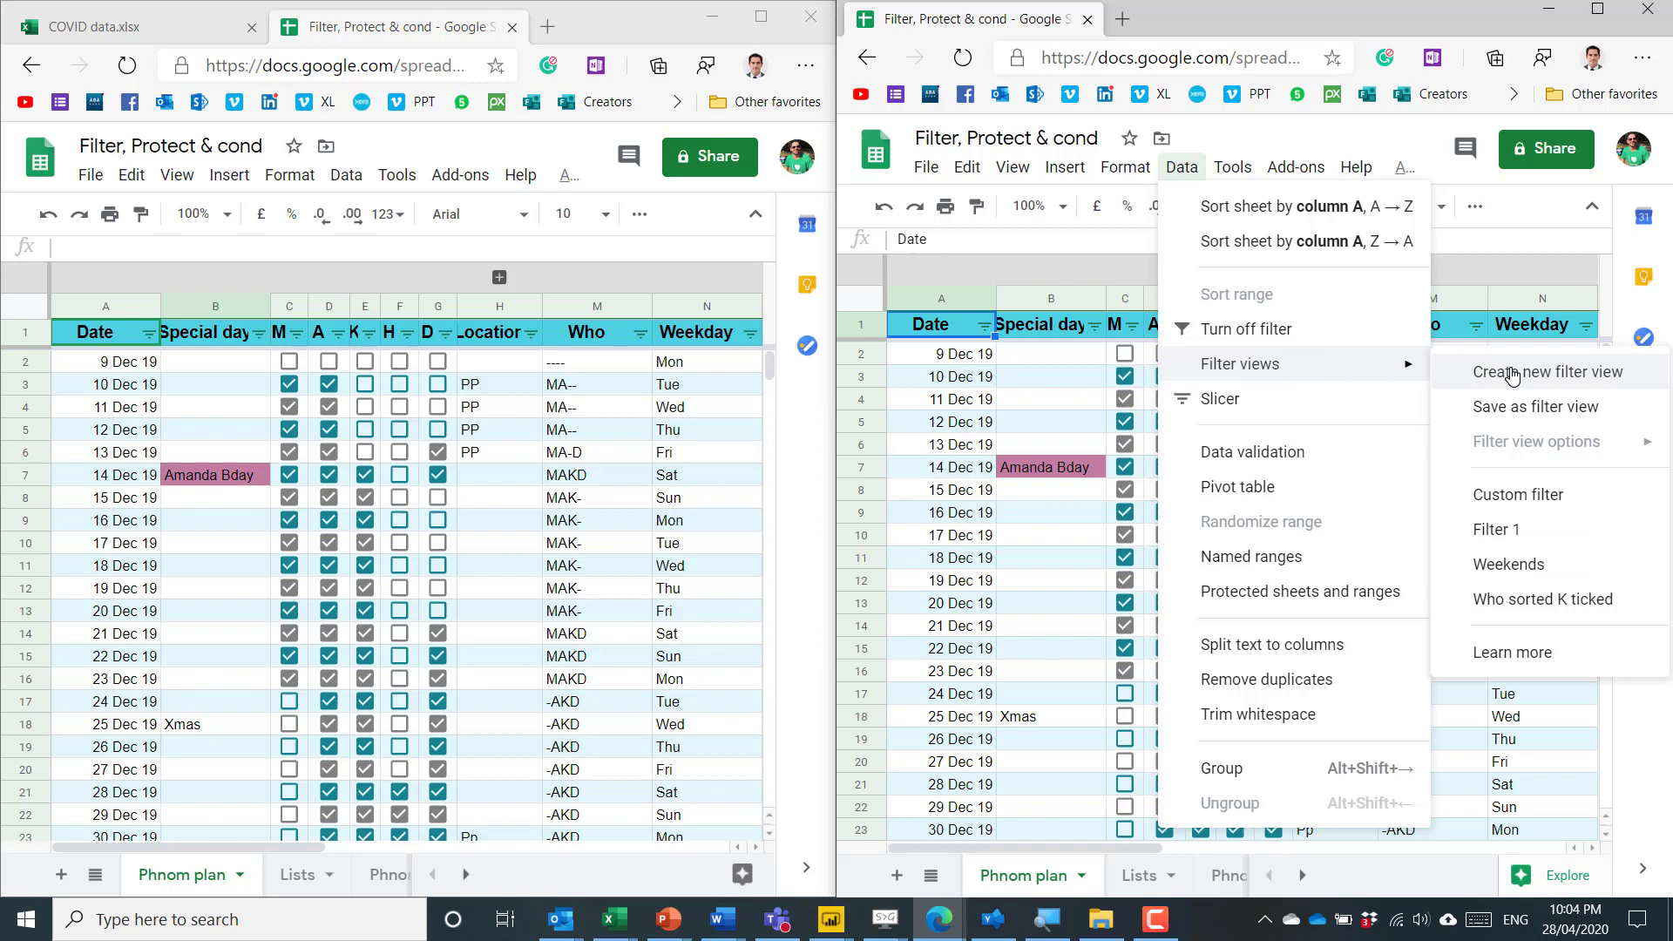
{"action": "left_click", "coordinate": [1512, 373]}
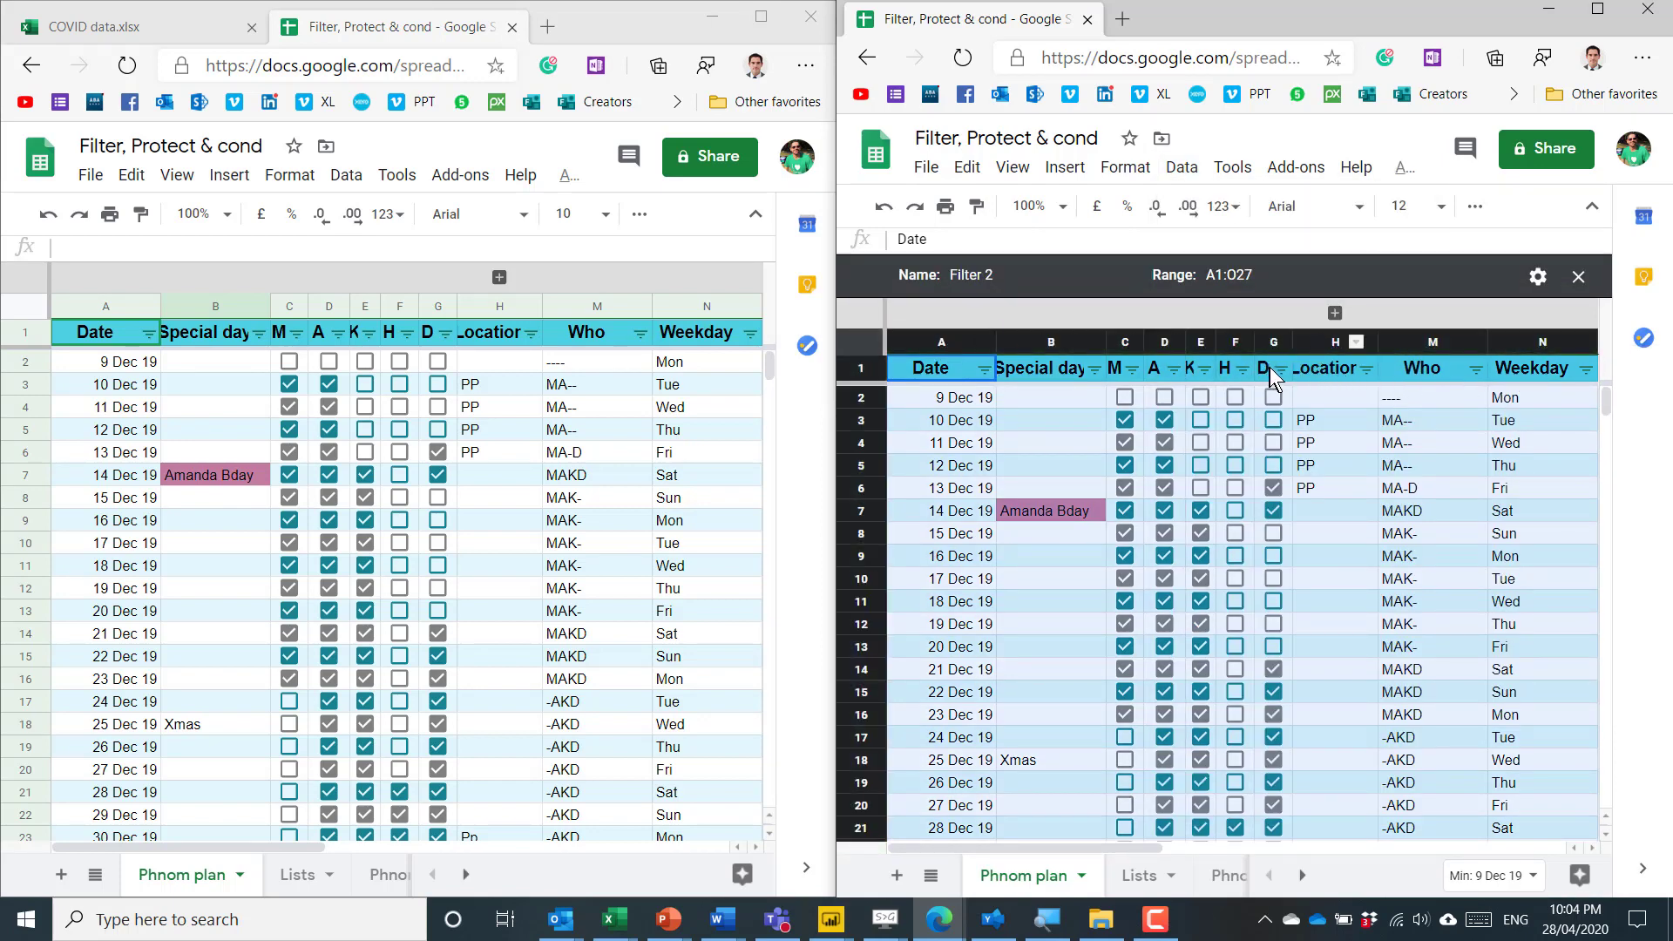
{"action": "left_click", "coordinate": [1279, 369]}
{"action": "left_click", "coordinate": [1171, 740]}
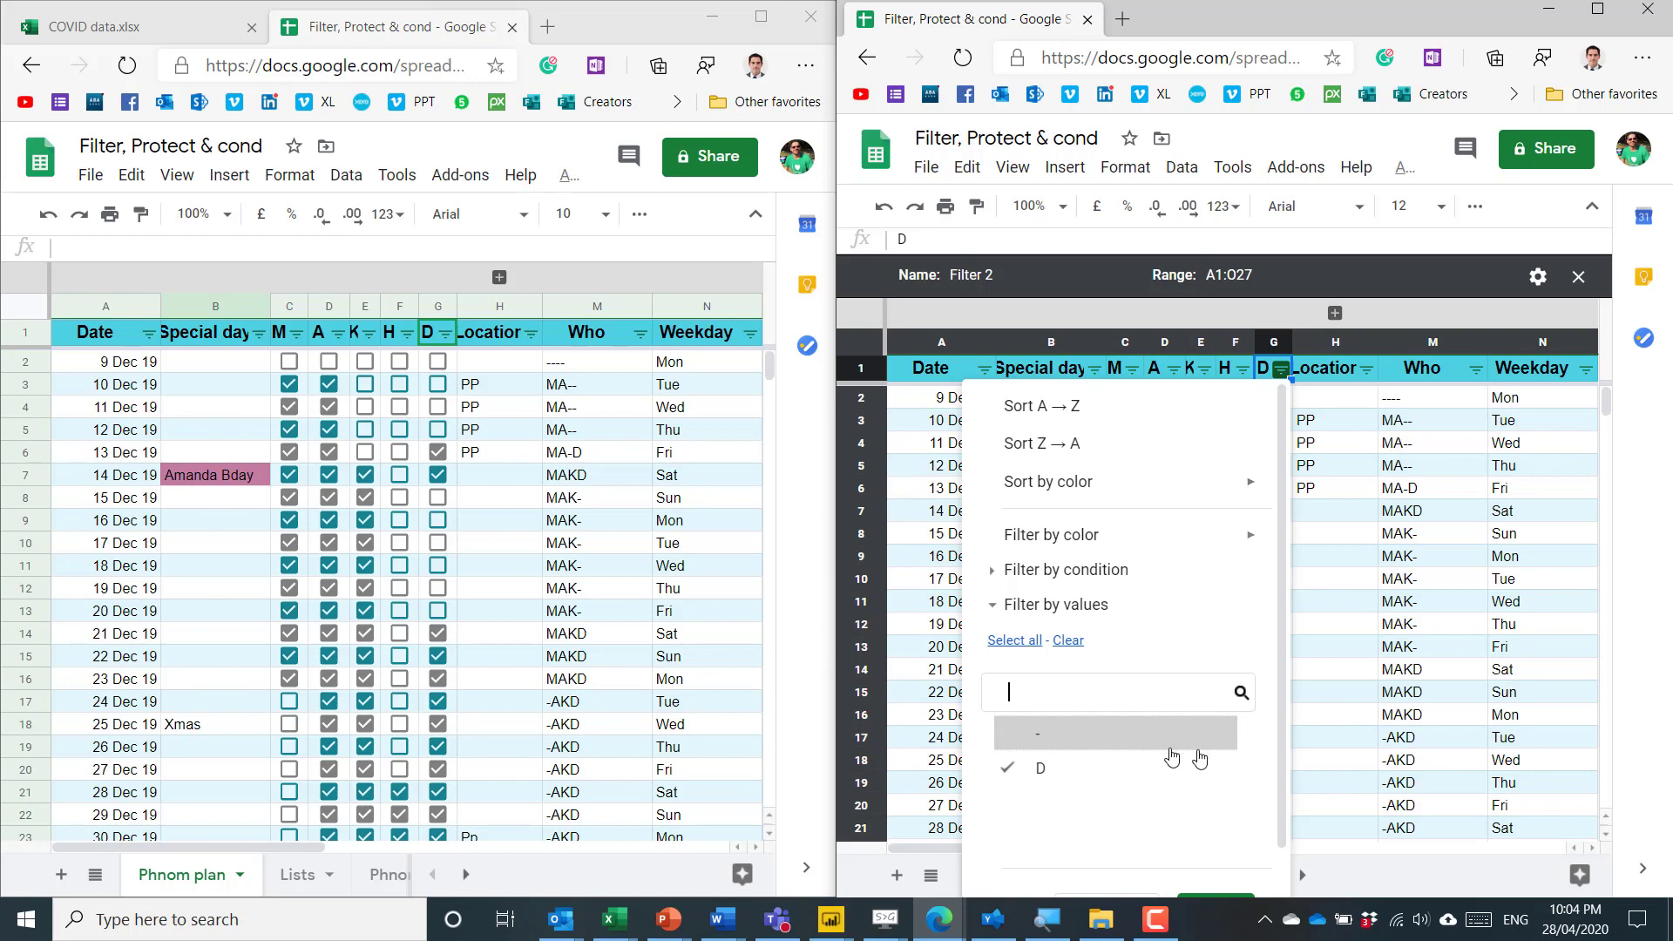
{"action": "scroll", "coordinate": [1220, 785], "scroll_direction": "down", "scroll_amount": 1}
{"action": "left_click", "coordinate": [1206, 862]}
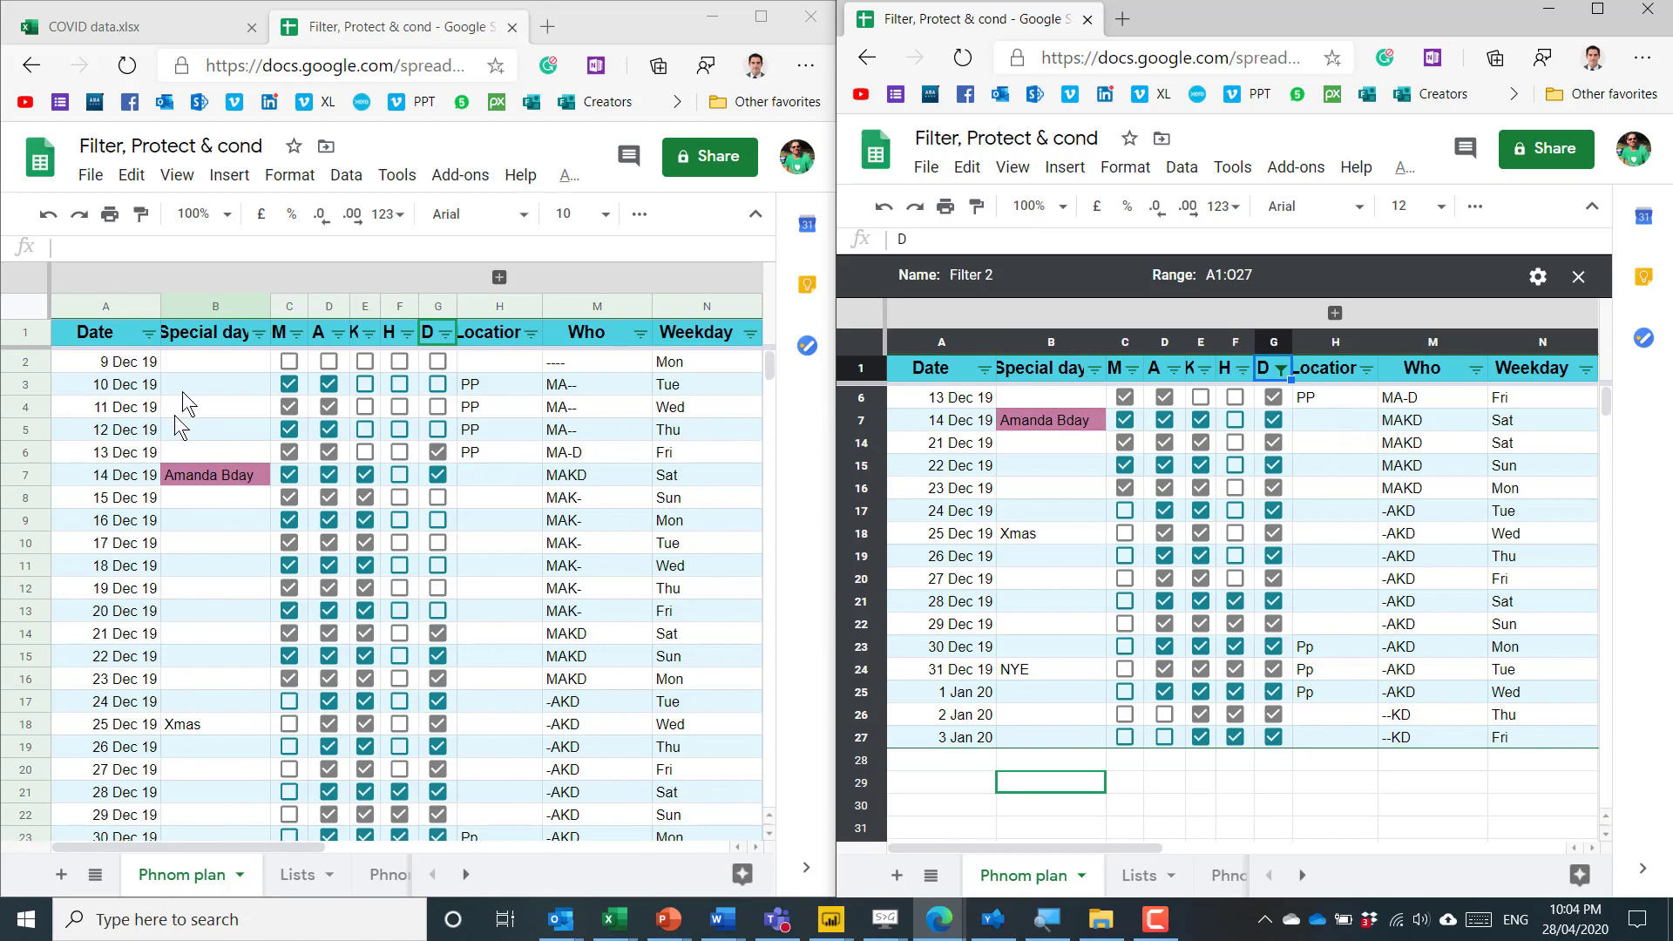
{"action": "left_click", "coordinate": [186, 364]}
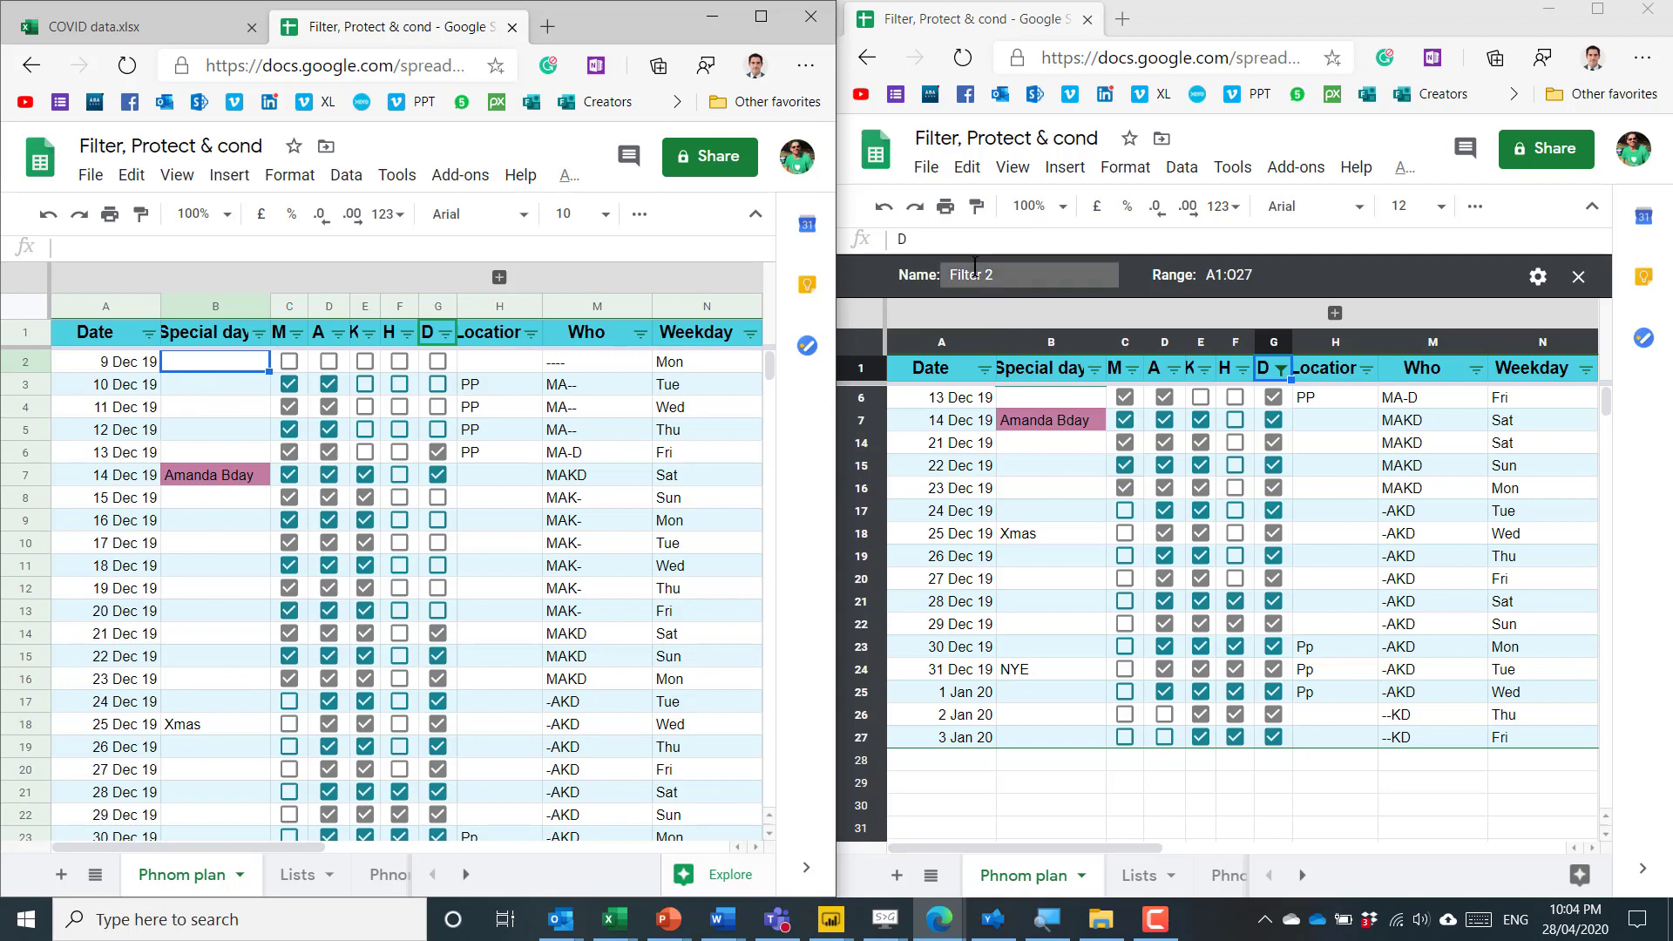
Step: Name the filter view 'D is ticked' and sort its rows by Date, Z to A
{"action": "left_click", "coordinate": [974, 272]}
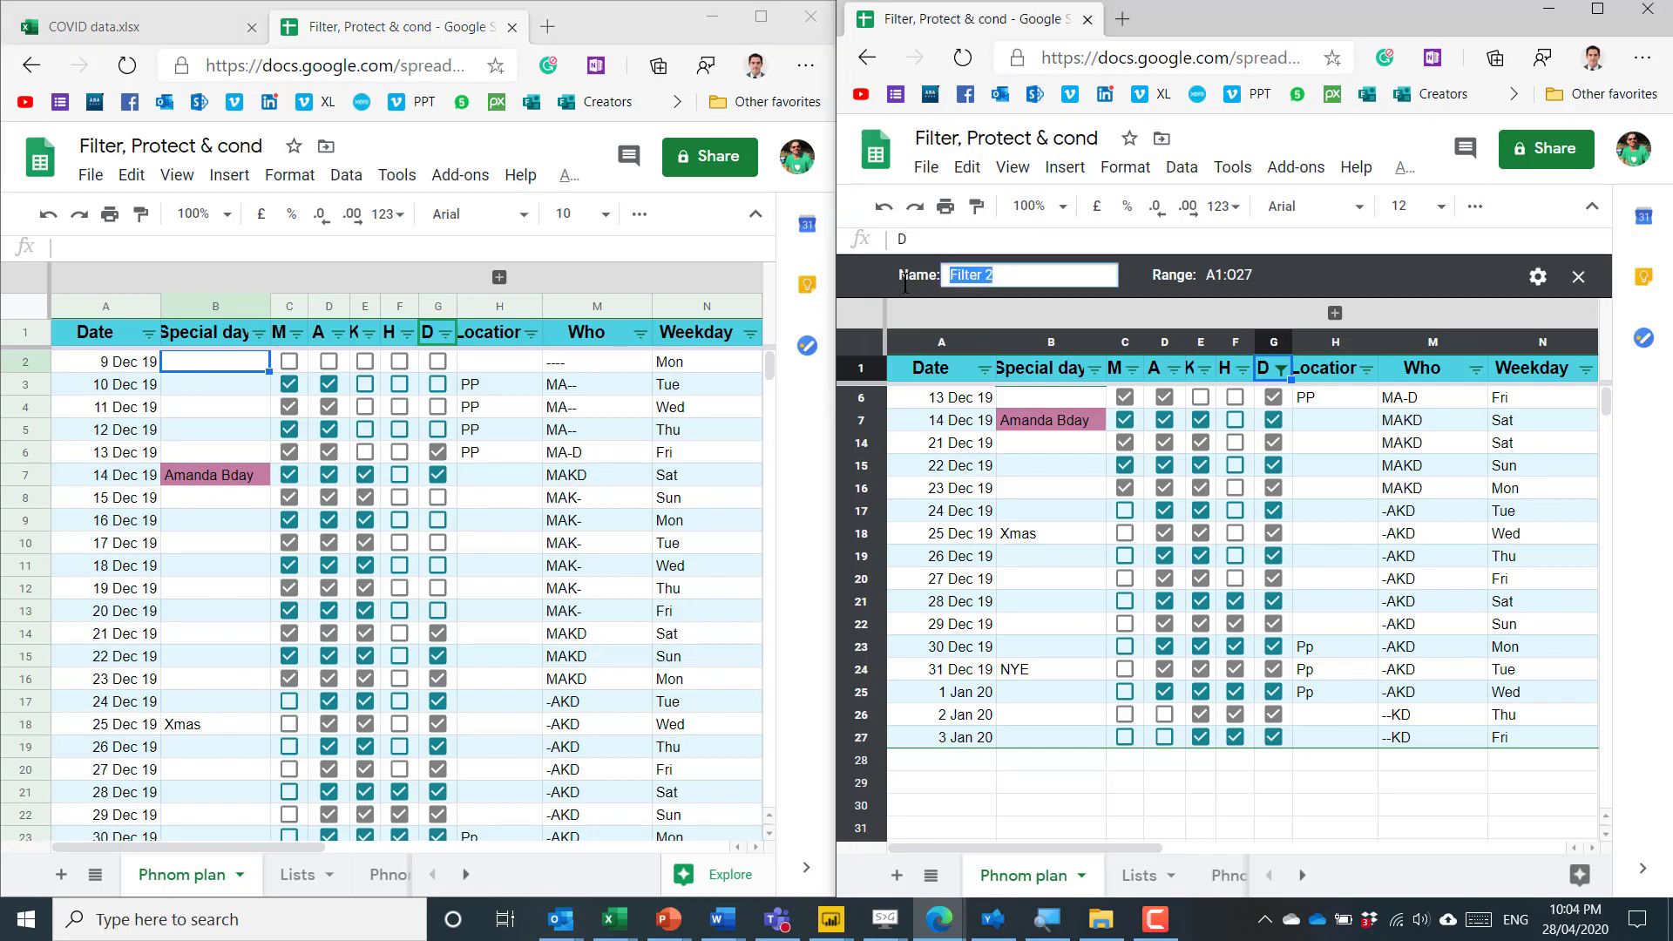
{"action": "type", "text": "D is ticked"}
{"action": "key", "text": "Return"}
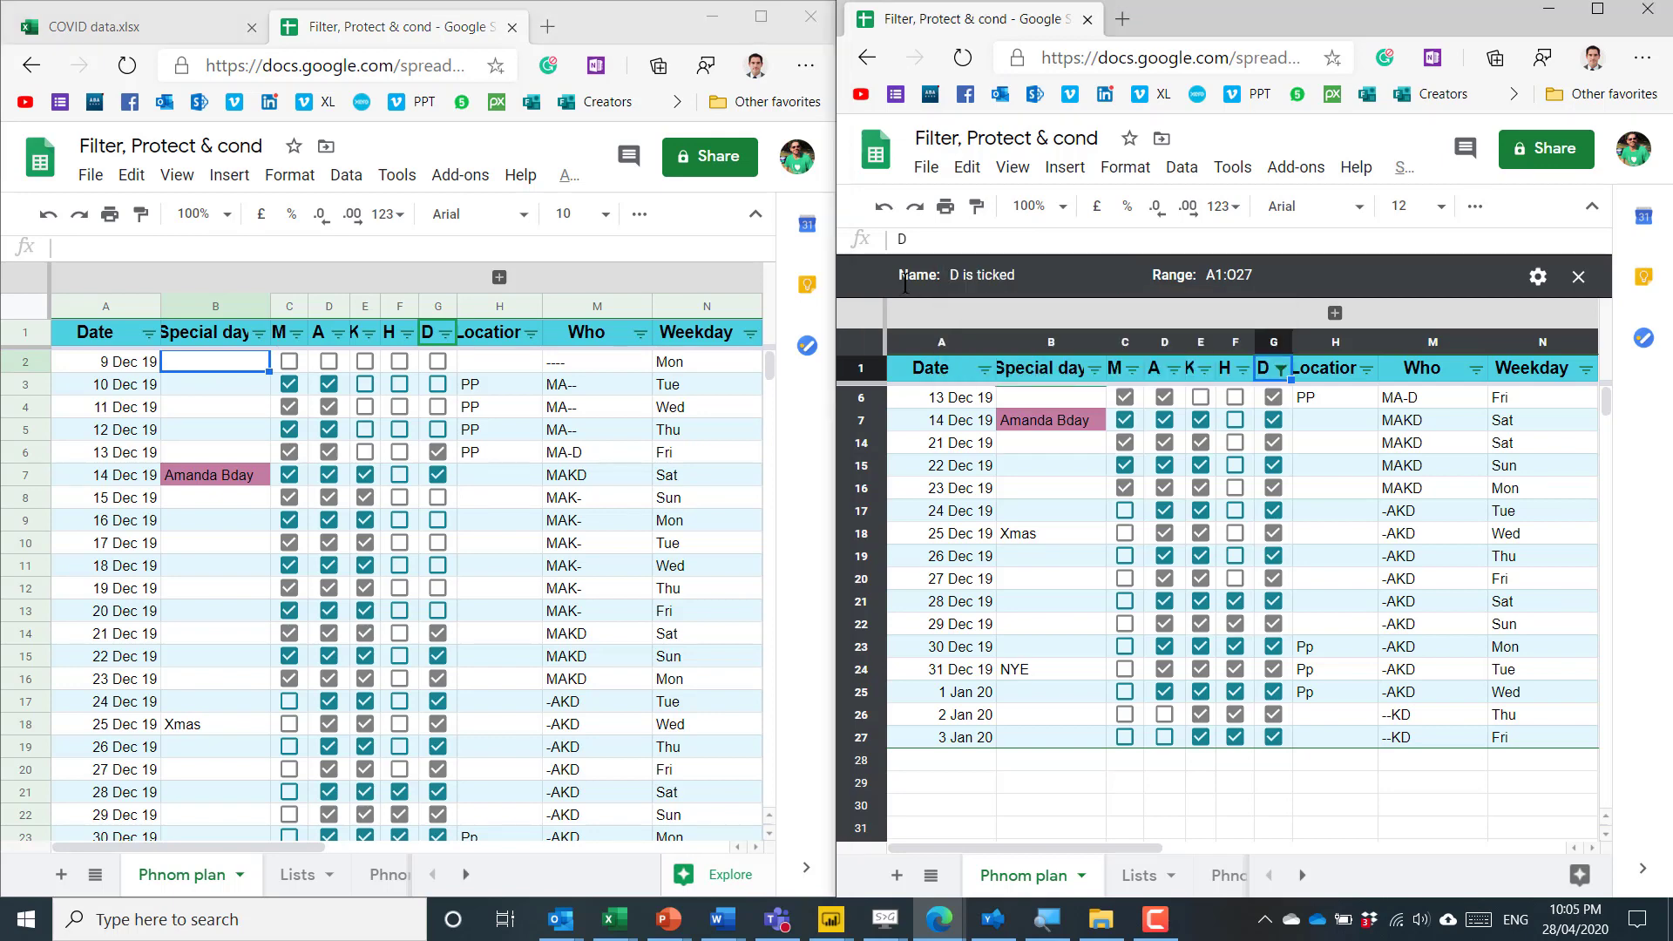
{"action": "left_click", "coordinate": [984, 369]}
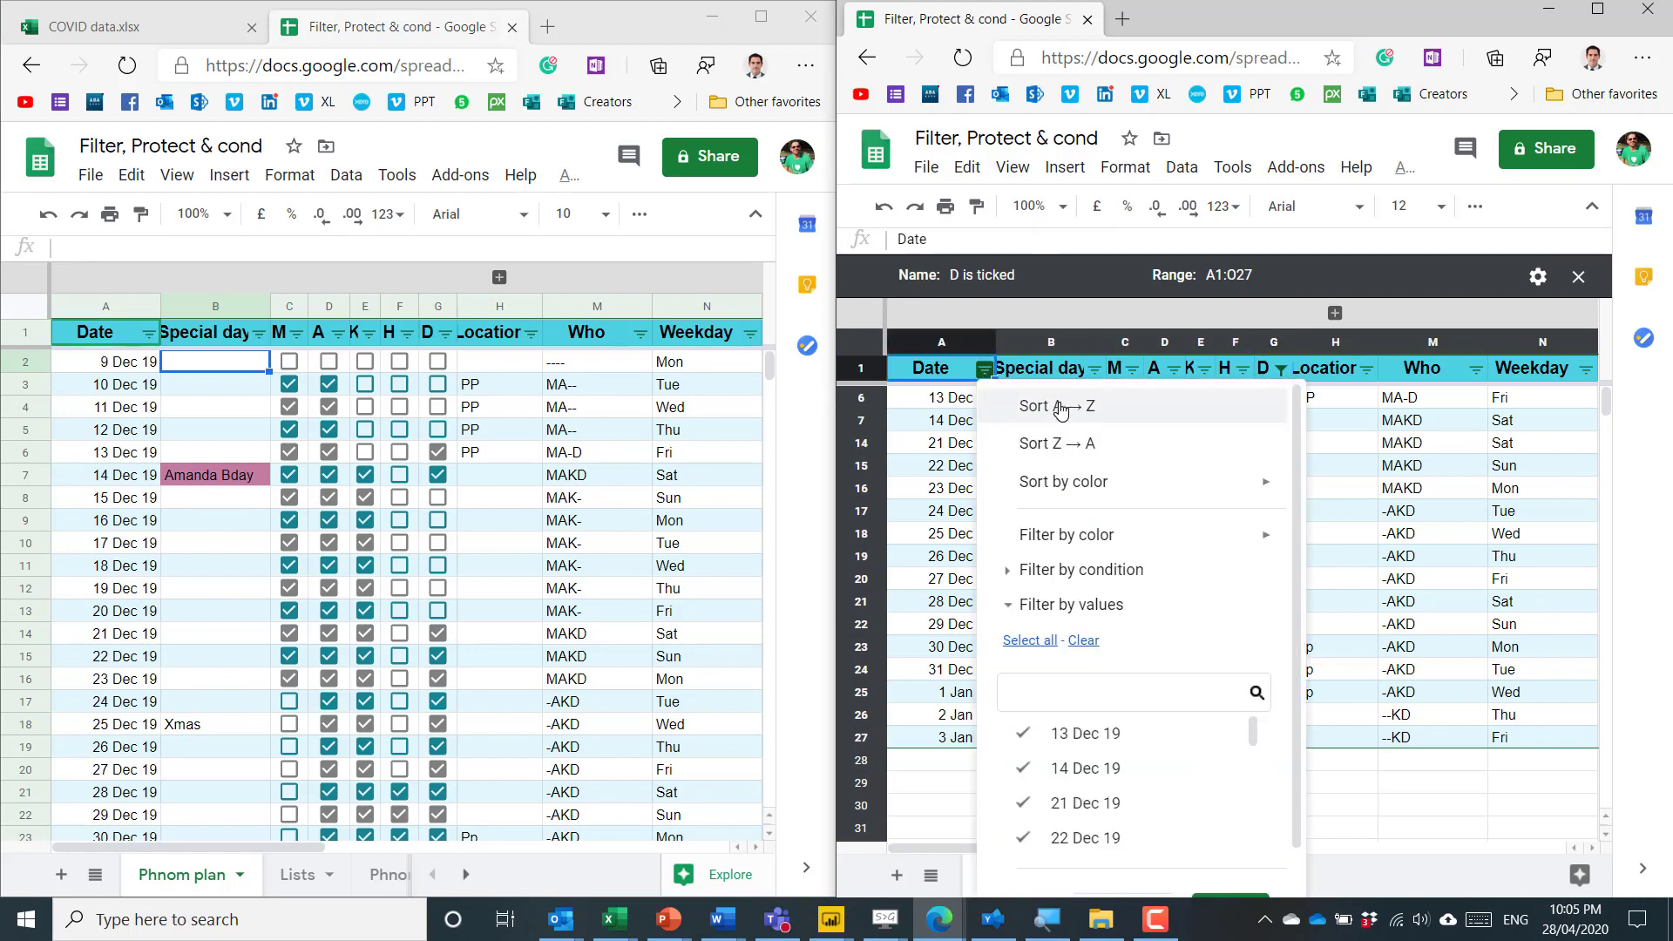
{"action": "left_click", "coordinate": [1089, 442]}
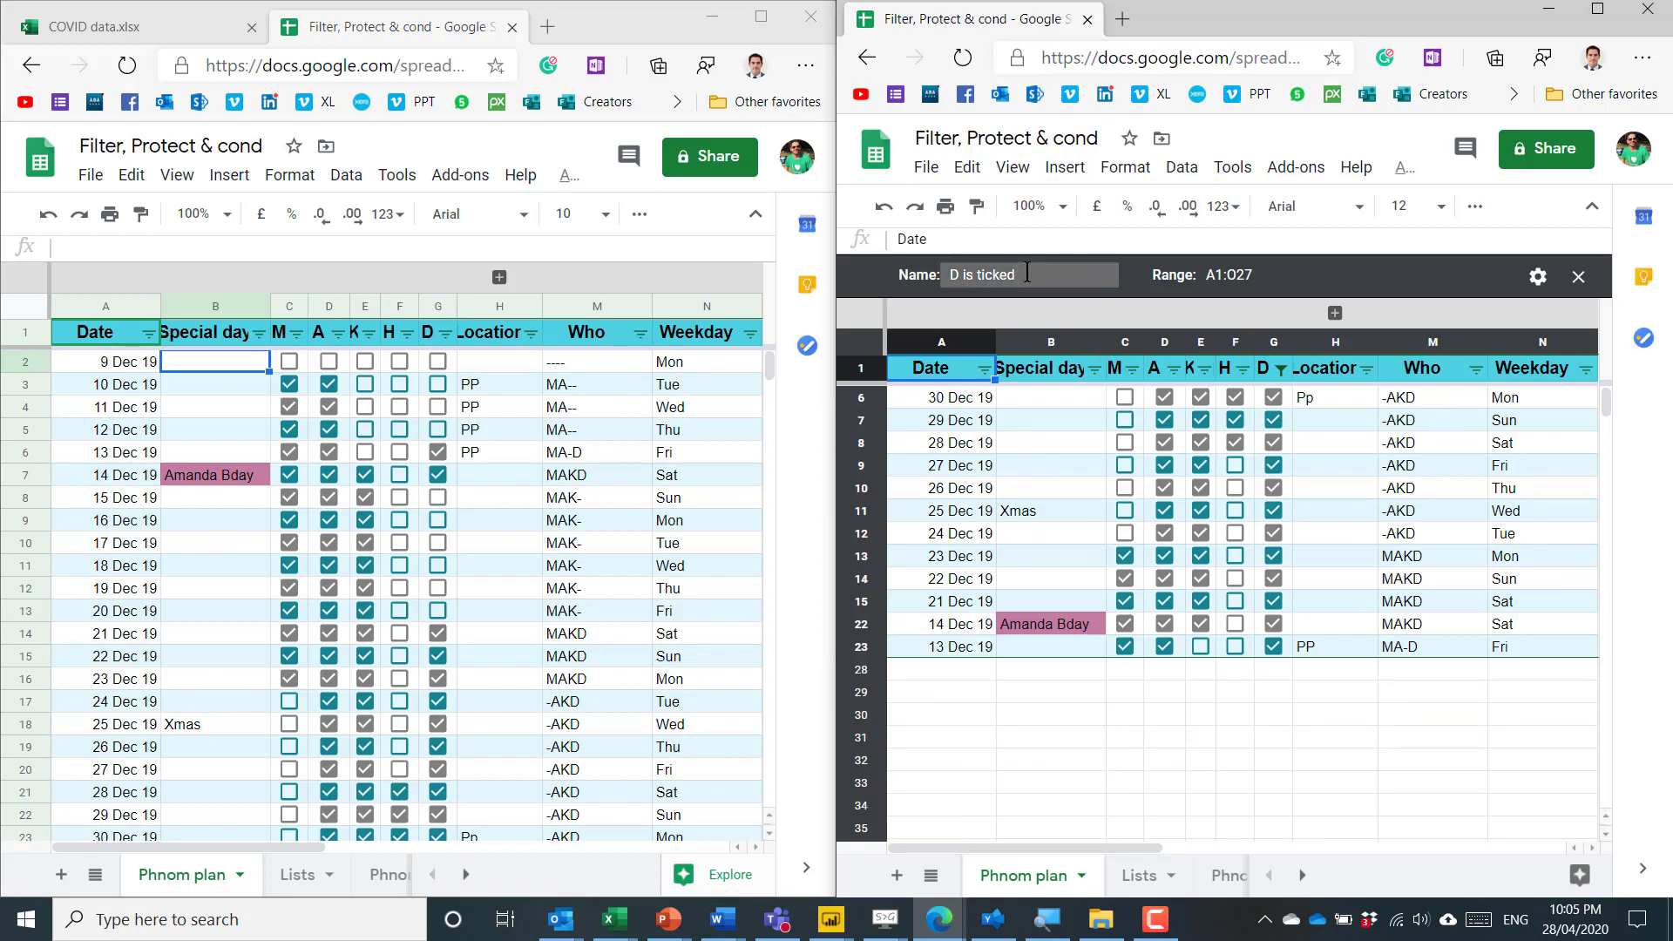
Step: Extend the filter view name to 'D is ticked here' and return to the left sheet
{"action": "left_click", "coordinate": [1027, 272]}
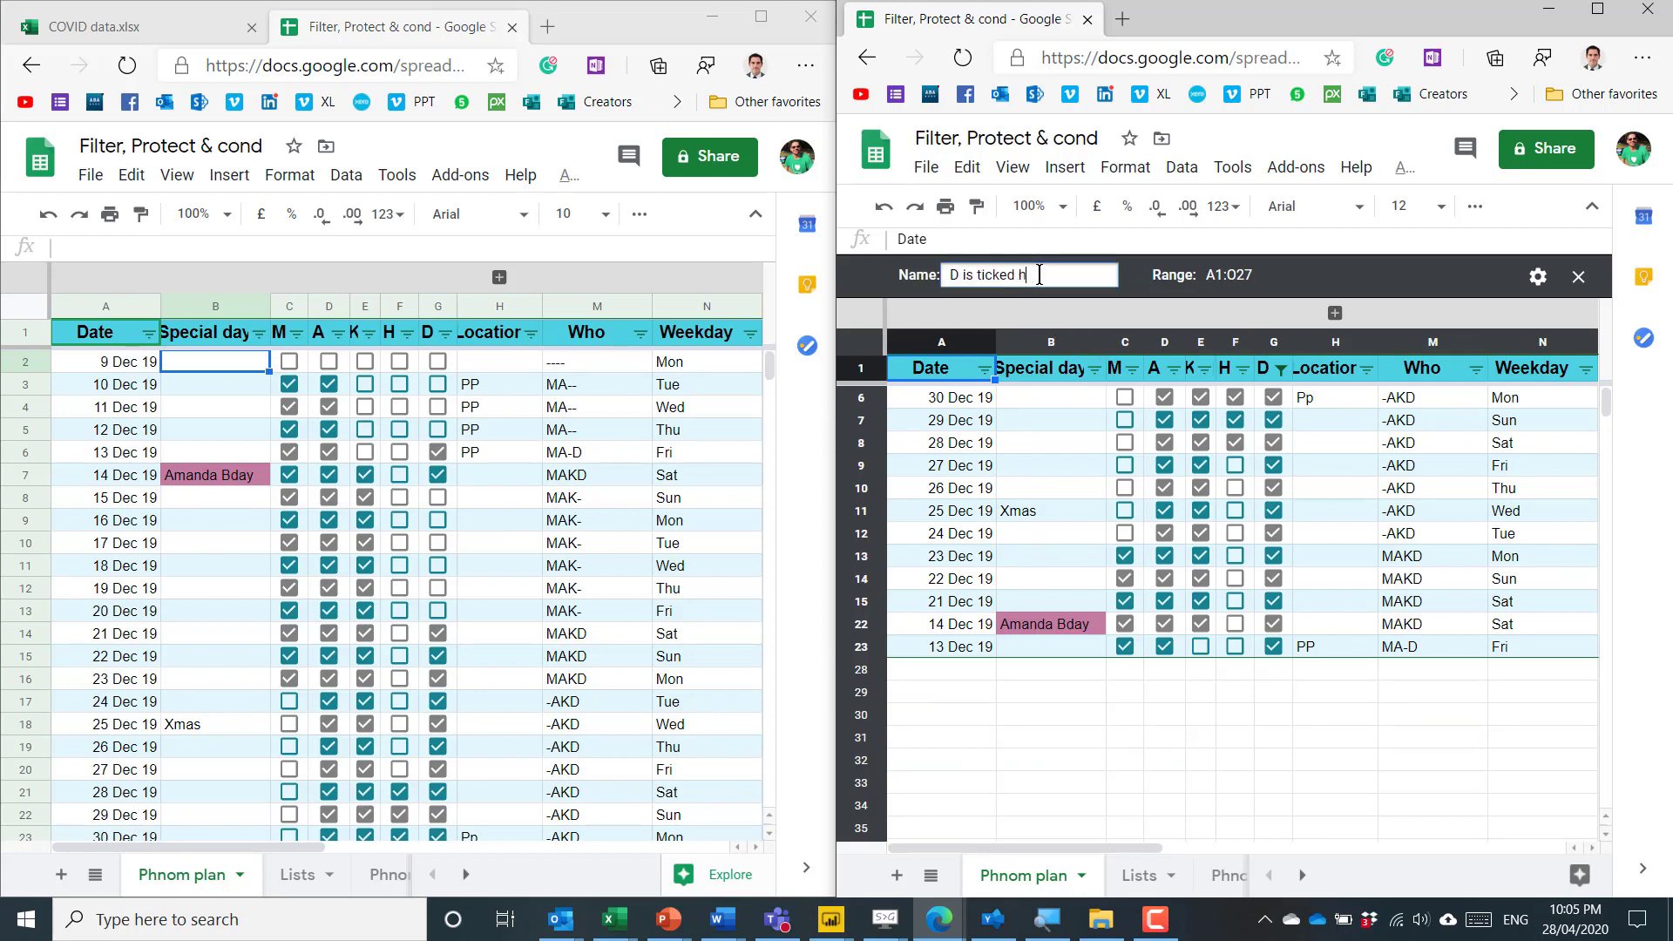
{"action": "type", "text": "here"}
{"action": "key", "text": "Return"}
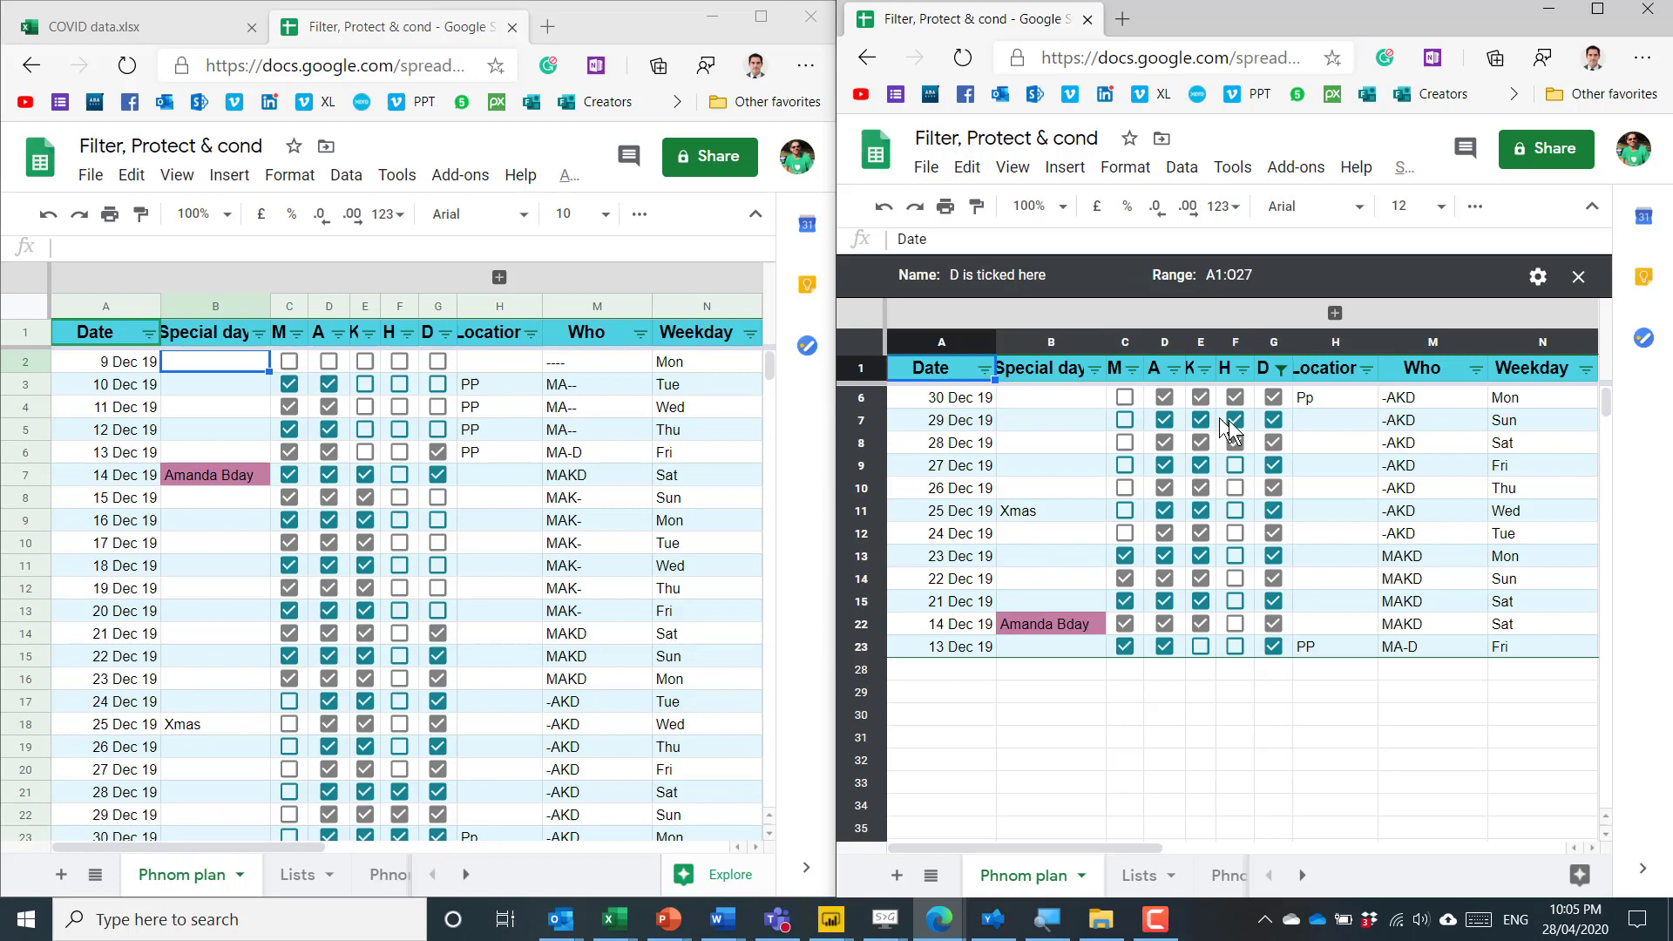
{"action": "left_click", "coordinate": [1405, 447]}
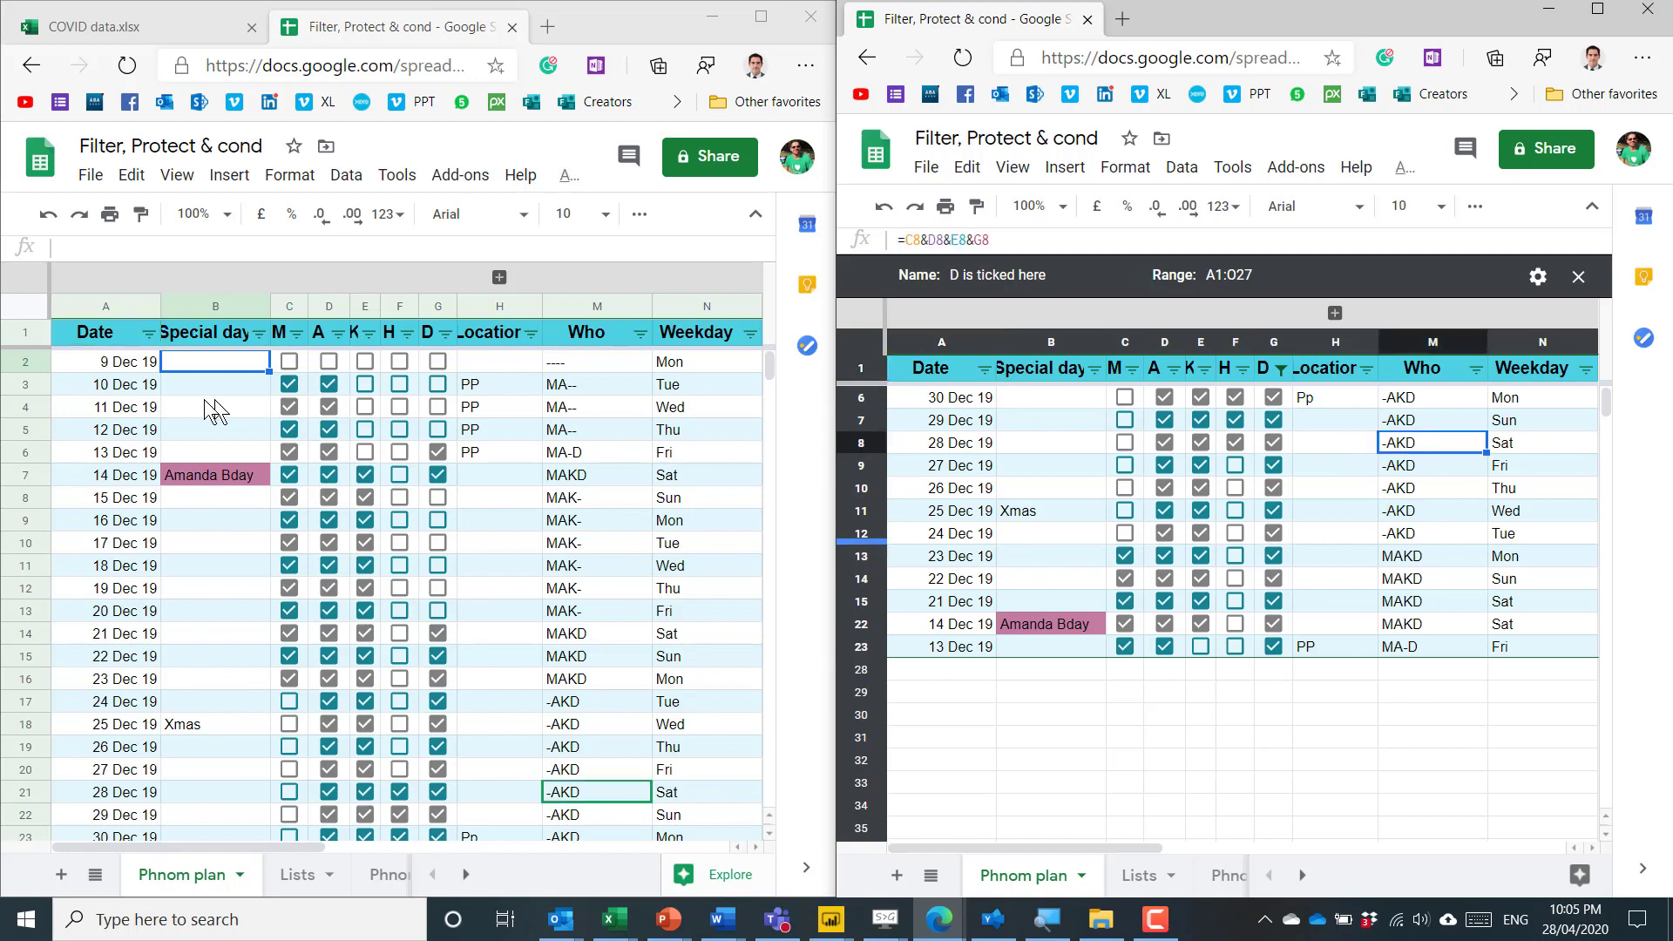
{"action": "left_click", "coordinate": [150, 408]}
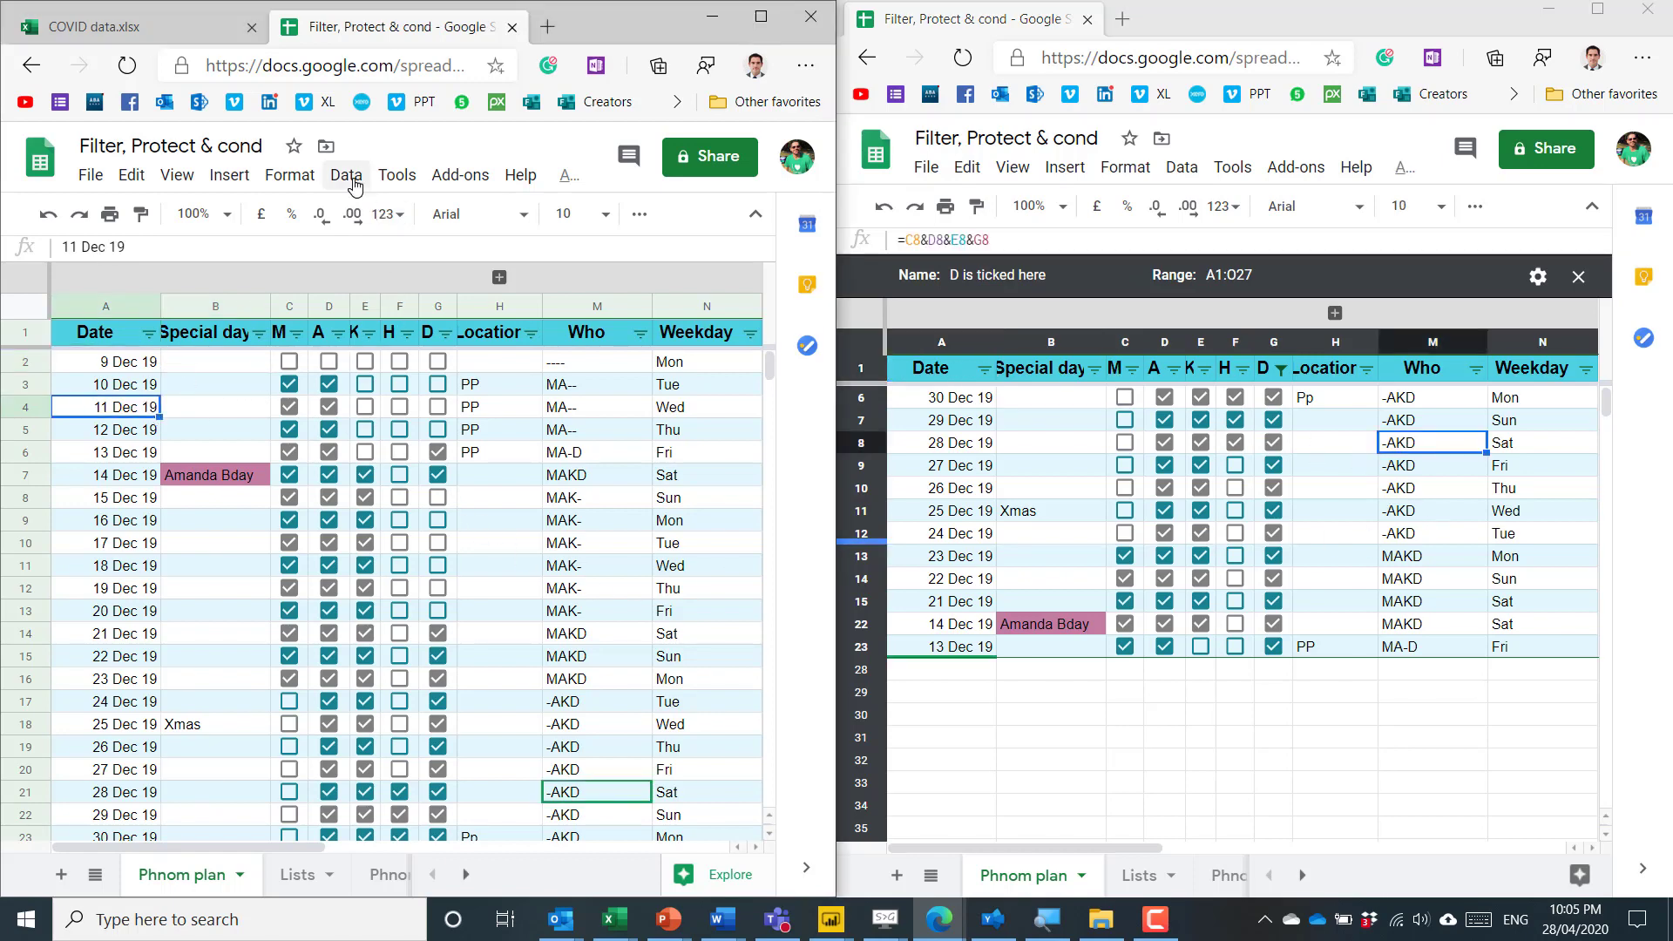
Step: Filter the Weekday column to Mon, Tue, Wed, Thu and Fri only, hiding Sat and Sun
{"action": "left_click", "coordinate": [345, 175]}
{"action": "mouse_move", "coordinate": [486, 393]}
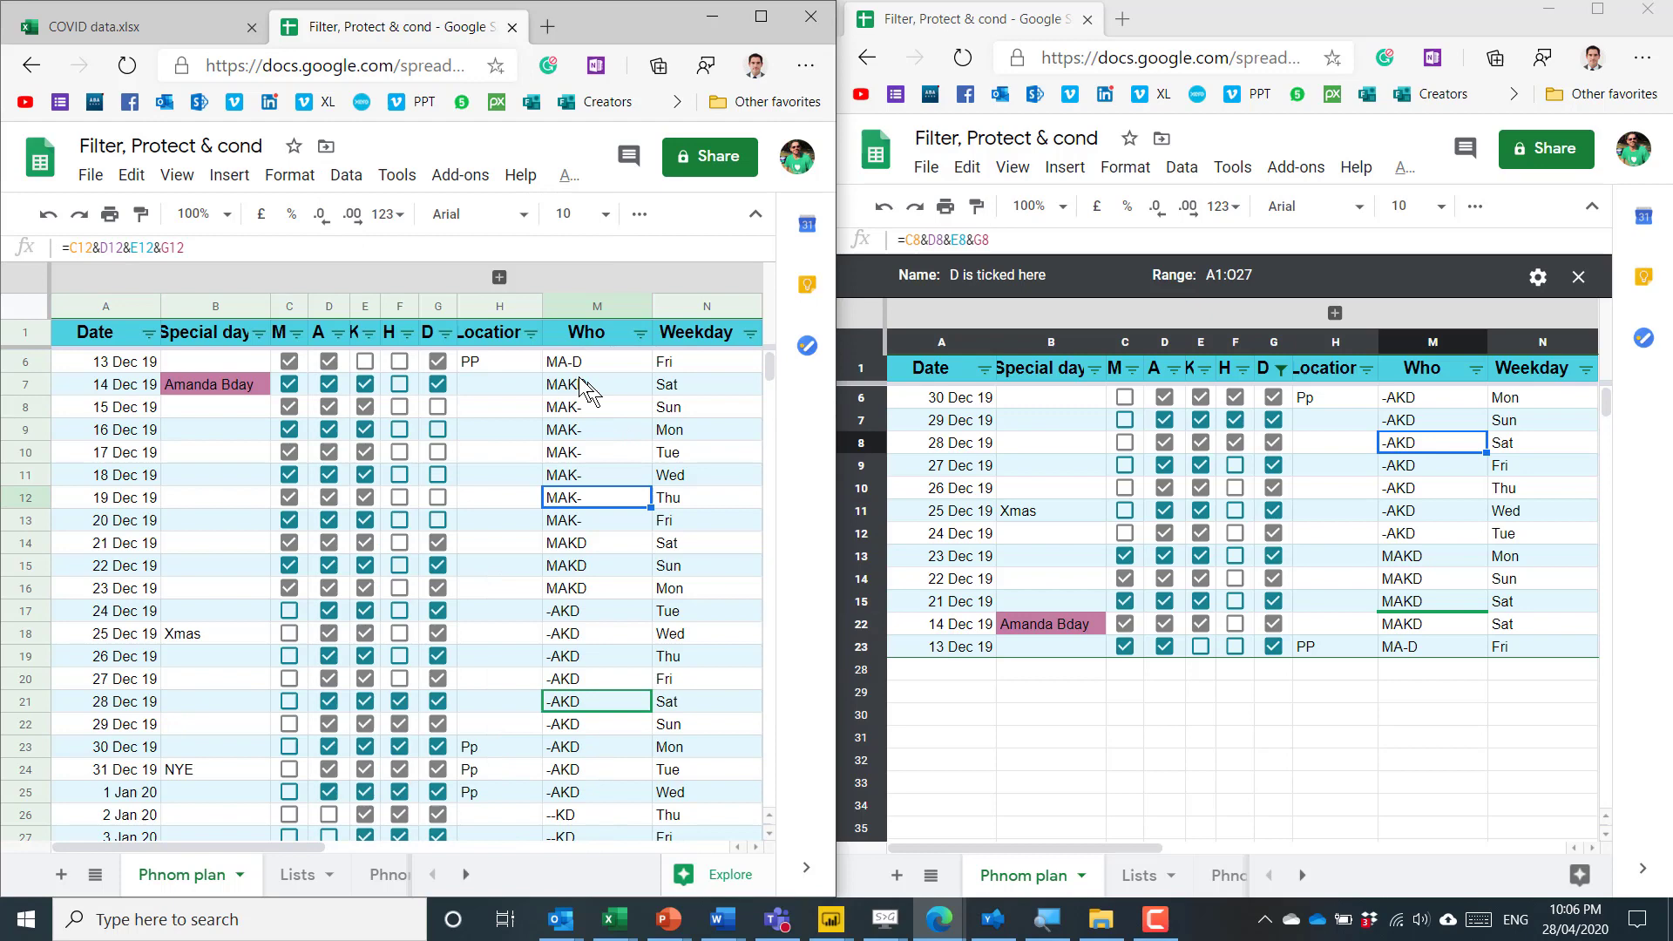
{"action": "left_click", "coordinate": [615, 347]}
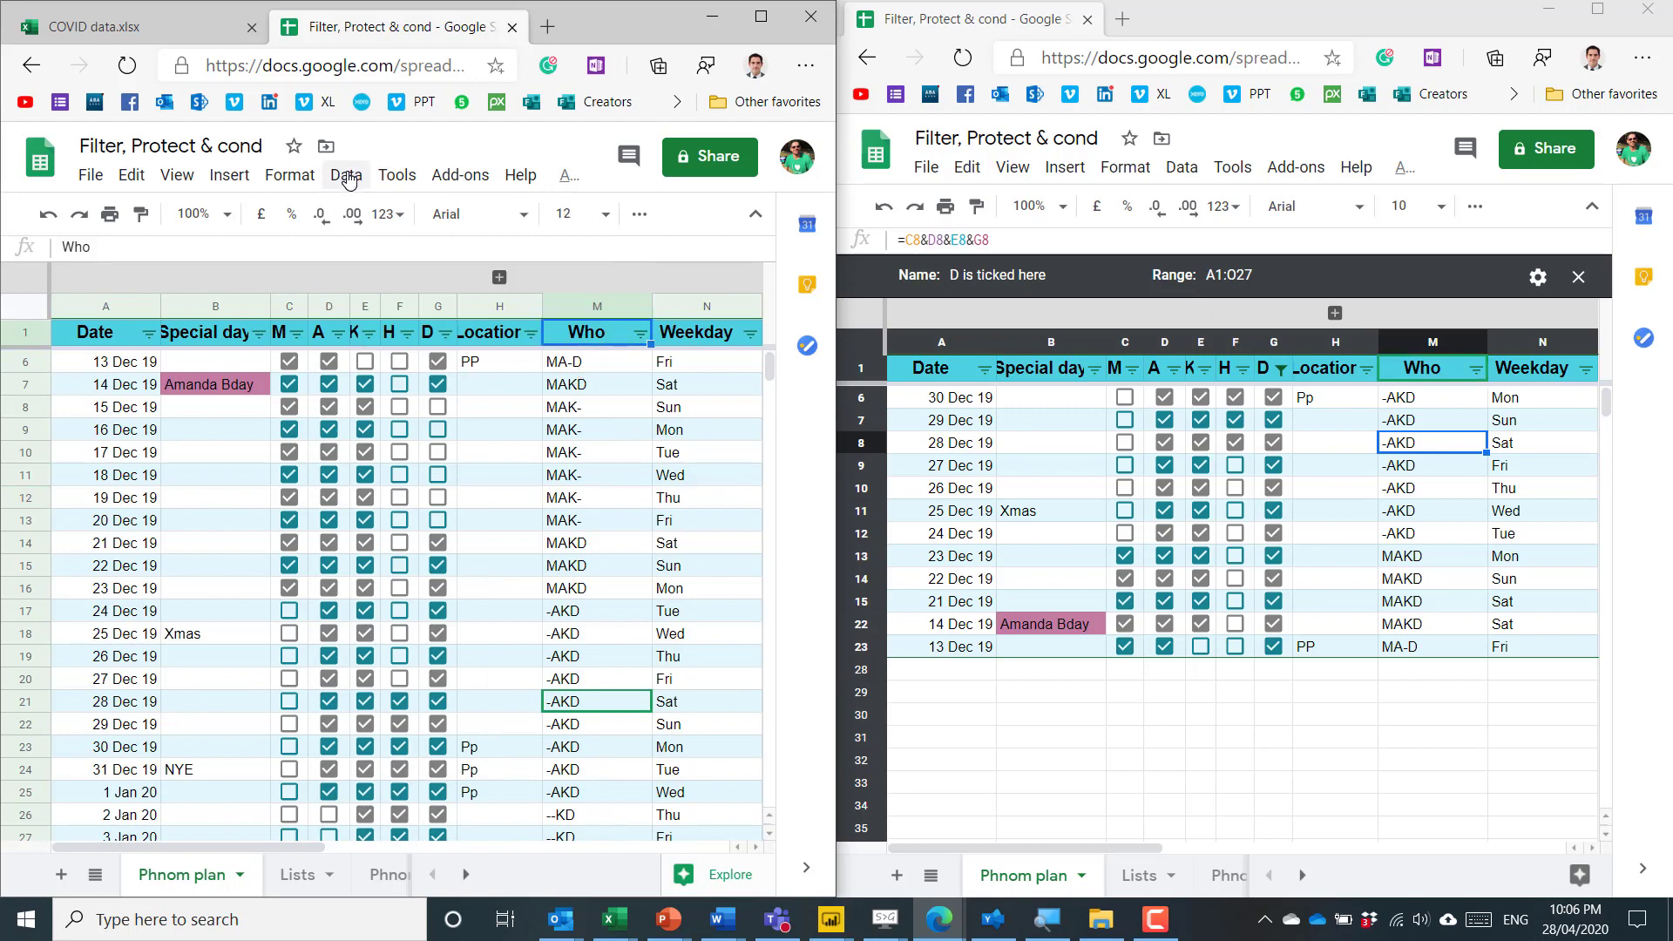
{"action": "left_click", "coordinate": [750, 335]}
{"action": "left_click", "coordinate": [537, 605]}
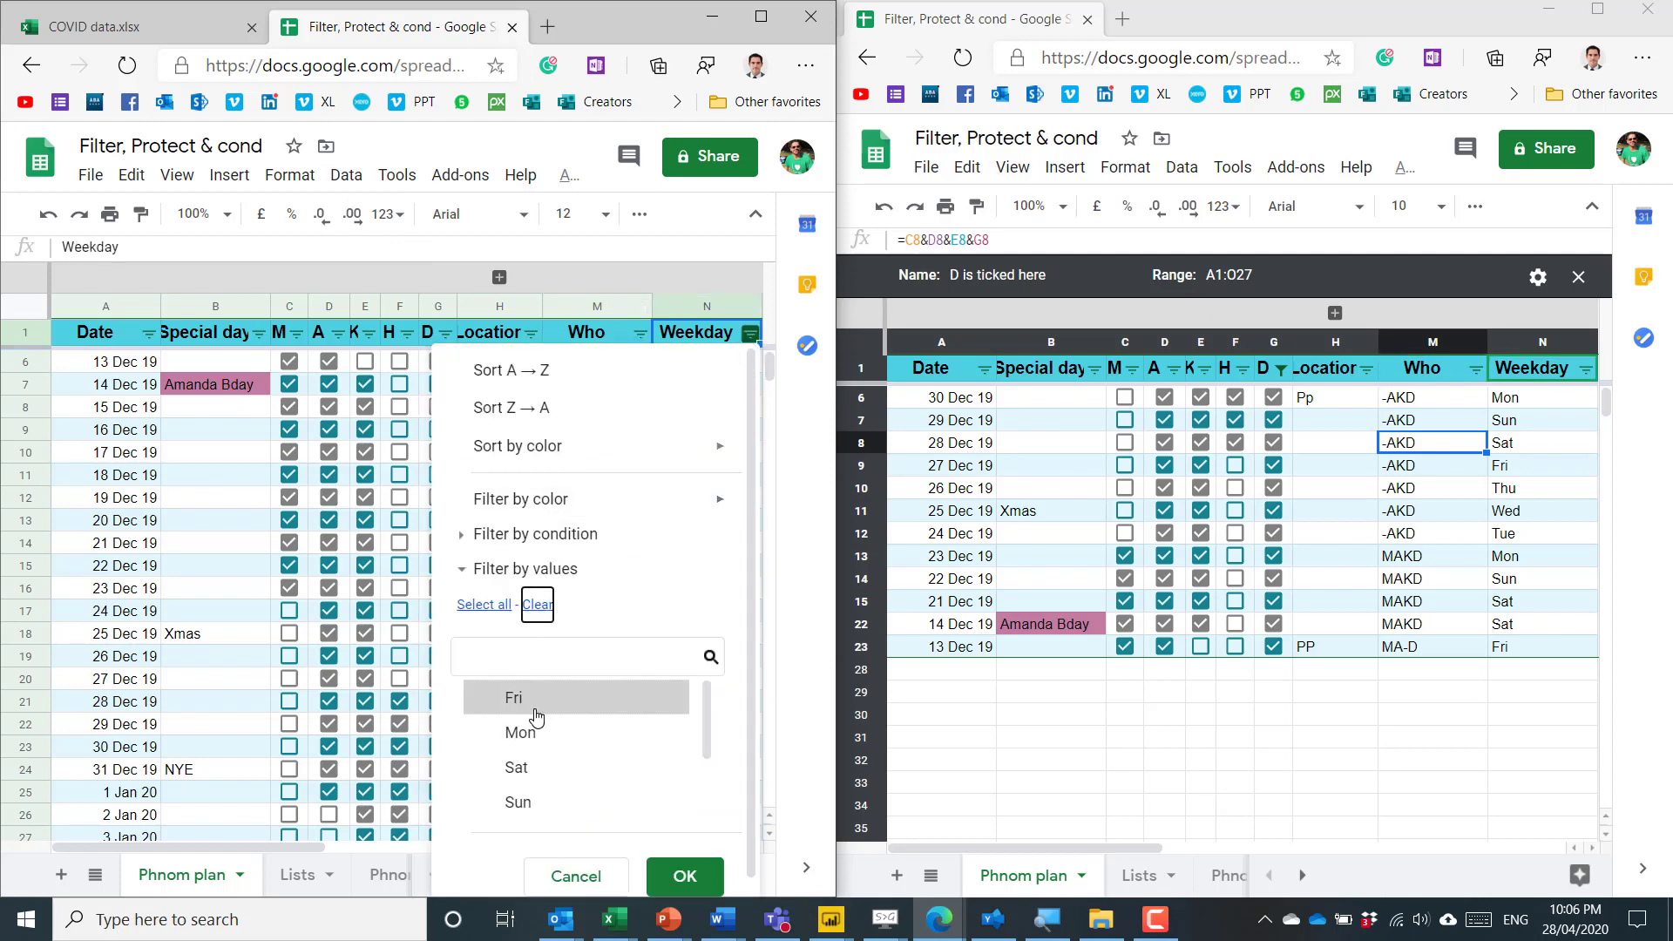
{"action": "scroll", "coordinate": [540, 767], "scroll_direction": "down", "scroll_amount": 2}
{"action": "left_click", "coordinate": [523, 734]}
{"action": "left_click", "coordinate": [544, 769]}
{"action": "left_click", "coordinate": [541, 803]}
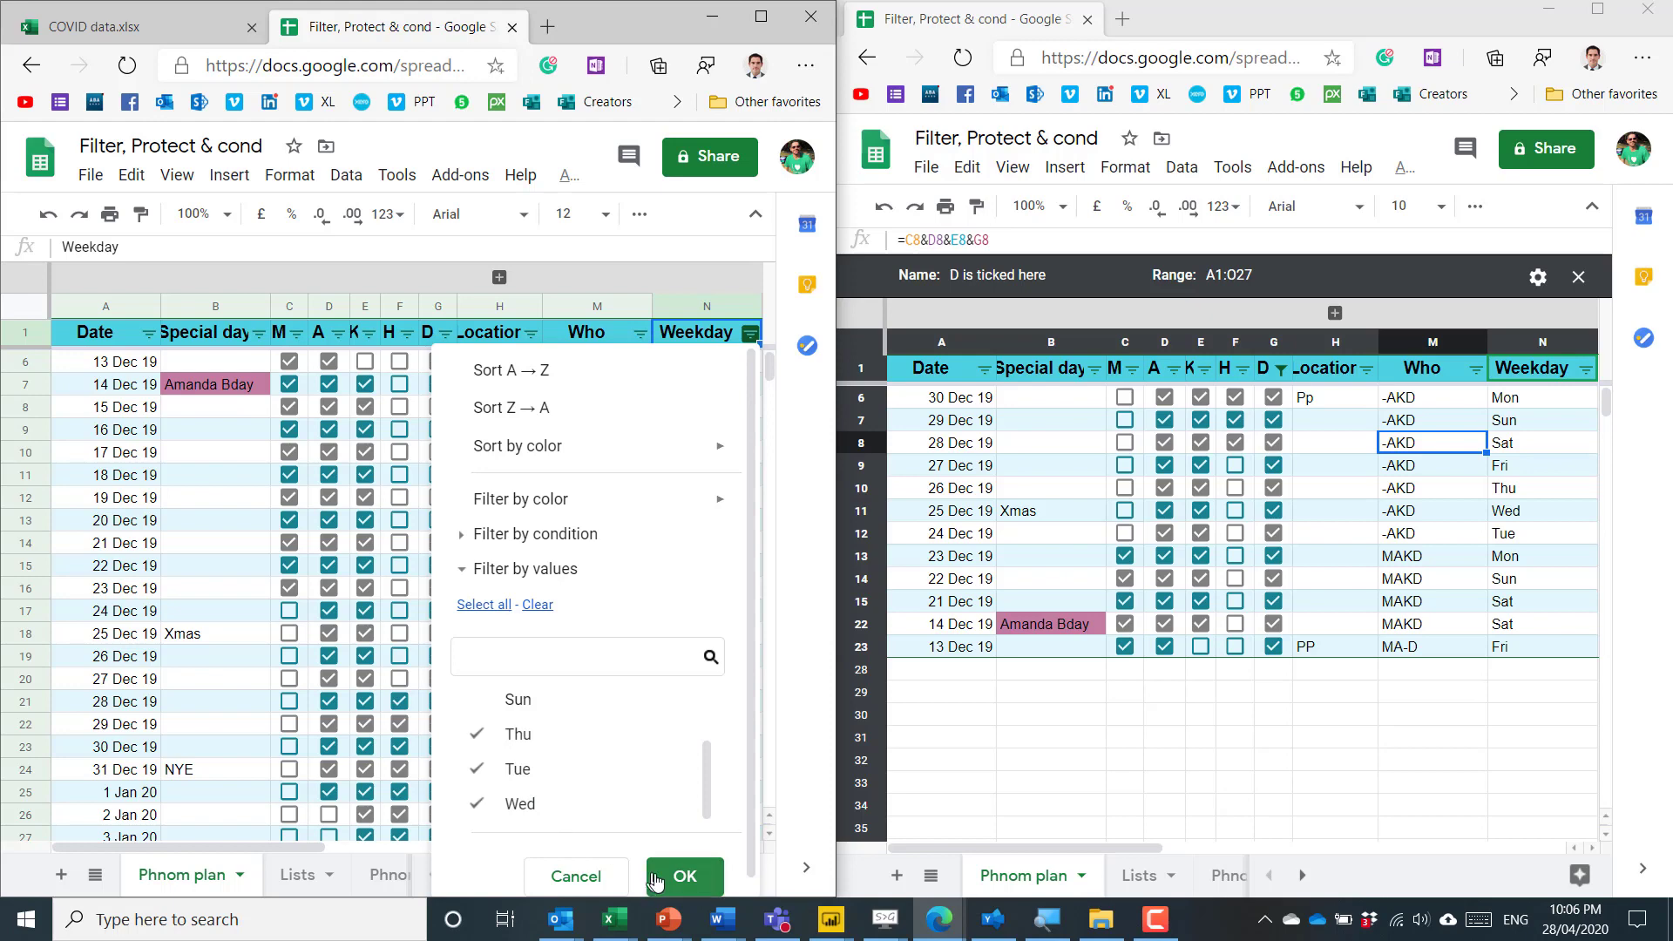
{"action": "left_click", "coordinate": [685, 876]}
Step: Save the current filter as a filter view and rename it from Filter 2 to 'Weekdays'
{"action": "left_click", "coordinate": [628, 431]}
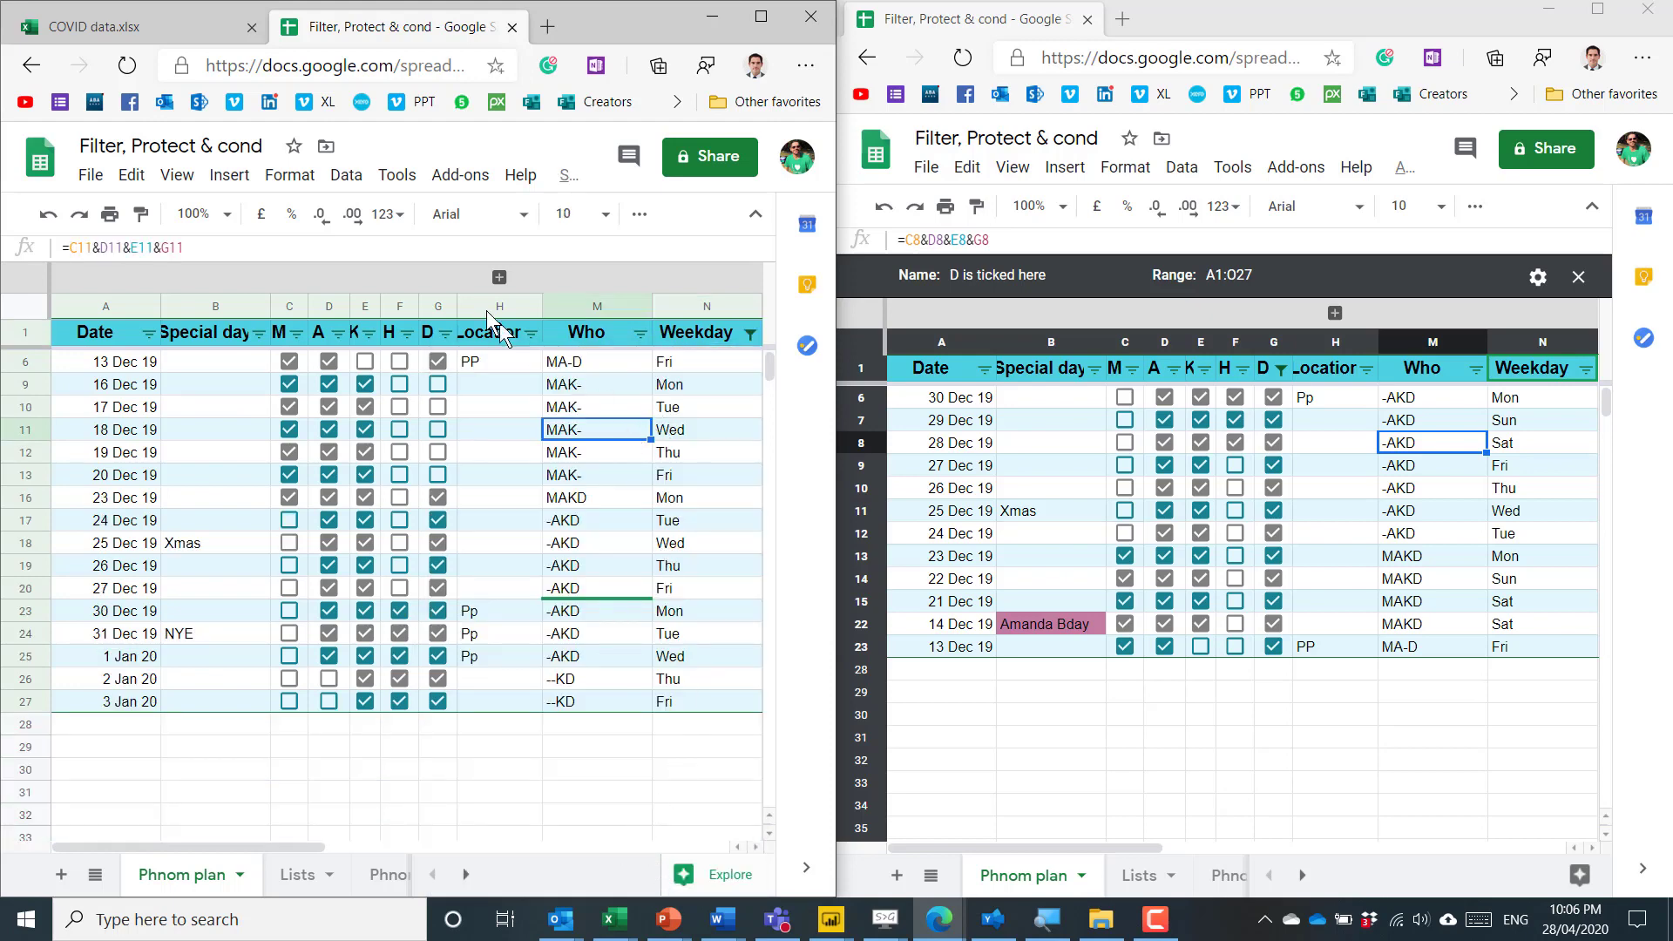
{"action": "left_click", "coordinate": [347, 175]}
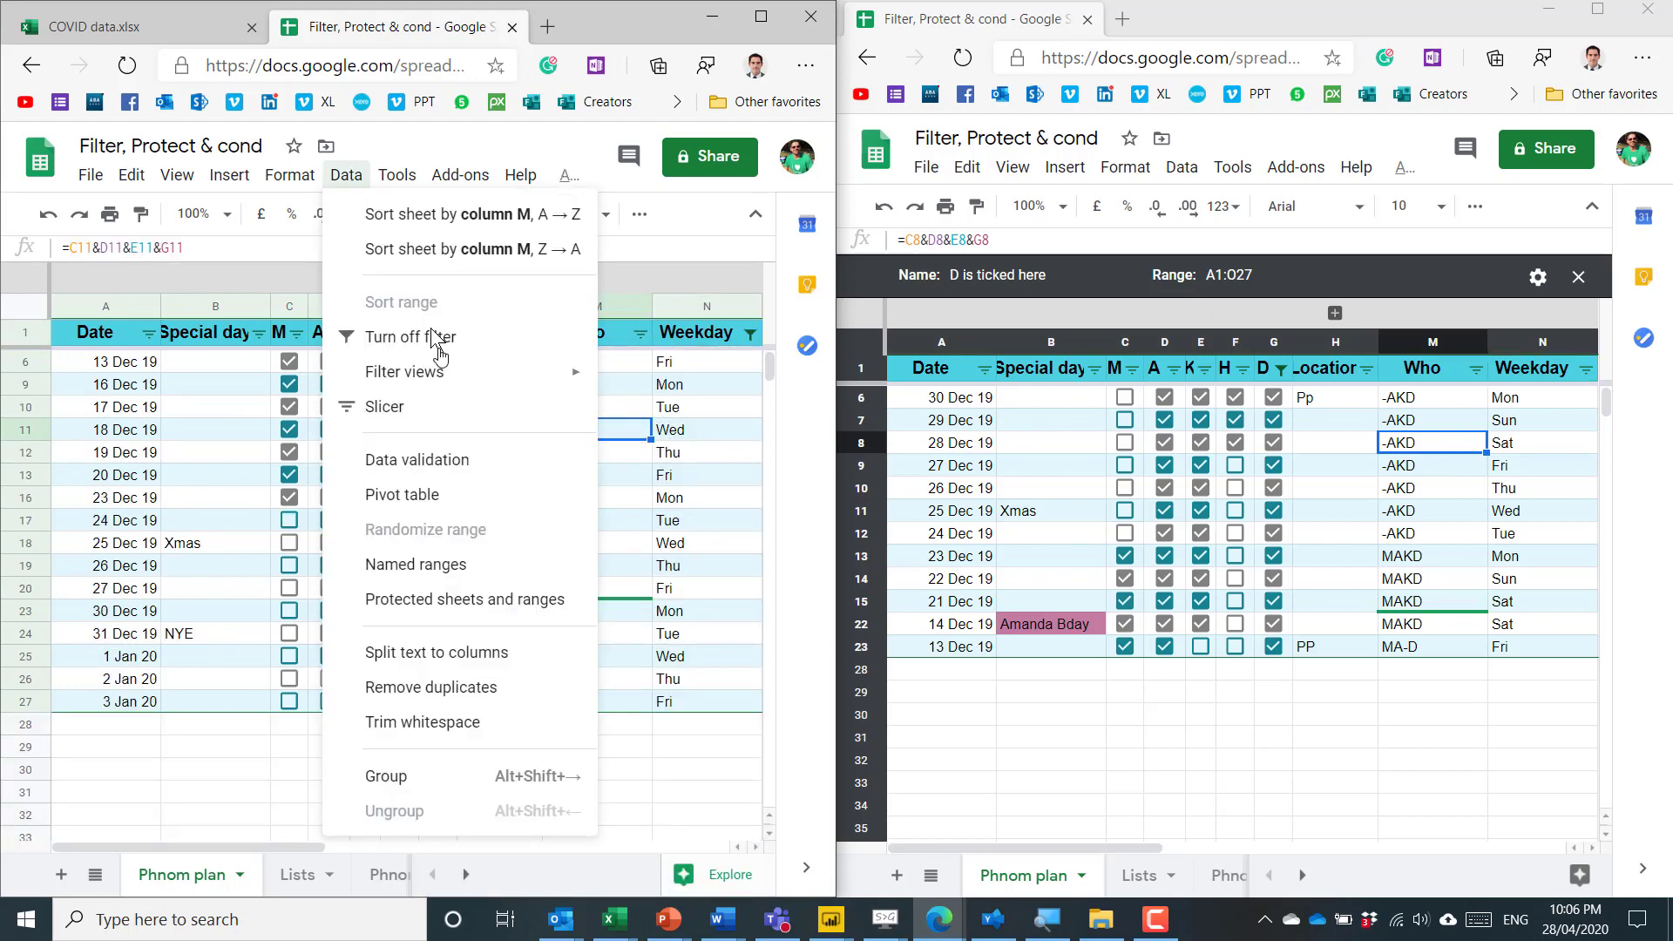
{"action": "mouse_move", "coordinate": [448, 375]}
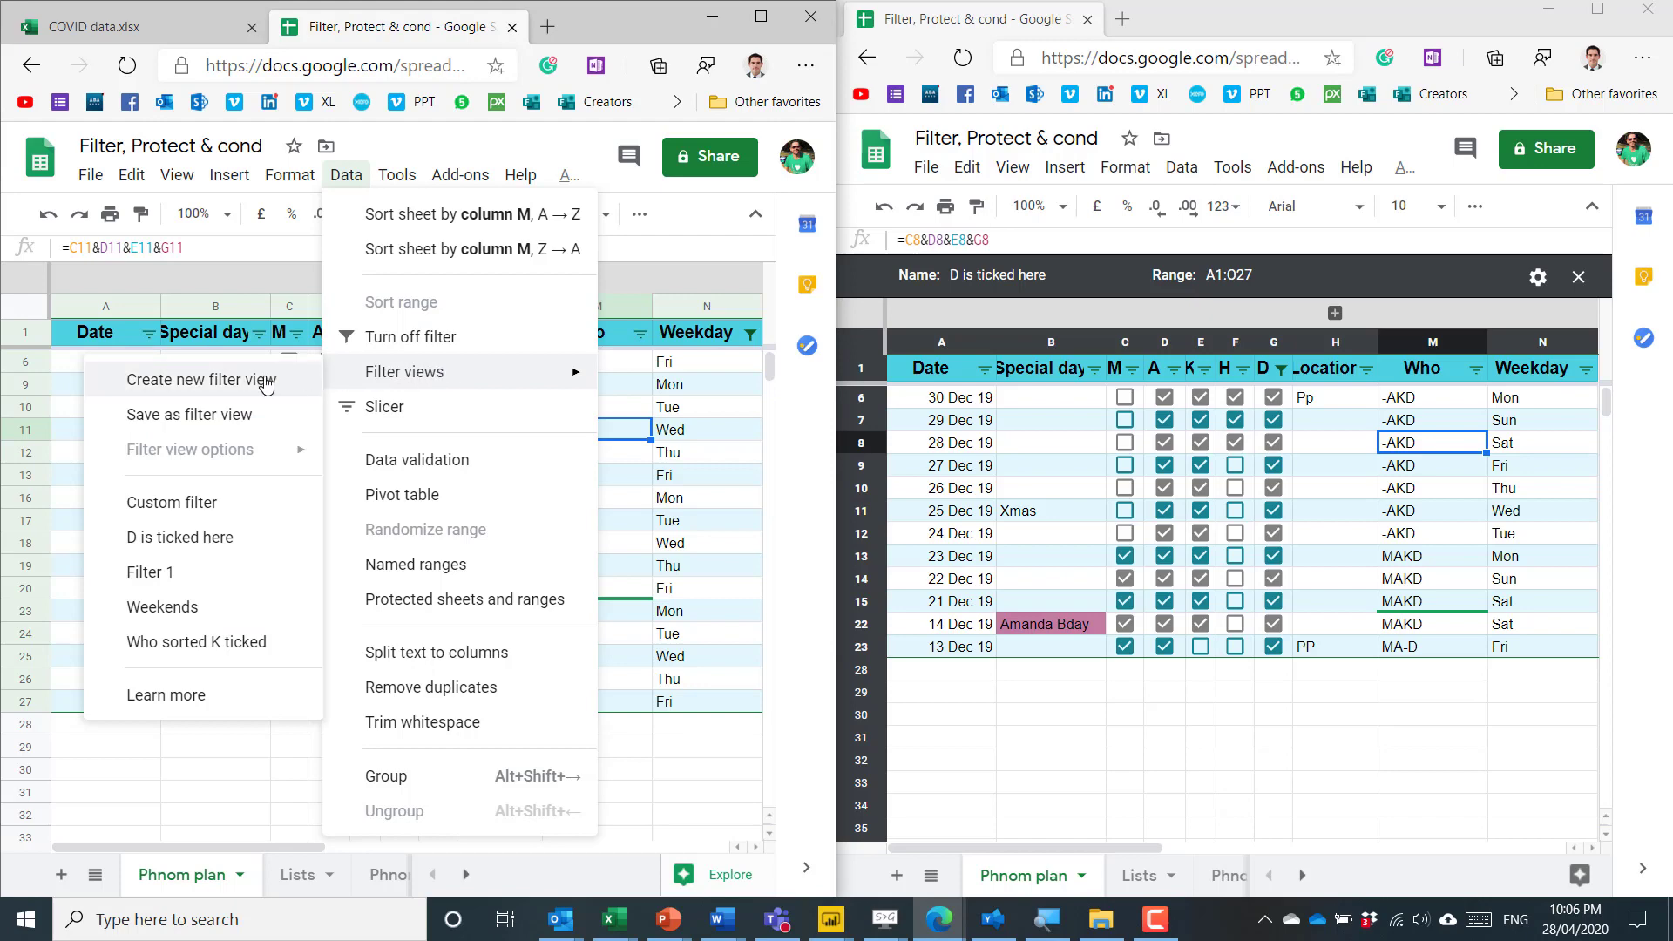
{"action": "left_click", "coordinate": [255, 413]}
{"action": "left_click", "coordinate": [170, 277]}
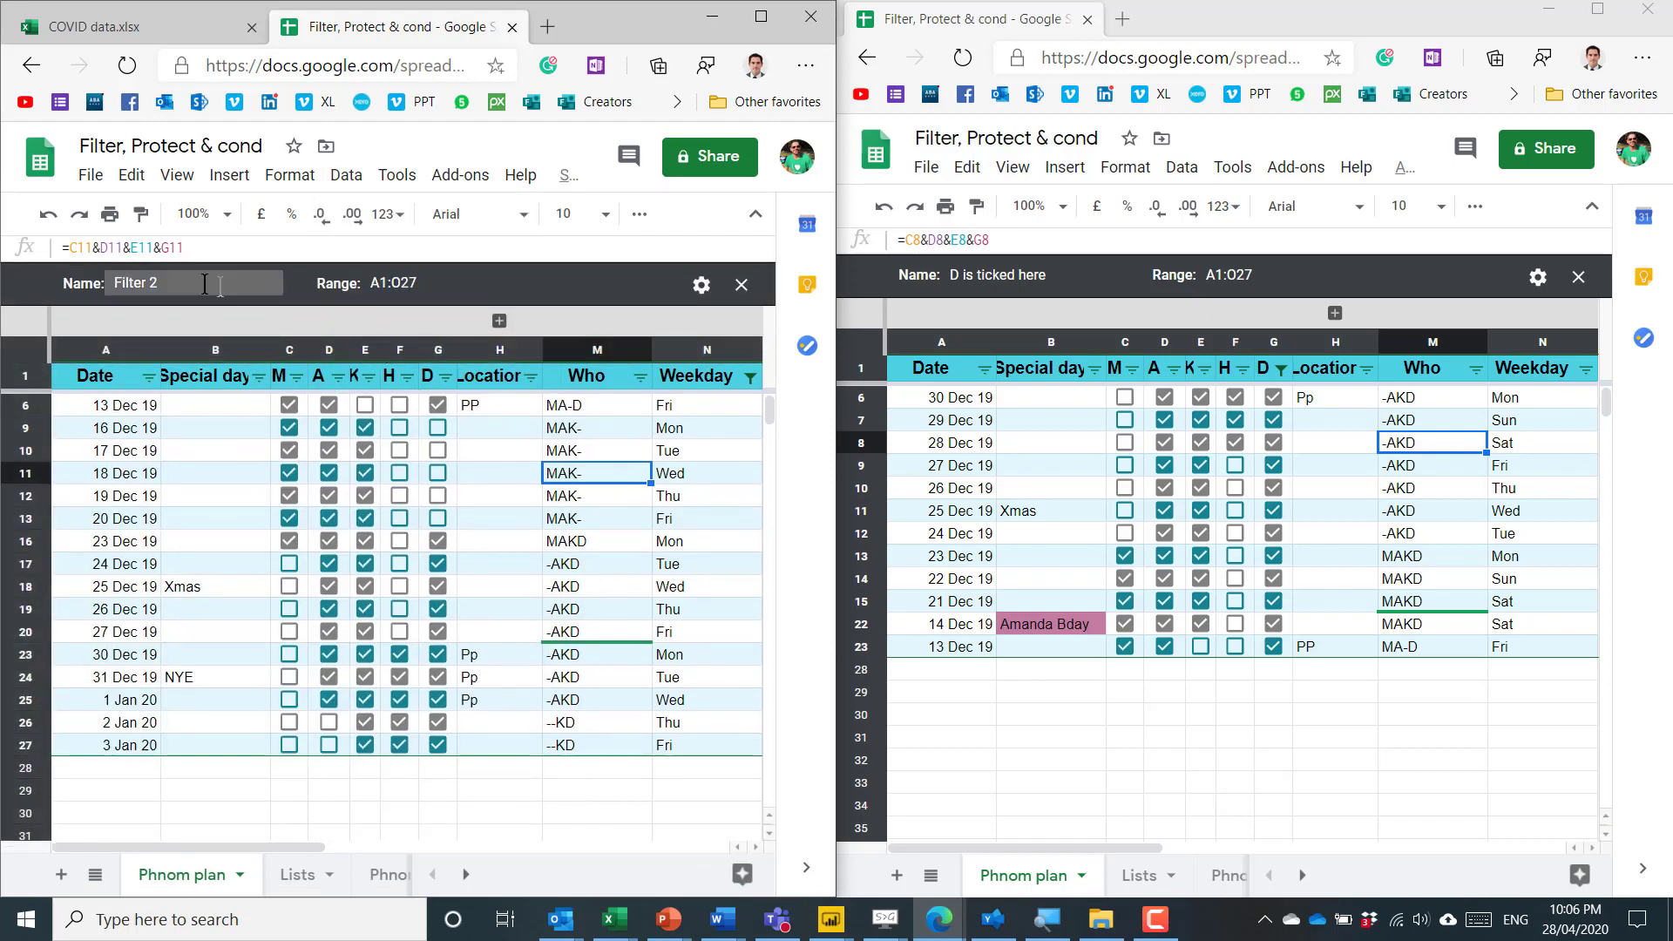
{"action": "triple_click", "coordinate": [170, 277]}
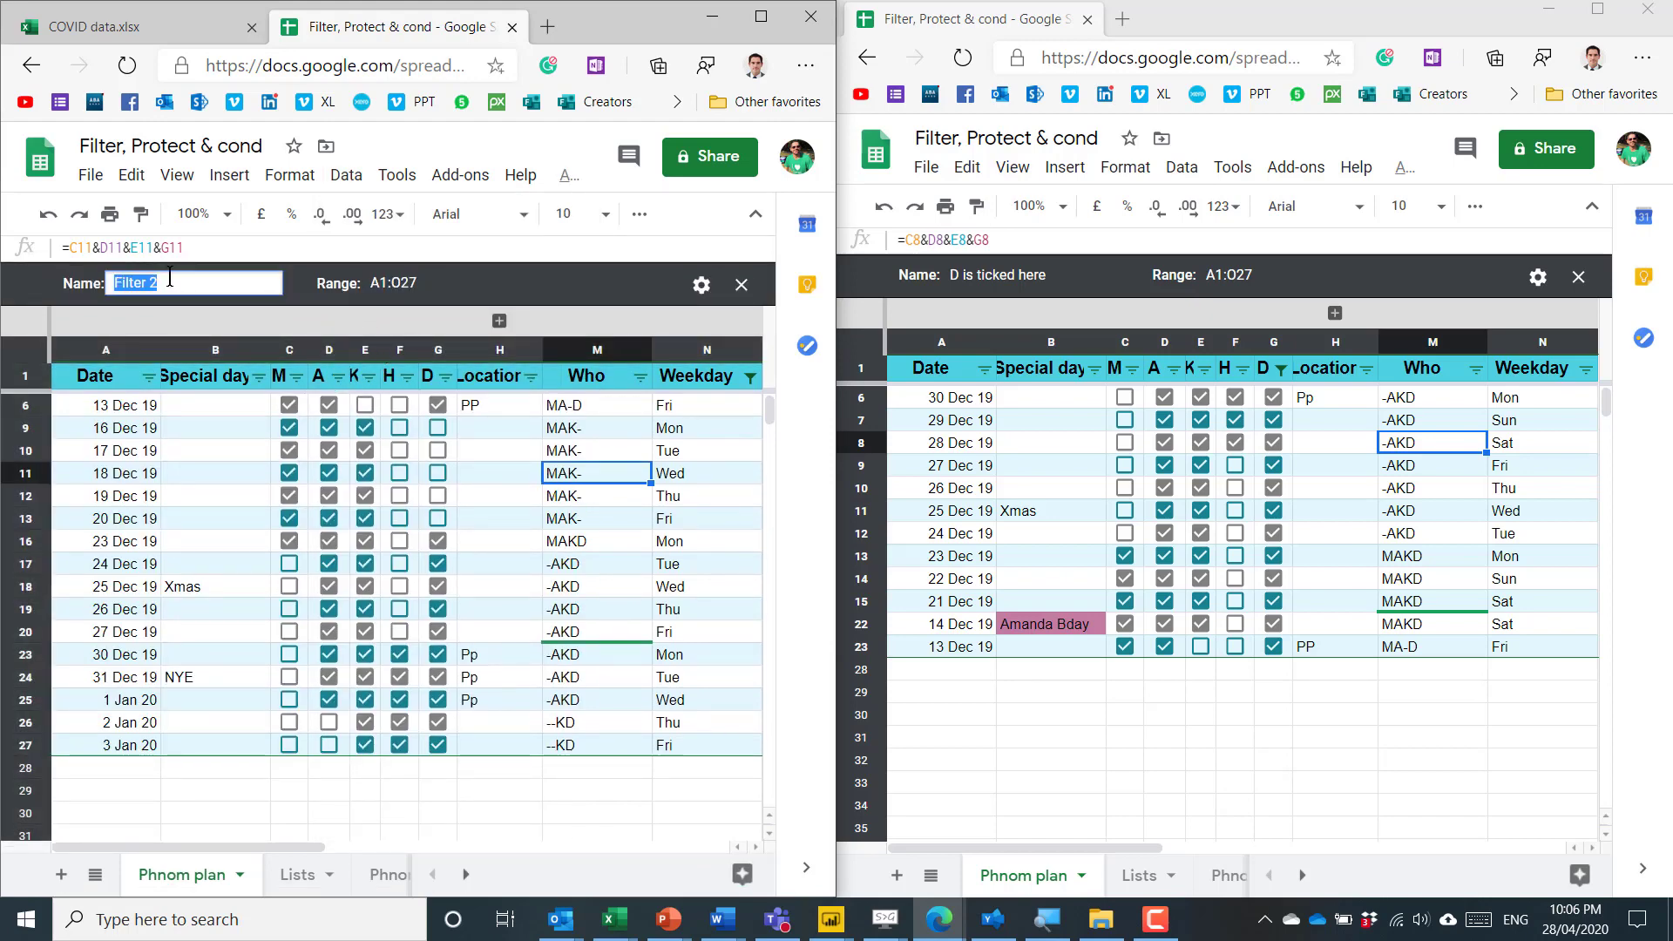
{"action": "type", "text": "Weekdays"}
{"action": "left_click", "coordinate": [610, 520]}
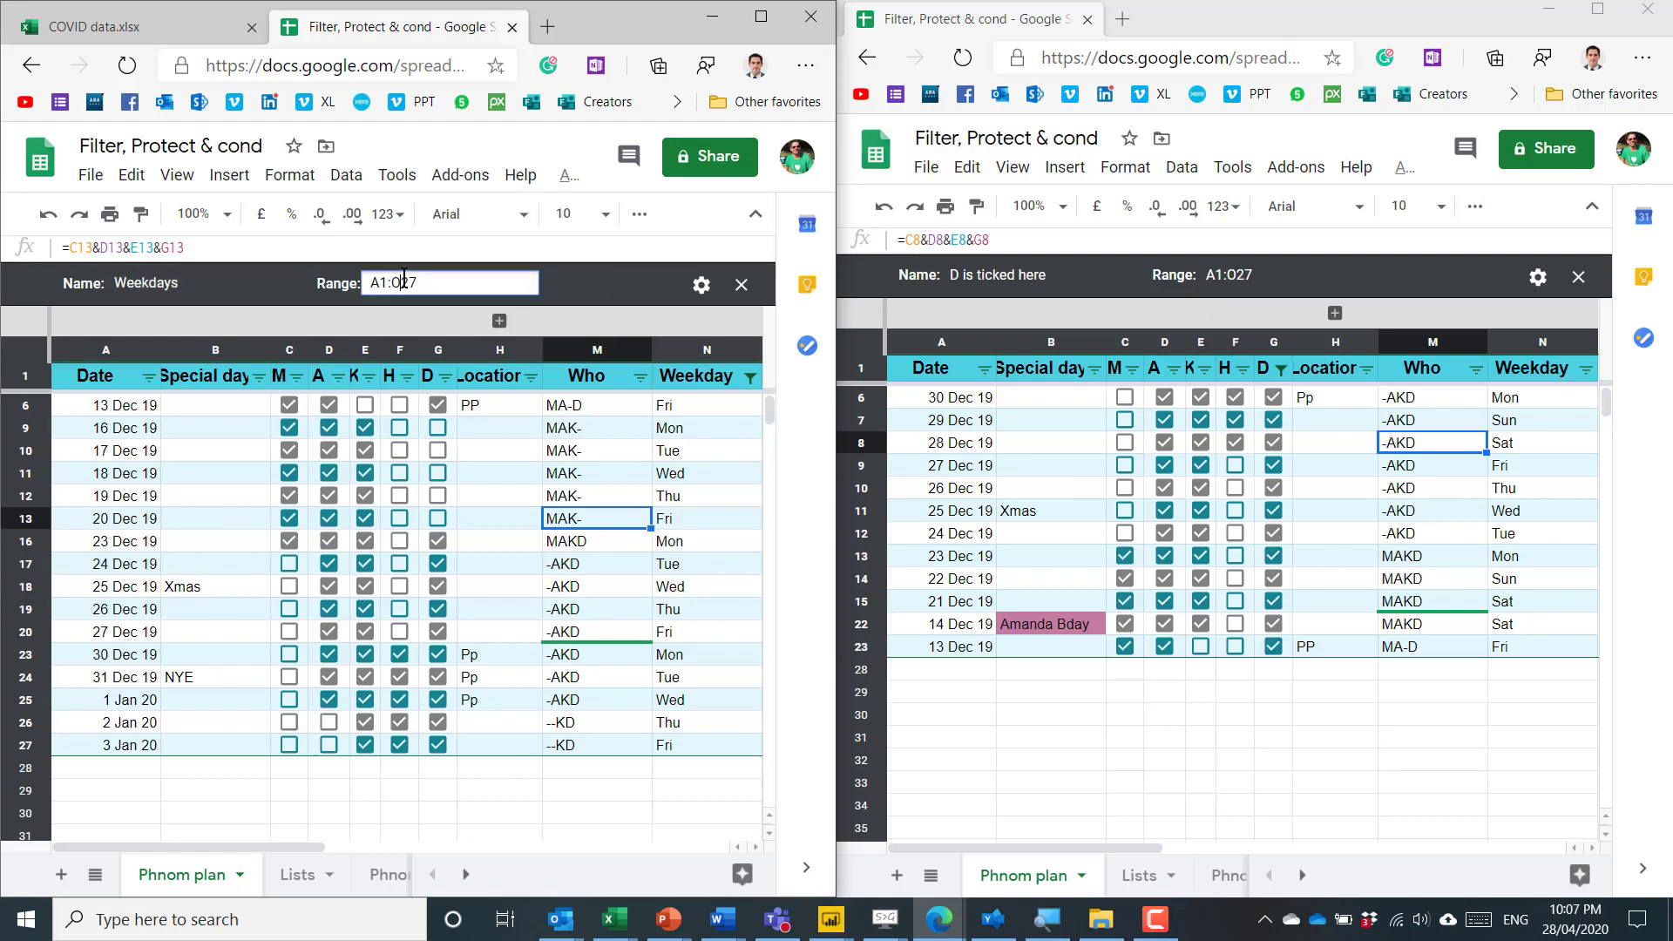
{"action": "left_click", "coordinate": [699, 288]}
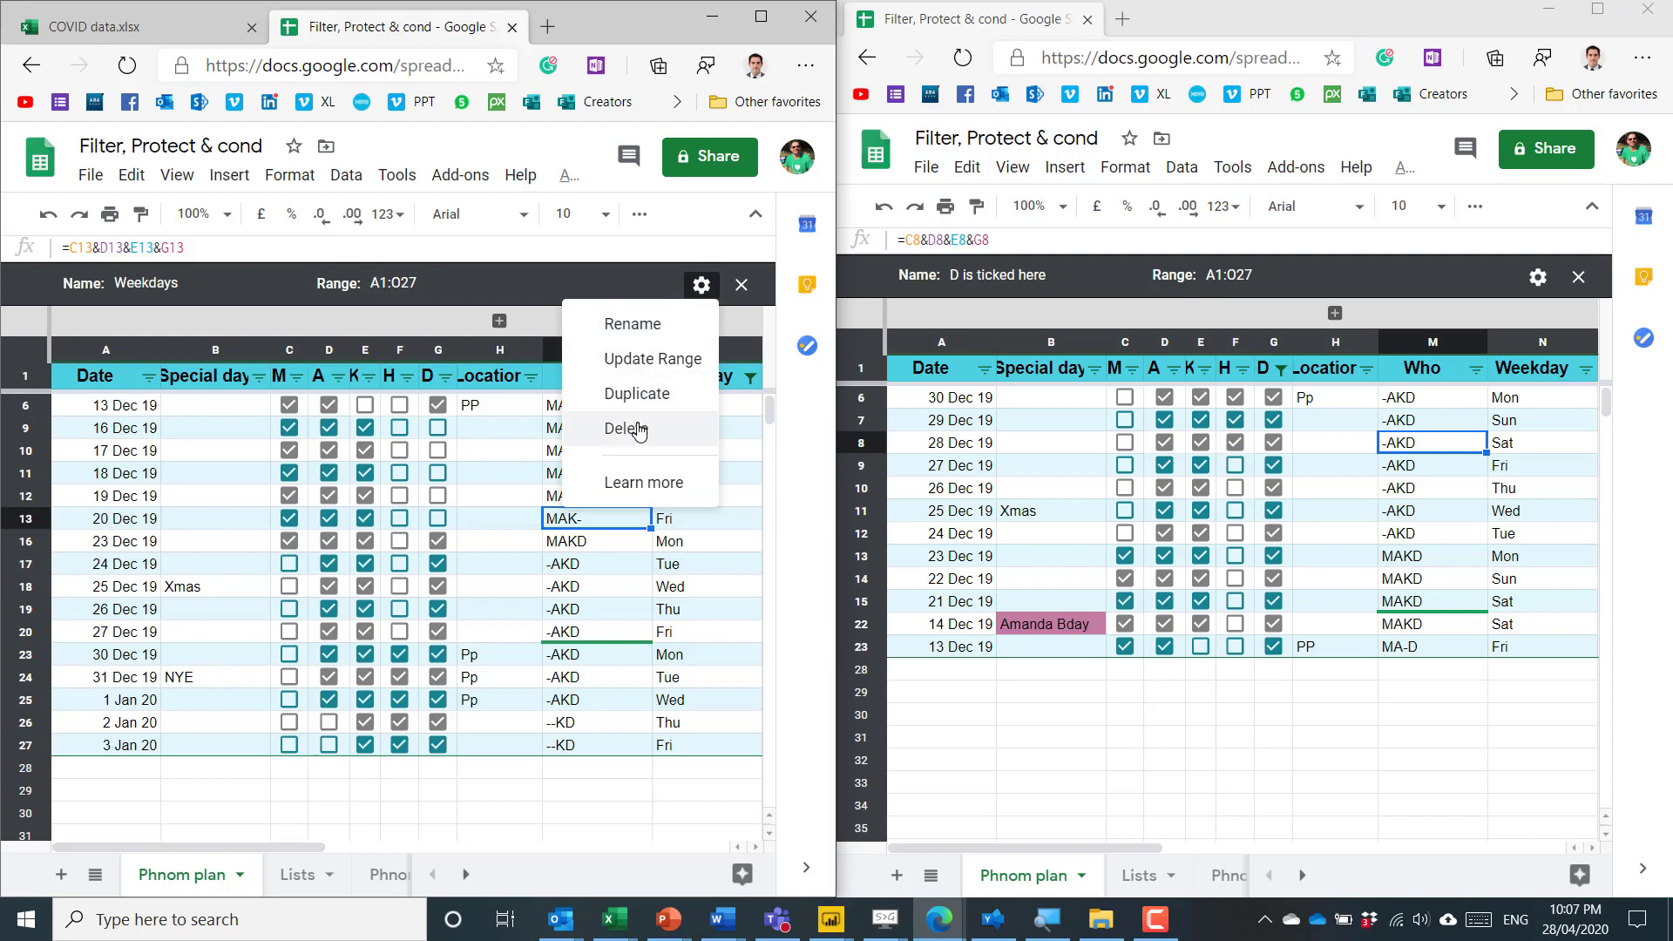
Step: Close both the Weekdays and 'D is ticked here' filter views
{"action": "left_click", "coordinate": [699, 588]}
{"action": "left_click", "coordinate": [739, 494]}
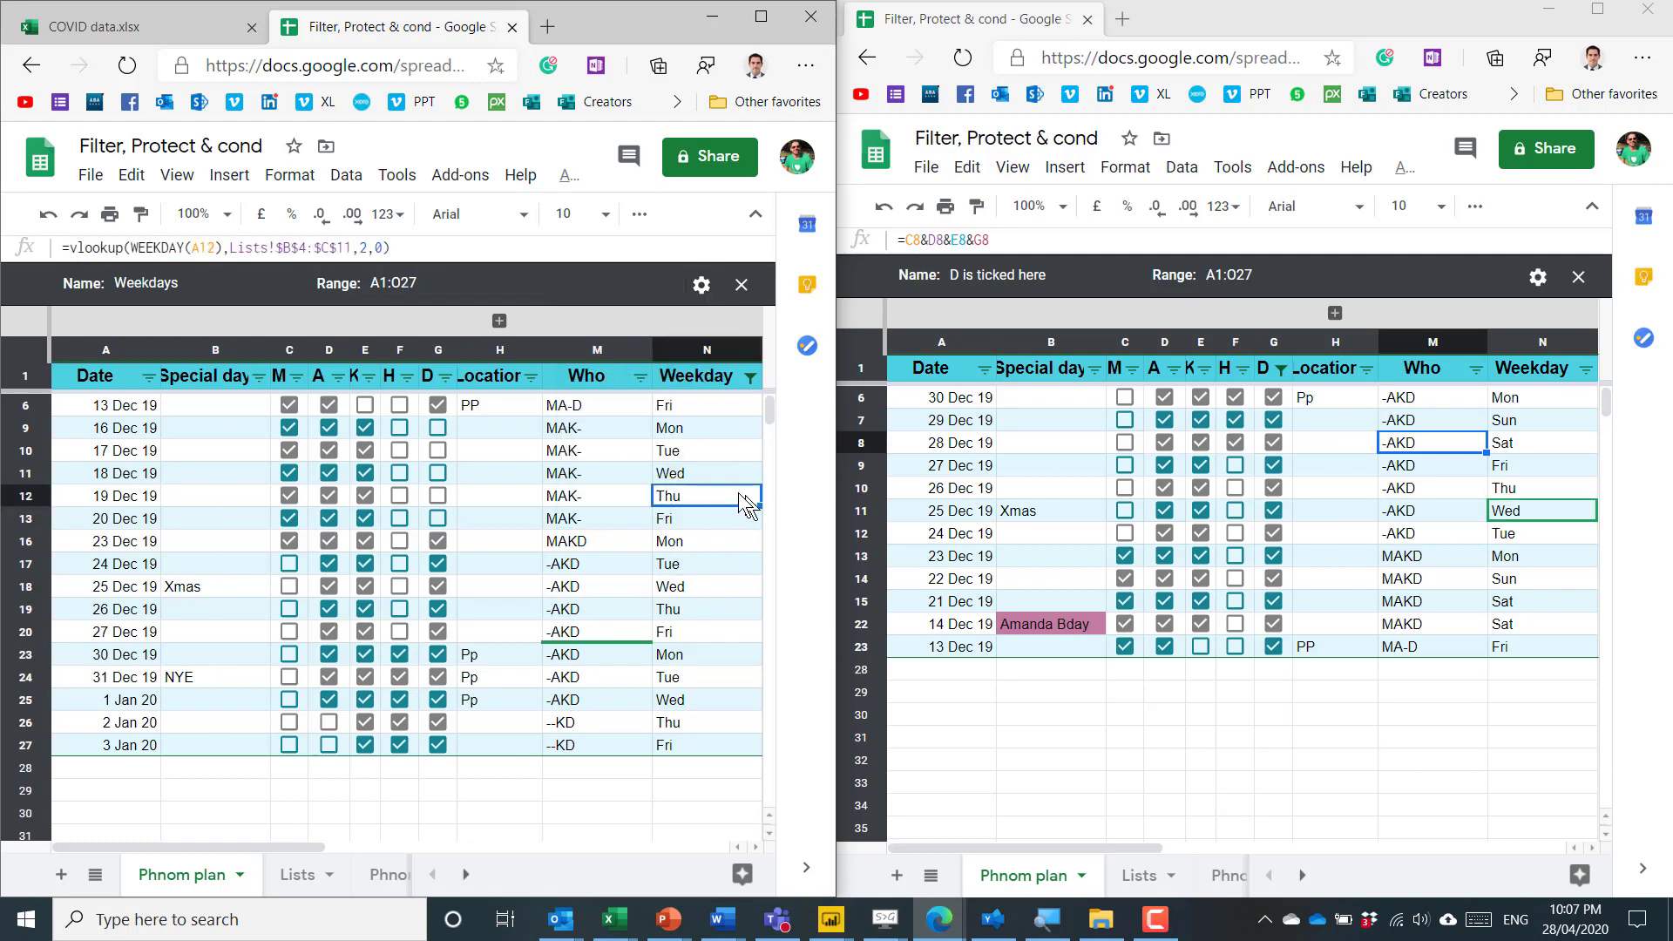
{"action": "left_click", "coordinate": [742, 284]}
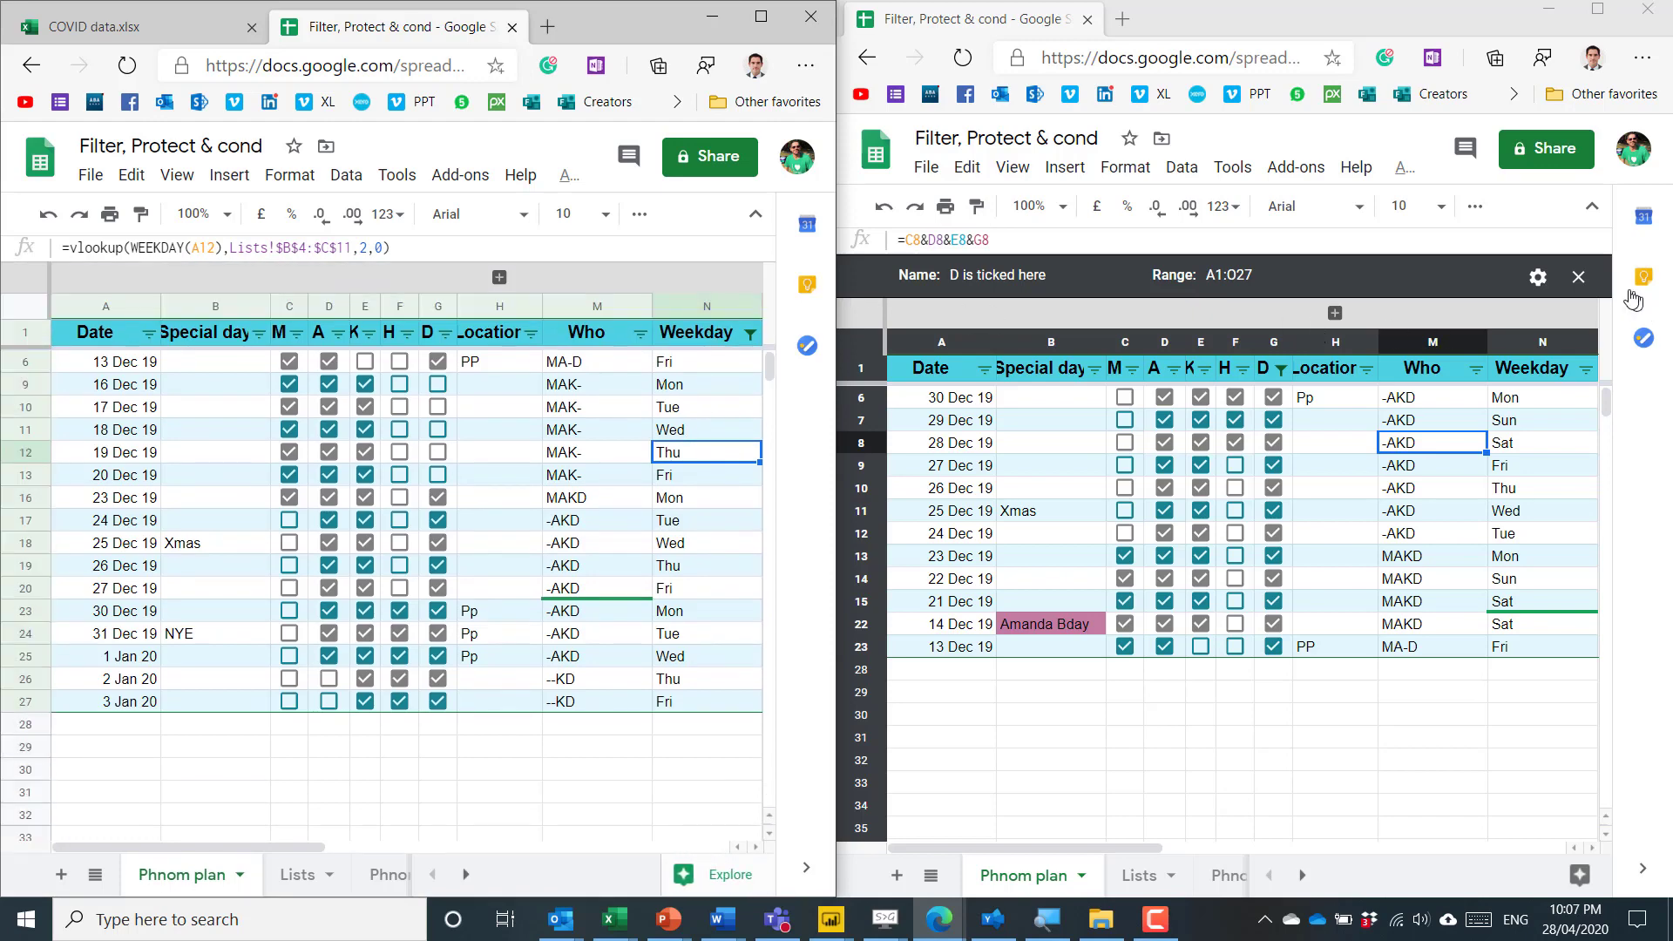
{"action": "left_click", "coordinate": [1579, 277]}
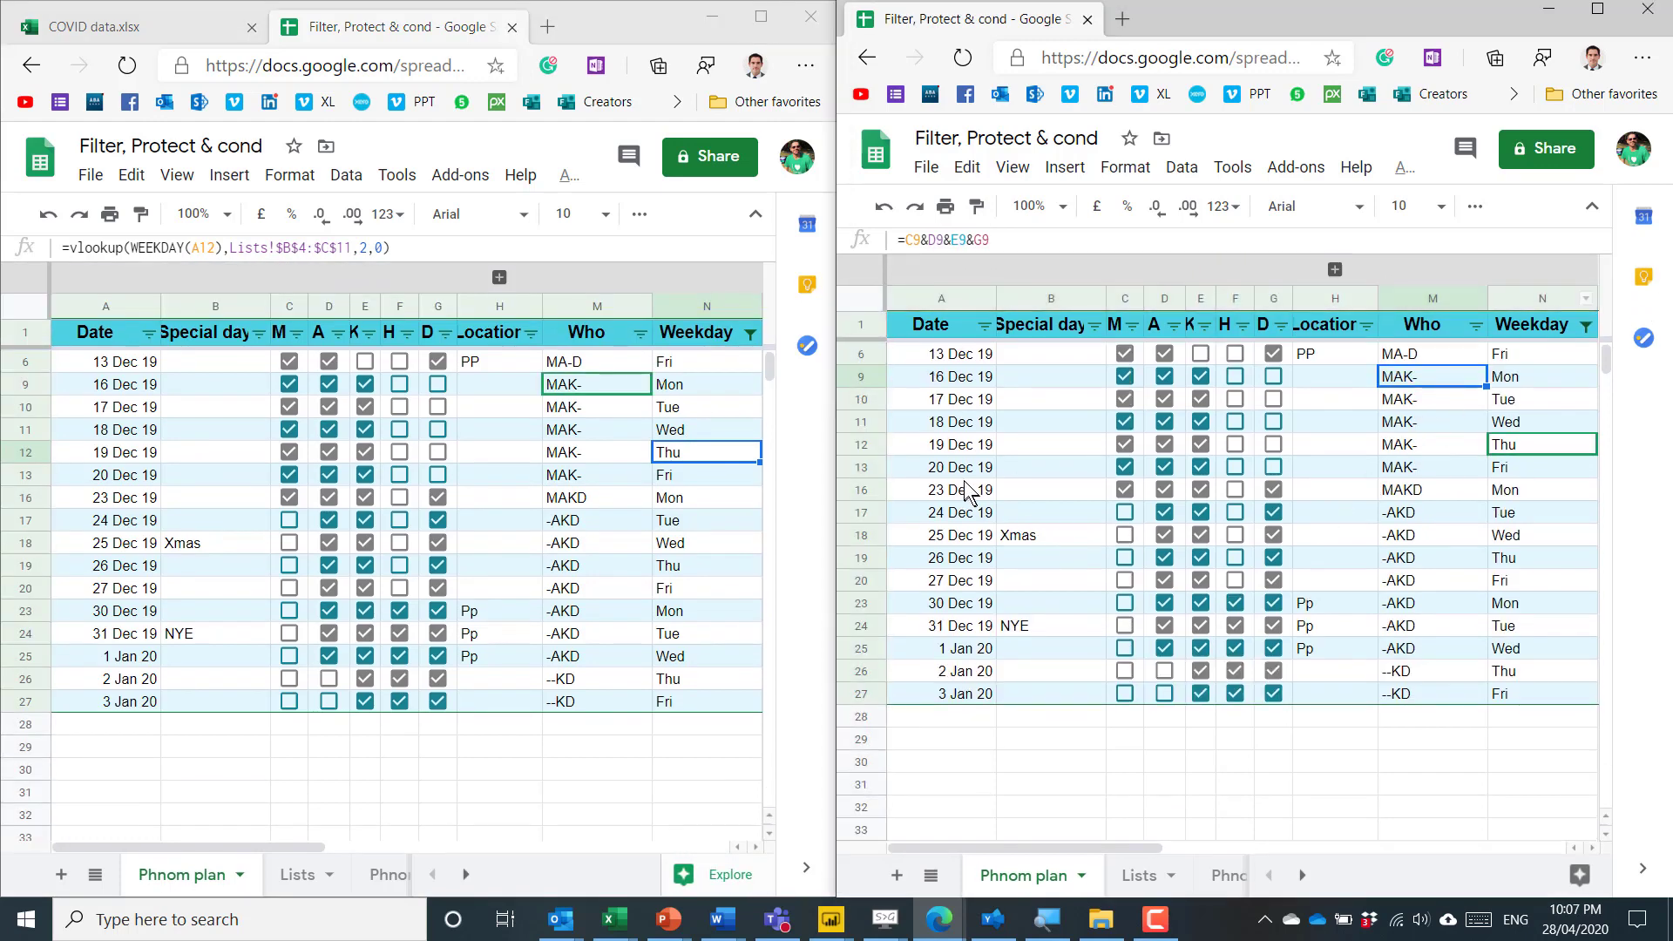
Step: Turn off the filter so all rows show, and untick A for 15 Dec
{"action": "left_click", "coordinate": [958, 468]}
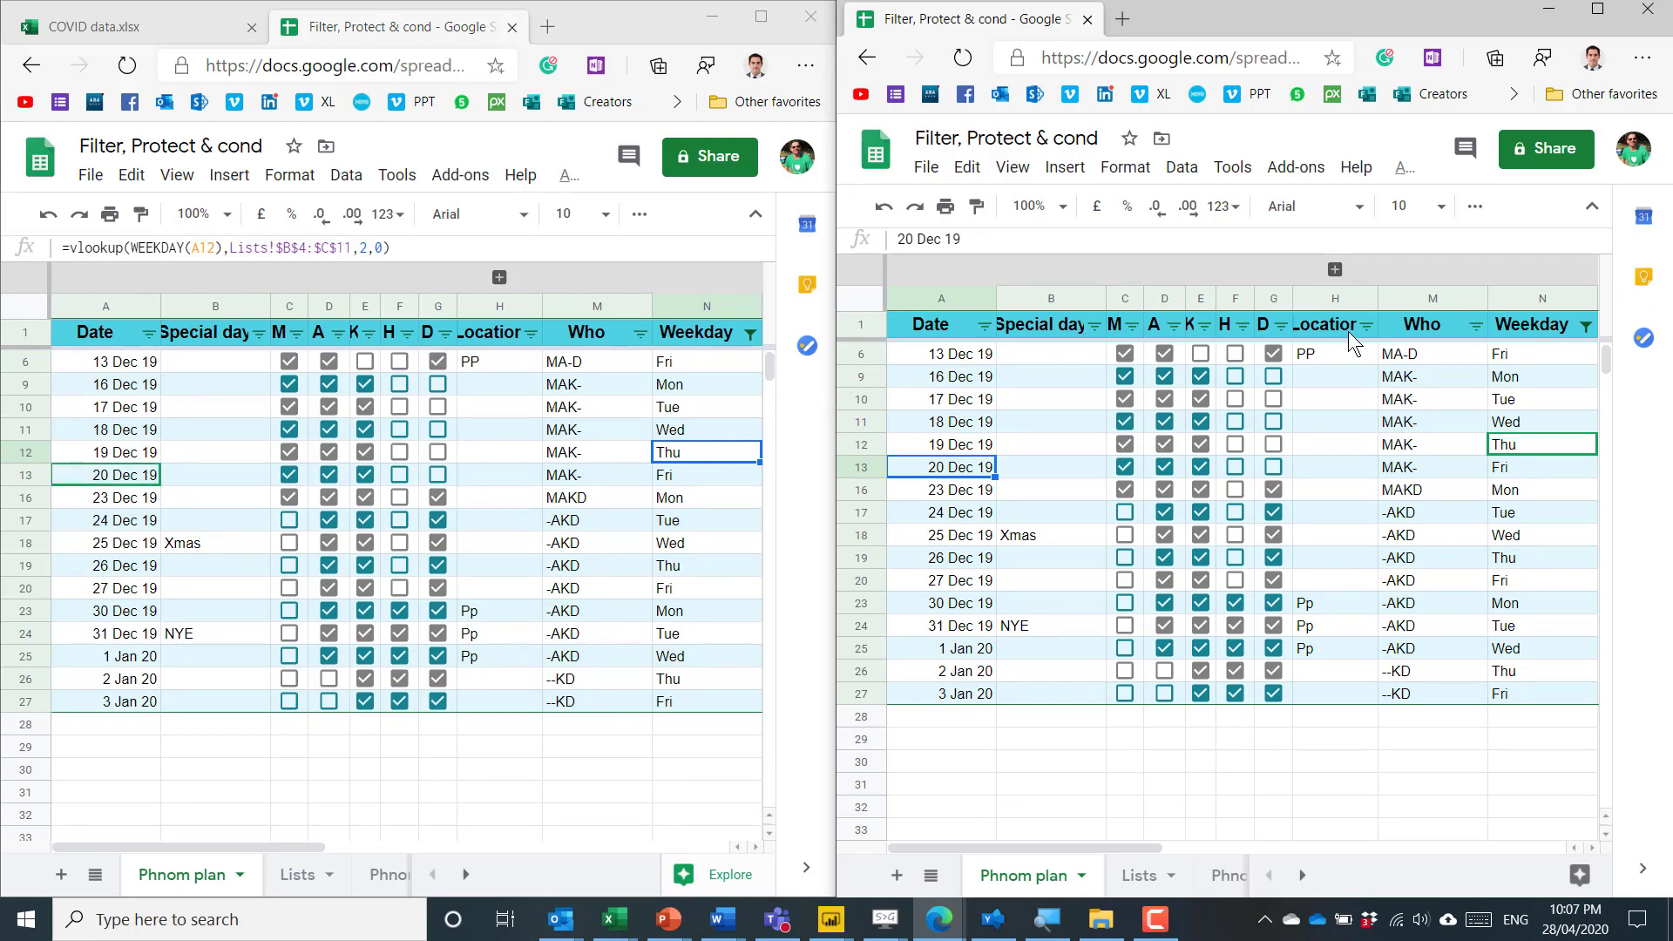
{"action": "left_click", "coordinate": [1051, 444]}
{"action": "left_click", "coordinate": [1168, 168]}
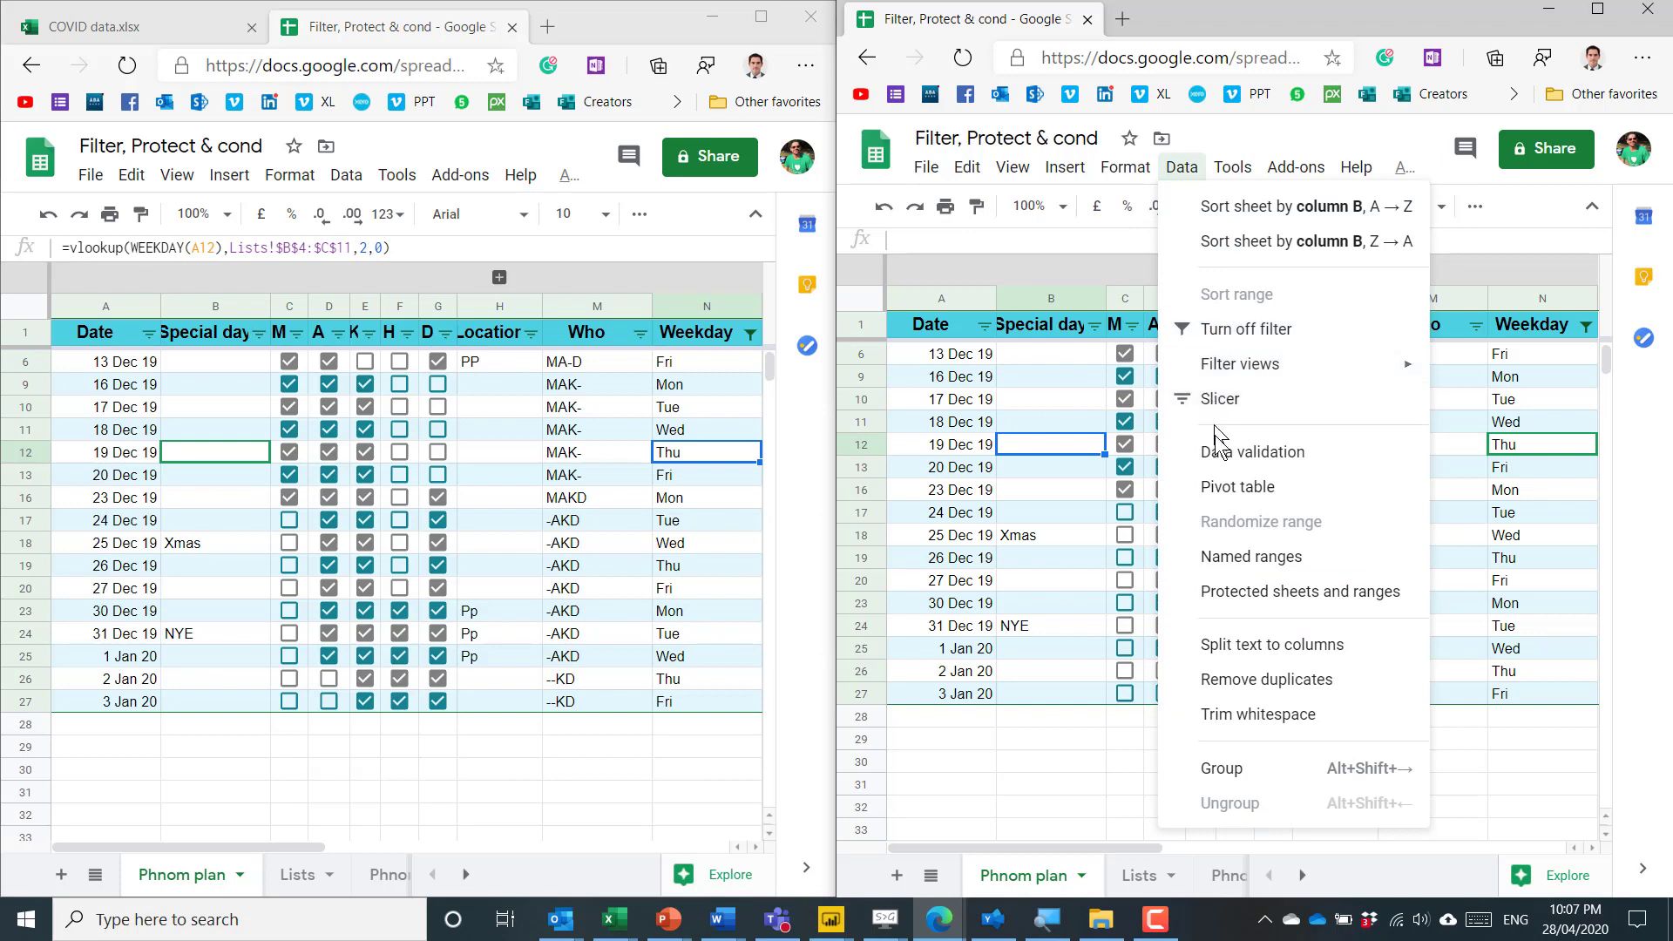
{"action": "left_click", "coordinate": [1224, 330]}
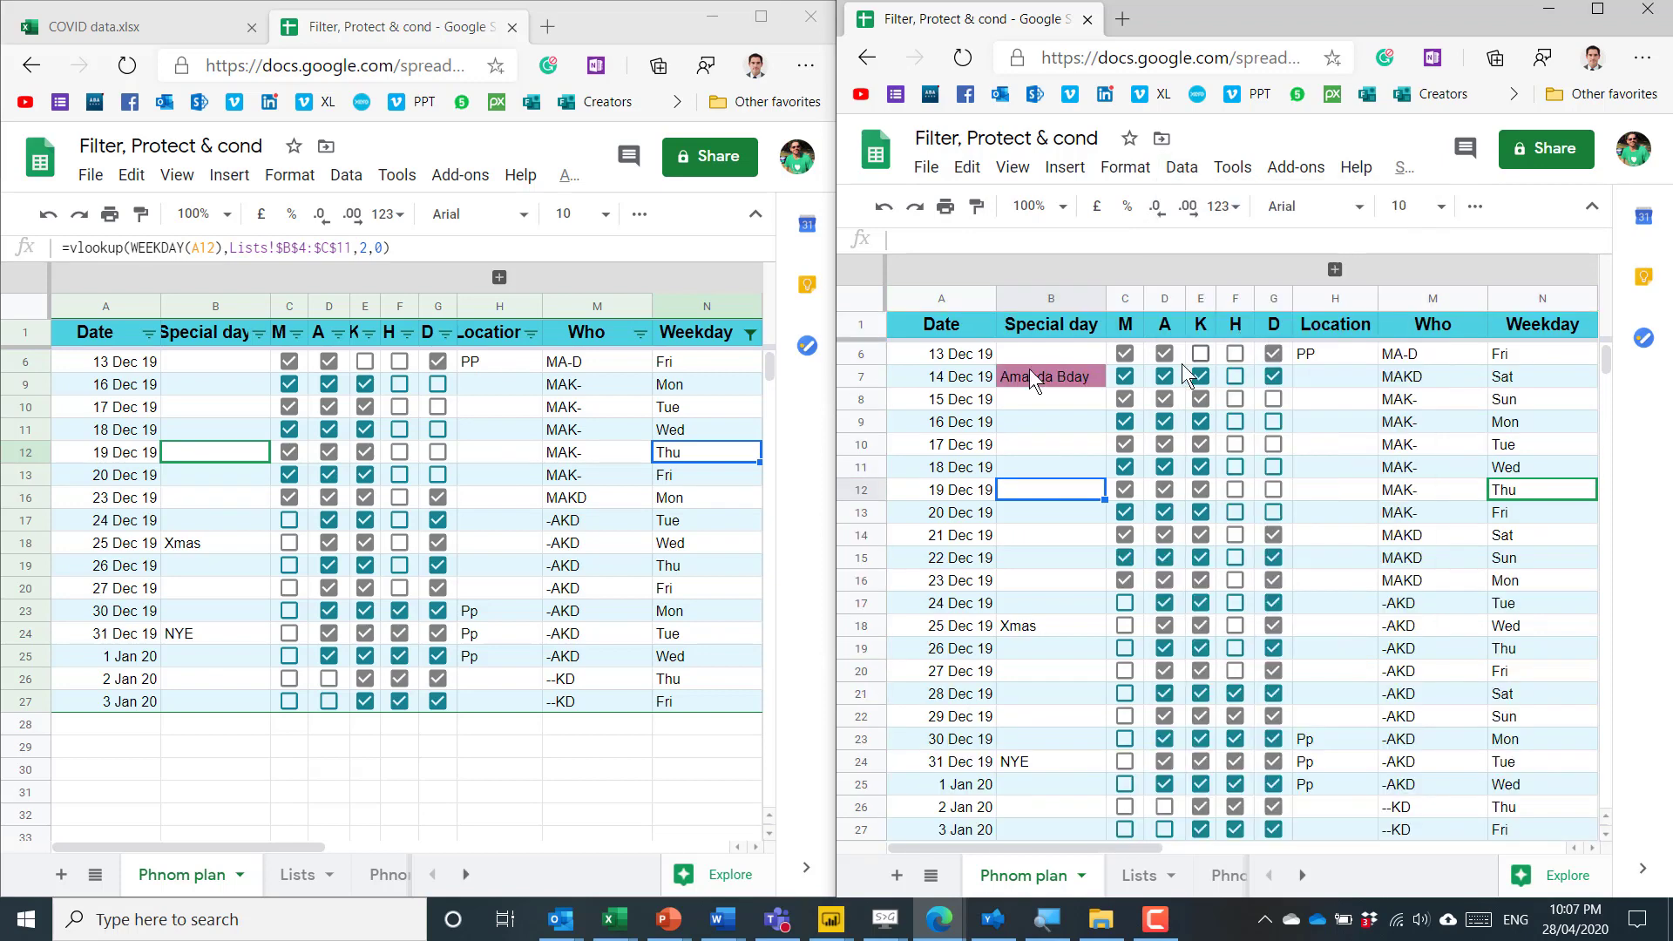
{"action": "left_click", "coordinate": [329, 407]}
Step: Tick H for 15 Dec and show the edit history of the 25 Dec 19 cell
{"action": "left_click", "coordinate": [399, 406]}
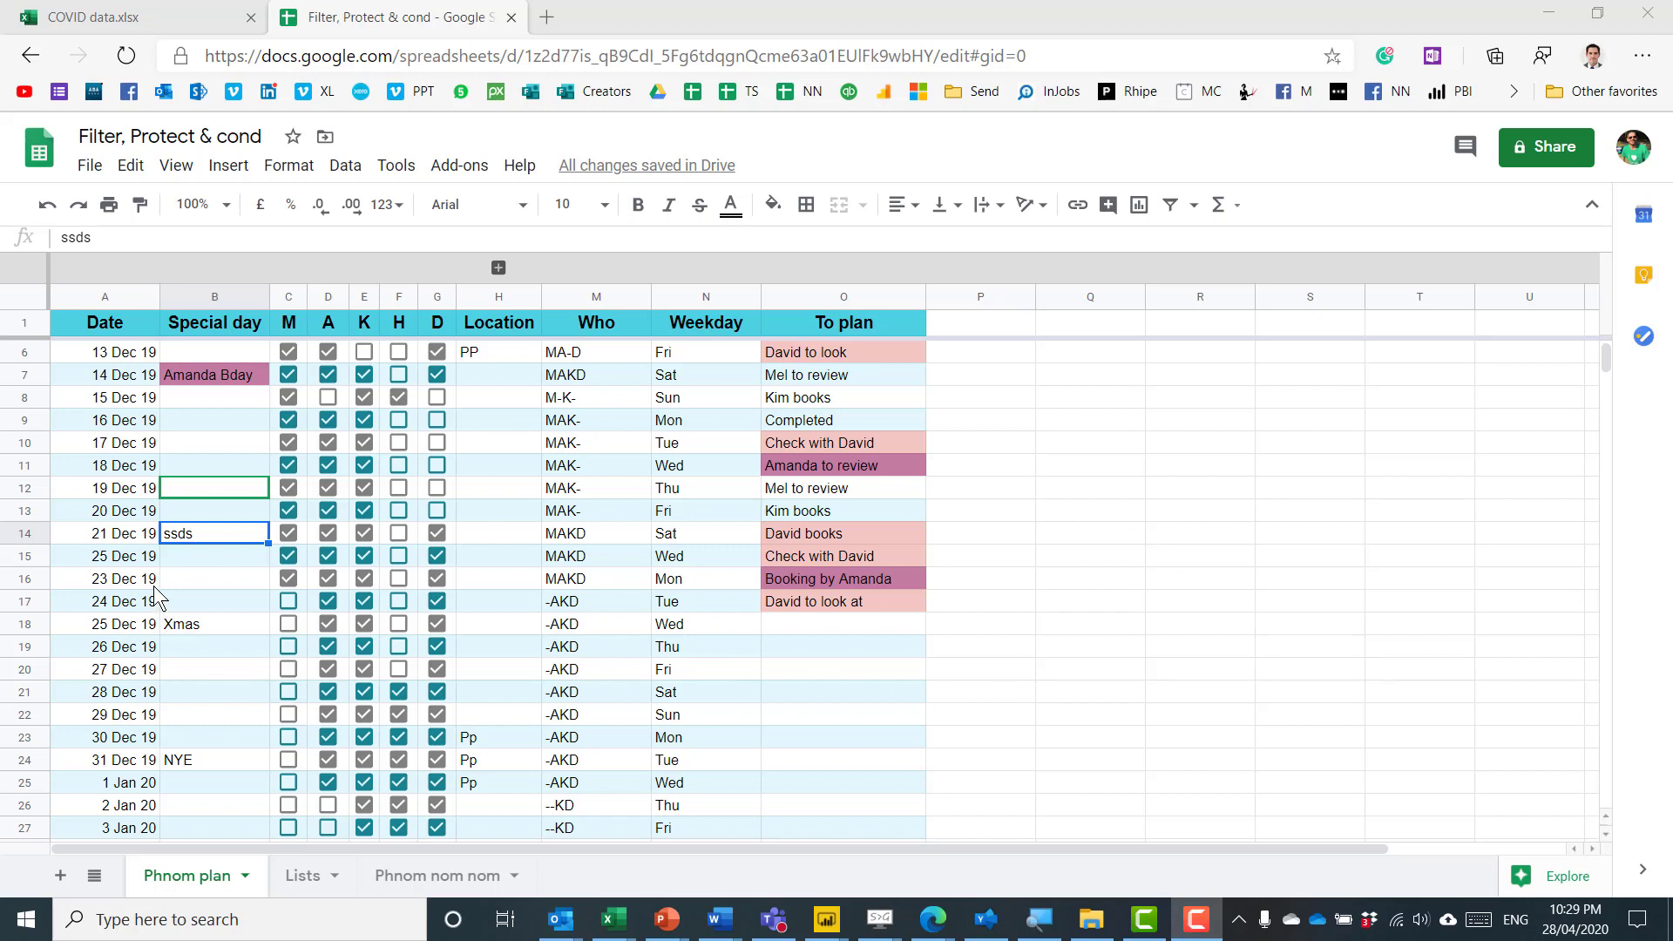
{"action": "right_click", "coordinate": [119, 564]}
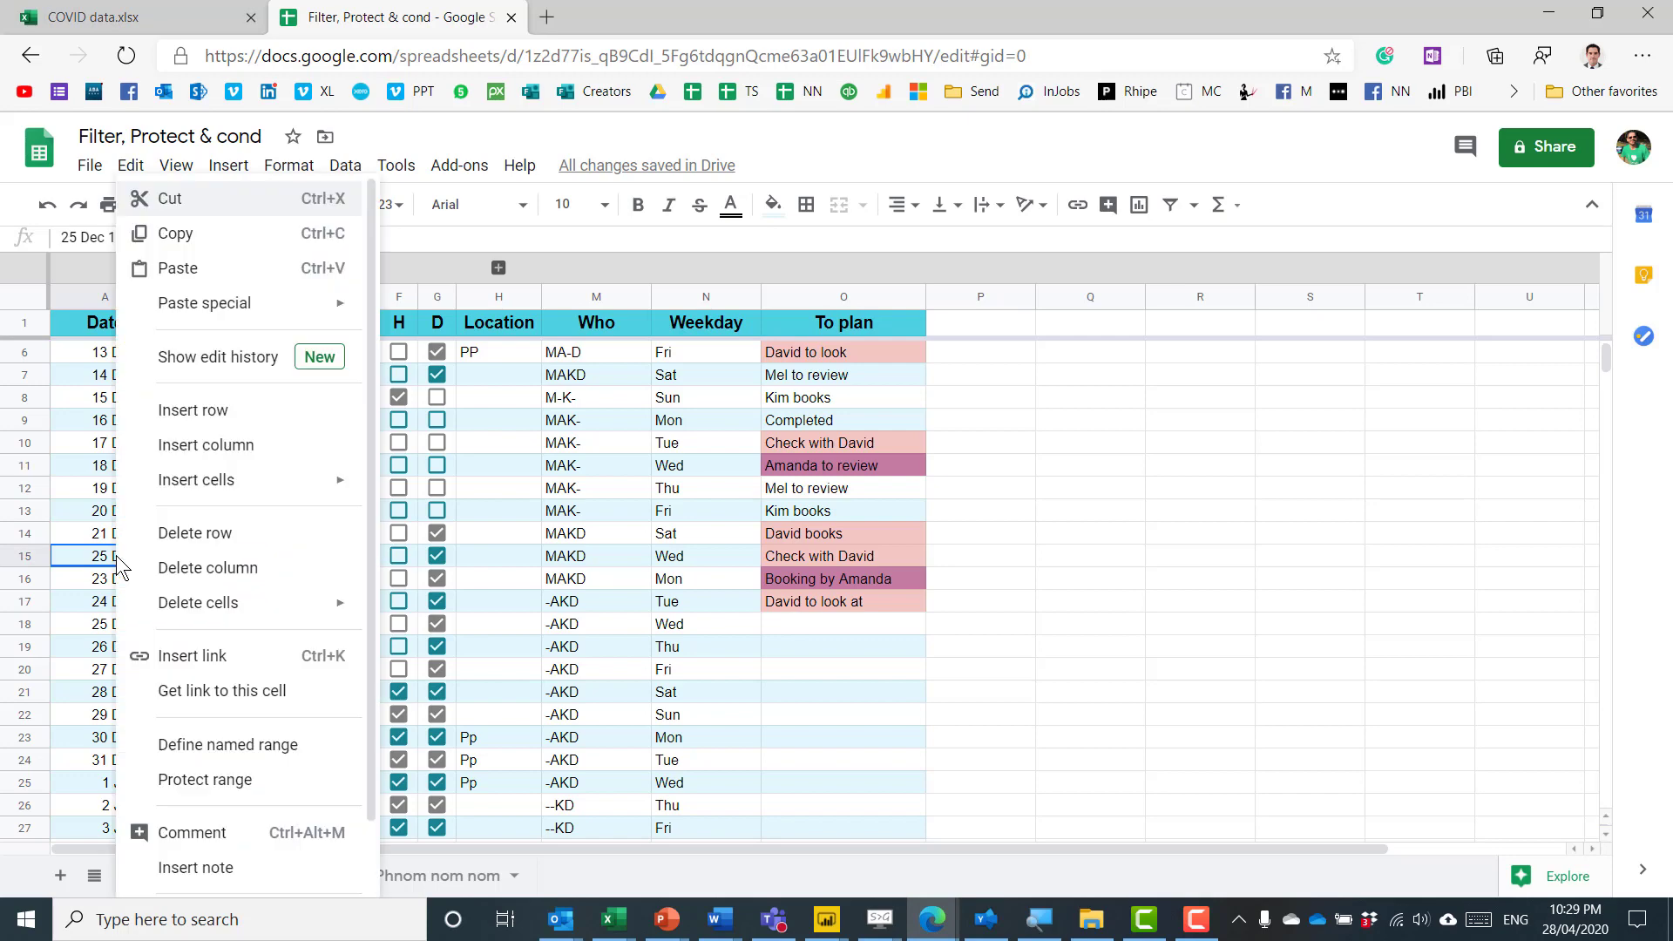
{"action": "left_click", "coordinate": [254, 370]}
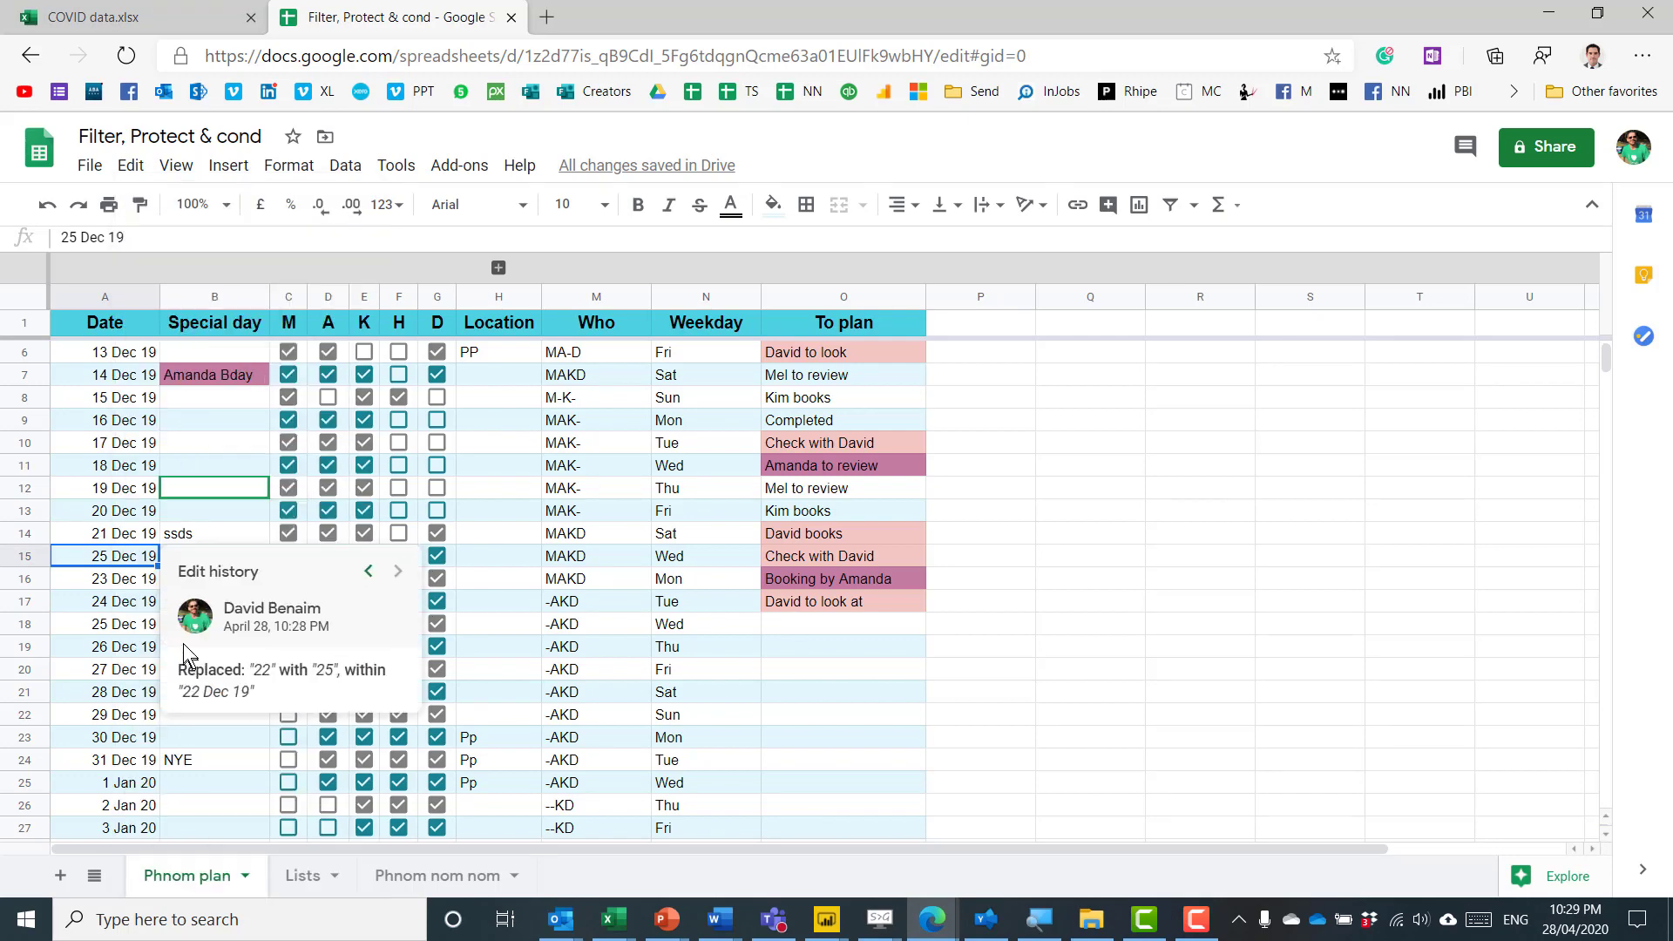
Step: Step back to the original entry's note, then forward to the latest 22-to-25 change
{"action": "left_click", "coordinate": [361, 573]}
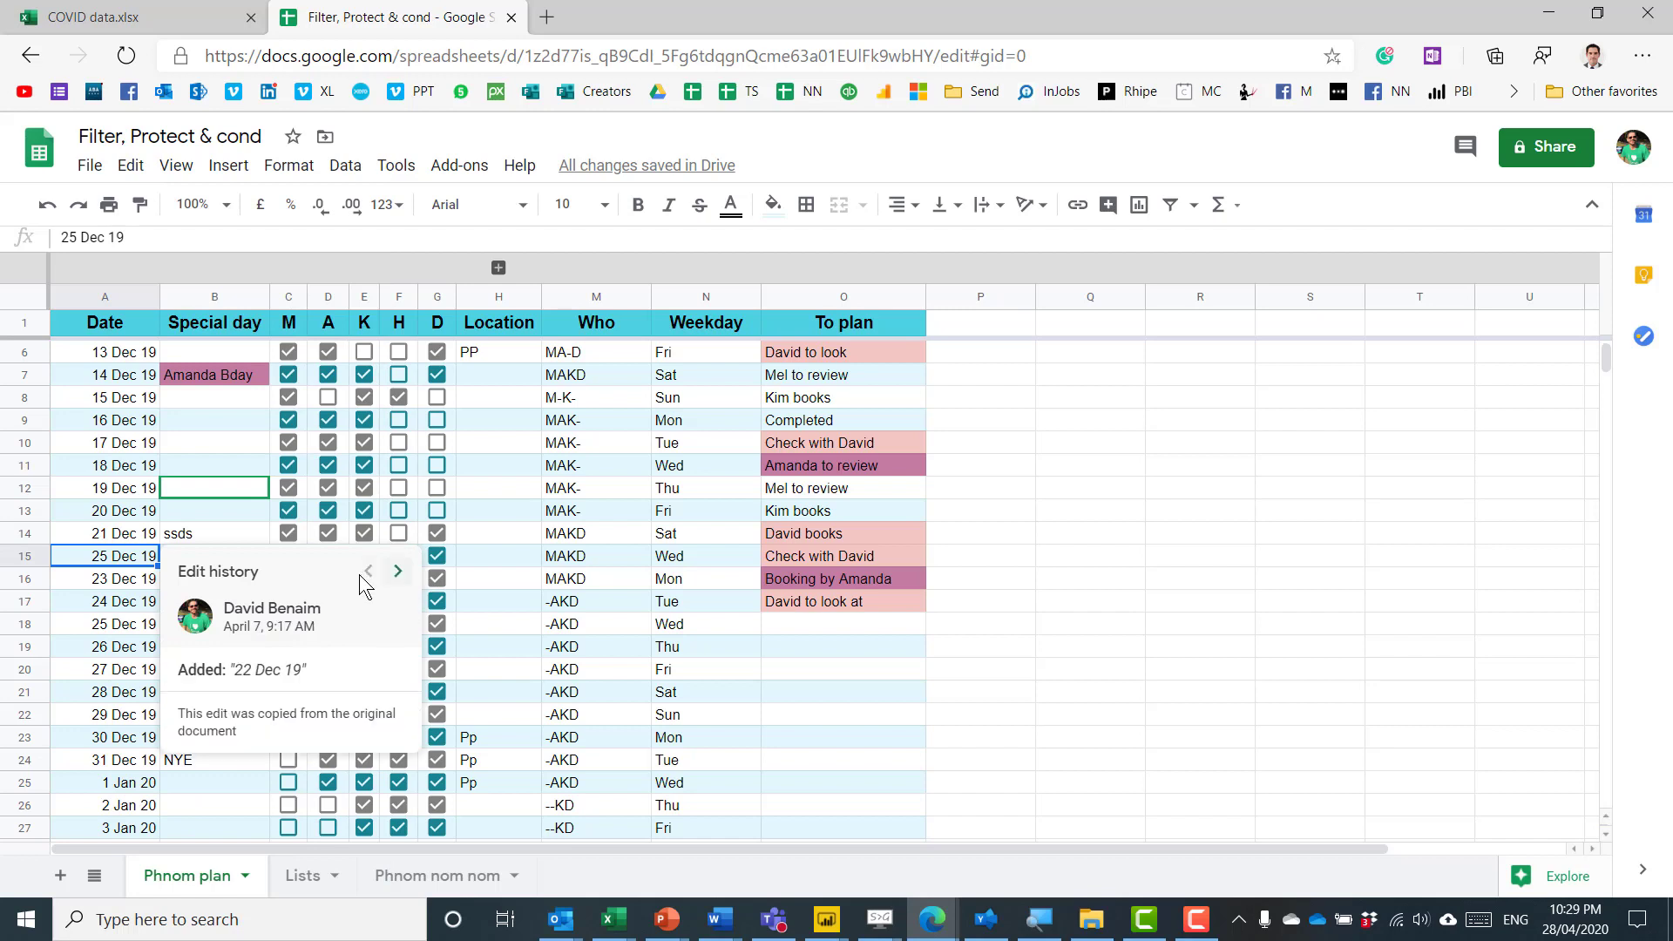
{"action": "triple_click", "coordinate": [217, 717]}
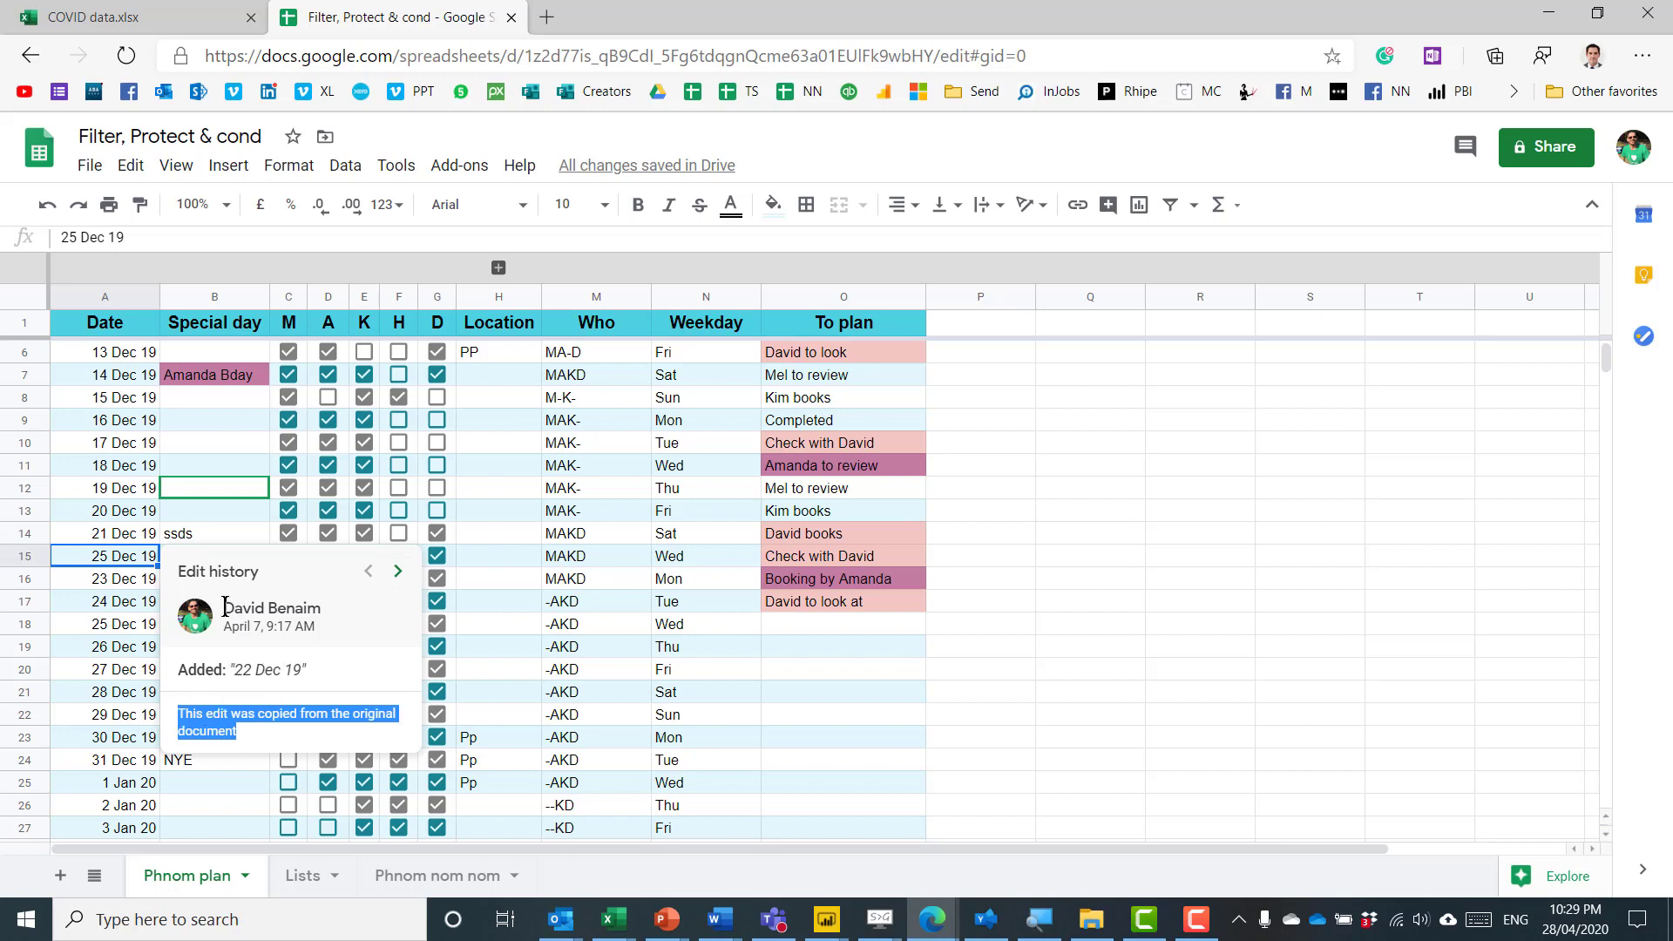
{"action": "left_click", "coordinate": [397, 573]}
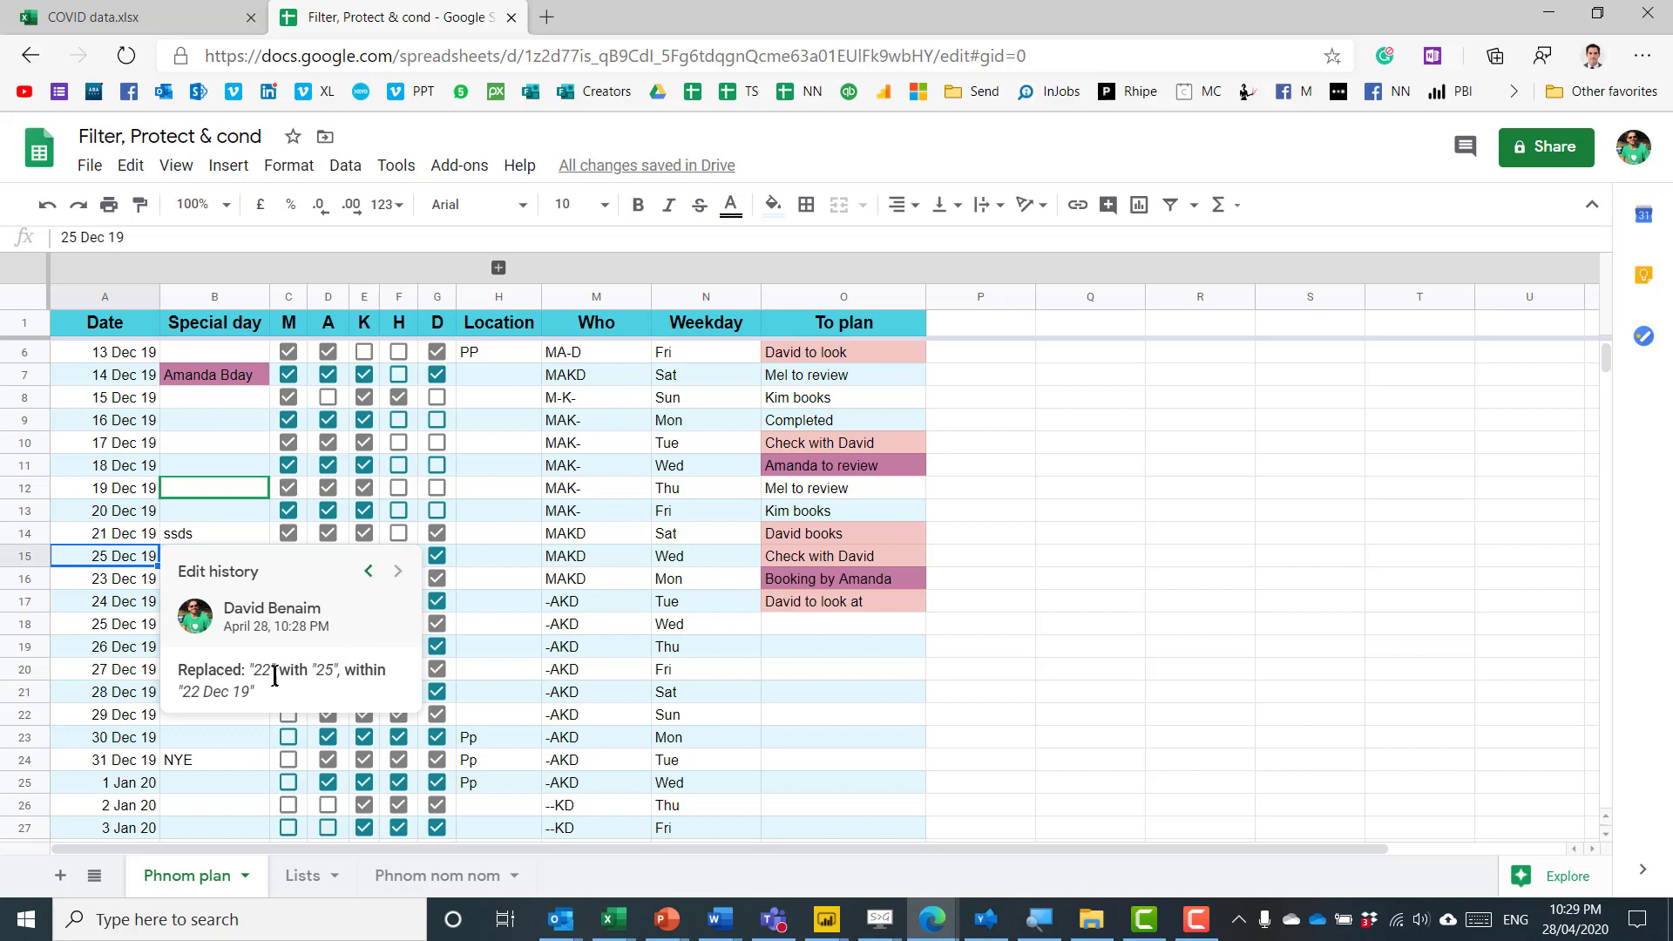